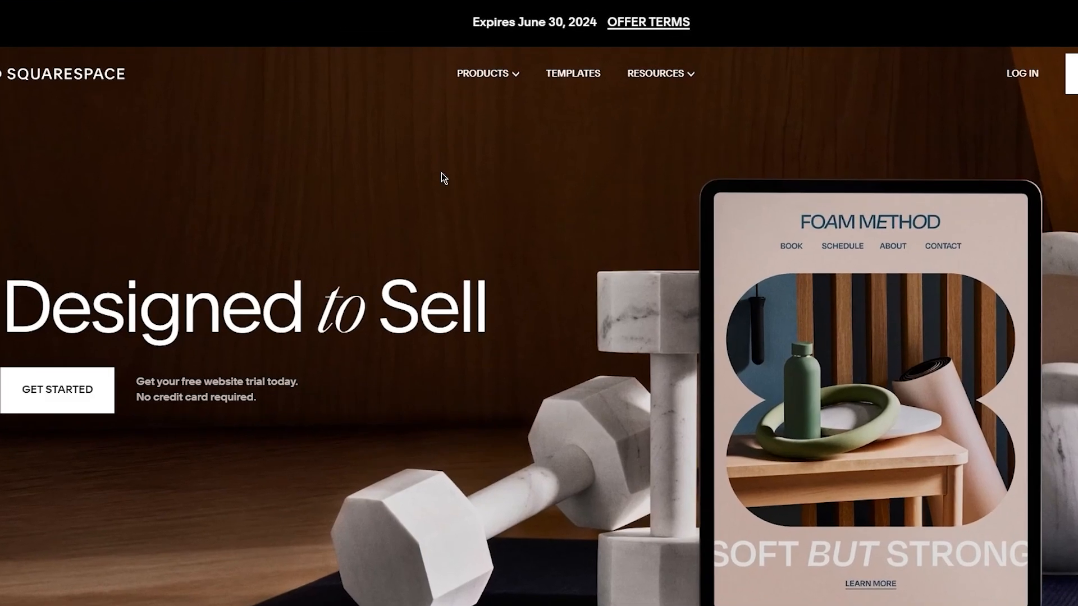
{"action": "scroll", "coordinate": [439, 174], "scroll_direction": "down", "scroll_amount": 2}
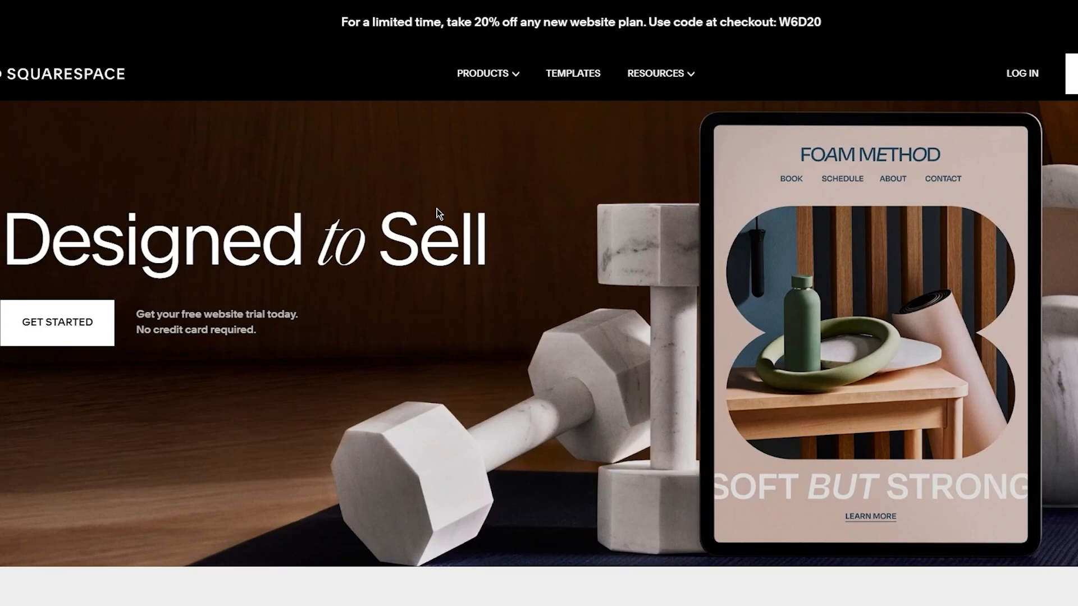
{"action": "left_click_drag", "start_coordinate": [492, 243], "coordinate": [124, 247]}
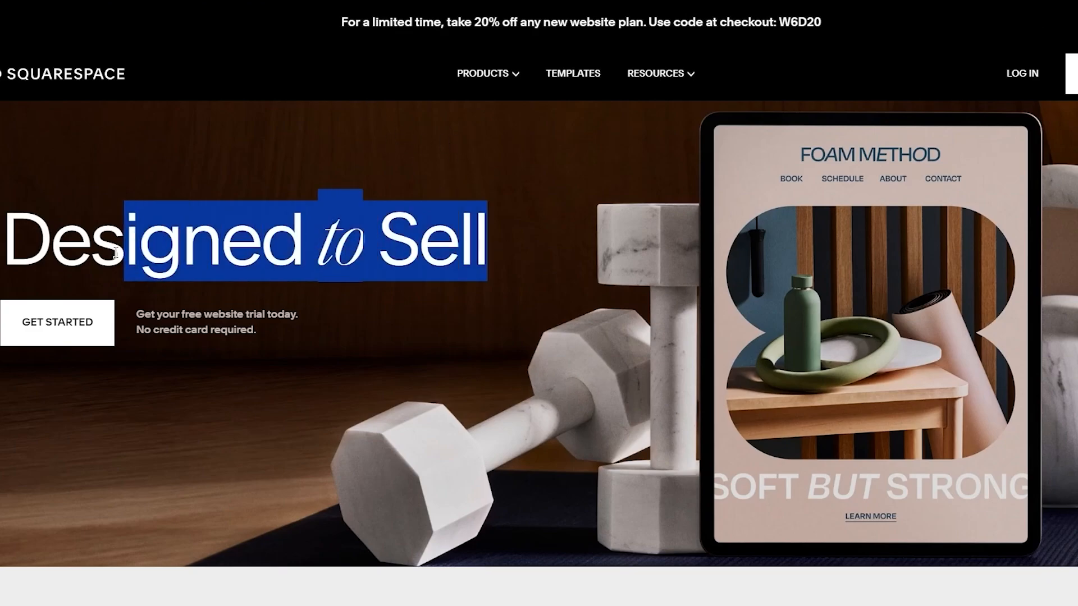
{"action": "left_click", "coordinate": [273, 230]}
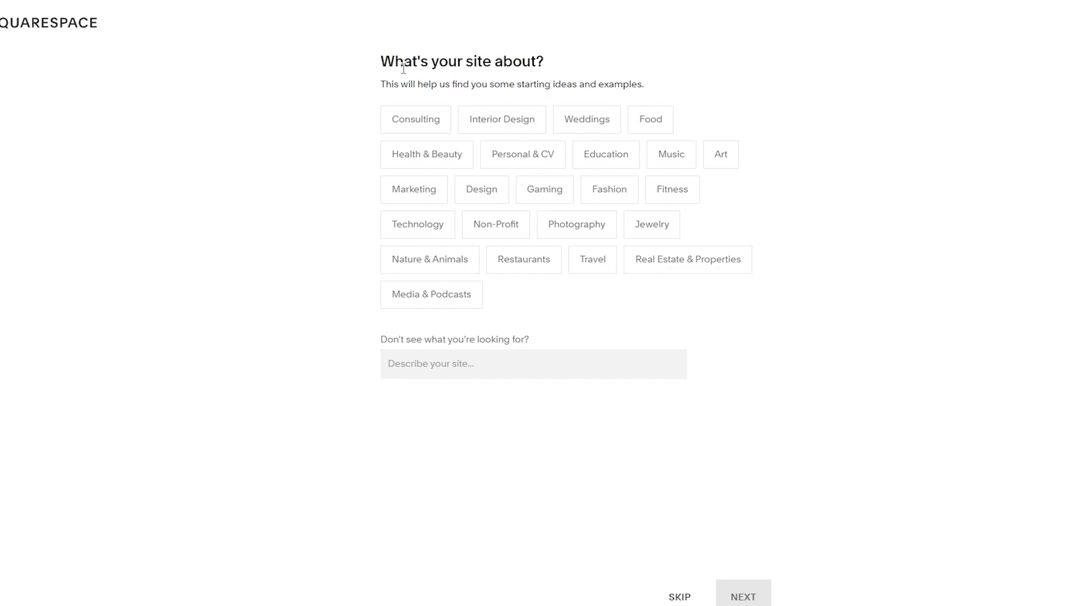
Answer the site questionnaire with Fashion as the site topic and Sell products as the top goal.
{"action": "left_click_drag", "start_coordinate": [368, 82], "coordinate": [746, 79]}
{"action": "left_click", "coordinate": [838, 65]}
{"action": "left_click", "coordinate": [599, 192]}
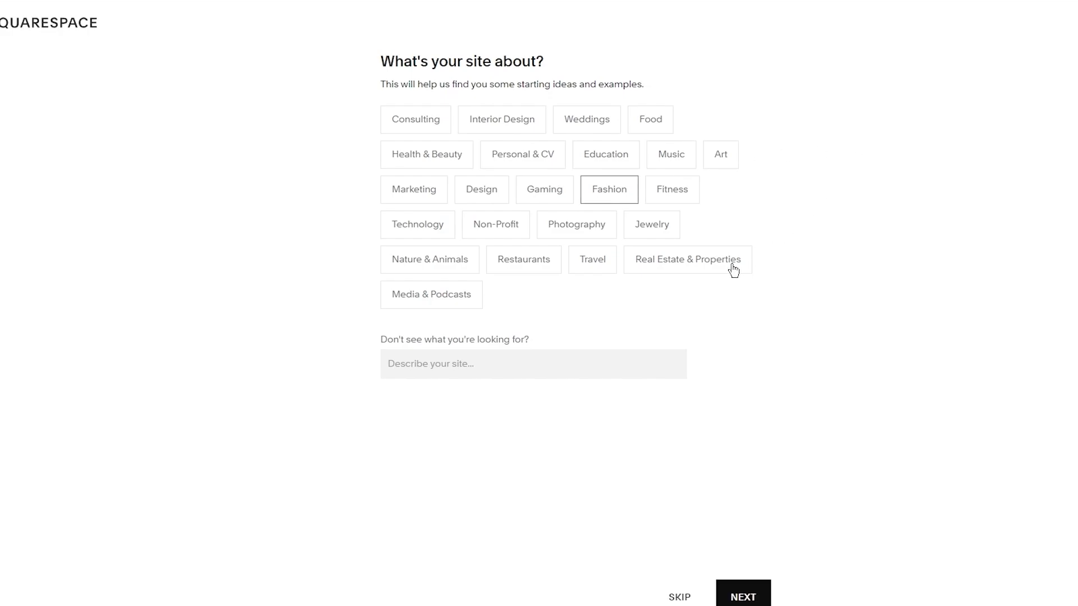
{"action": "left_click", "coordinate": [736, 588]}
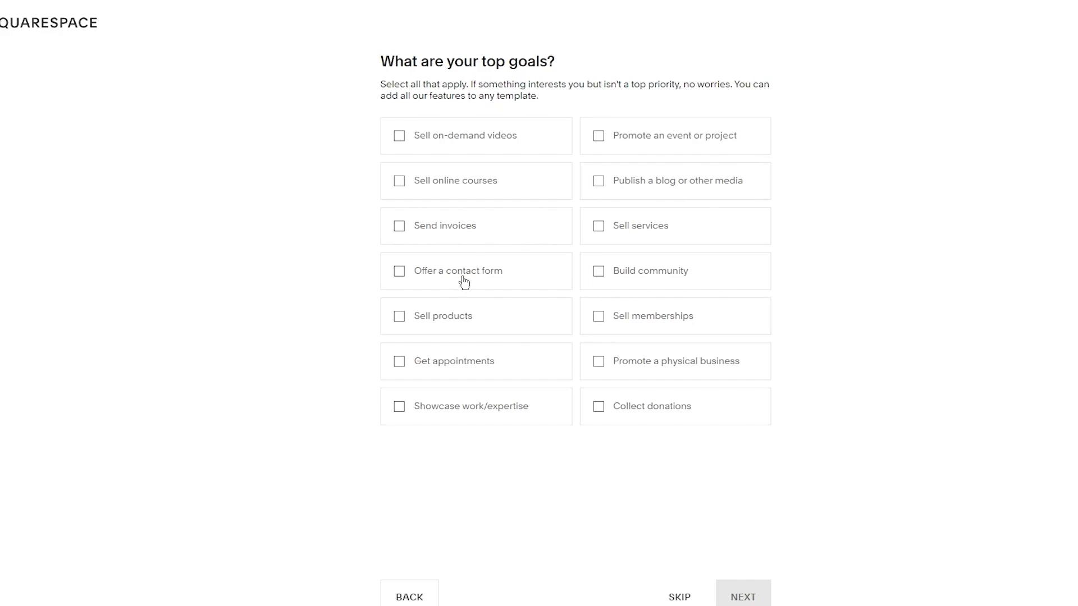
{"action": "left_click", "coordinate": [509, 326]}
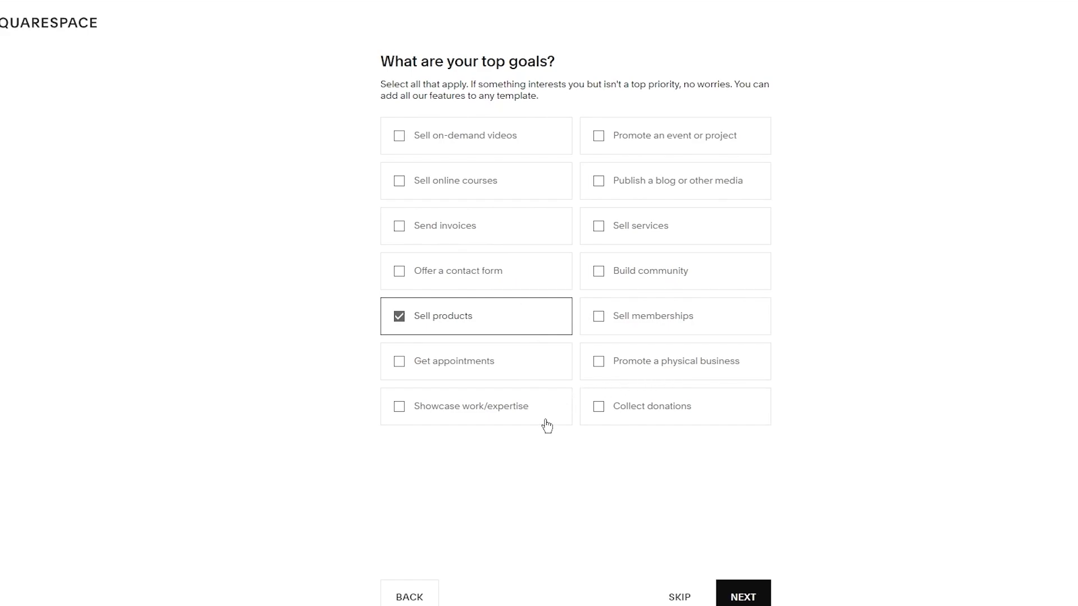
{"action": "left_click", "coordinate": [740, 590]}
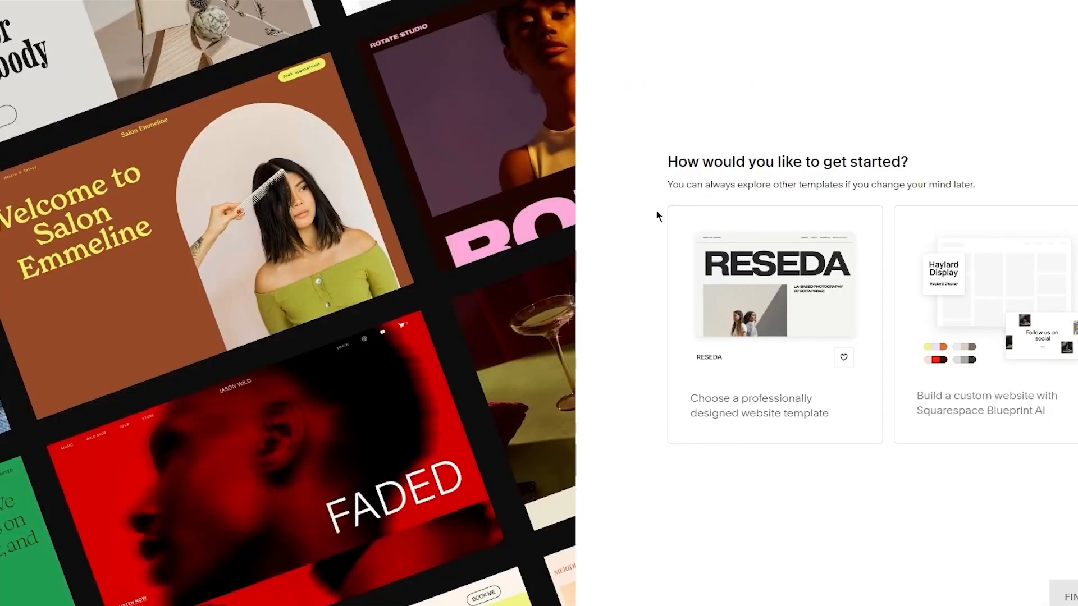
Choose to start from a professionally designed website template and finish the questionnaire.
{"action": "left_click_drag", "start_coordinate": [909, 162], "coordinate": [883, 162]}
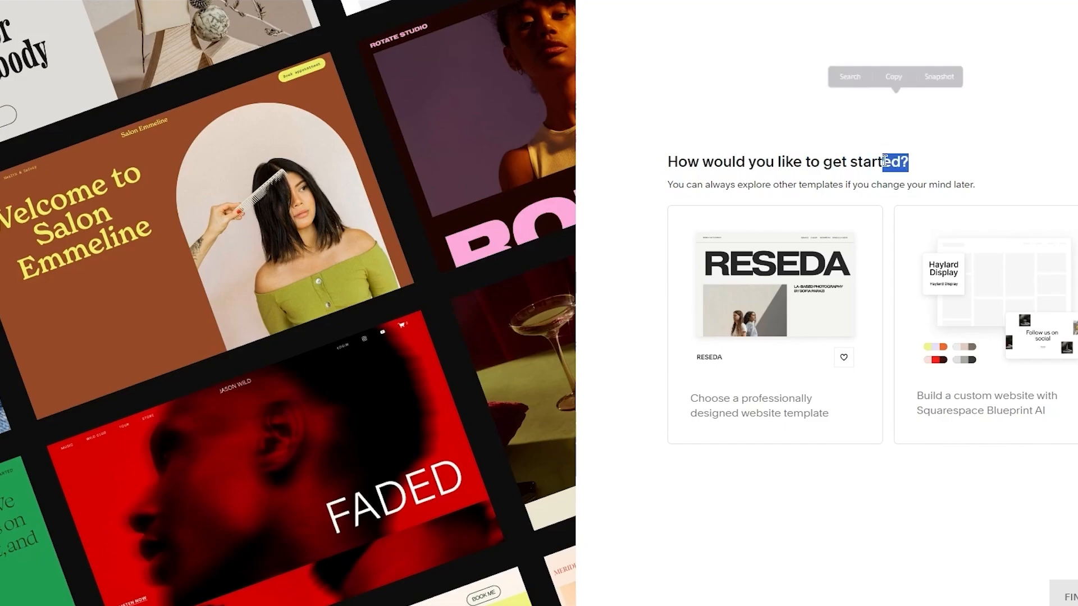
{"action": "left_click", "coordinate": [884, 162]}
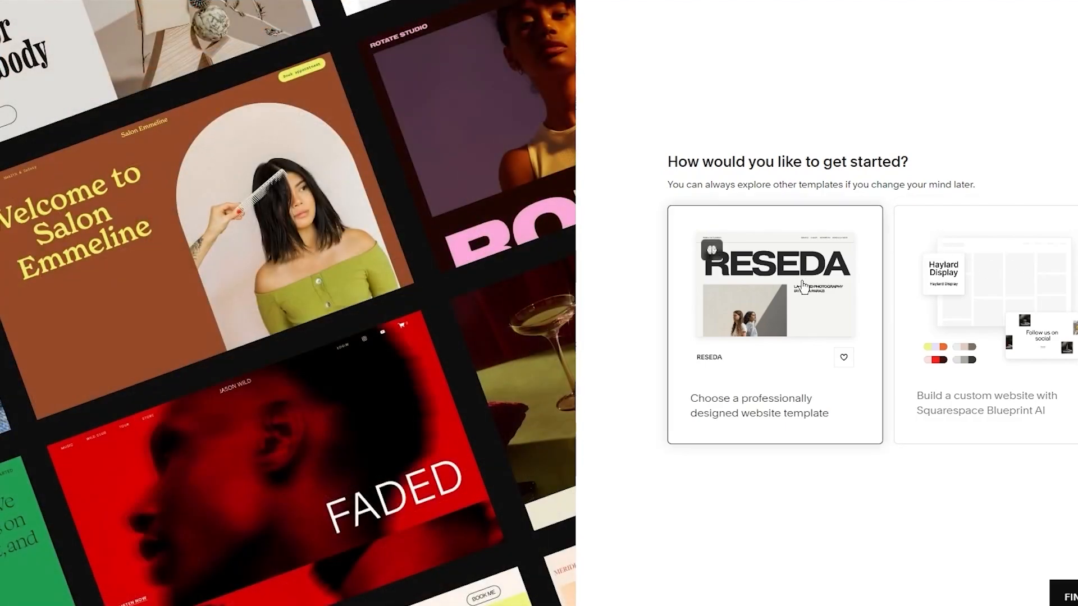
{"action": "left_click", "coordinate": [1063, 592]}
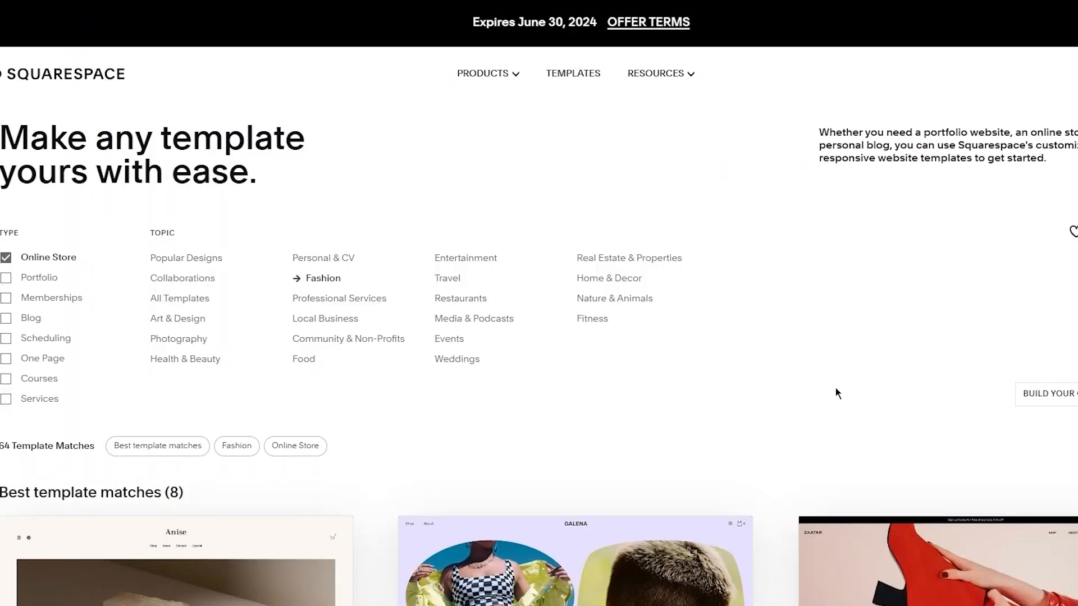
Browse the matching Fashion online store templates and open the Tresoire template.
{"action": "scroll", "coordinate": [794, 284], "scroll_direction": "down", "scroll_amount": 2}
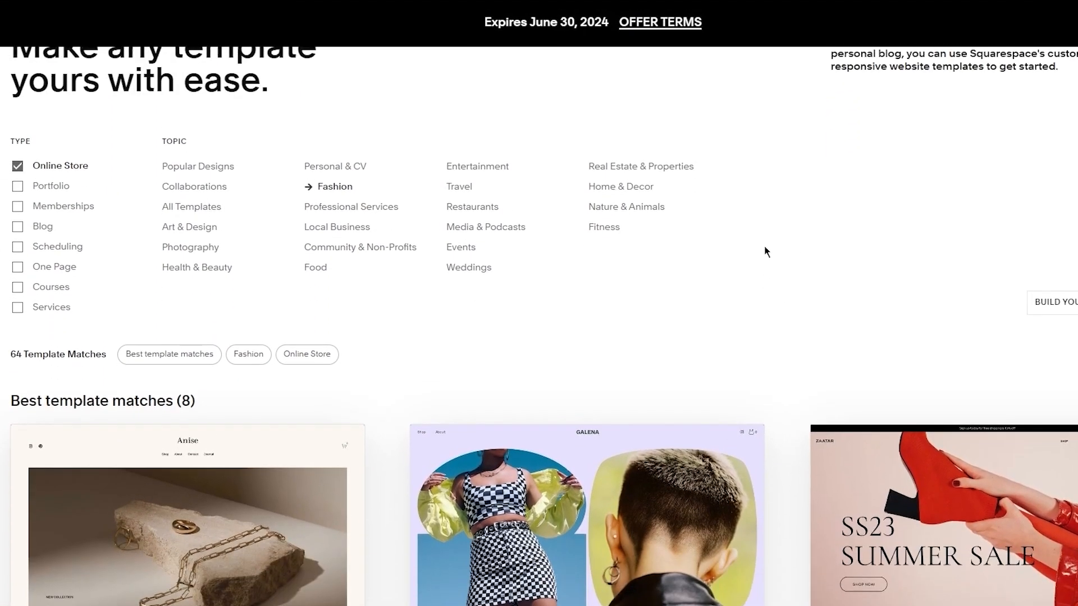
{"action": "scroll", "coordinate": [766, 251], "scroll_direction": "up", "scroll_amount": 2}
{"action": "scroll", "coordinate": [766, 251], "scroll_direction": "down", "scroll_amount": 10}
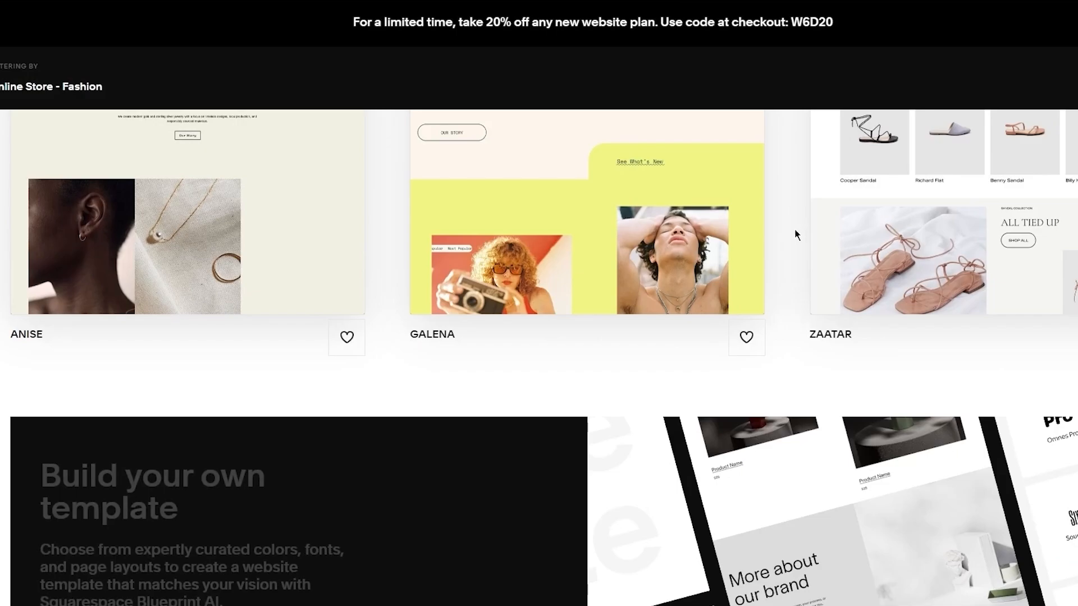
{"action": "scroll", "coordinate": [797, 223], "scroll_direction": "up", "scroll_amount": 8}
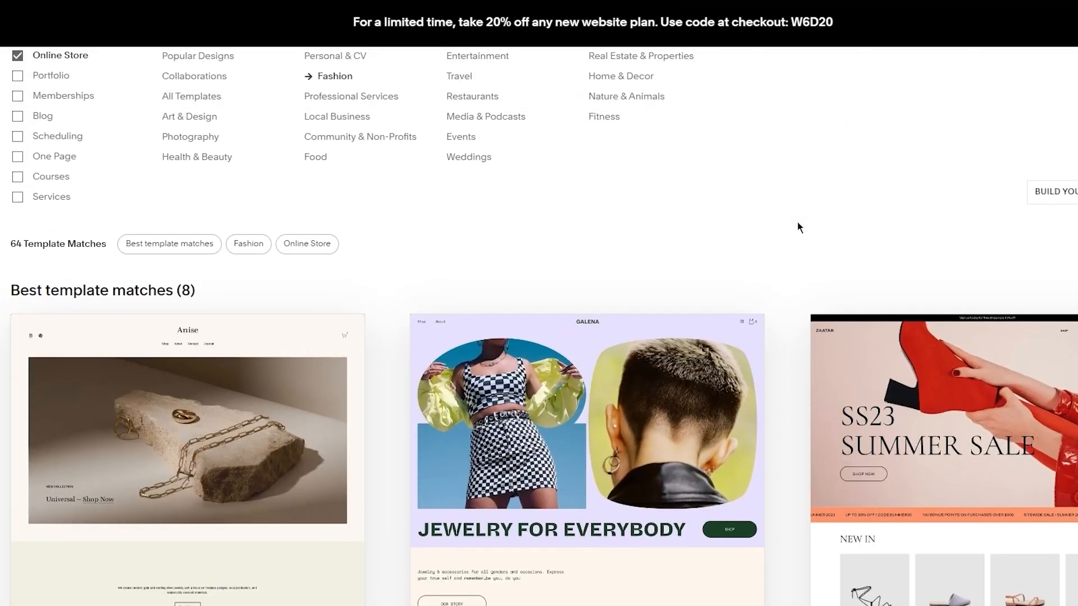
{"action": "scroll", "coordinate": [799, 227], "scroll_direction": "down", "scroll_amount": 12}
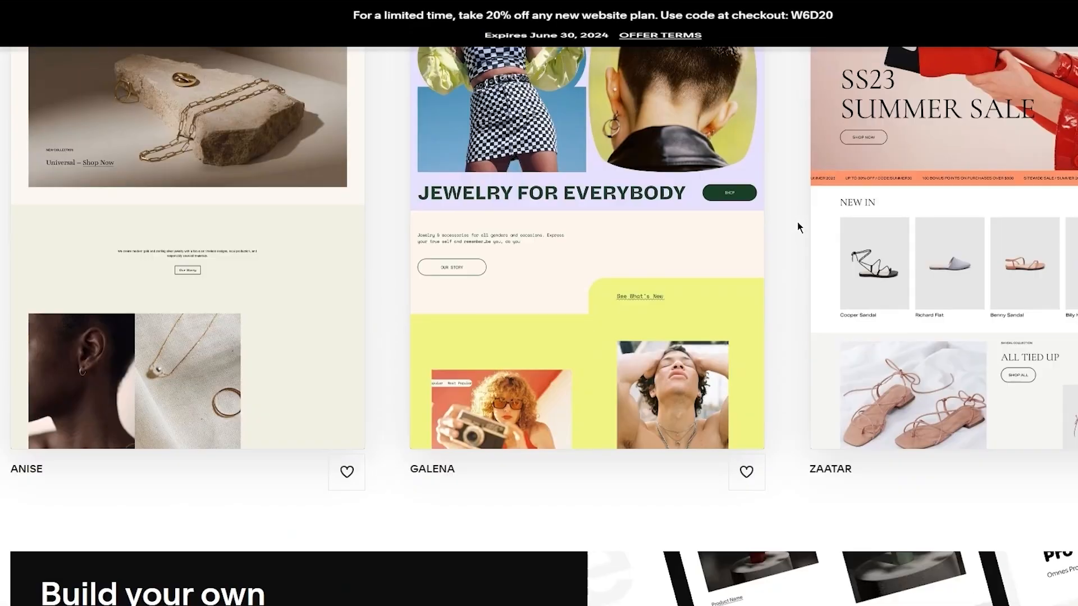
{"action": "scroll", "coordinate": [799, 227], "scroll_direction": "down", "scroll_amount": 5}
{"action": "scroll", "coordinate": [800, 227], "scroll_direction": "down", "scroll_amount": 3}
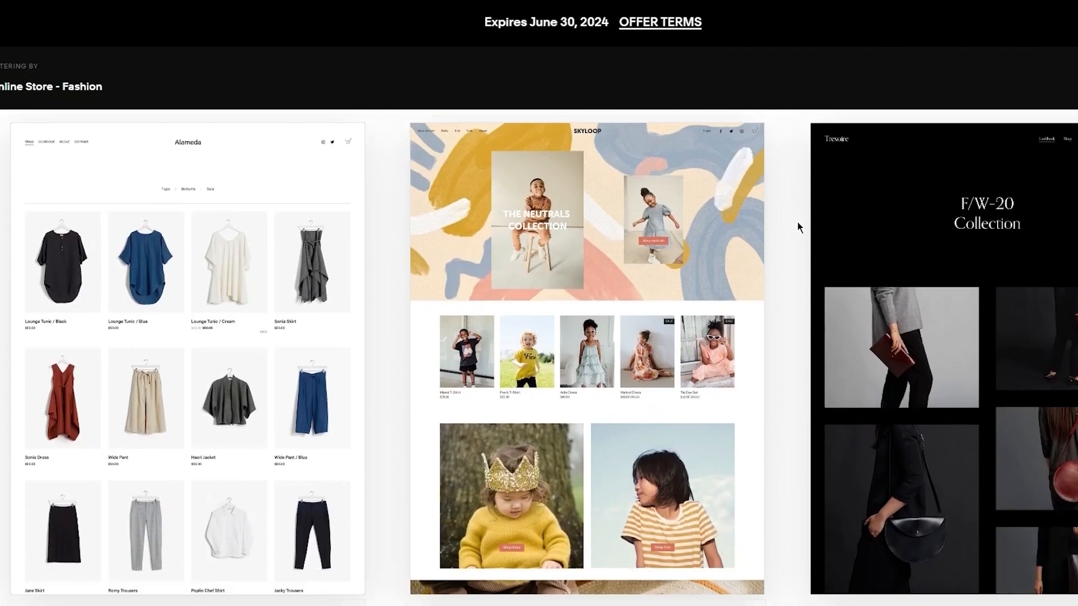
{"action": "scroll", "coordinate": [799, 227], "scroll_direction": "down", "scroll_amount": 2}
{"action": "scroll", "coordinate": [798, 223], "scroll_direction": "up", "scroll_amount": 3}
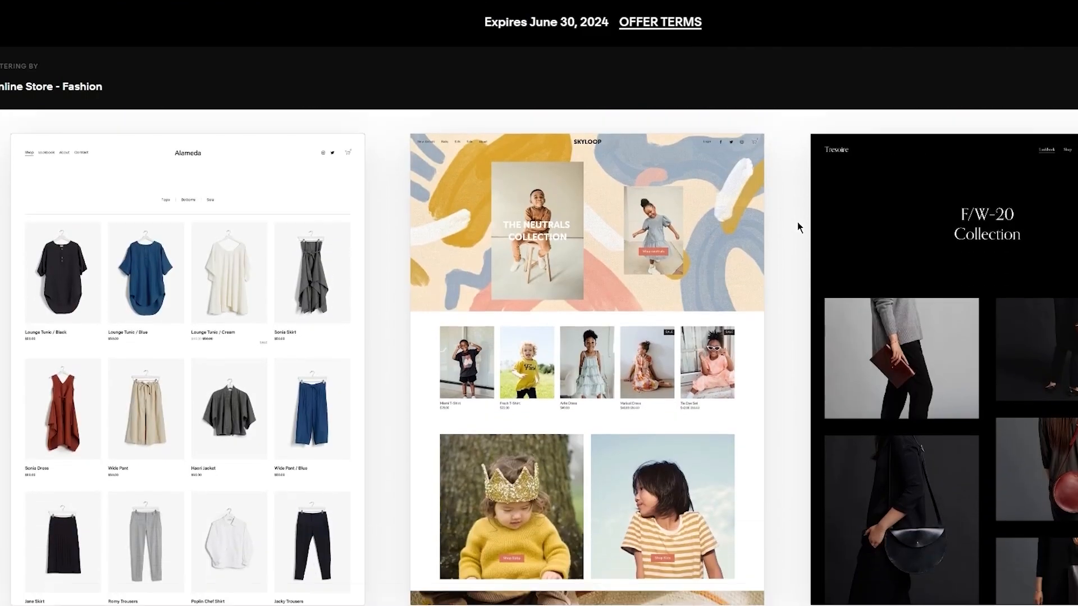
{"action": "scroll", "coordinate": [798, 222], "scroll_direction": "down", "scroll_amount": 8}
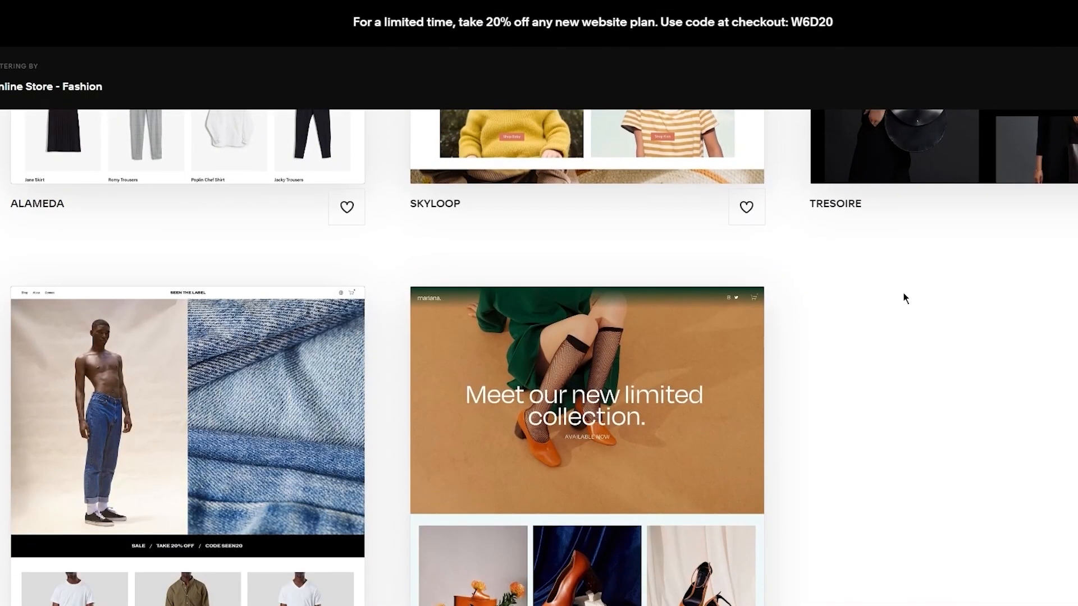
{"action": "scroll", "coordinate": [904, 298], "scroll_direction": "up", "scroll_amount": 5}
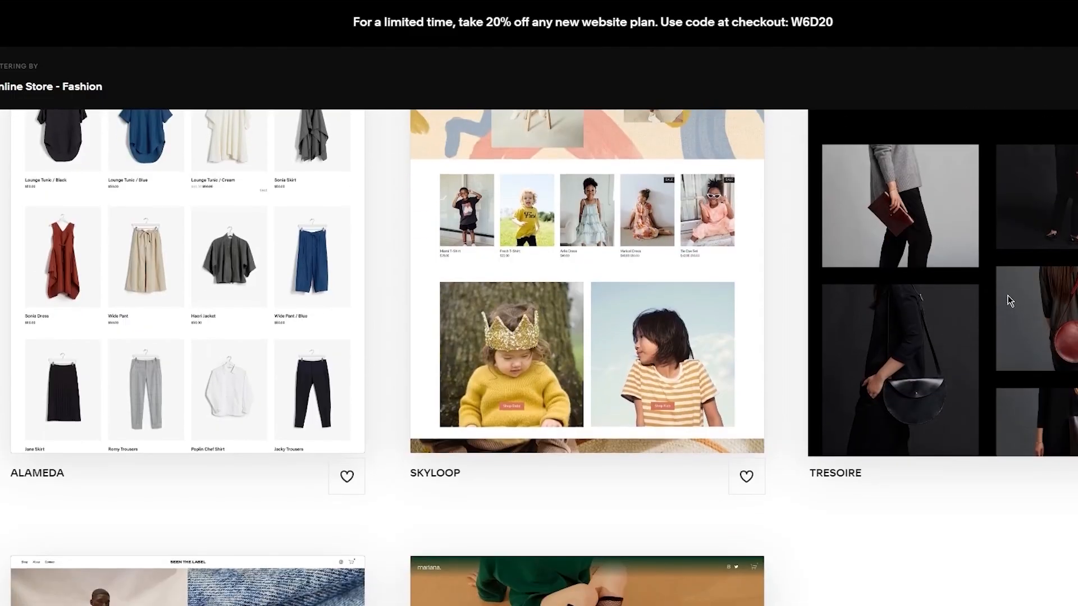
{"action": "left_click", "coordinate": [1007, 300]}
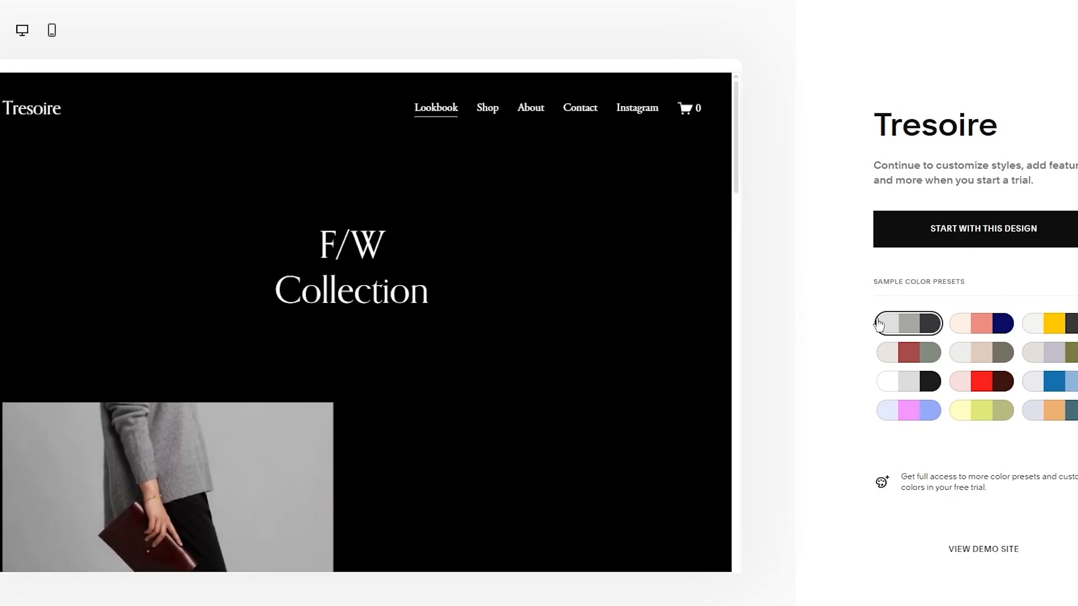
Preview Tresoire with the white, light grey and black color preset and start a site with this design.
{"action": "left_click", "coordinate": [890, 381]}
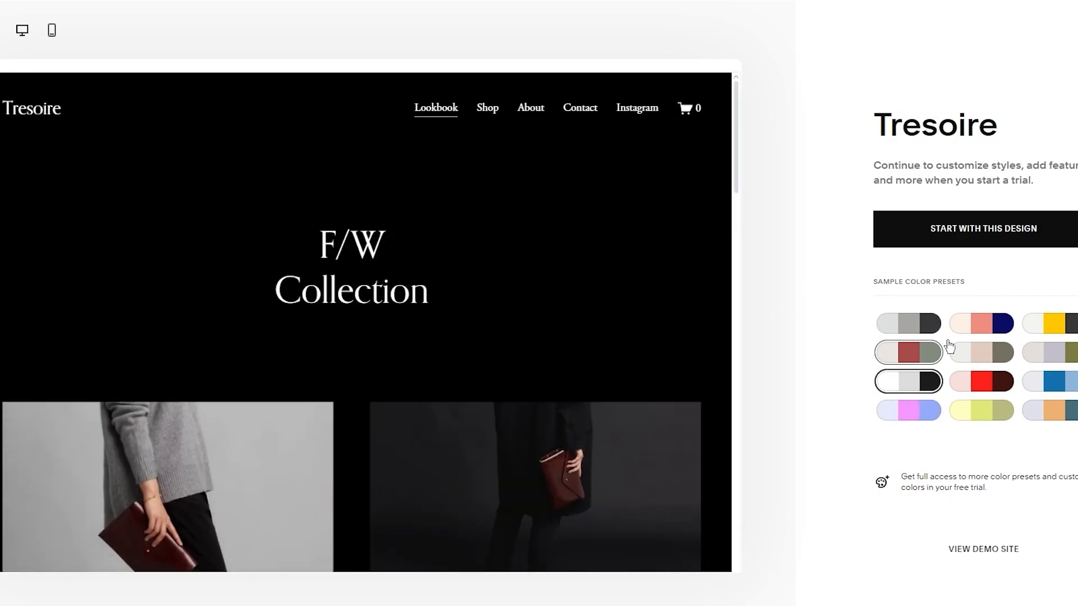
{"action": "scroll", "coordinate": [472, 304], "scroll_direction": "down", "scroll_amount": 5}
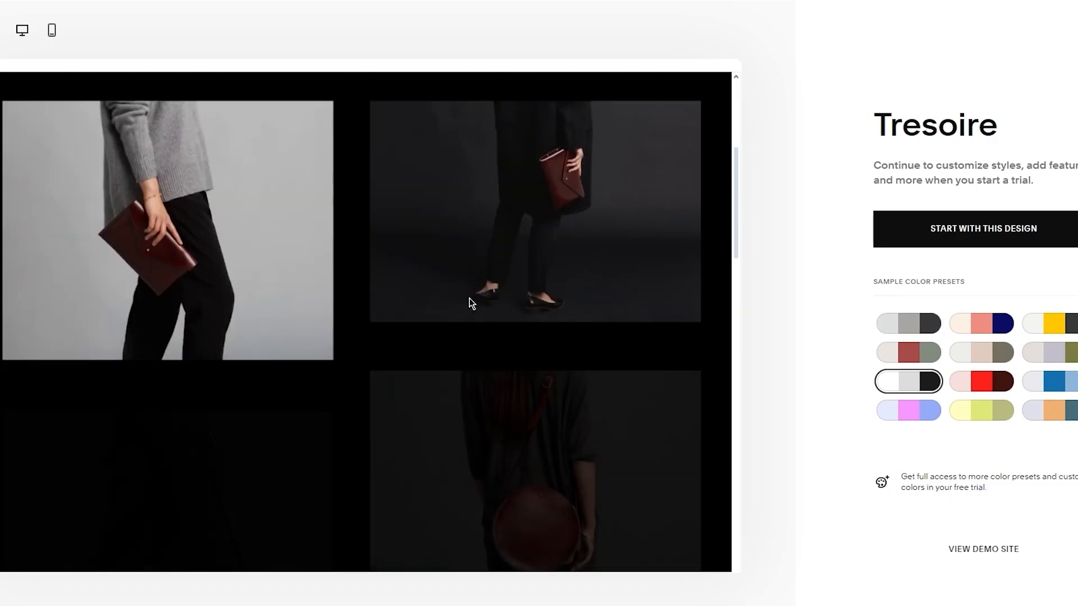
{"action": "scroll", "coordinate": [474, 304], "scroll_direction": "down", "scroll_amount": 13}
{"action": "scroll", "coordinate": [480, 307], "scroll_direction": "up", "scroll_amount": 18}
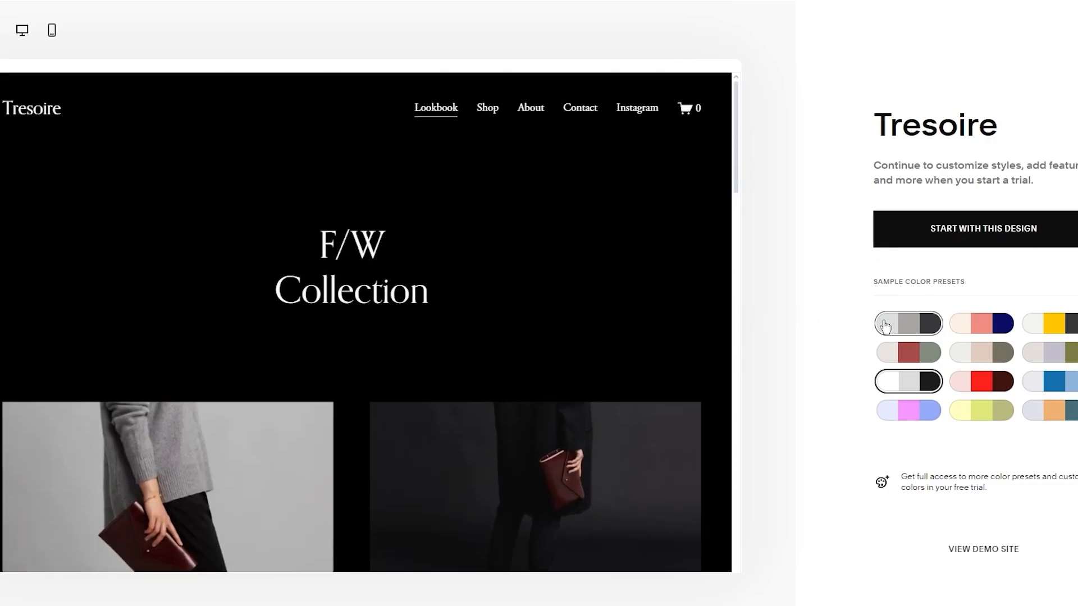
{"action": "left_click", "coordinate": [1011, 220]}
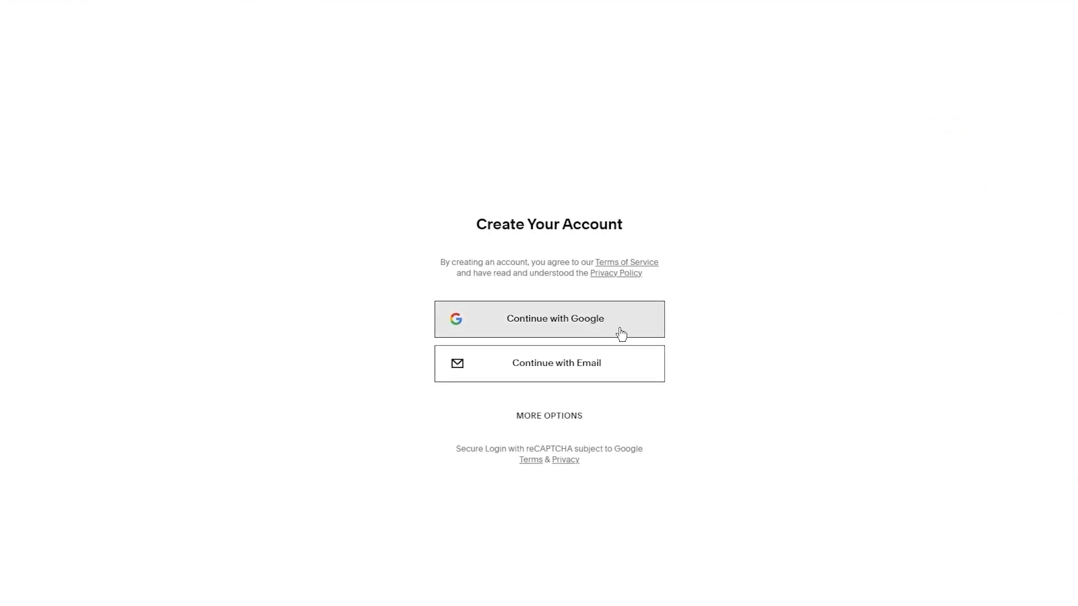
Choose to create the account with email and fill in the first and last name.
{"action": "left_click", "coordinate": [609, 364]}
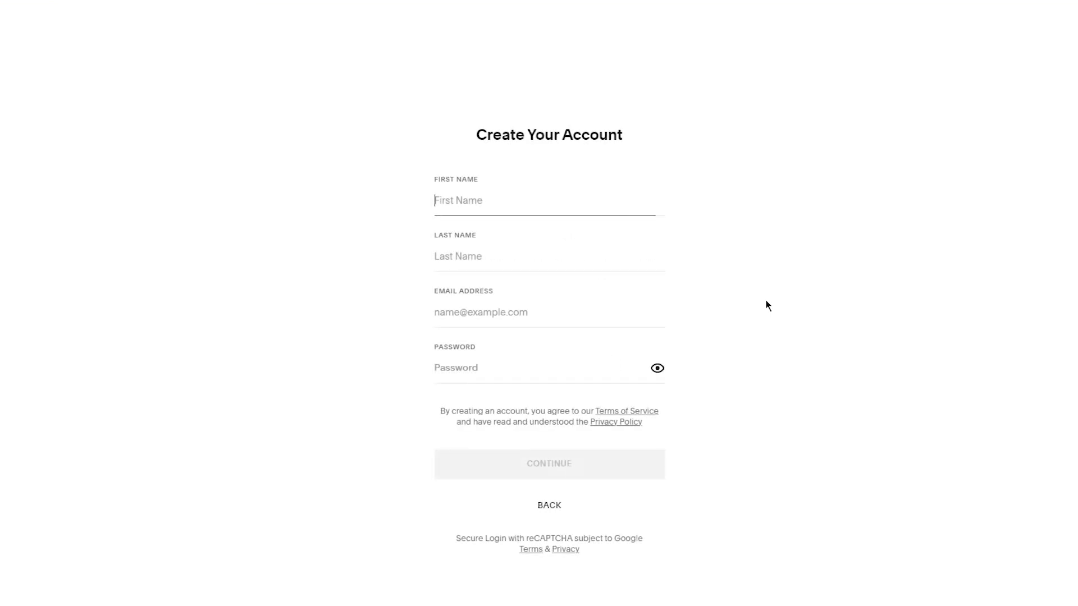
{"action": "left_click", "coordinate": [523, 205]}
{"action": "left_click", "coordinate": [544, 261]}
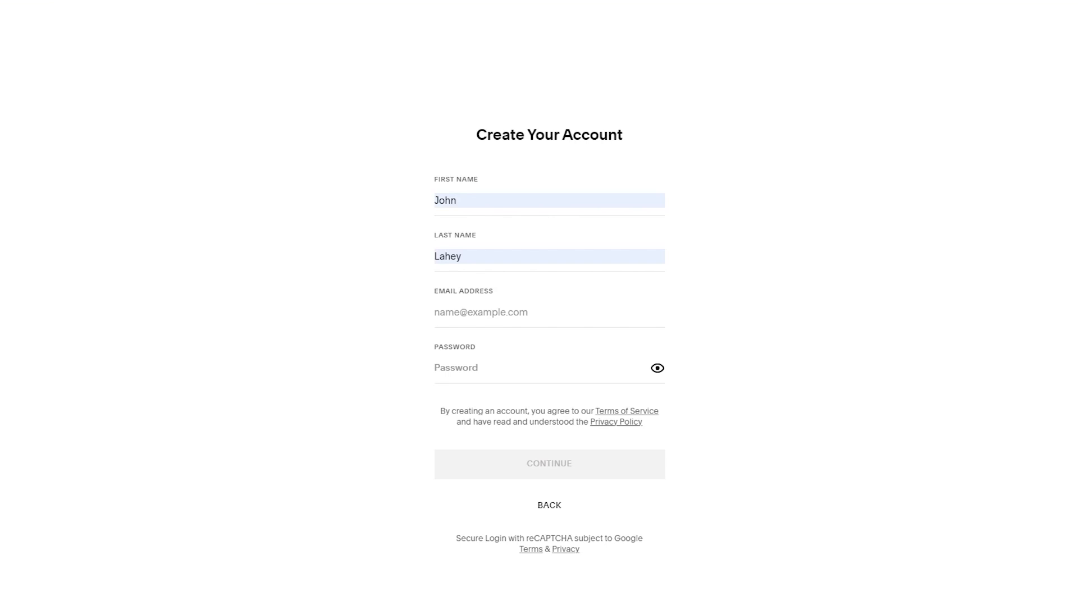
Fill in the email address and the account password, and submit the account registration.
{"action": "left_click", "coordinate": [495, 319]}
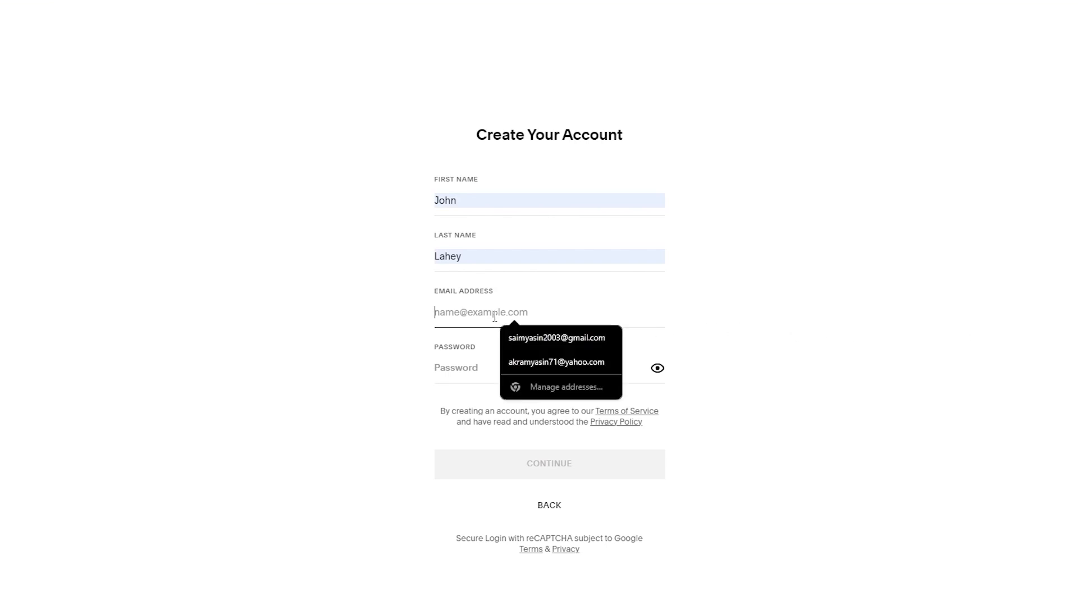
{"action": "right_click", "coordinate": [495, 317]}
{"action": "left_click", "coordinate": [544, 444]}
{"action": "left_click", "coordinate": [490, 365]}
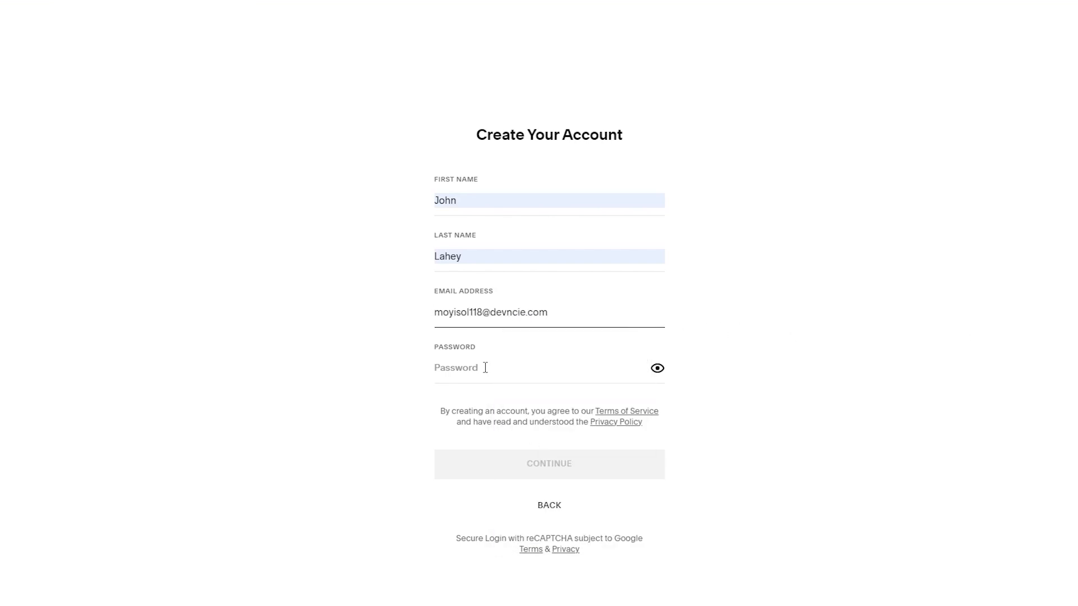
{"action": "type", "text": "•••••"}
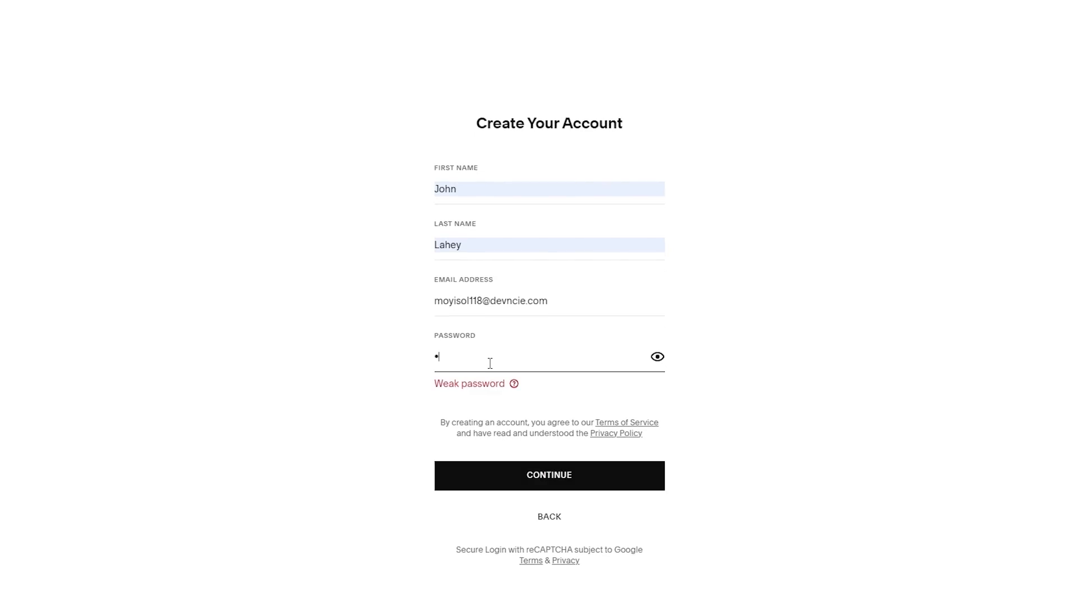
{"action": "type", "text": "••••"}
{"action": "left_click", "coordinate": [559, 473]}
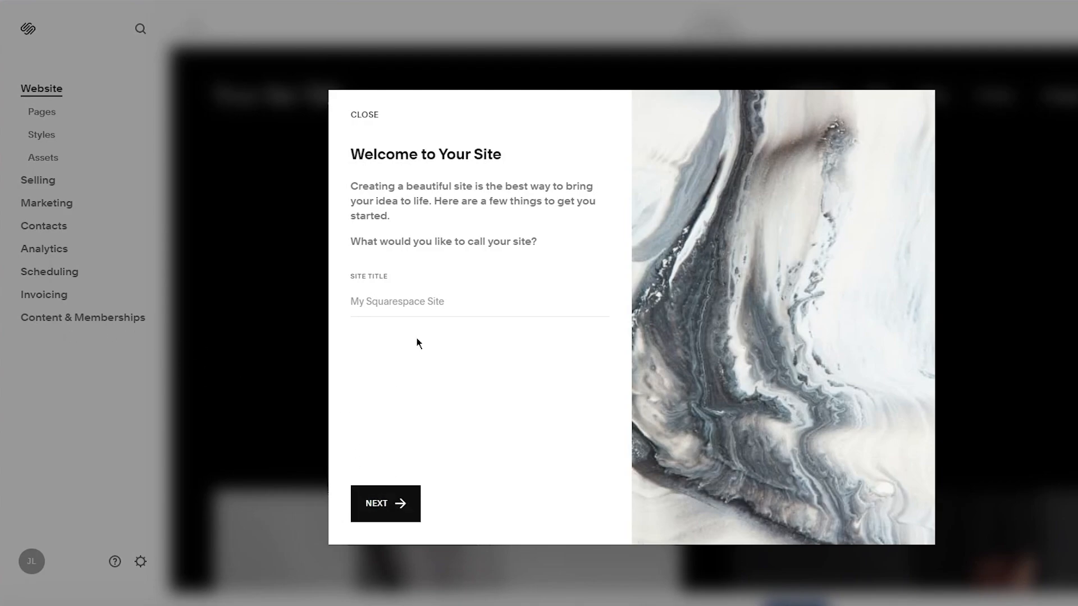
Set the site title to "john's e store" and continue to the next welcome page.
{"action": "left_click", "coordinate": [405, 293]}
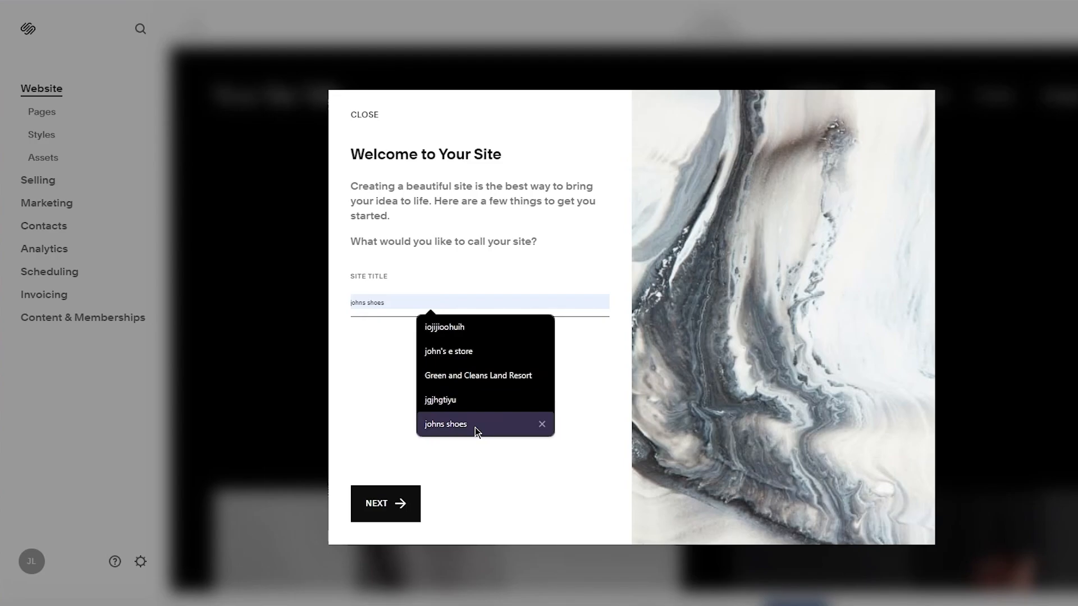
{"action": "left_click", "coordinate": [473, 352]}
{"action": "left_click", "coordinate": [387, 506]}
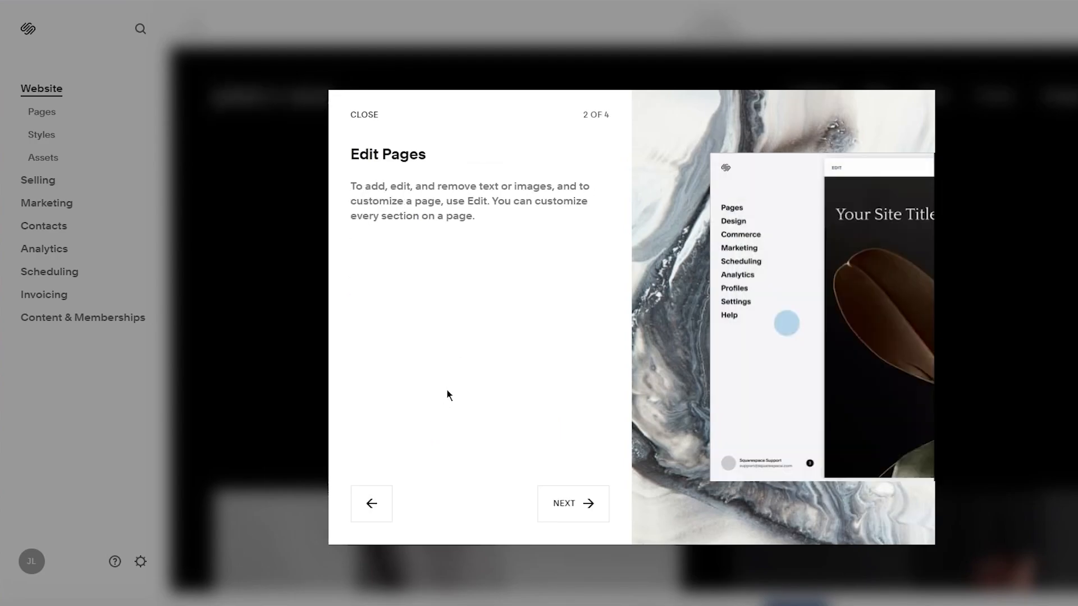
Go through the Edit Pages, Create Pages and final welcome pages and finish the introduction.
{"action": "left_click_drag", "start_coordinate": [490, 227], "coordinate": [334, 188]}
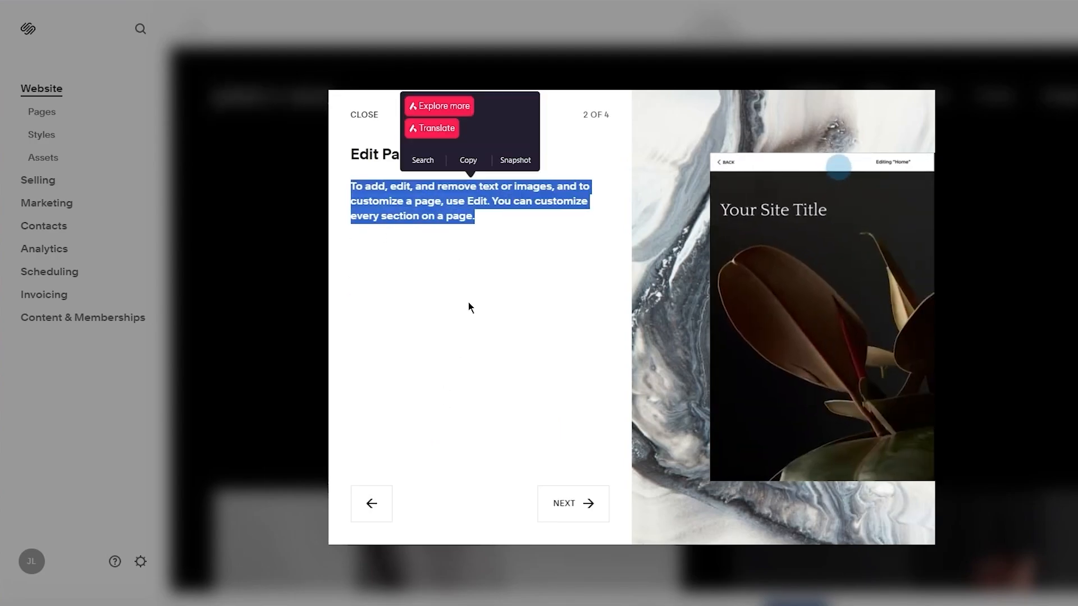
{"action": "left_click", "coordinate": [502, 391]}
{"action": "left_click", "coordinate": [562, 505]}
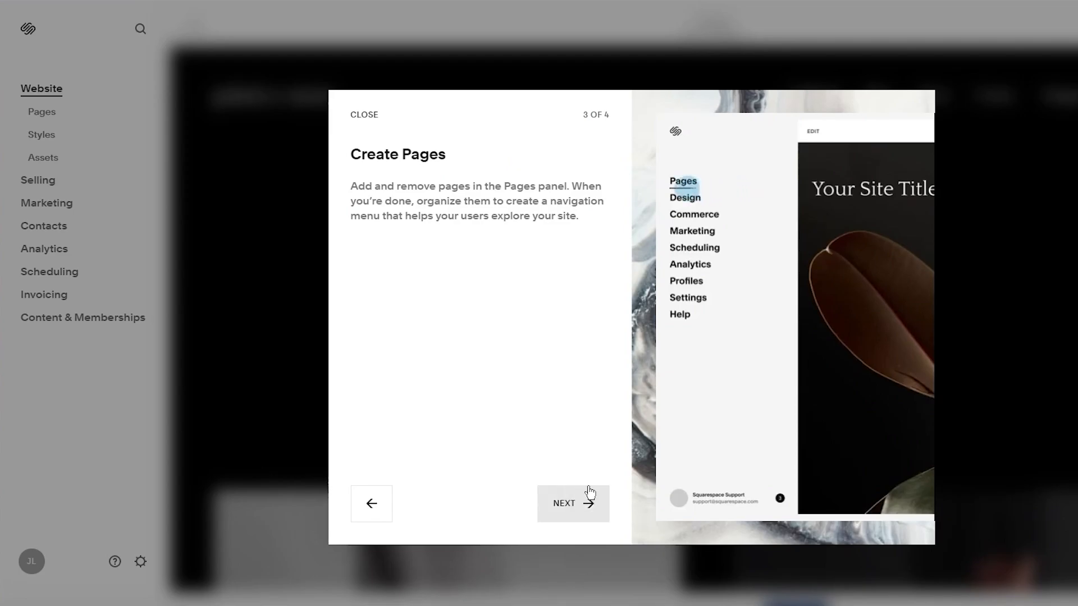
{"action": "left_click", "coordinate": [585, 503]}
{"action": "left_click", "coordinate": [586, 503]}
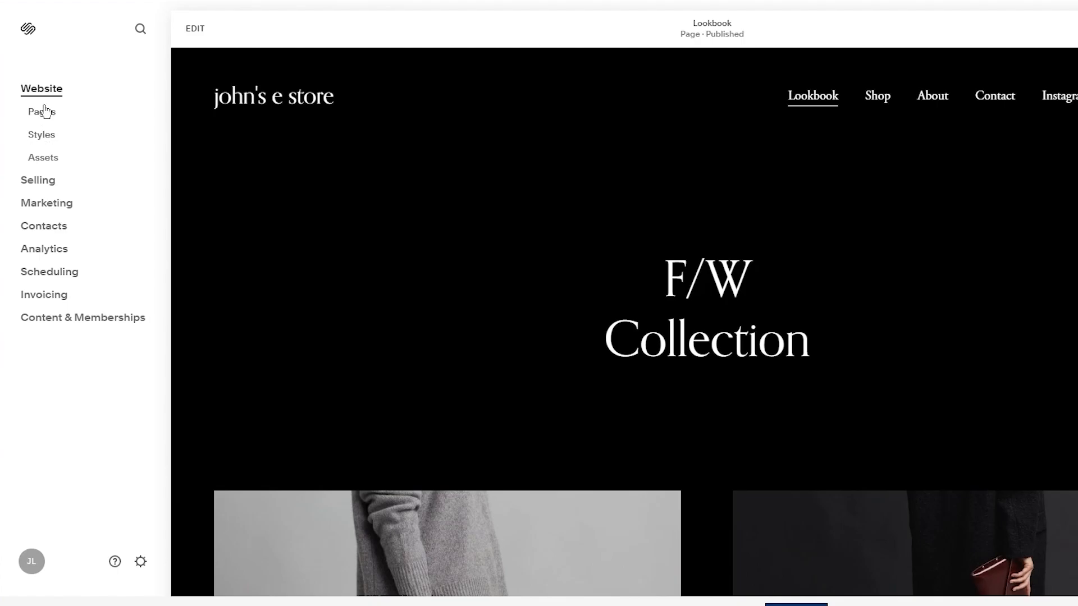
{"action": "scroll", "coordinate": [419, 179], "scroll_direction": "down", "scroll_amount": 5}
{"action": "scroll", "coordinate": [418, 173], "scroll_direction": "down", "scroll_amount": 15}
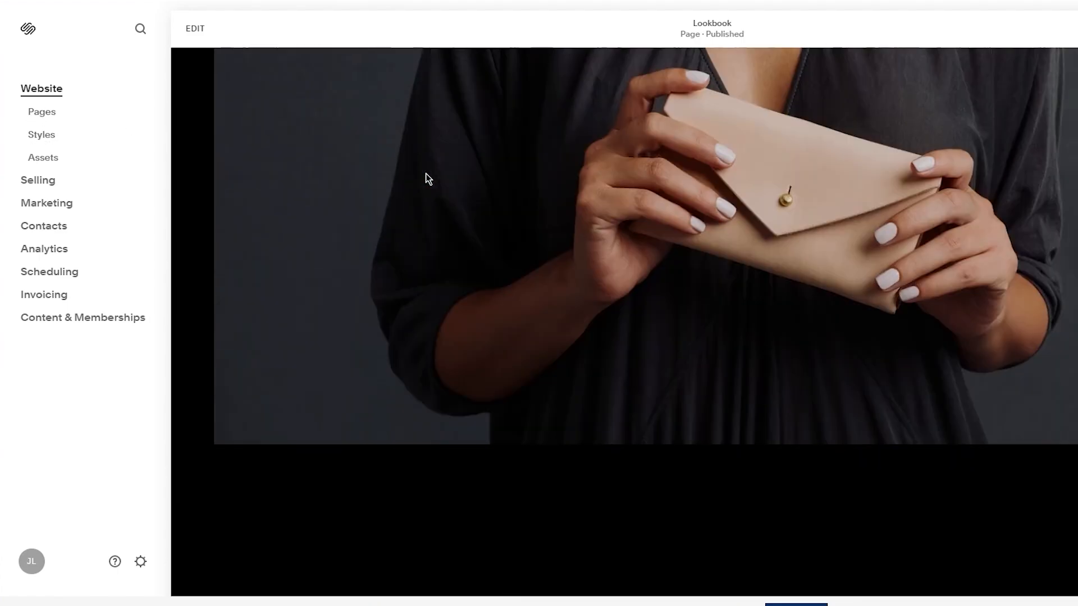
Look over the Lookbook page and the Shop page of the site, and return to the Lookbook page.
{"action": "scroll", "coordinate": [715, 247], "scroll_direction": "up", "scroll_amount": 15}
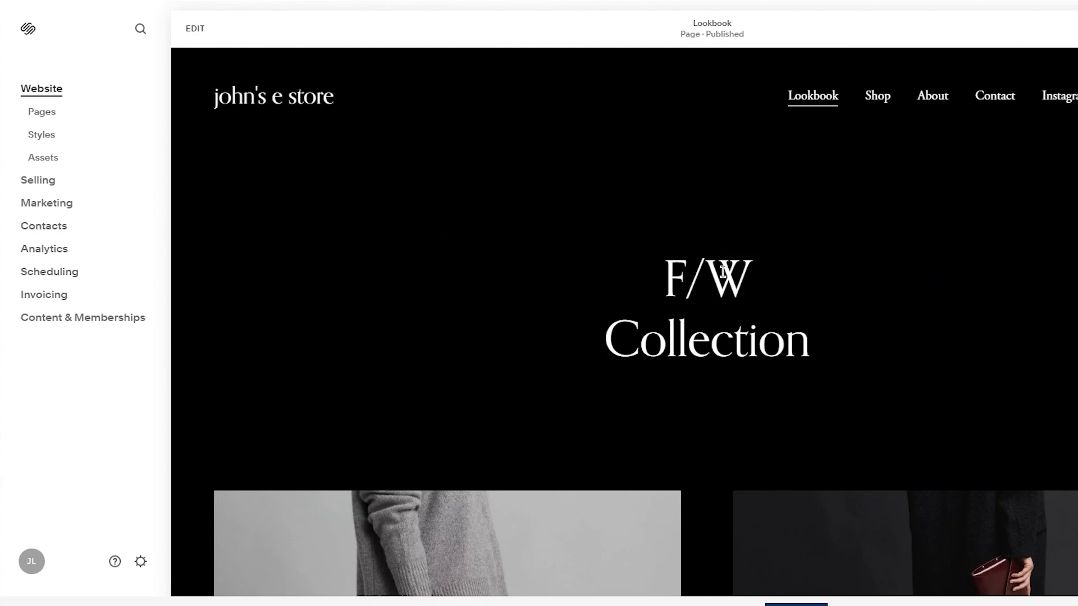
{"action": "left_click", "coordinate": [876, 97]}
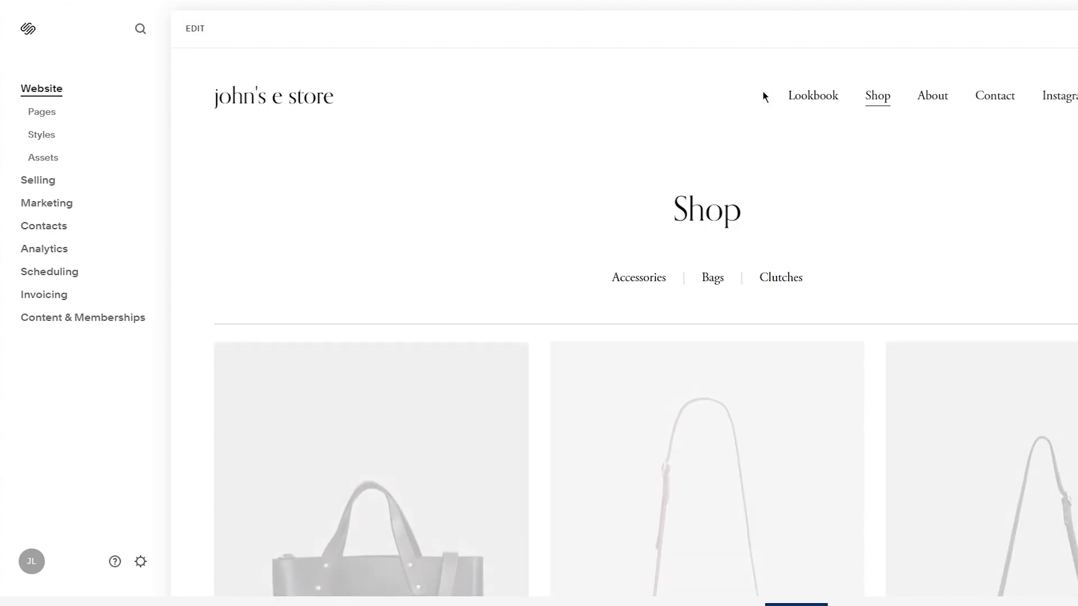
{"action": "left_click", "coordinate": [803, 96]}
{"action": "scroll", "coordinate": [692, 164], "scroll_direction": "down", "scroll_amount": 6}
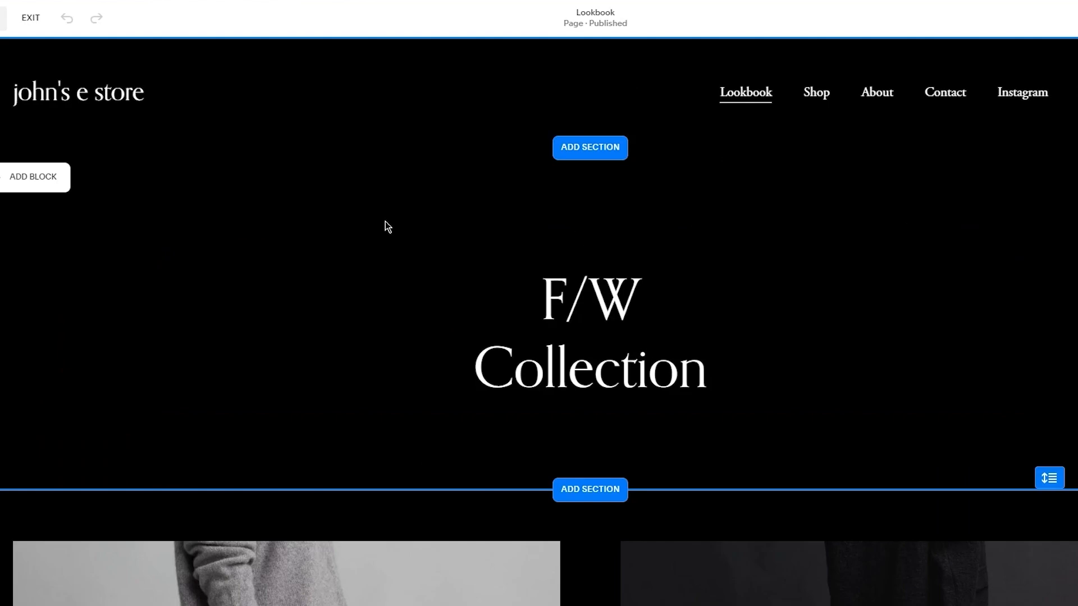
Upload Untitled_design__24_-removebg-preview.png as the site header's logo image and set the logo height to 147px.
{"action": "left_click", "coordinate": [117, 96]}
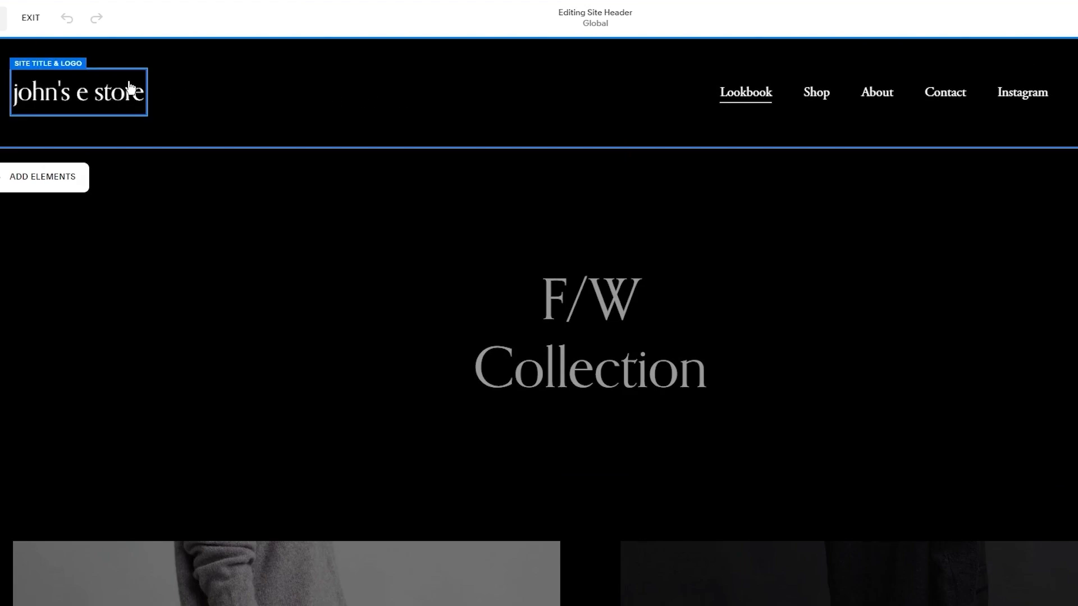
{"action": "left_click", "coordinate": [129, 87]}
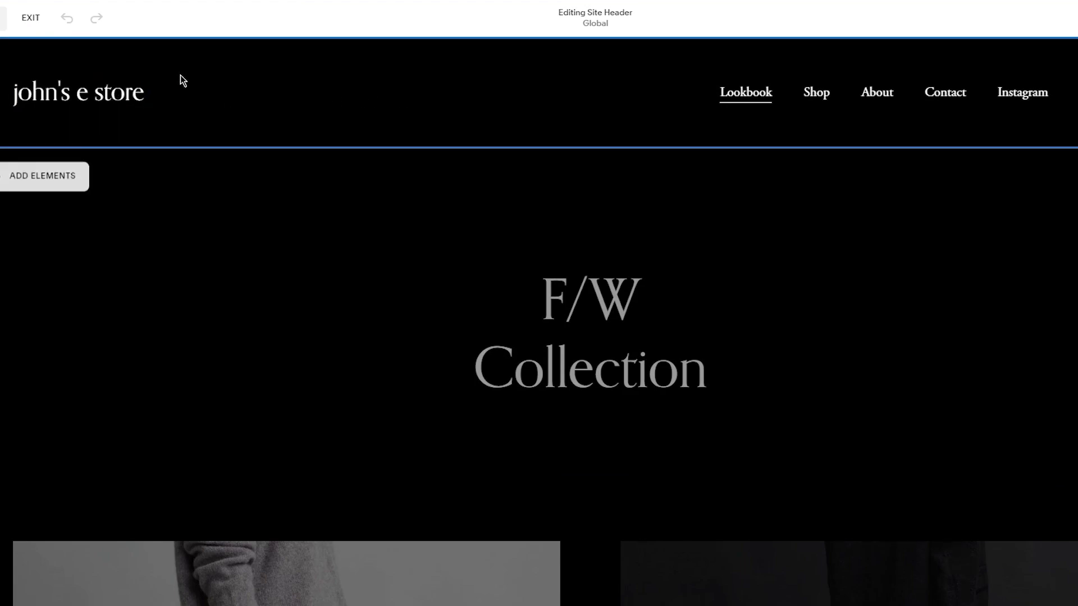
{"action": "left_click", "coordinate": [92, 96]}
{"action": "left_click", "coordinate": [168, 85]}
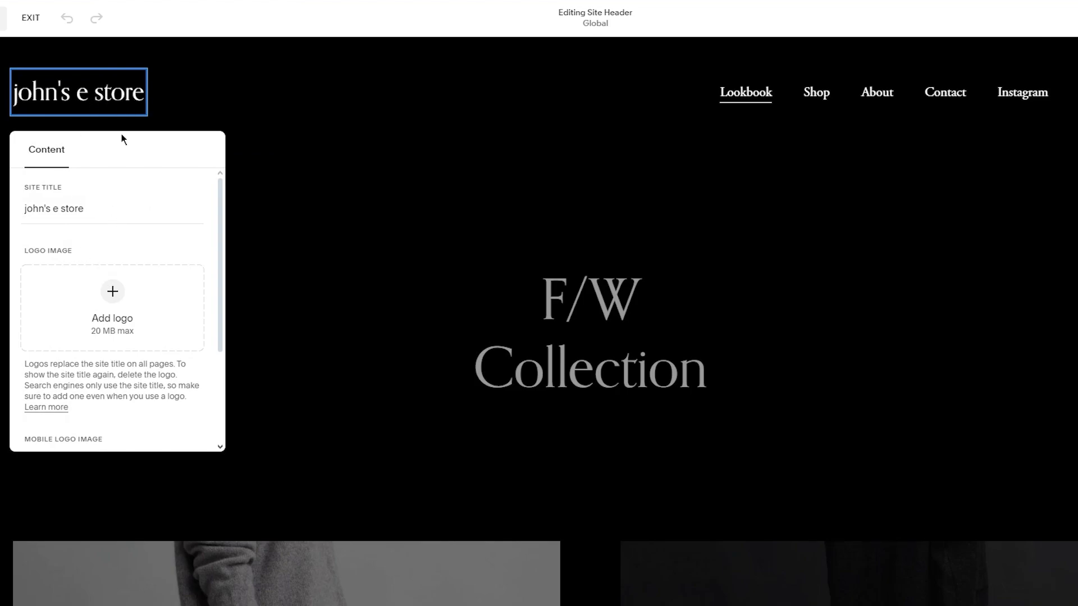
{"action": "left_click", "coordinate": [113, 304]}
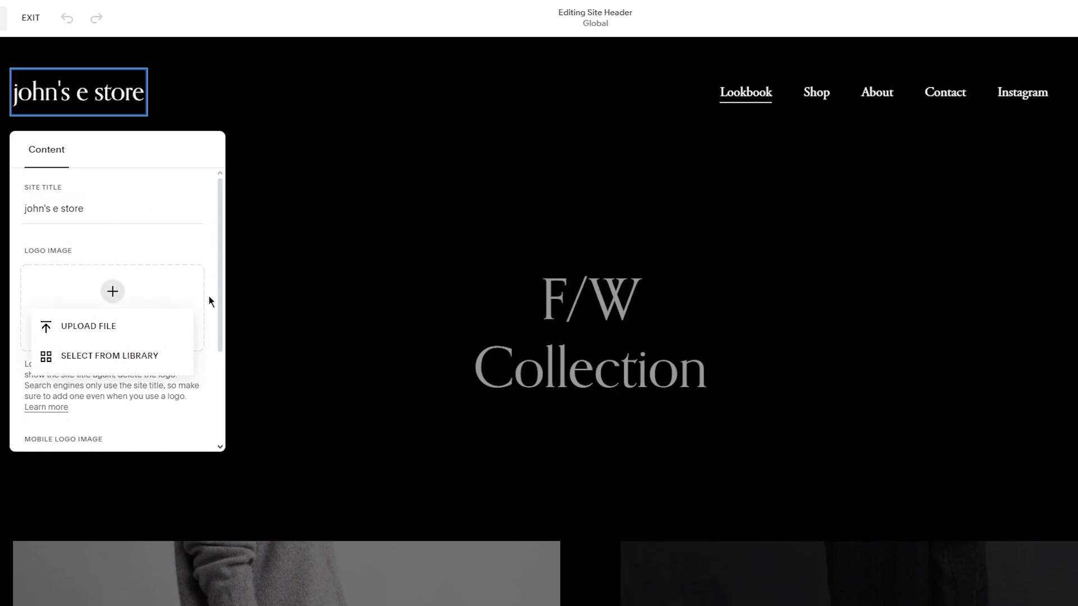
{"action": "left_click", "coordinate": [104, 326]}
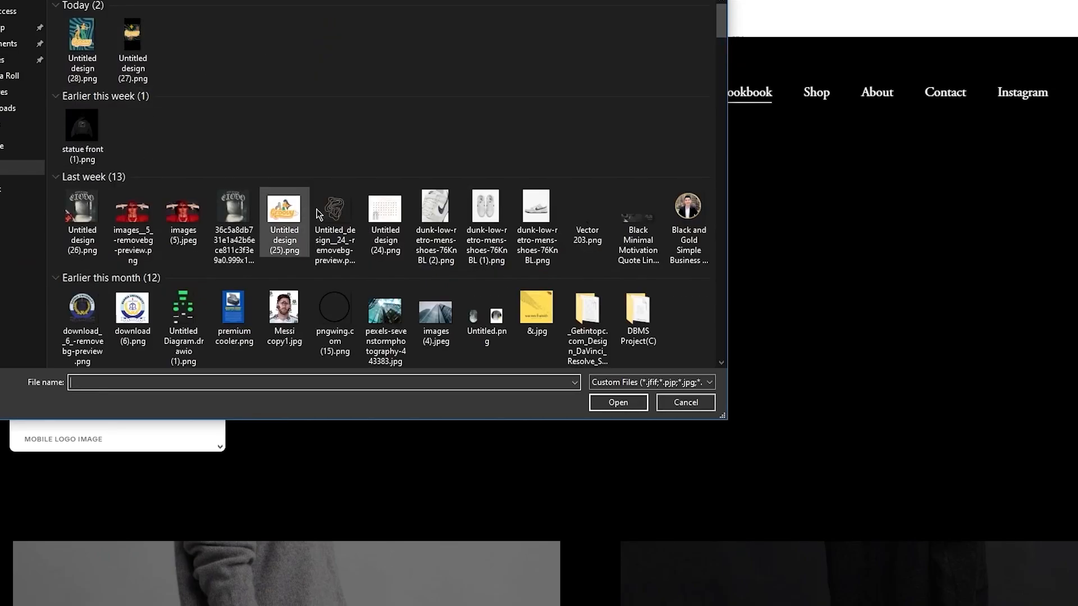
{"action": "double_click", "coordinate": [351, 231]}
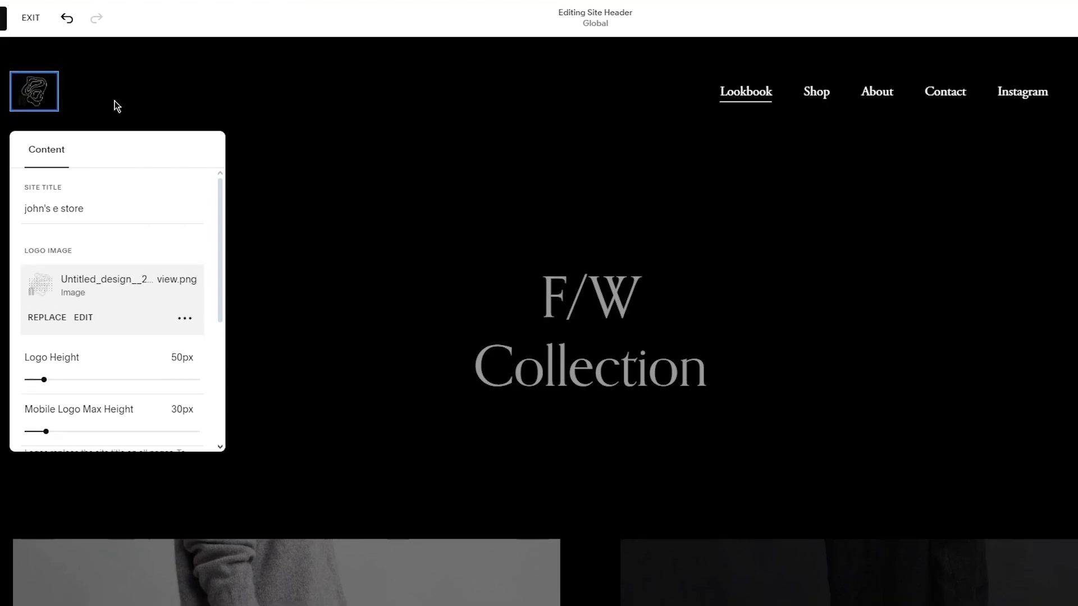
{"action": "left_click_drag", "start_coordinate": [44, 380], "coordinate": [99, 380]}
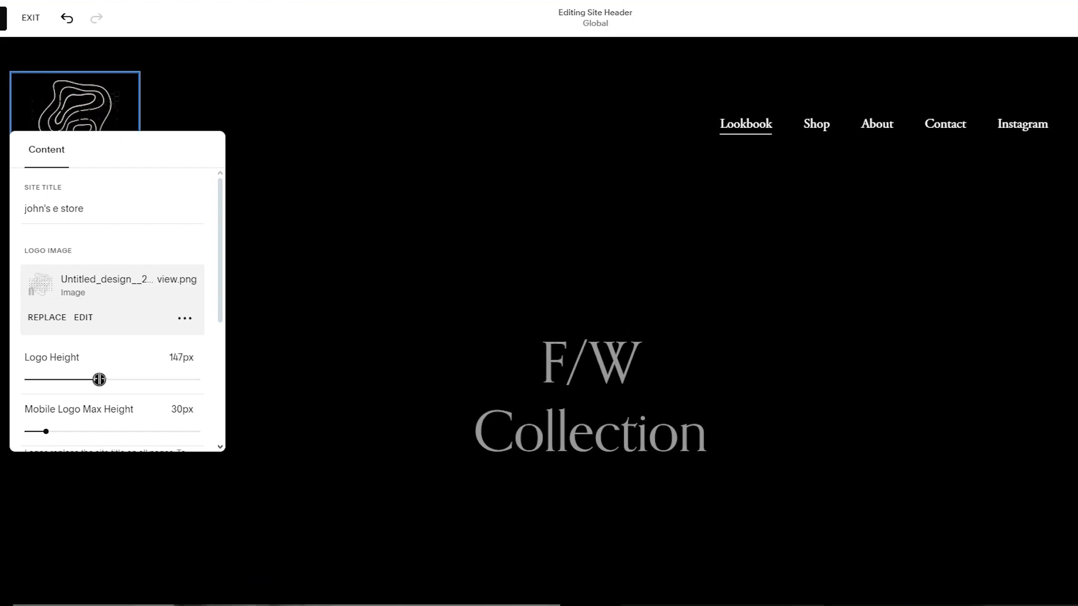
{"action": "left_click", "coordinate": [373, 264]}
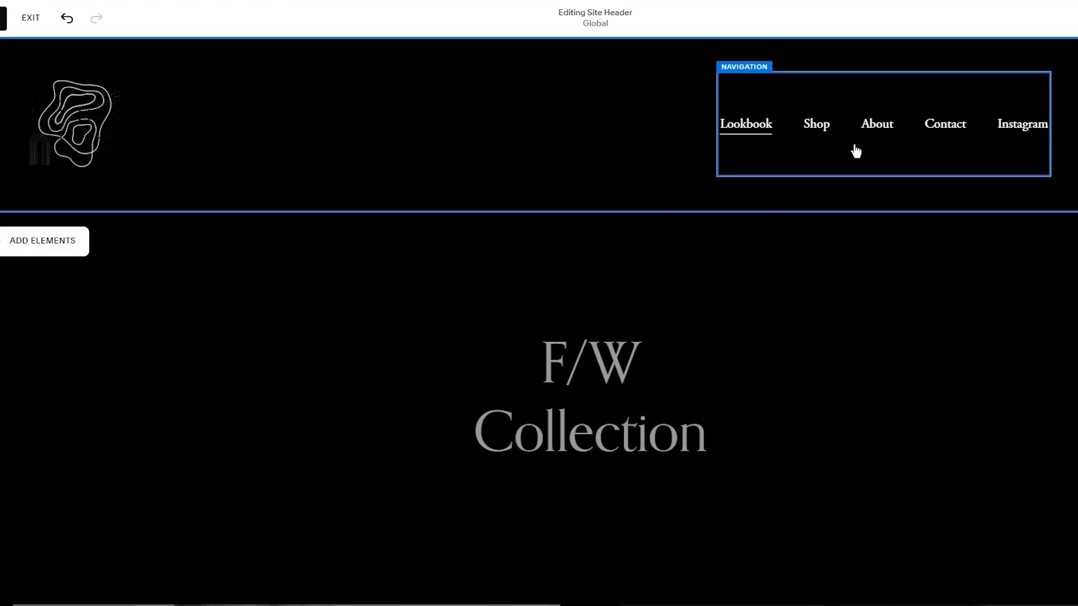
Open the header navigation's page list, save the site changes, and close the list.
{"action": "left_click", "coordinate": [889, 180]}
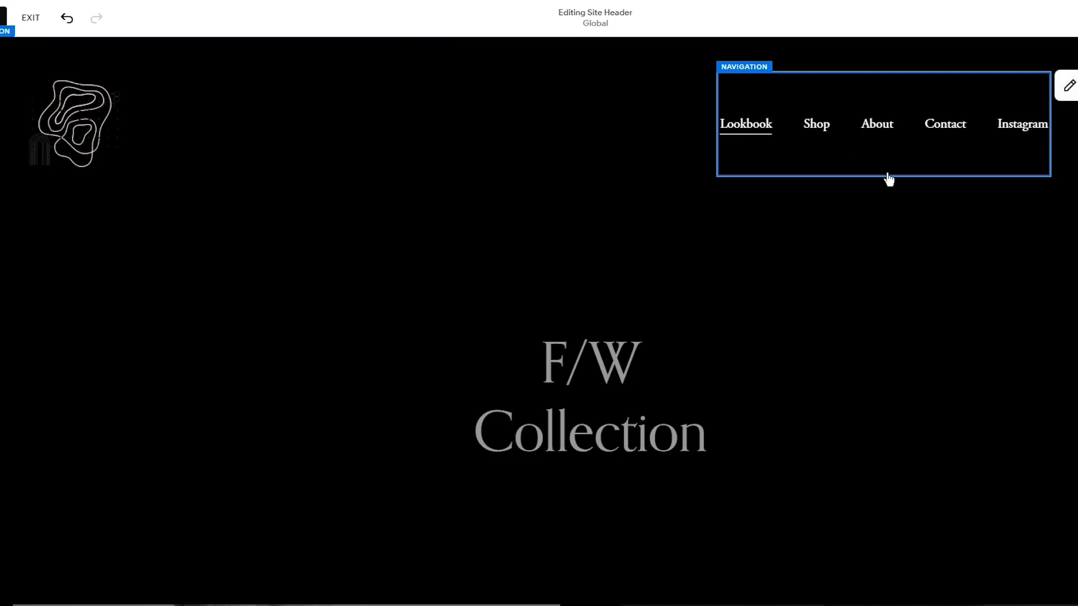
{"action": "left_click", "coordinate": [1066, 87]}
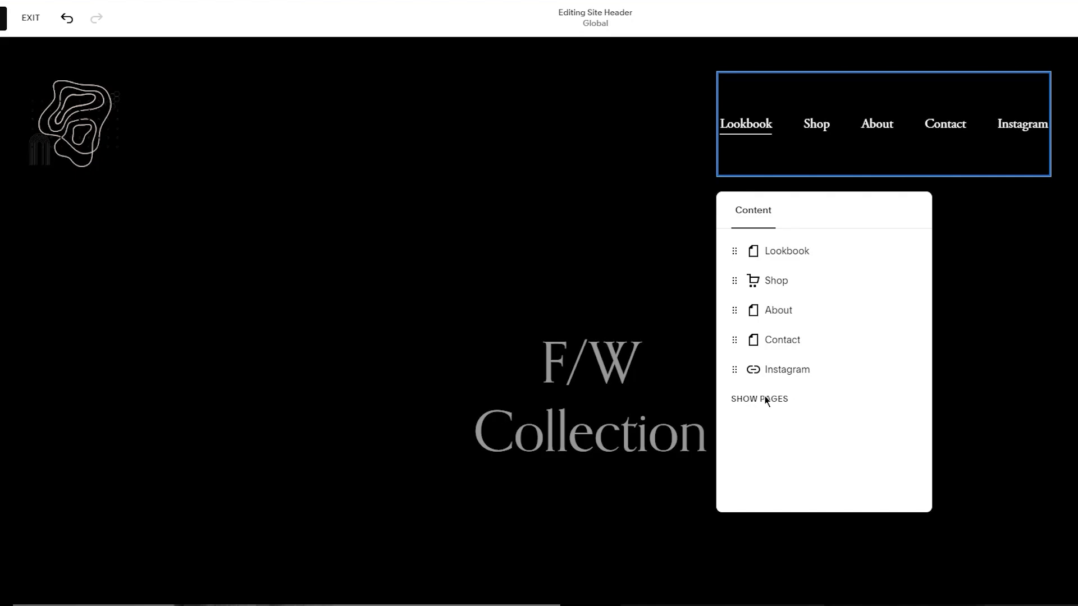
{"action": "key", "text": "Escape"}
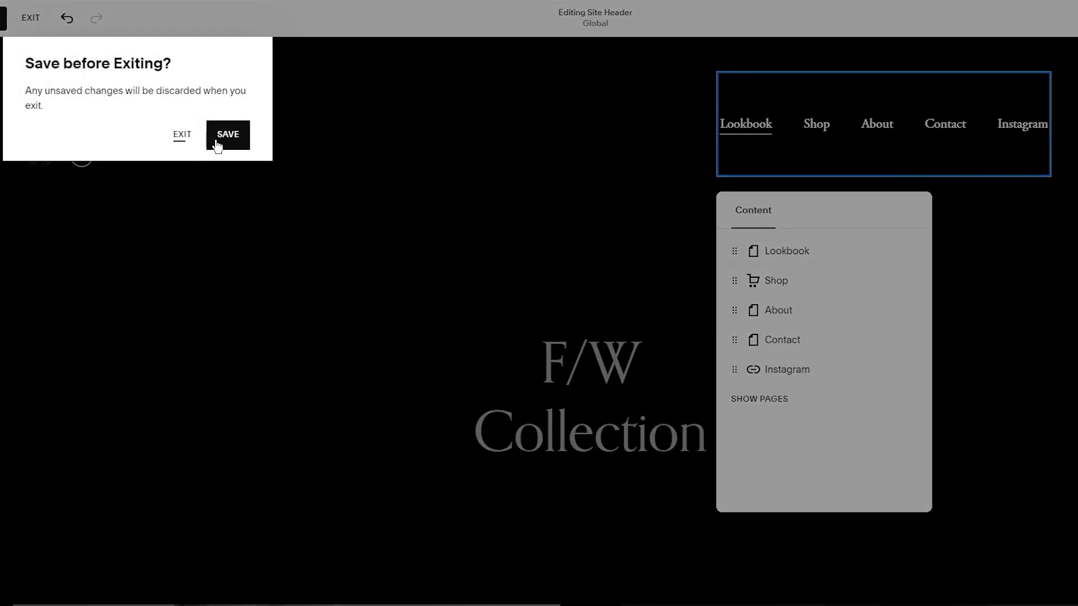
{"action": "left_click", "coordinate": [218, 145]}
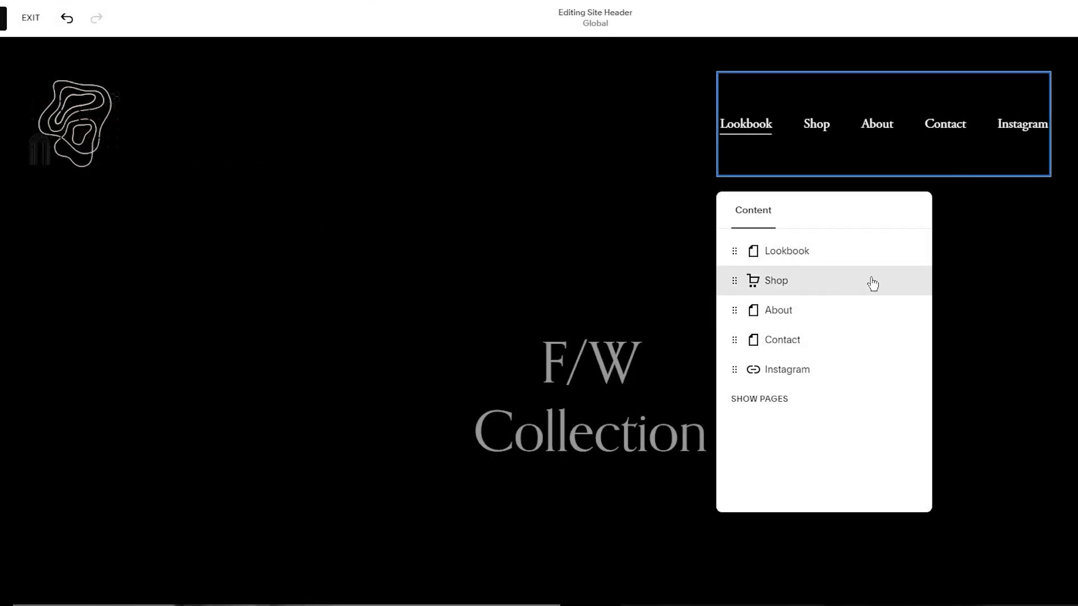
{"action": "left_click", "coordinate": [1053, 217]}
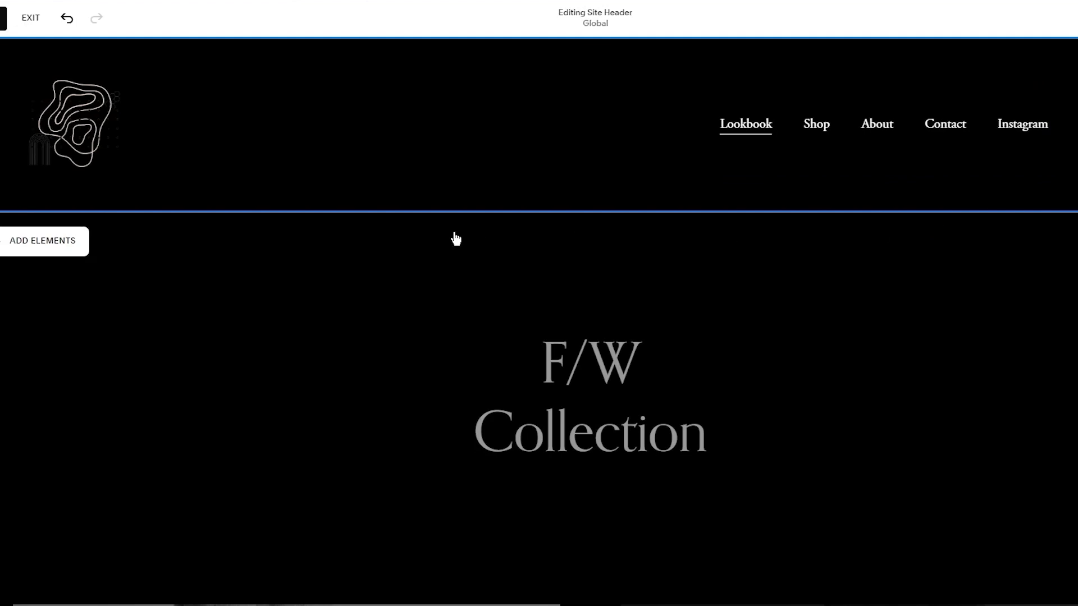
Replace the "F/W Collection" heading text on the Lookbook page with "Winter Collection on Sale Now".
{"action": "scroll", "coordinate": [455, 239], "scroll_direction": "down", "scroll_amount": 5}
{"action": "left_click", "coordinate": [469, 406]}
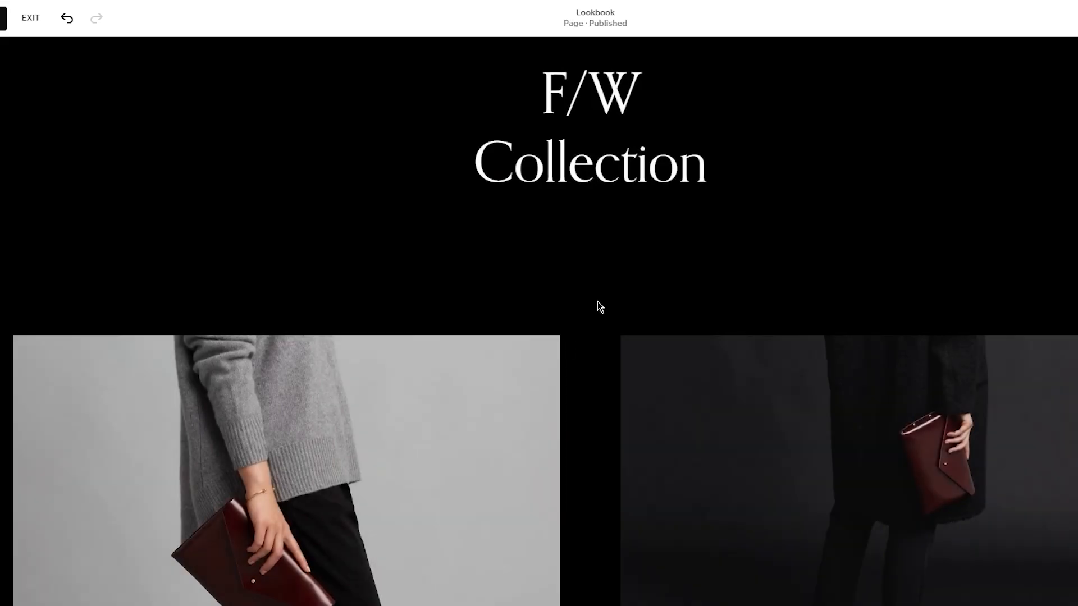
{"action": "scroll", "coordinate": [359, 210], "scroll_direction": "up", "scroll_amount": 3}
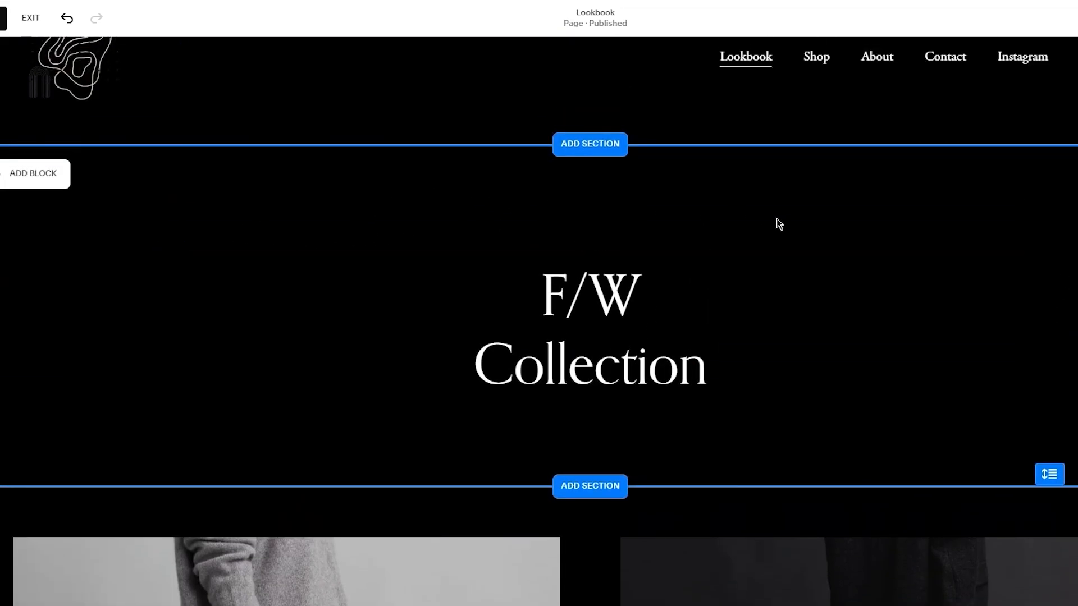
{"action": "left_click", "coordinate": [586, 318]}
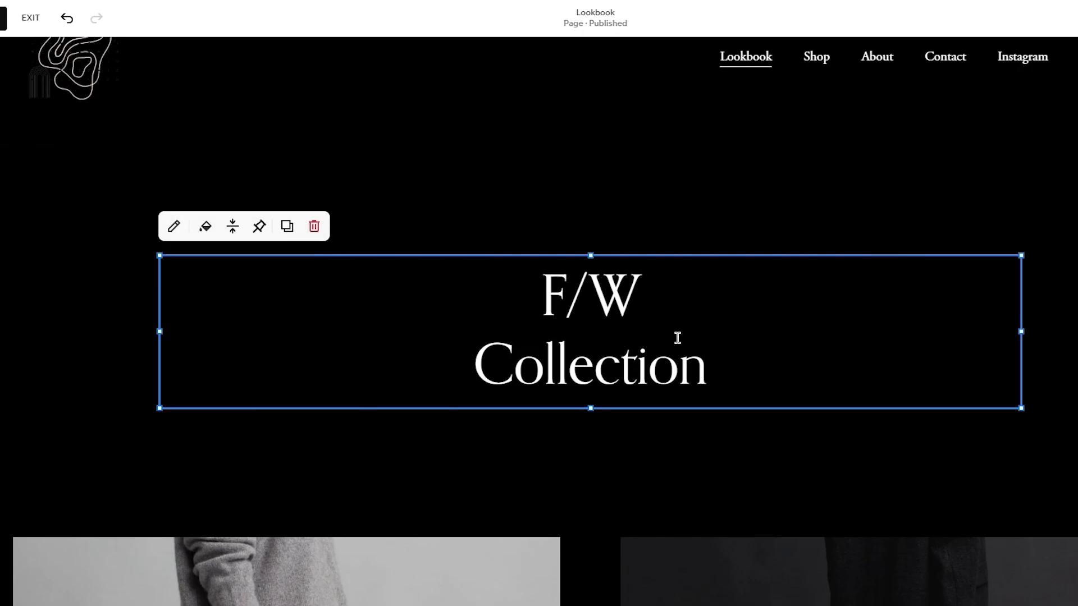
{"action": "left_click", "coordinate": [726, 374]}
{"action": "left_click_drag", "start_coordinate": [709, 408], "coordinate": [565, 377]}
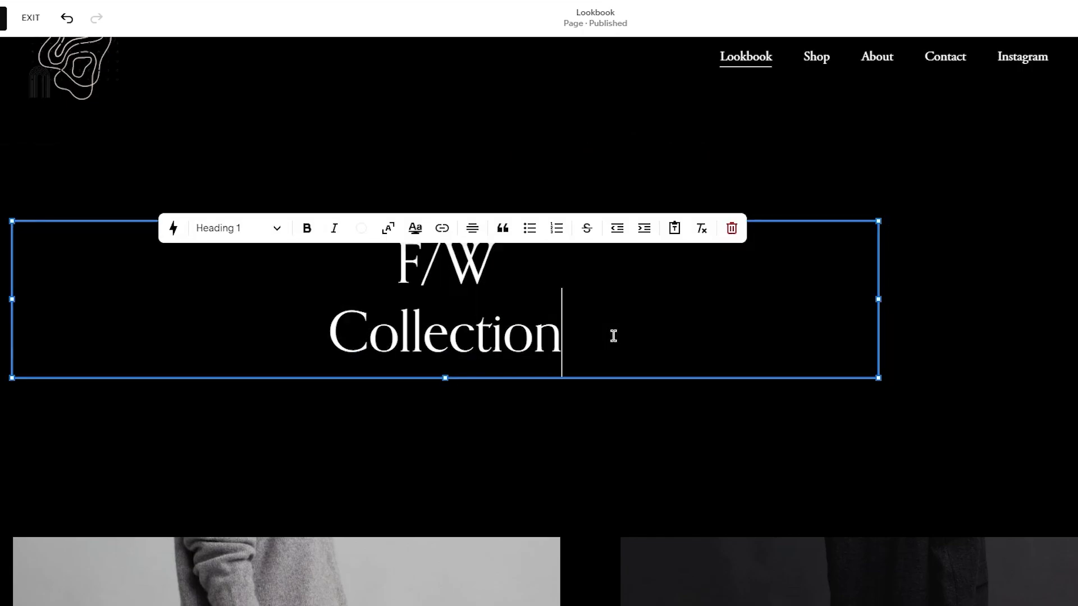
{"action": "key", "text": "ctrl+z"}
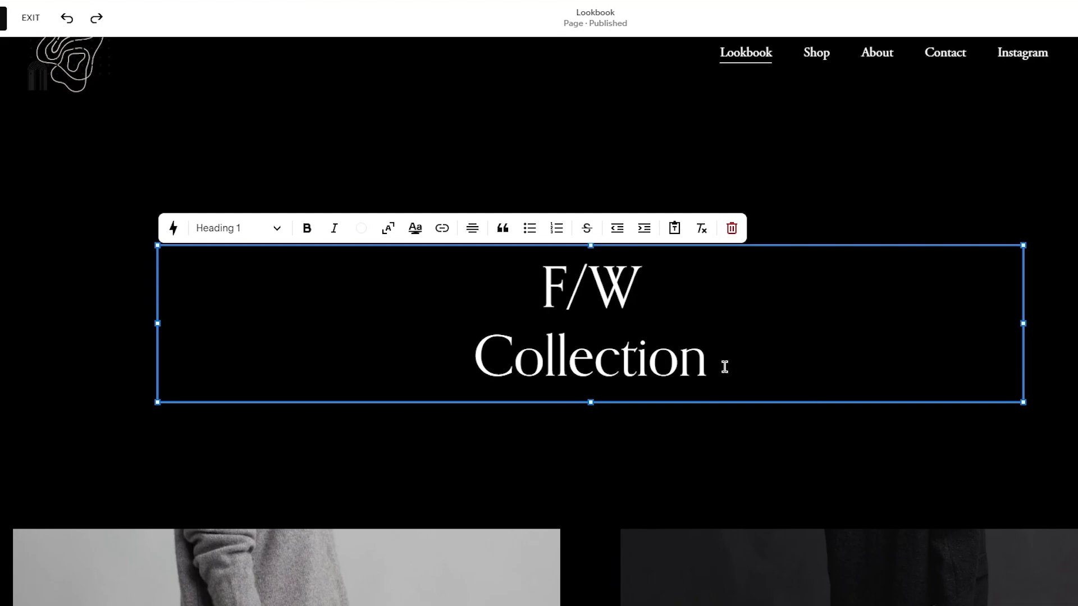
{"action": "key", "text": "BackSpace"}
{"action": "key", "text": "BackSpace"}
{"action": "key", "text": "BackSpace"}
{"action": "key", "text": "BackSpace"}
{"action": "key", "text": "BackSpace"}
{"action": "key", "text": "BackSpace"}
{"action": "key", "text": "BackSpace"}
{"action": "key", "text": "BackSpace"}
{"action": "key", "text": "BackSpace"}
{"action": "key", "text": "BackSpace"}
{"action": "key", "text": "BackSpace"}
{"action": "key", "text": "BackSpace"}
{"action": "key", "text": "BackSpace"}
{"action": "key", "text": "BackSpace"}
{"action": "key", "text": "BackSpace"}
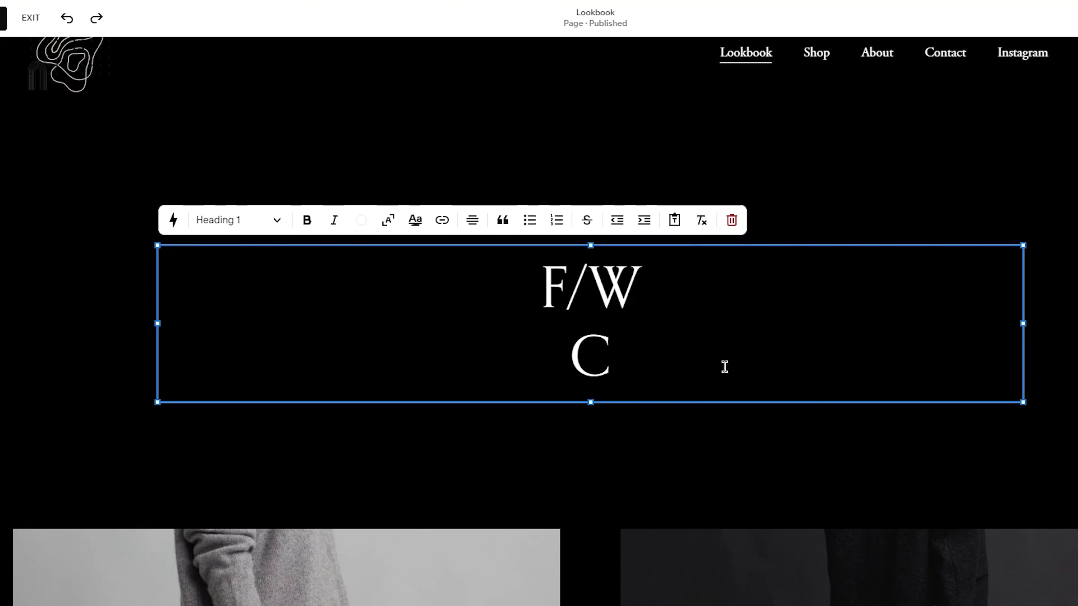
{"action": "type", "text": "W"}
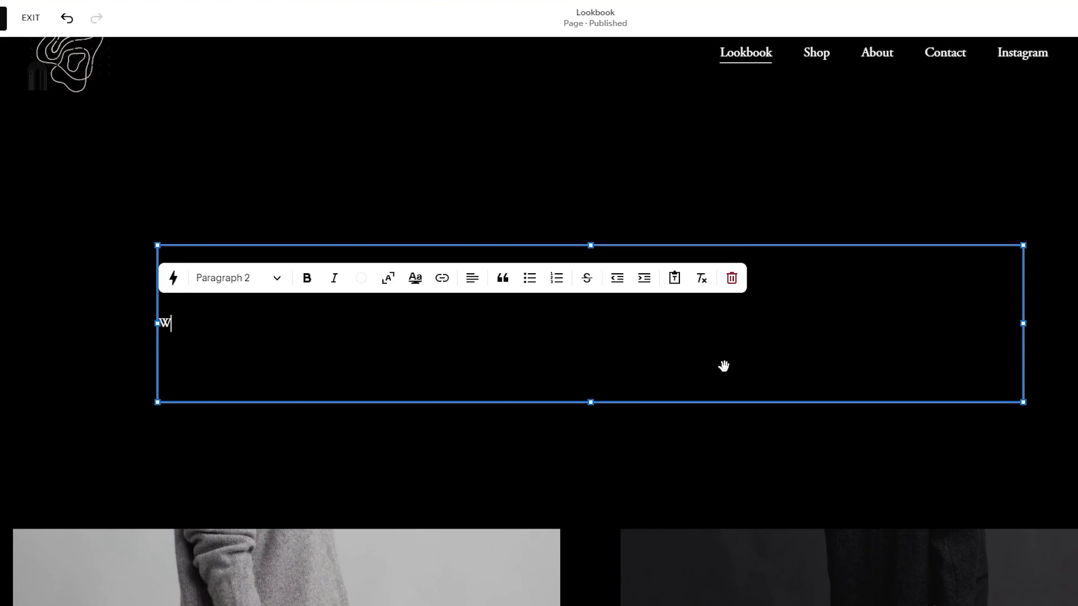
{"action": "type", "text": "inter Collection on Sale Now"}
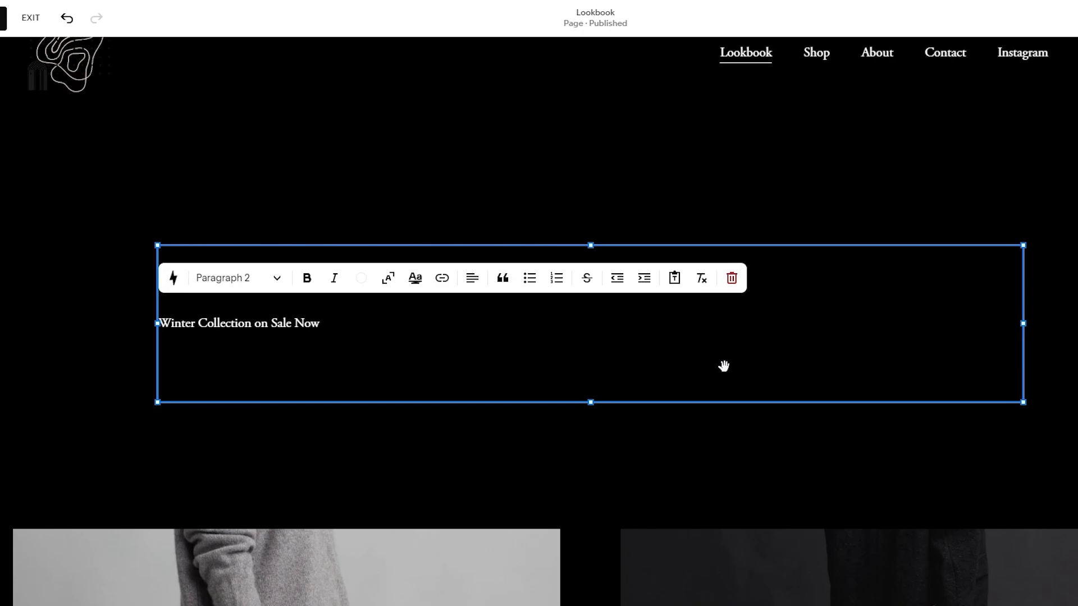
Make the whole "Winter Collection on Sale Now" text bold and set its style to Heading 1.
{"action": "left_click_drag", "start_coordinate": [371, 329], "coordinate": [180, 317]}
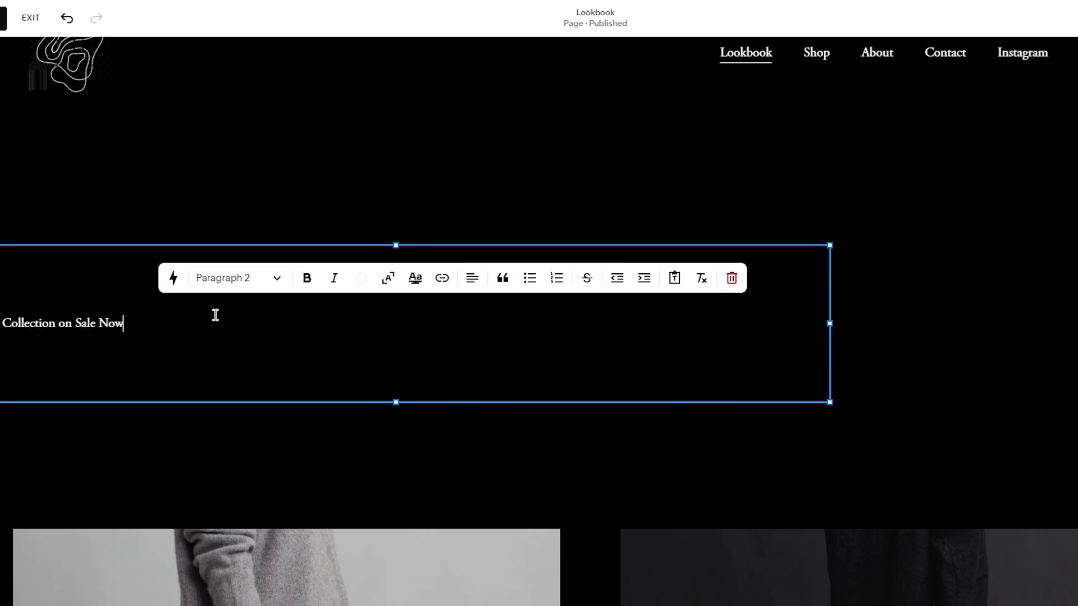
{"action": "key", "text": "ctrl+z"}
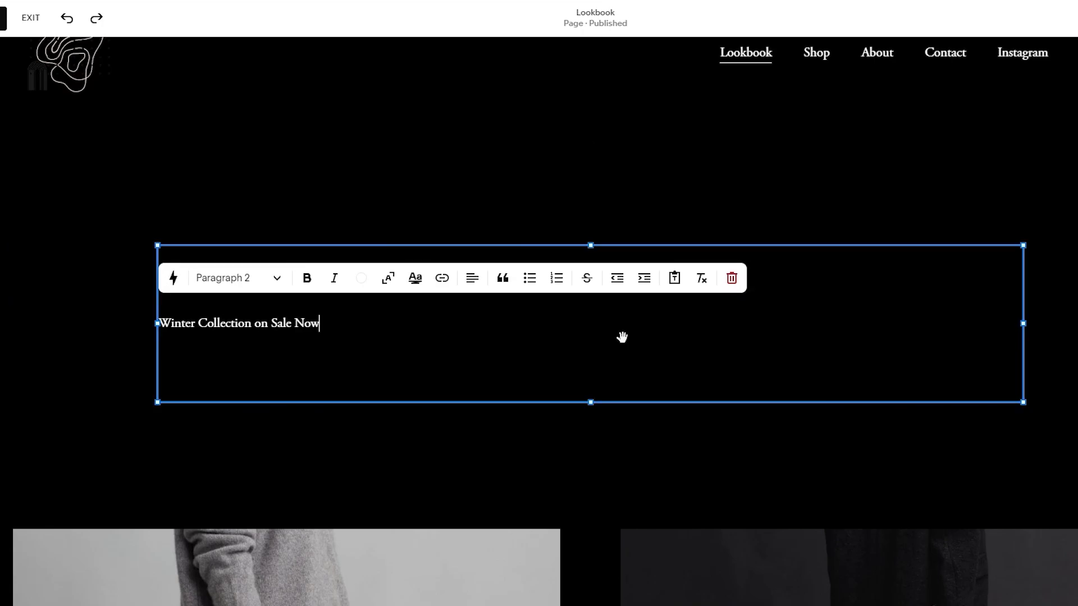
{"action": "double_click", "coordinate": [277, 318]}
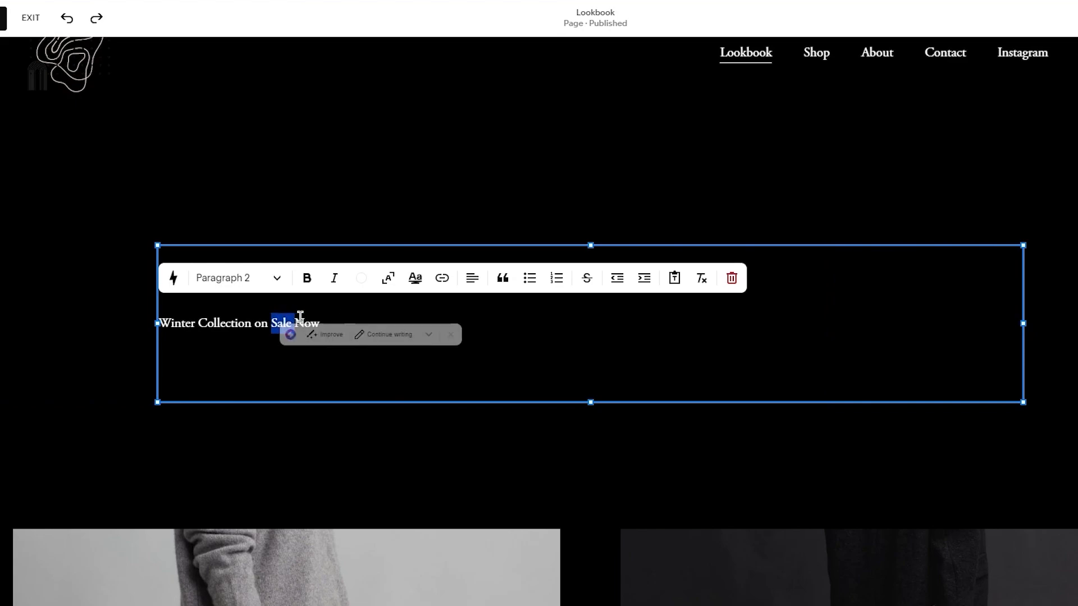
{"action": "left_click_drag", "start_coordinate": [321, 318], "coordinate": [145, 325]}
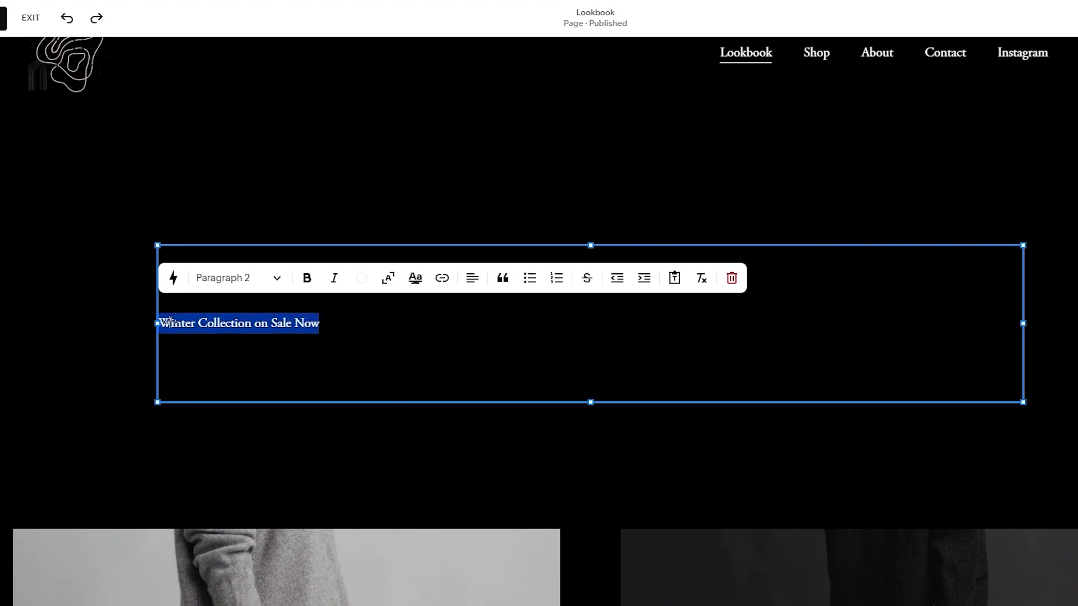
{"action": "left_click", "coordinate": [312, 283]}
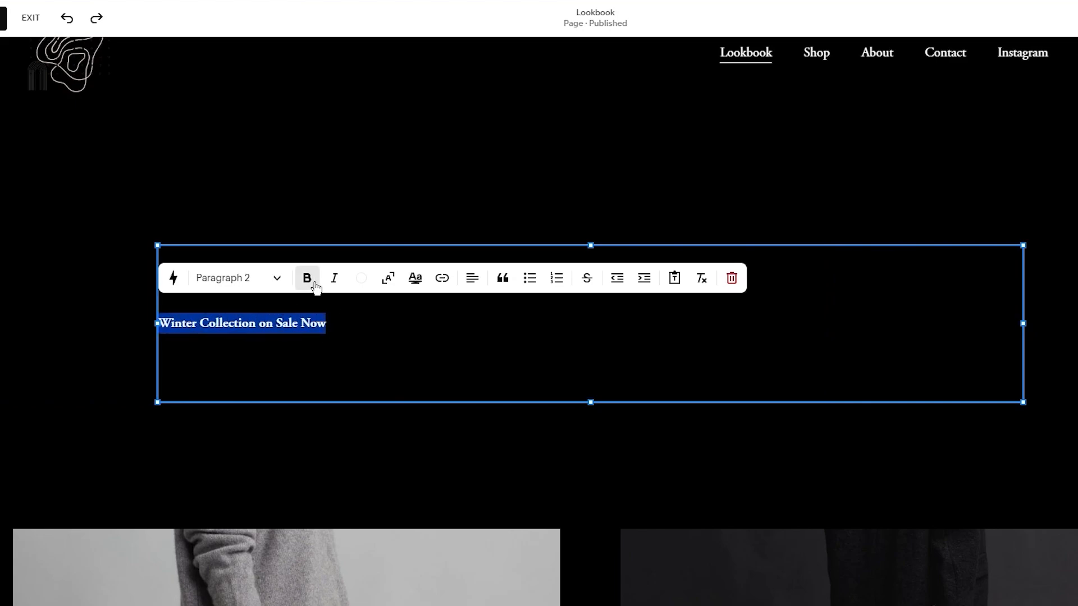
{"action": "left_click", "coordinate": [271, 281]}
{"action": "left_click", "coordinate": [250, 314]}
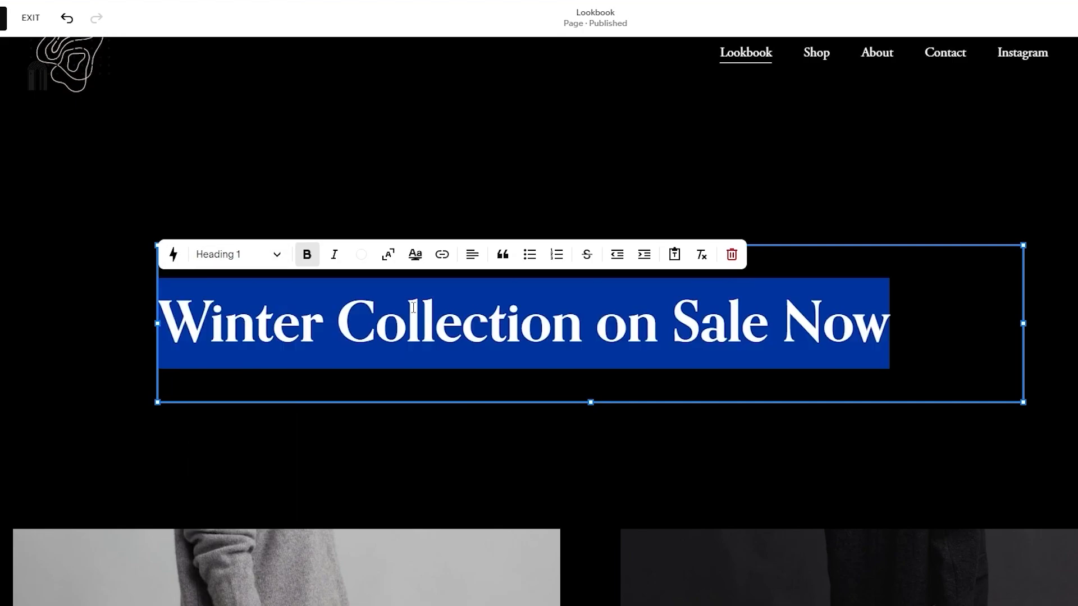
Center-align the Winter Collection heading and return its text to regular formatting, without bold or italic.
{"action": "left_click", "coordinate": [472, 254]}
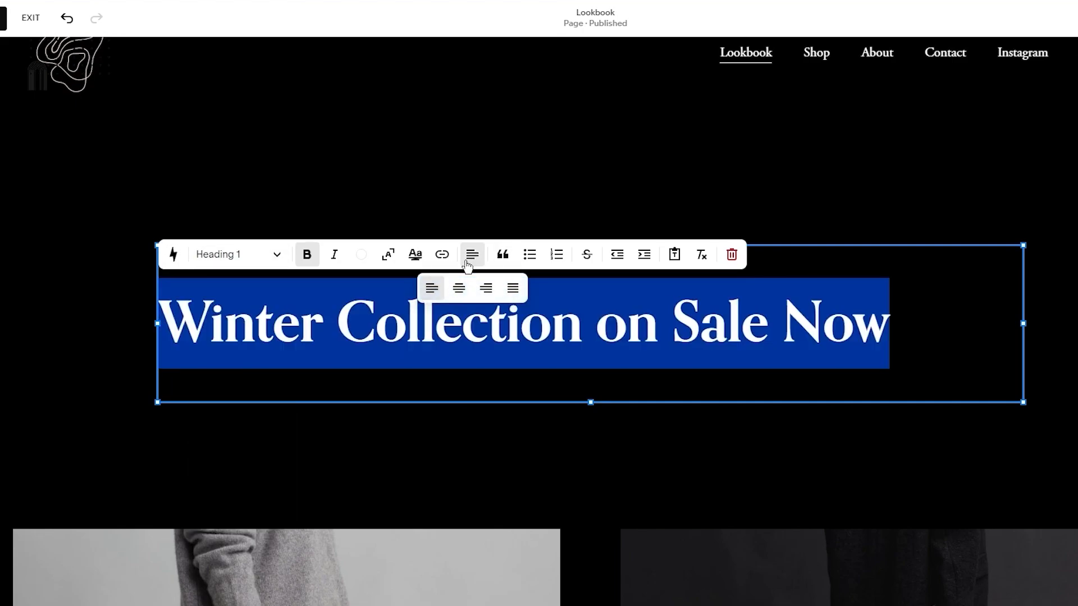
{"action": "left_click", "coordinate": [459, 289]}
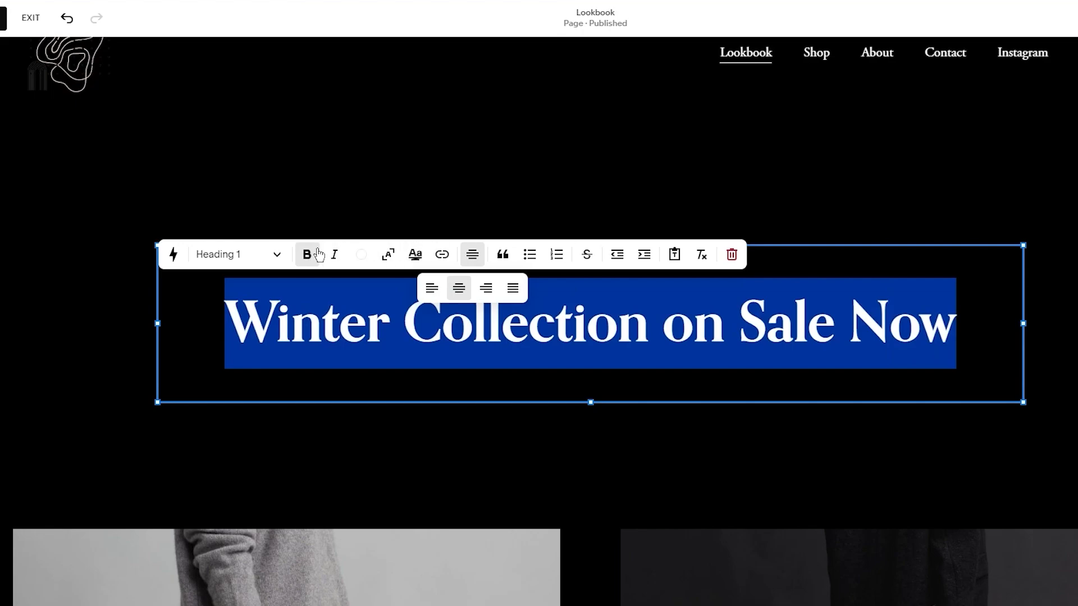
{"action": "left_click", "coordinate": [307, 254]}
{"action": "left_click", "coordinate": [346, 259]}
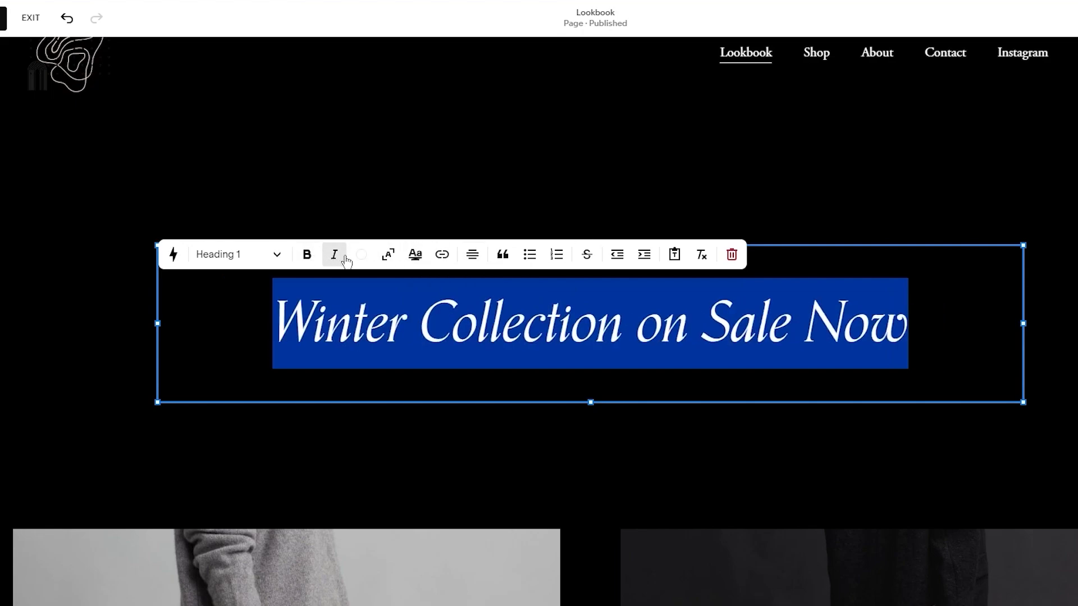
{"action": "left_click", "coordinate": [346, 259]}
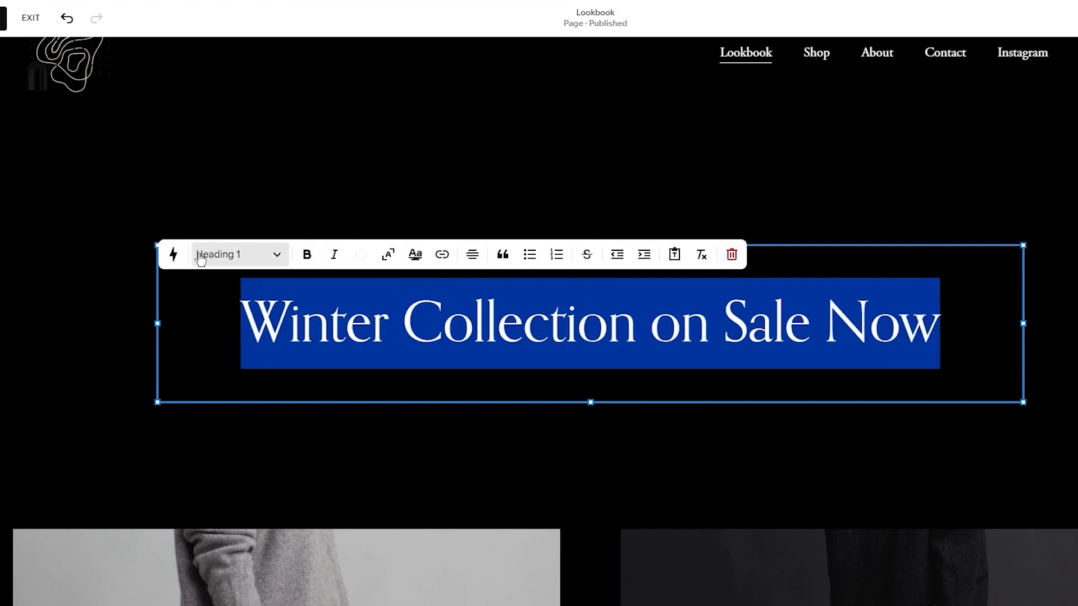
{"action": "left_click", "coordinate": [945, 200]}
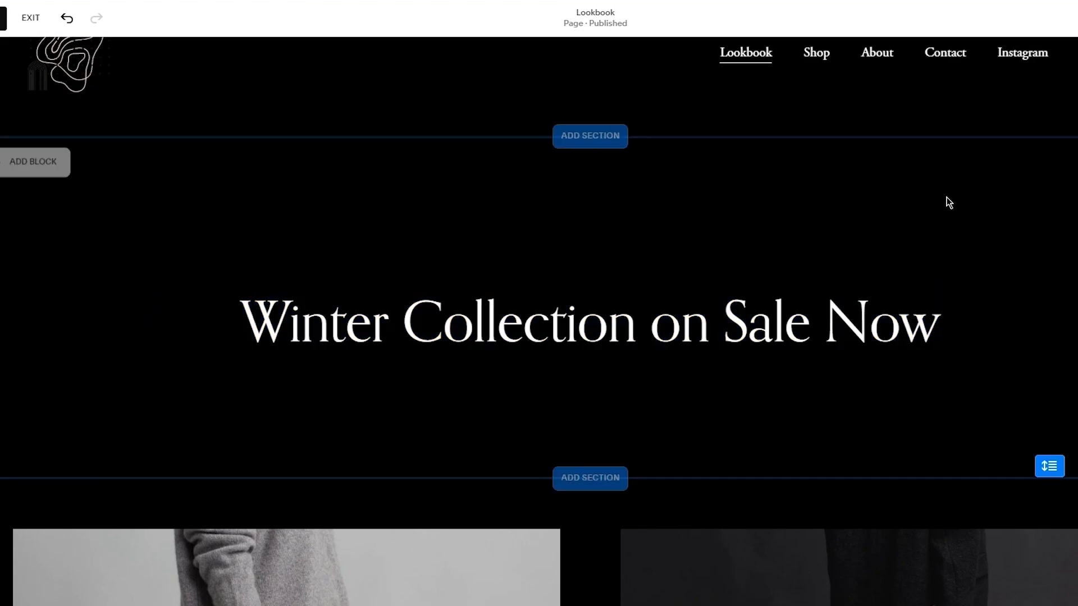
Turn Fill Screen off and back on for the "Winter Collection on Sale Now" section.
{"action": "scroll", "coordinate": [860, 191], "scroll_direction": "up", "scroll_amount": 1}
{"action": "scroll", "coordinate": [803, 323], "scroll_direction": "down", "scroll_amount": 2}
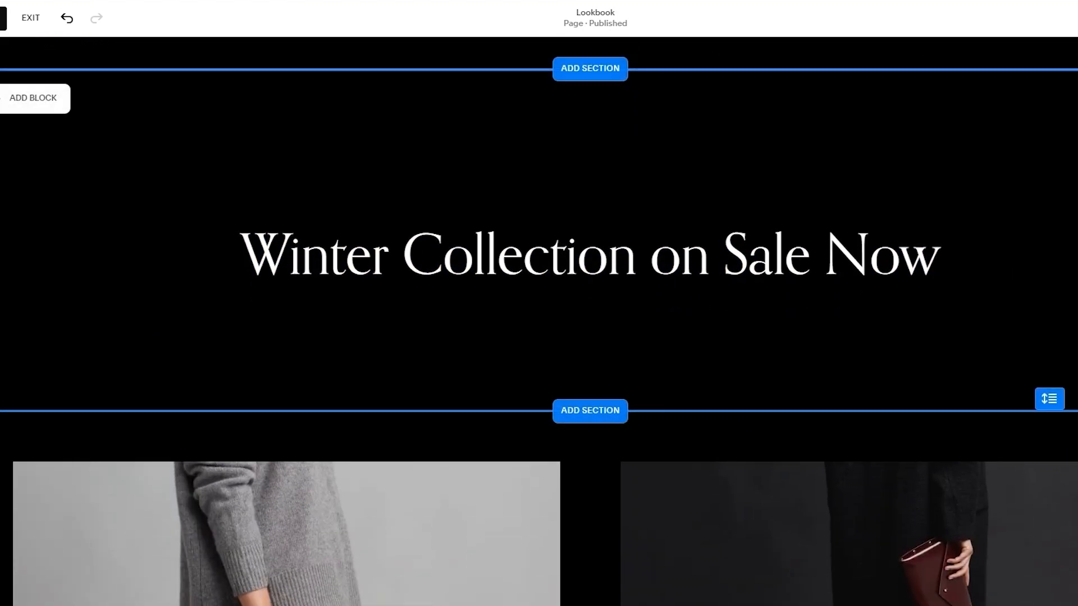
{"action": "scroll", "coordinate": [490, 161], "scroll_direction": "up", "scroll_amount": 1}
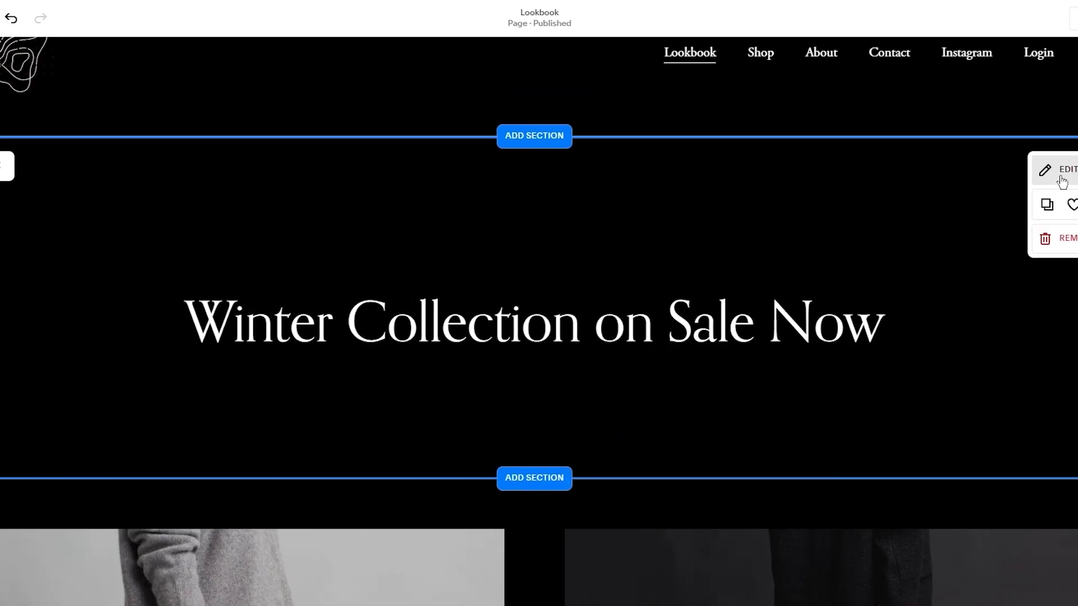
{"action": "left_click", "coordinate": [973, 177]}
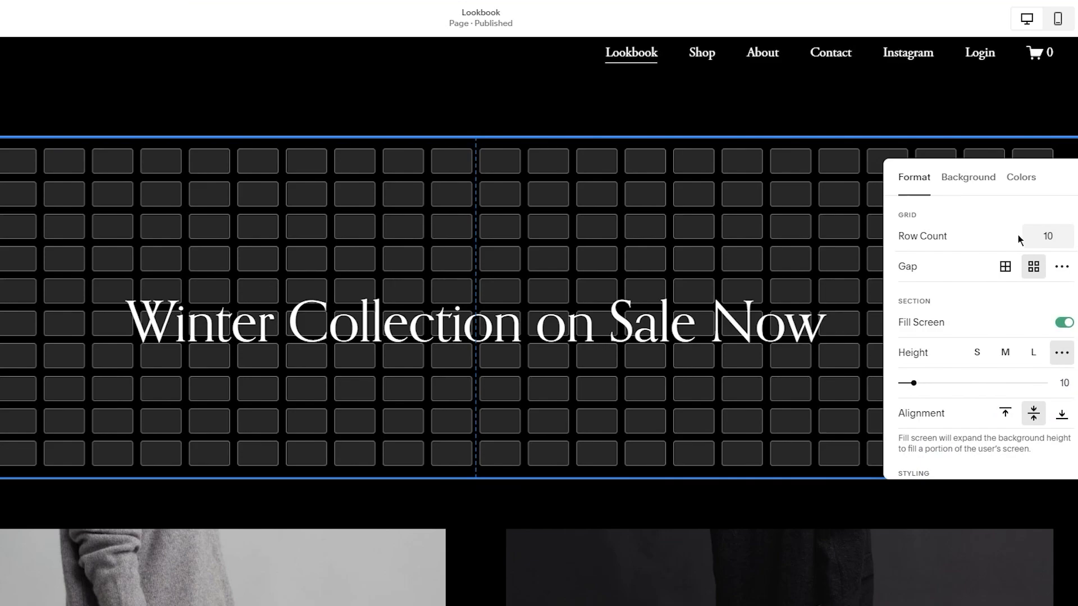
{"action": "scroll", "coordinate": [982, 269], "scroll_direction": "down", "scroll_amount": 1}
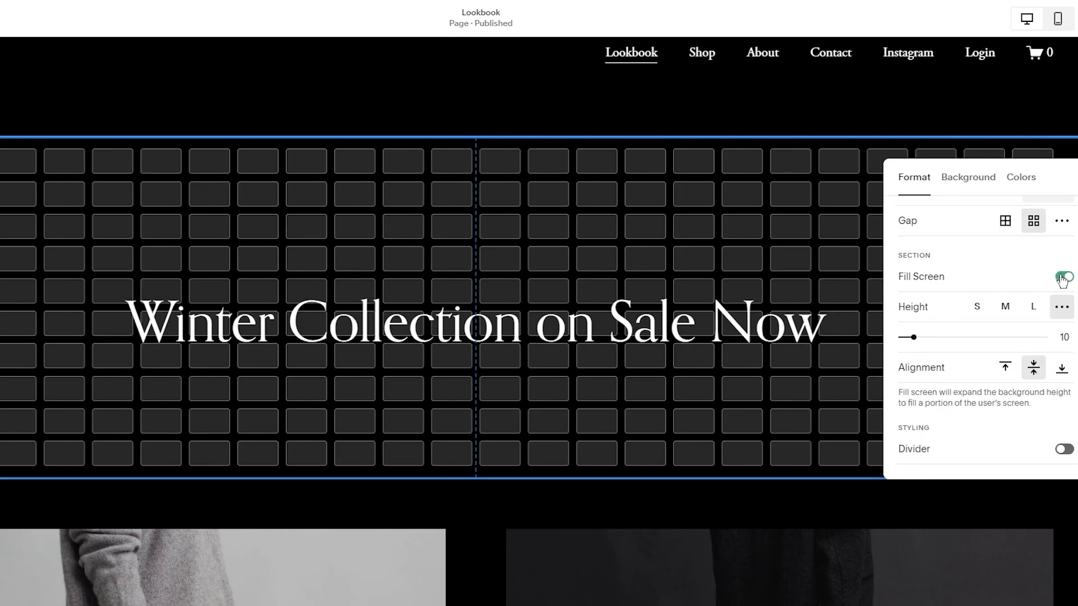
{"action": "left_click", "coordinate": [1062, 279]}
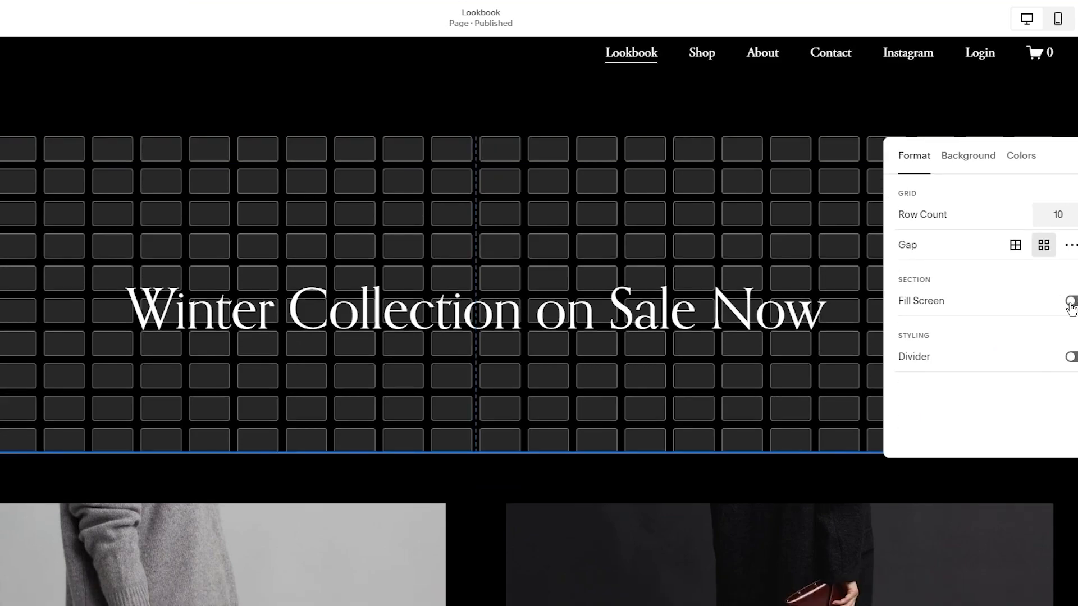
{"action": "left_click", "coordinate": [1070, 302]}
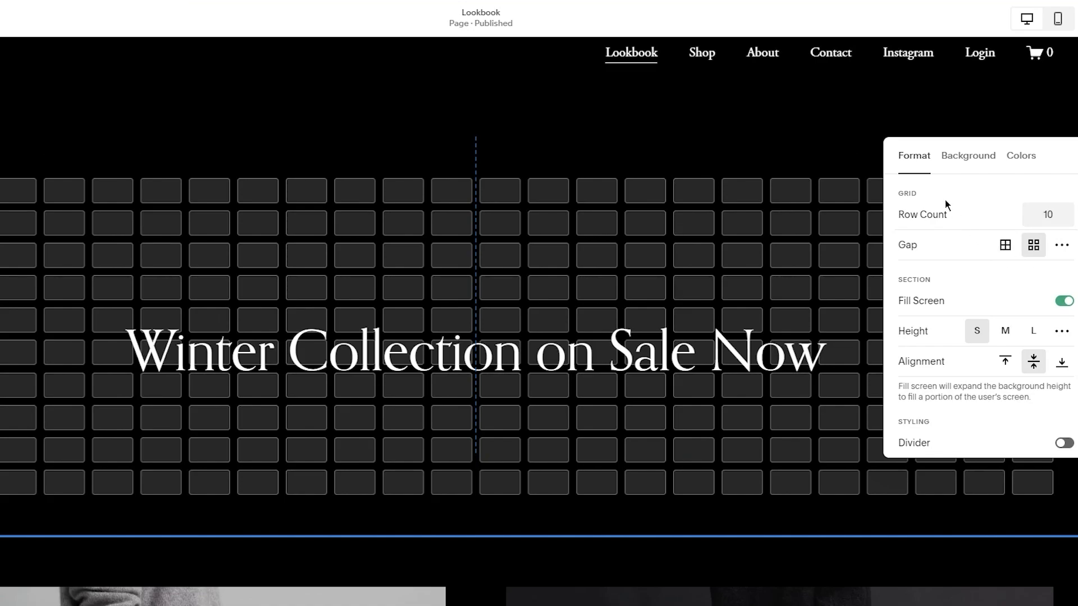
Try images (4).jpeg as the Winter Collection section's background image and remove it again.
{"action": "left_click", "coordinate": [965, 167]}
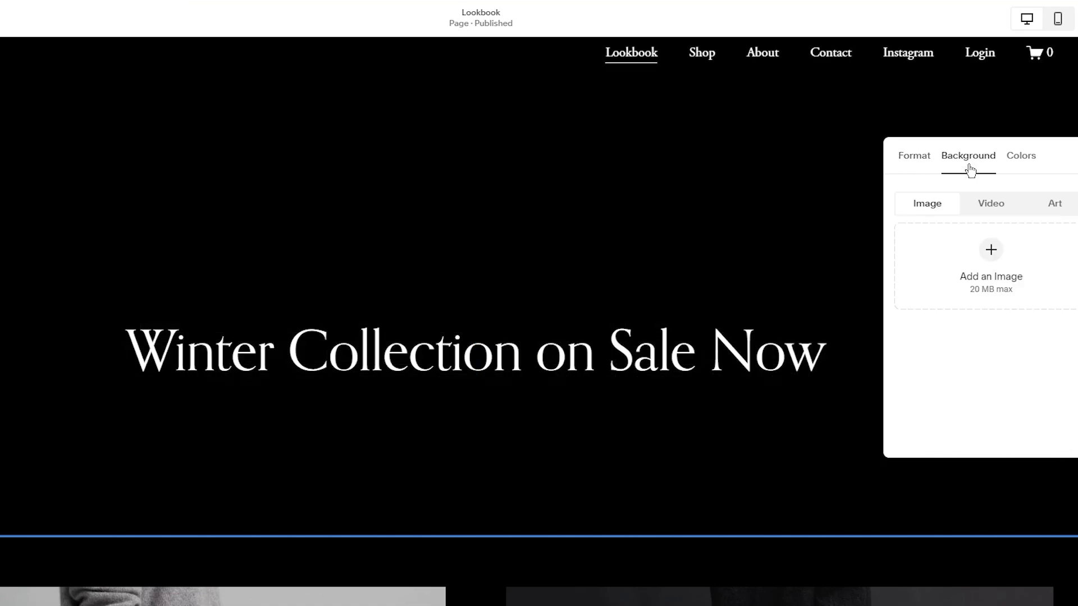
{"action": "left_click", "coordinate": [1023, 163]}
{"action": "left_click", "coordinate": [980, 164]}
{"action": "left_click", "coordinate": [990, 250]}
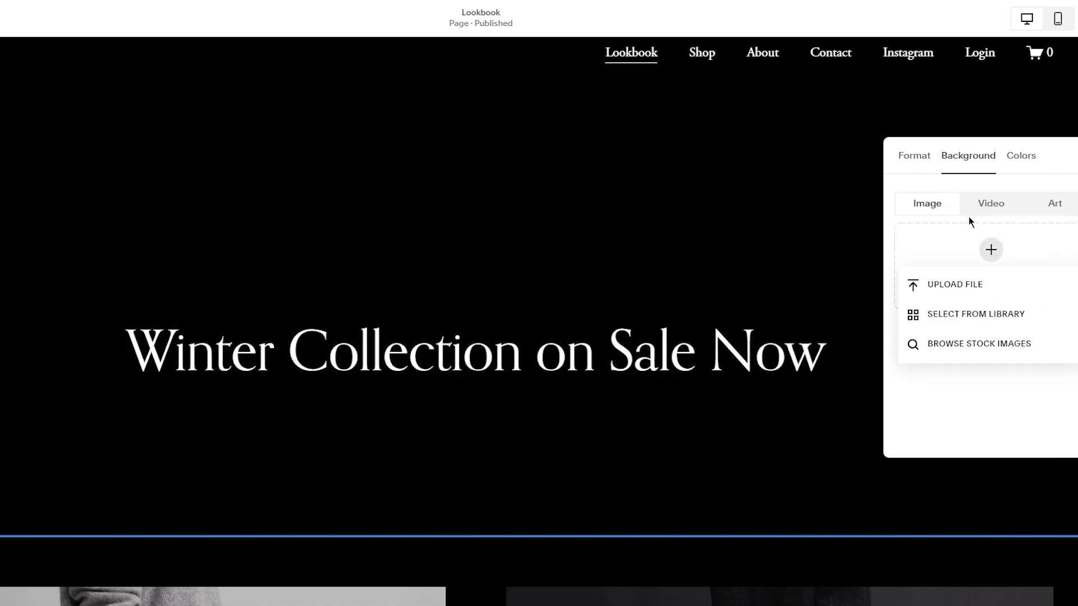
{"action": "left_click", "coordinate": [952, 289]}
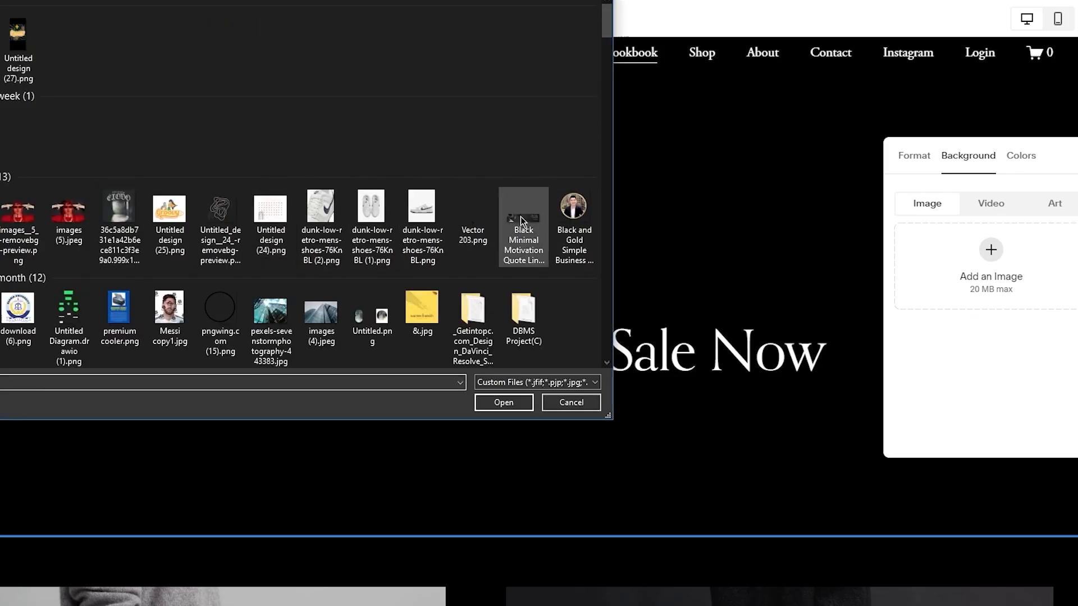
{"action": "scroll", "coordinate": [269, 224], "scroll_direction": "down", "scroll_amount": 2}
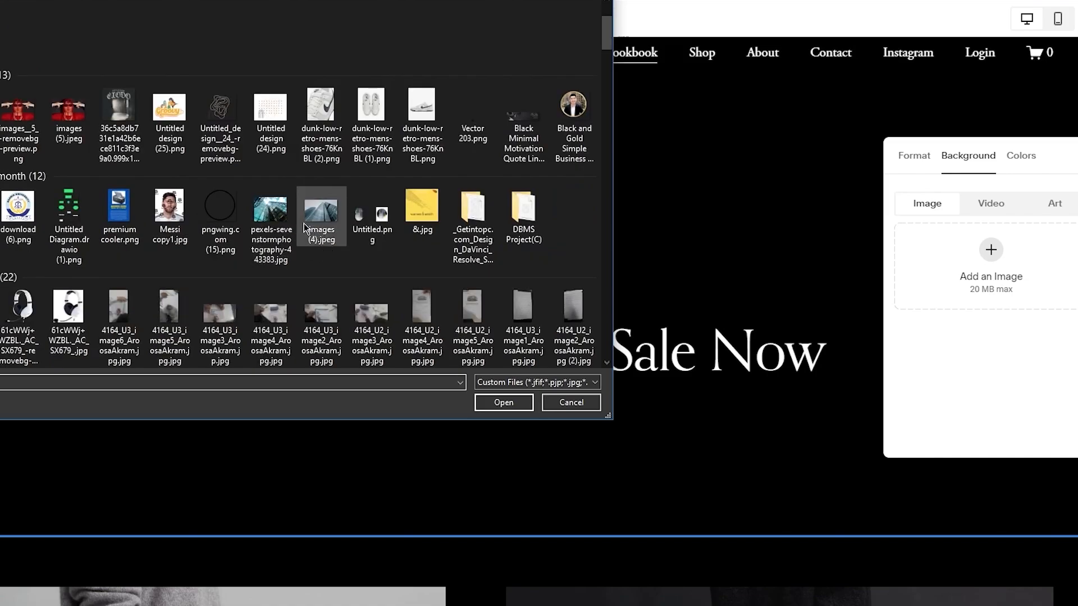
{"action": "double_click", "coordinate": [304, 227]}
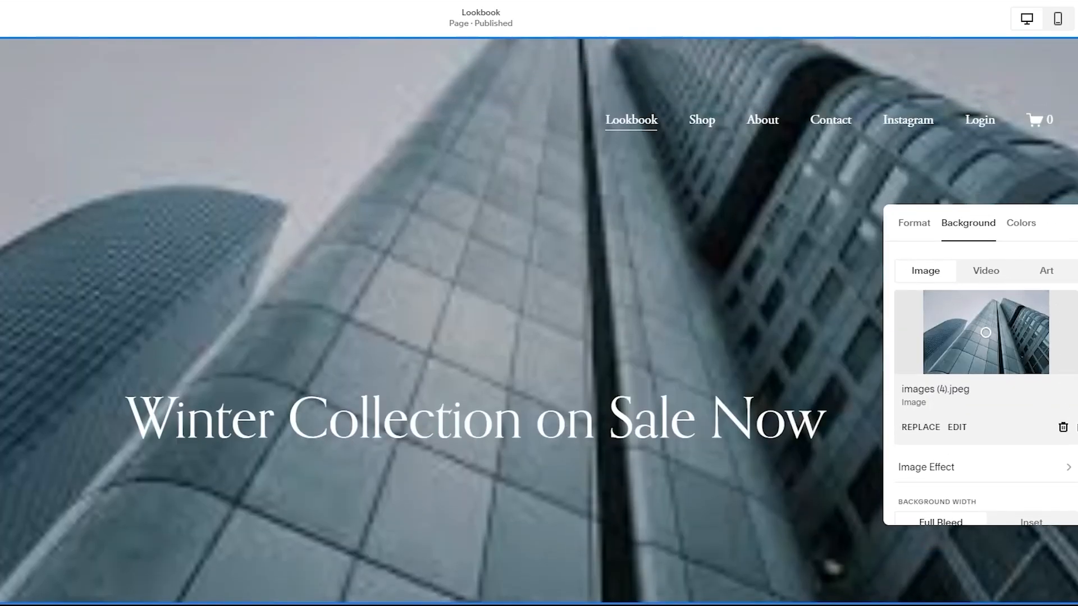
{"action": "left_click", "coordinate": [1063, 427]}
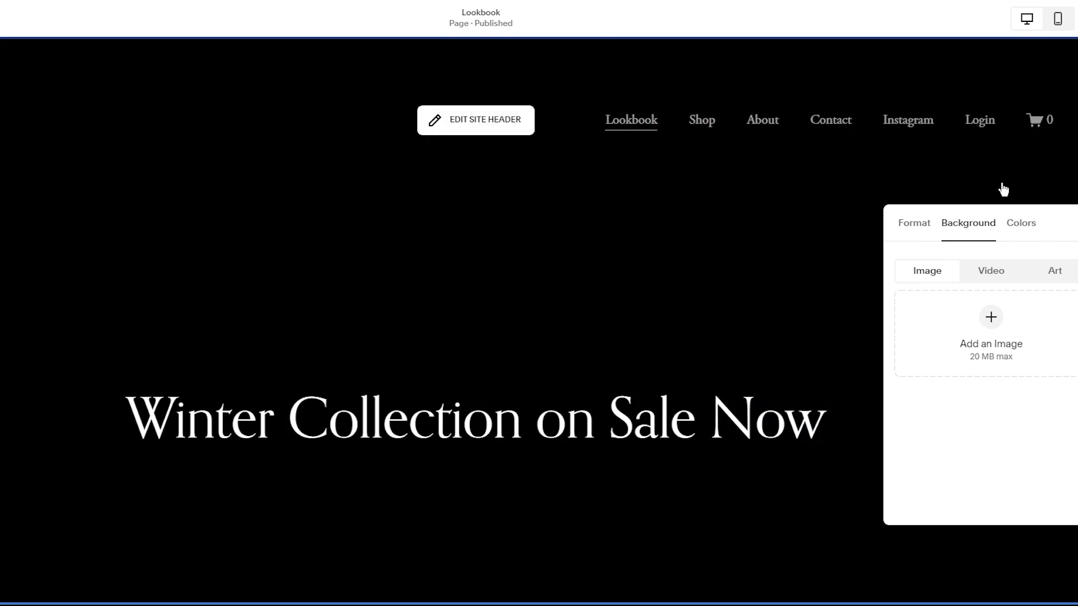
{"action": "left_click", "coordinate": [847, 242]}
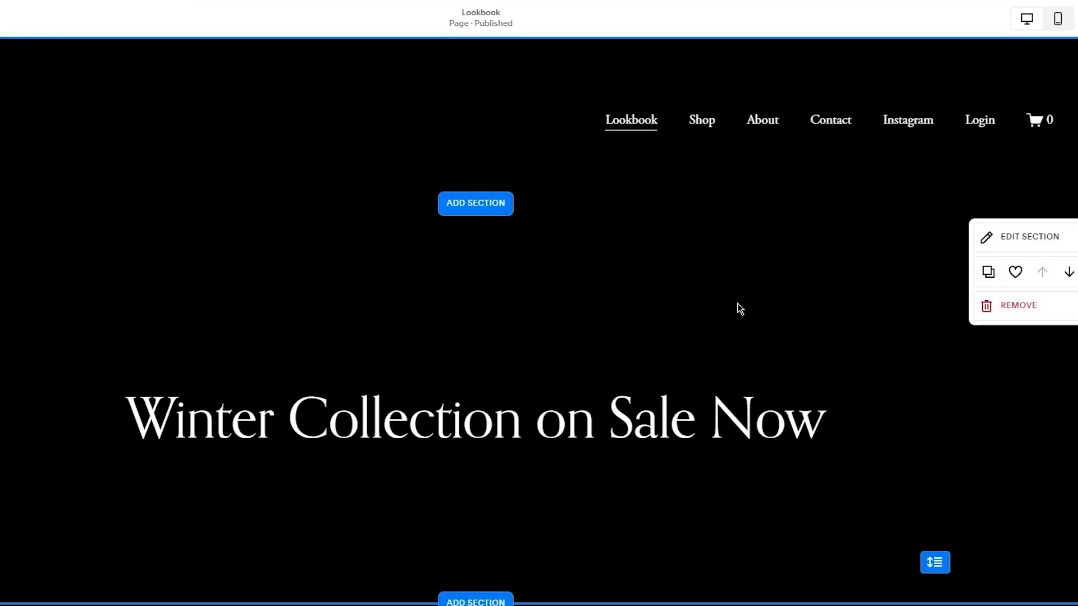
Look through the gallery images and the section below them on the Lookbook page.
{"action": "scroll", "coordinate": [738, 306], "scroll_direction": "down", "scroll_amount": 6}
{"action": "scroll", "coordinate": [432, 284], "scroll_direction": "down", "scroll_amount": 3}
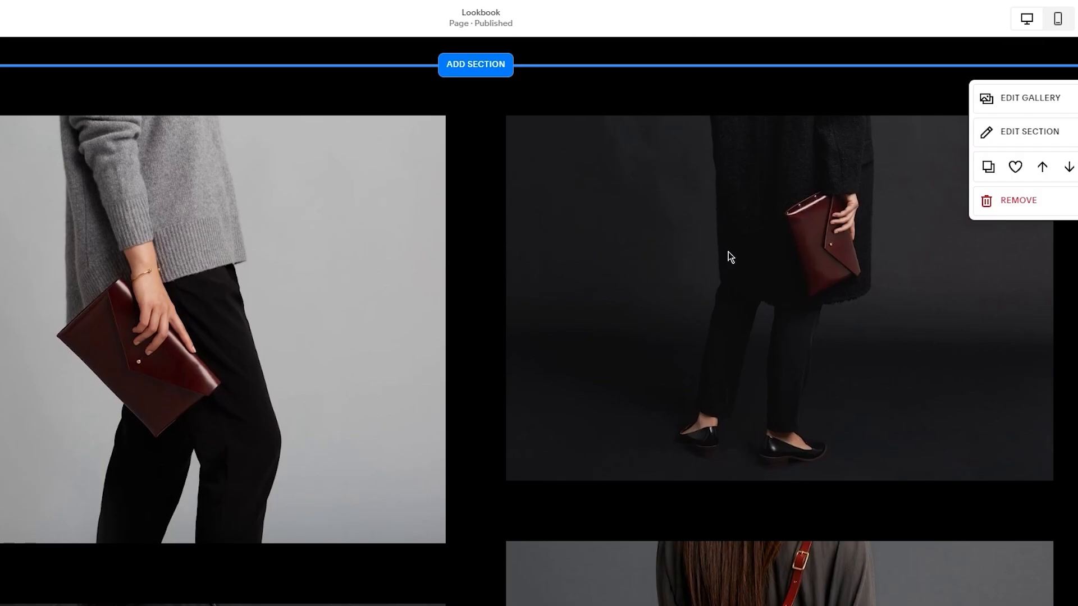
{"action": "scroll", "coordinate": [582, 256], "scroll_direction": "down", "scroll_amount": 15}
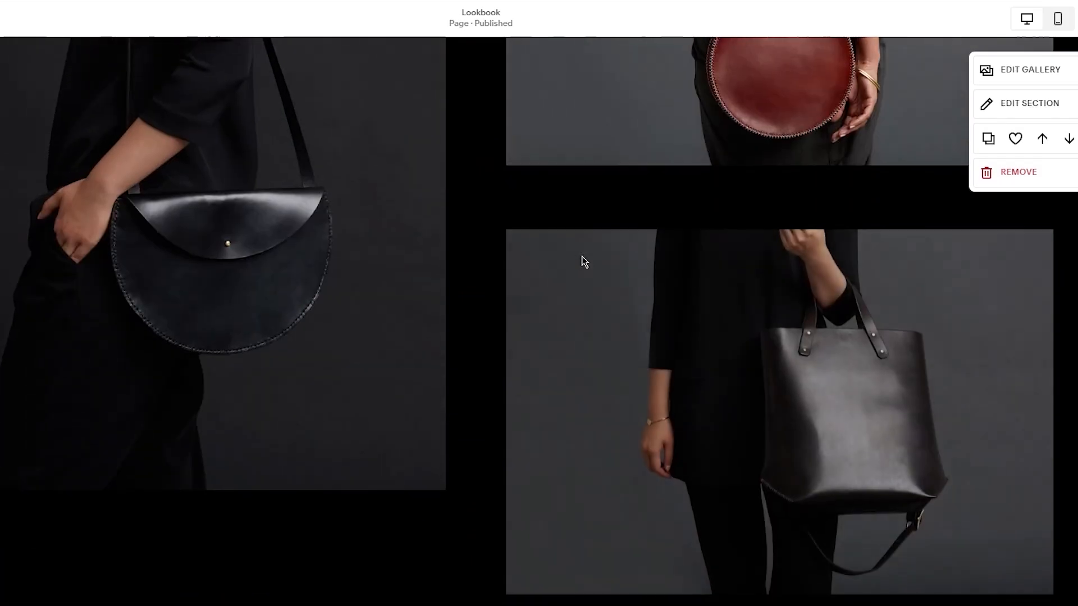
{"action": "scroll", "coordinate": [582, 256], "scroll_direction": "down", "scroll_amount": 15}
{"action": "scroll", "coordinate": [581, 256], "scroll_direction": "up", "scroll_amount": 12}
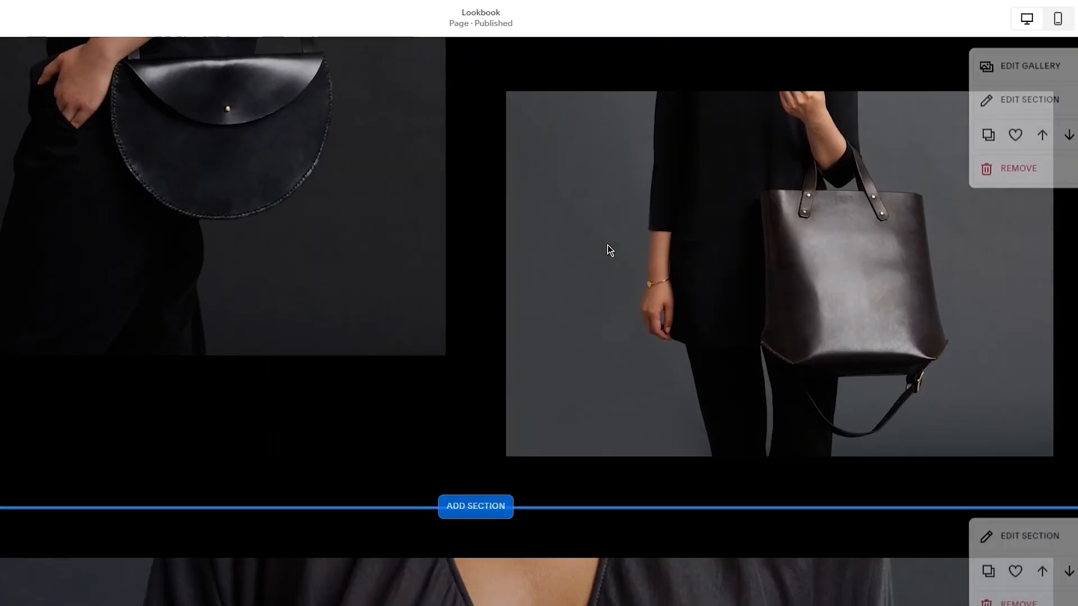
{"action": "scroll", "coordinate": [607, 251], "scroll_direction": "up", "scroll_amount": 10}
{"action": "scroll", "coordinate": [665, 247], "scroll_direction": "down", "scroll_amount": 5}
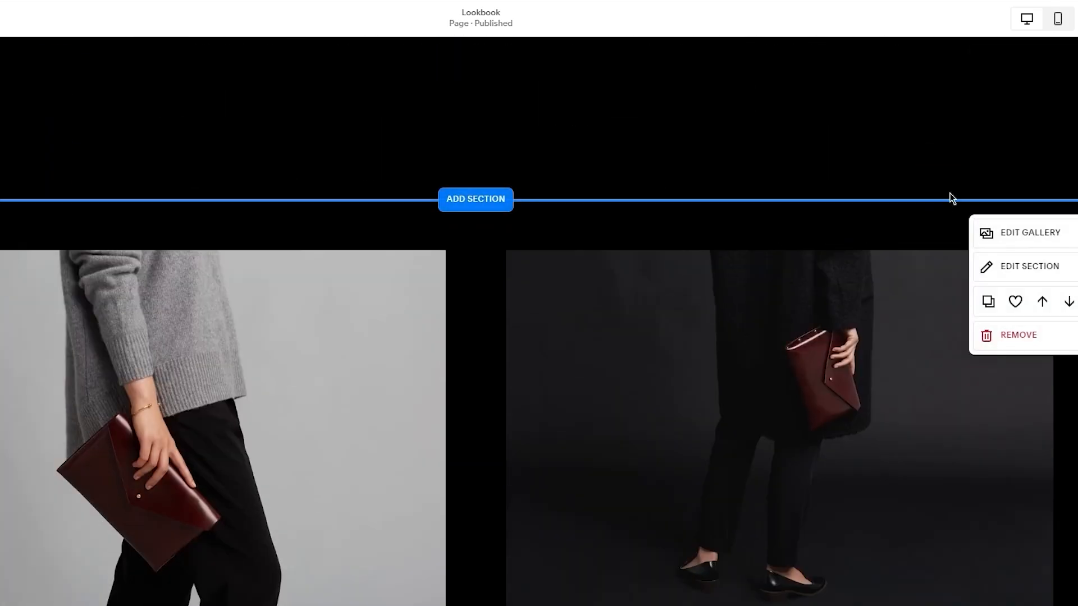
Delete all five template handbag images from the Lookbook page's gallery.
{"action": "left_click", "coordinate": [1001, 232]}
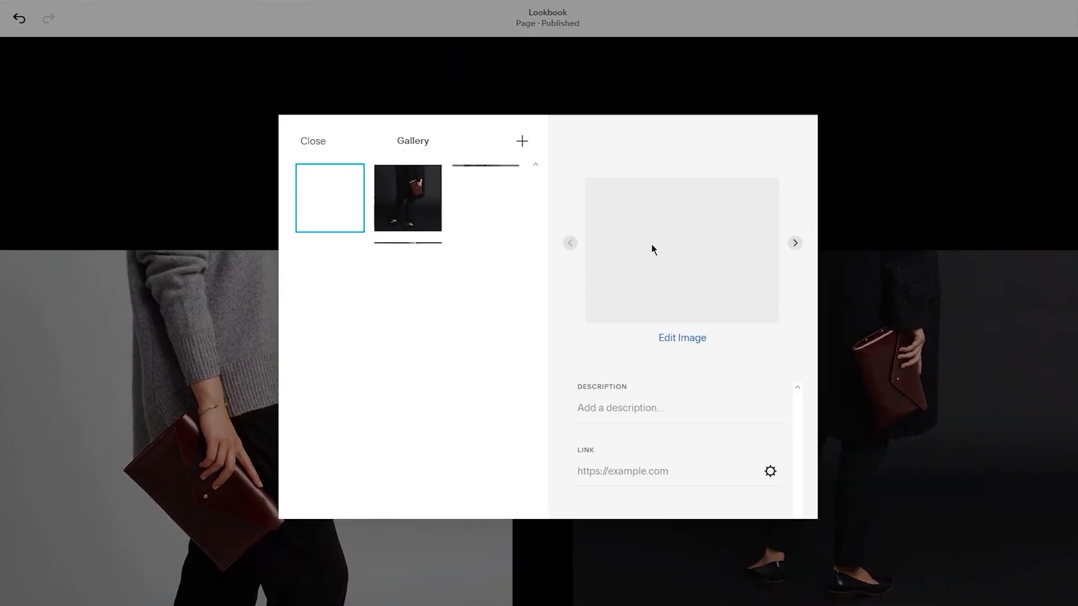
{"action": "left_click", "coordinate": [426, 180]}
{"action": "left_click", "coordinate": [595, 368]}
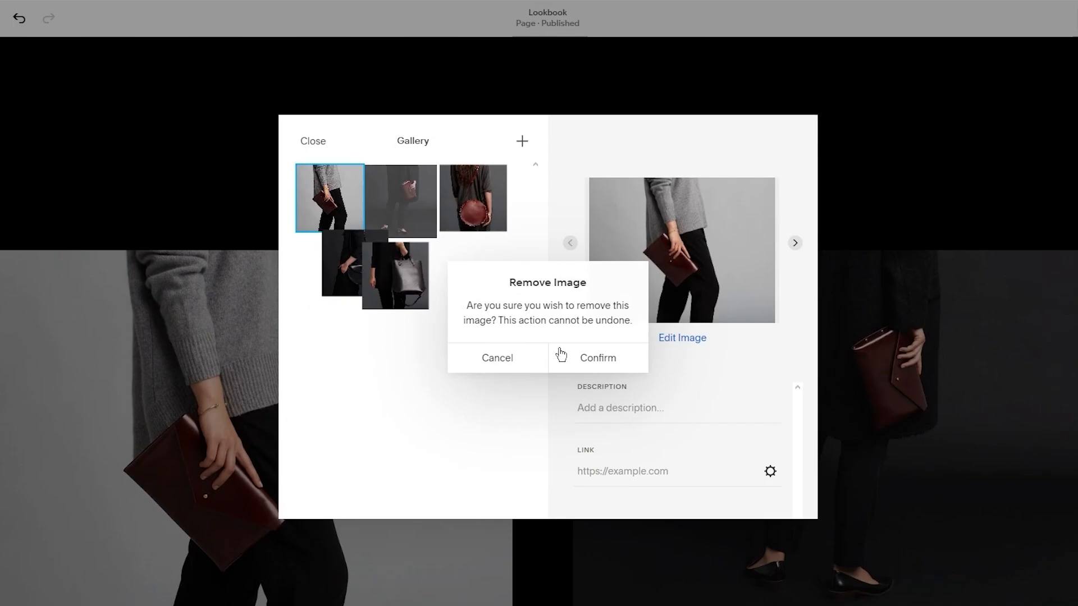
{"action": "left_click", "coordinate": [347, 180]}
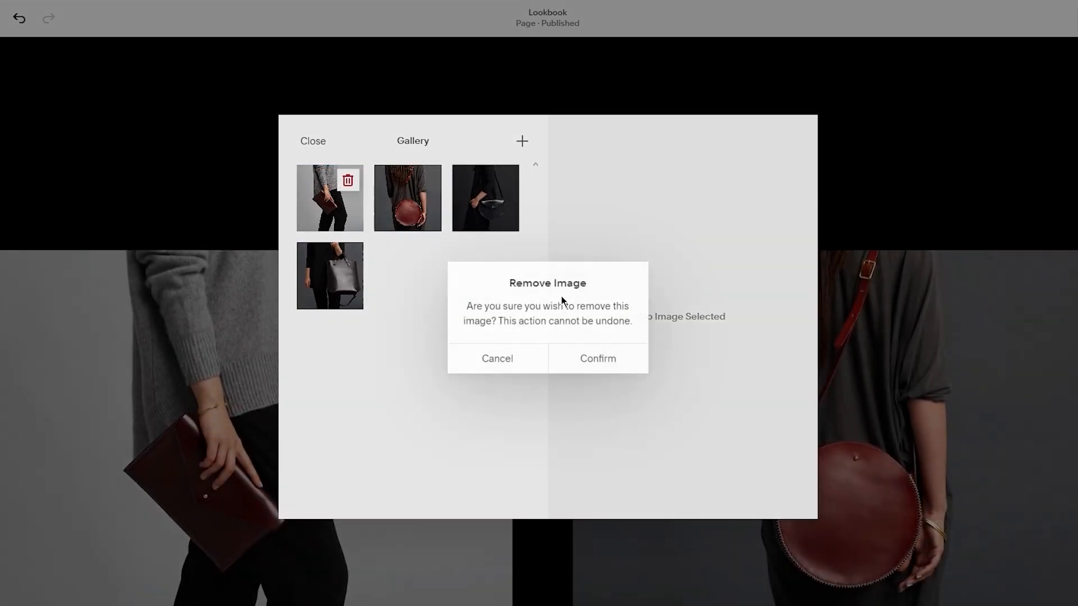
{"action": "left_click", "coordinate": [597, 359]}
{"action": "left_click", "coordinate": [347, 180]}
{"action": "left_click", "coordinate": [595, 362]}
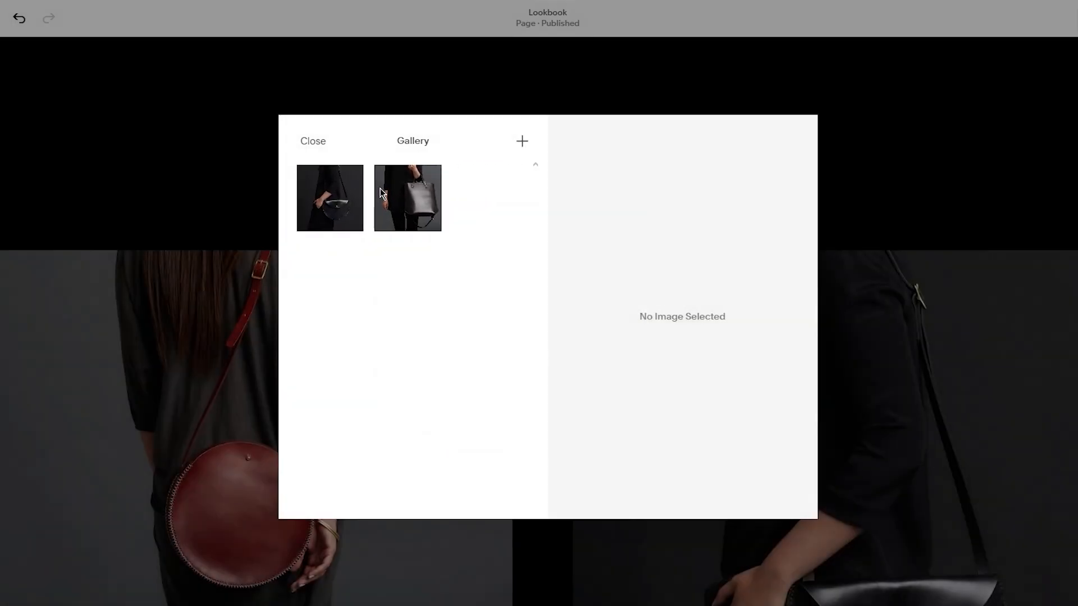
{"action": "left_click", "coordinate": [348, 180]}
{"action": "left_click", "coordinate": [576, 360]}
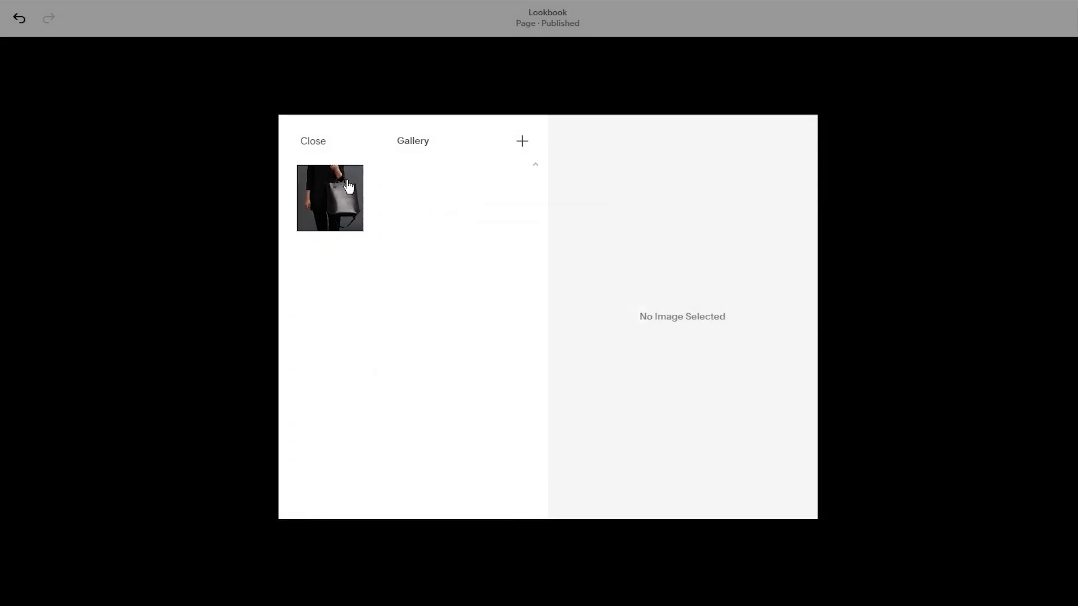
{"action": "left_click", "coordinate": [347, 181]}
{"action": "left_click", "coordinate": [595, 360]}
Upload the black hoodie image with the statue print to the emptied gallery.
{"action": "left_click", "coordinate": [512, 139]}
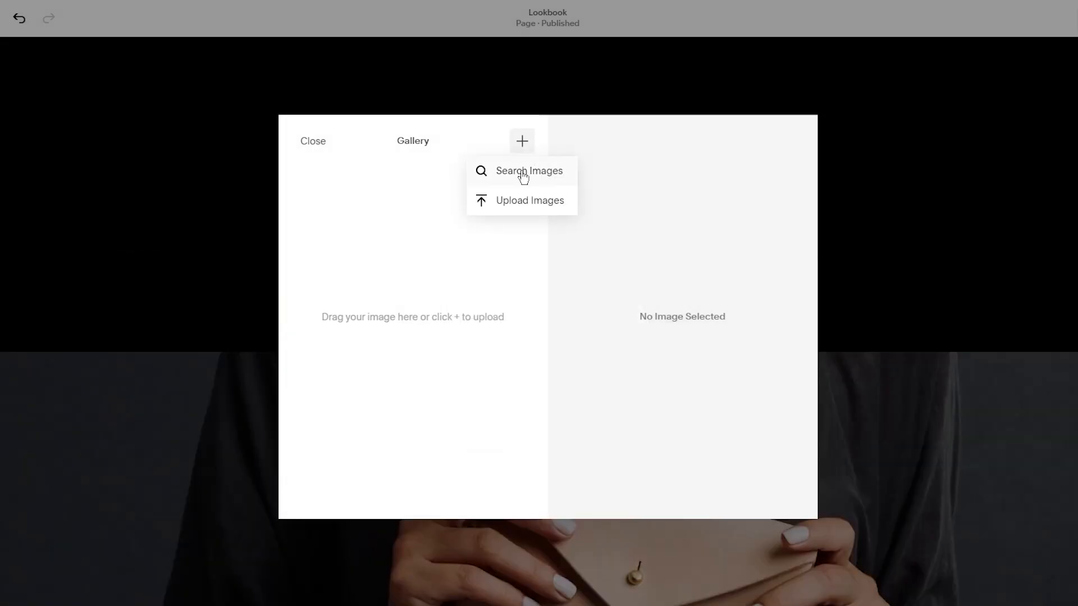
{"action": "left_click", "coordinate": [521, 203]}
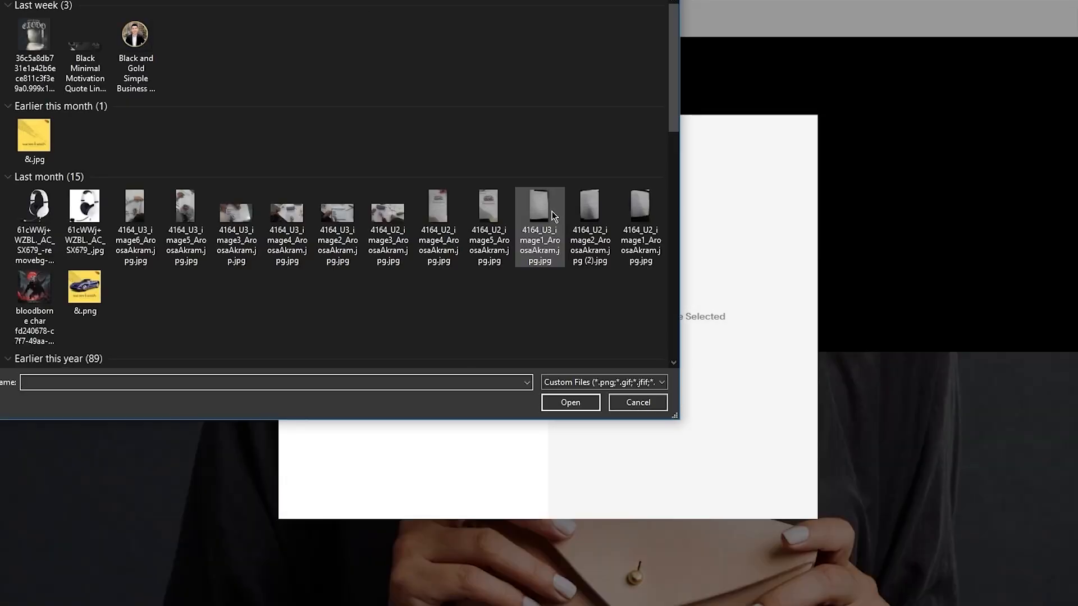
{"action": "double_click", "coordinate": [37, 123]}
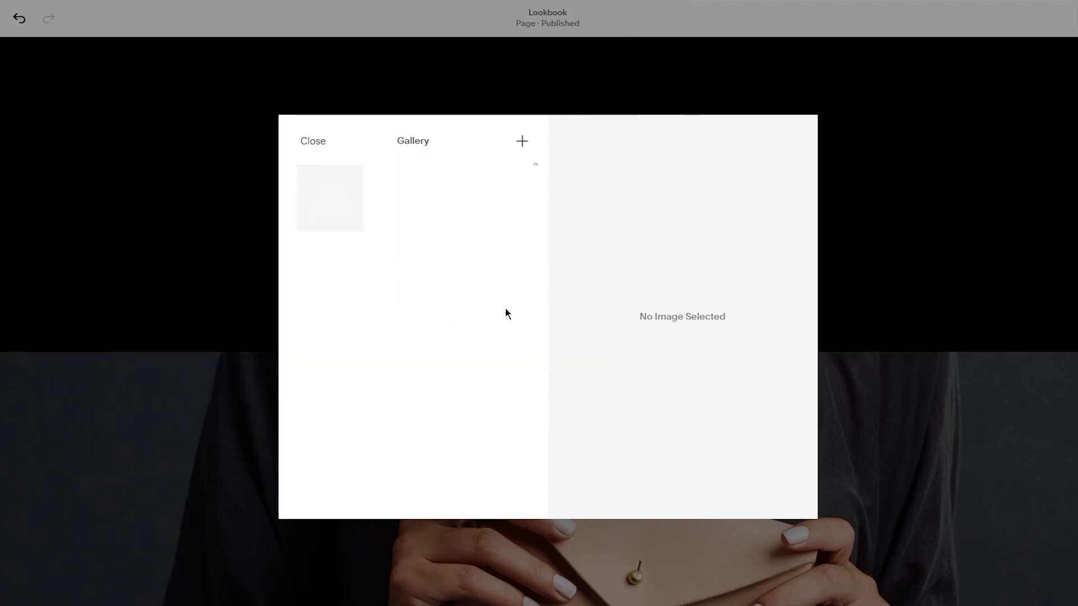
Upload the varsity, verstap and statue hoodie images together to the Lookbook gallery.
{"action": "left_click", "coordinate": [520, 143]}
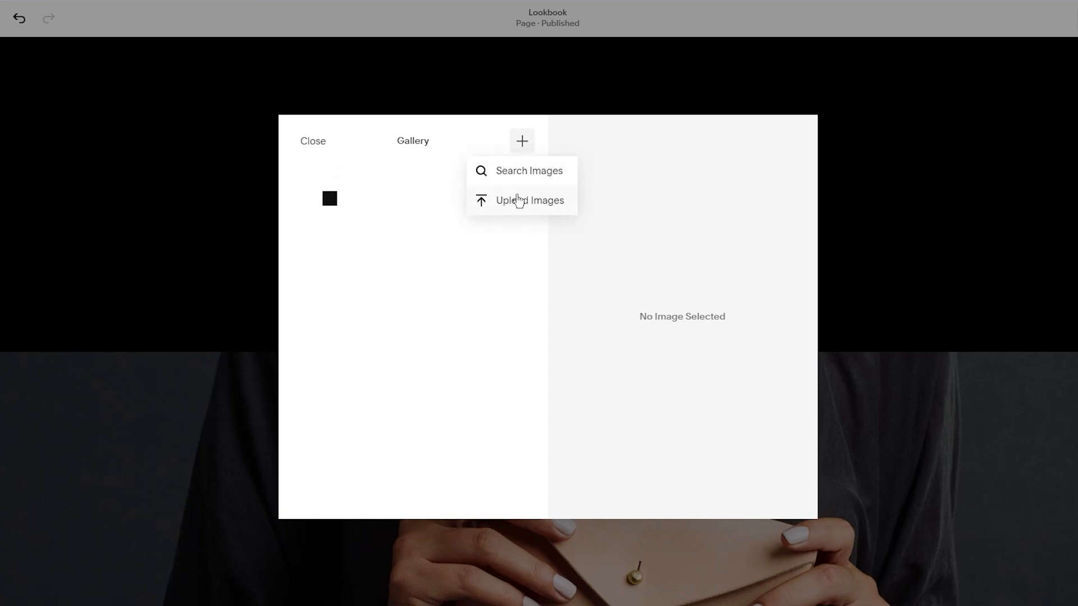
{"action": "left_click", "coordinate": [508, 205]}
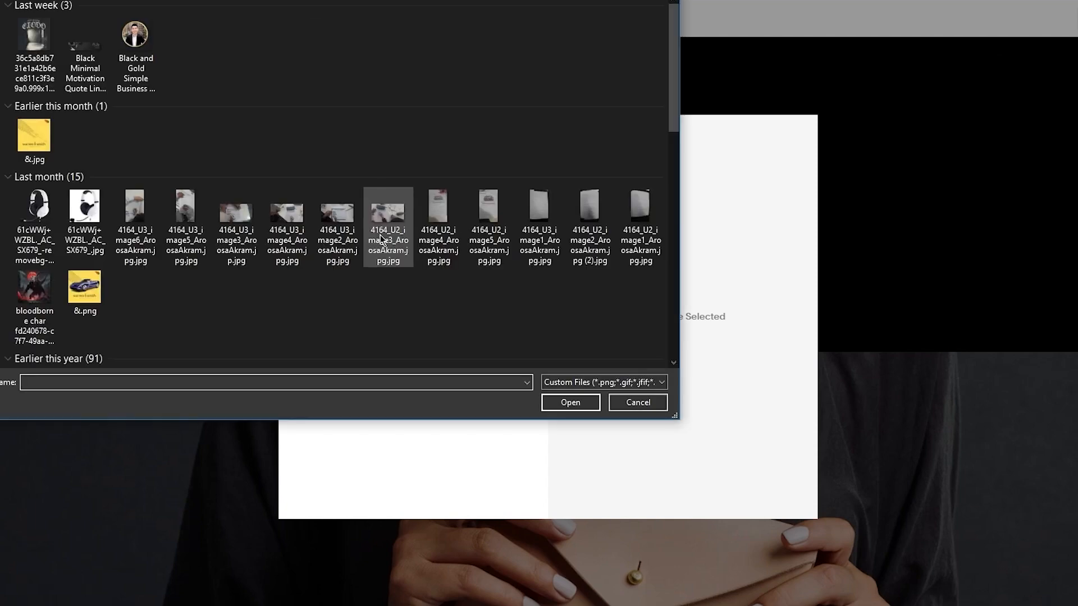
{"action": "scroll", "coordinate": [380, 234], "scroll_direction": "down", "scroll_amount": 2}
{"action": "scroll", "coordinate": [370, 211], "scroll_direction": "down", "scroll_amount": 3}
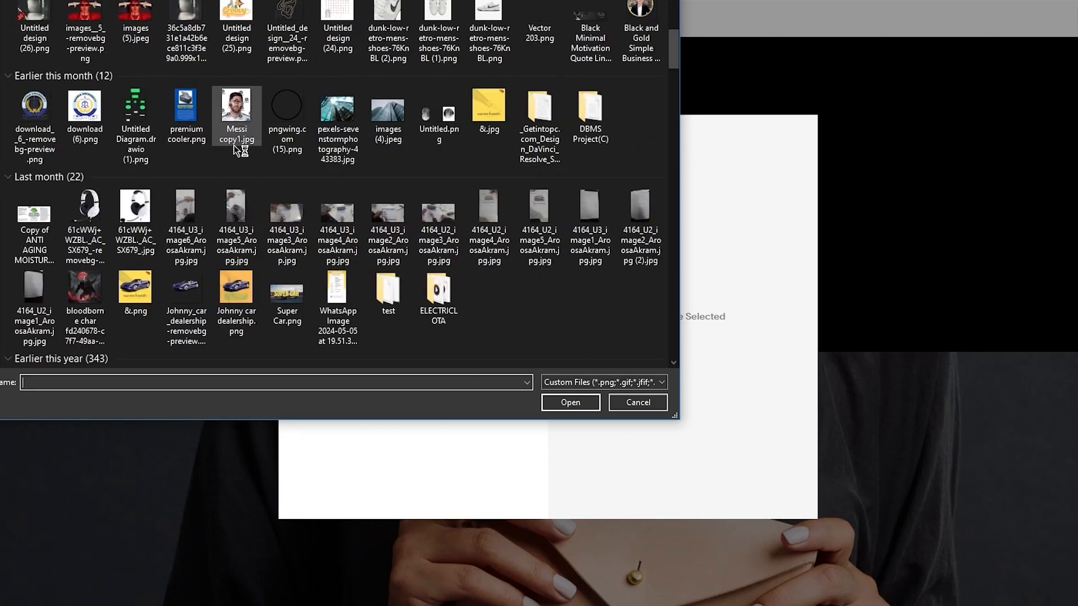
{"action": "scroll", "coordinate": [233, 145], "scroll_direction": "up", "scroll_amount": 4}
{"action": "scroll", "coordinate": [115, 129], "scroll_direction": "down", "scroll_amount": 15}
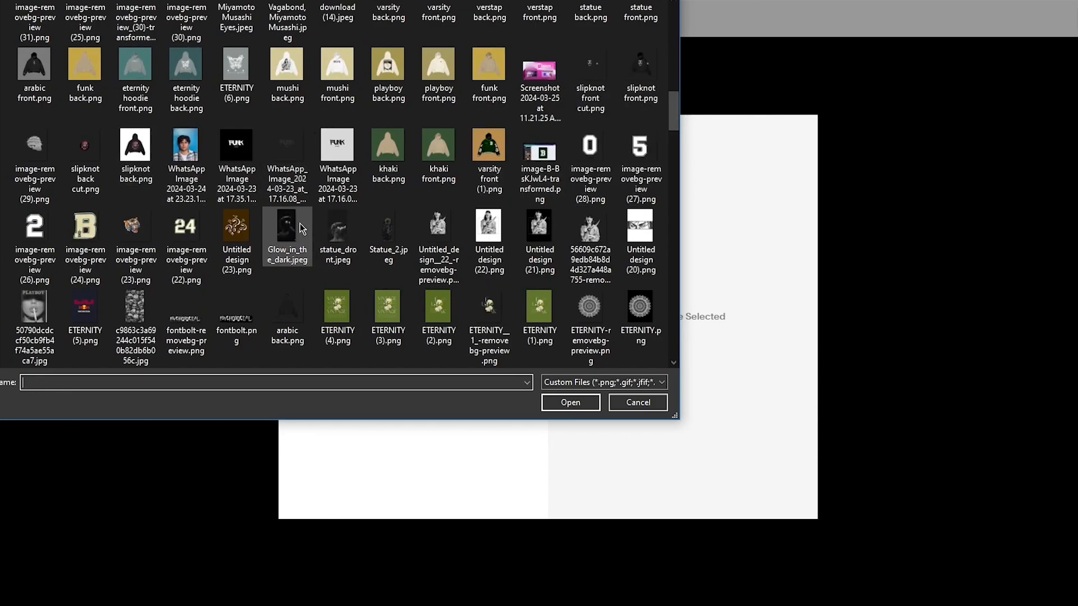
{"action": "scroll", "coordinate": [297, 236], "scroll_direction": "down", "scroll_amount": 3}
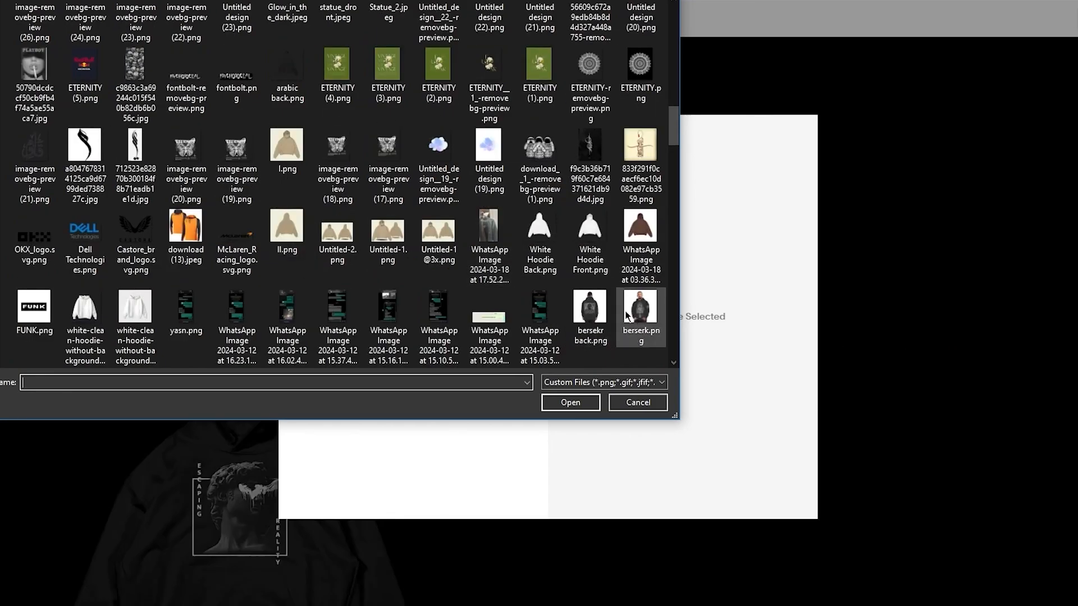
{"action": "scroll", "coordinate": [409, 190], "scroll_direction": "down", "scroll_amount": 10}
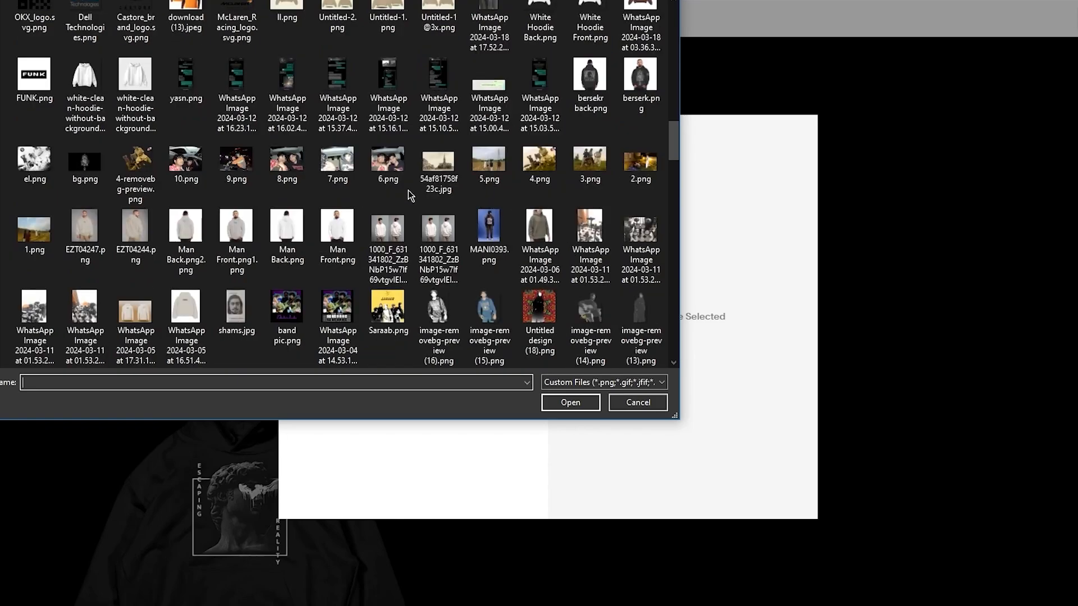
{"action": "scroll", "coordinate": [472, 192], "scroll_direction": "down", "scroll_amount": 5}
{"action": "scroll", "coordinate": [472, 192], "scroll_direction": "up", "scroll_amount": 10}
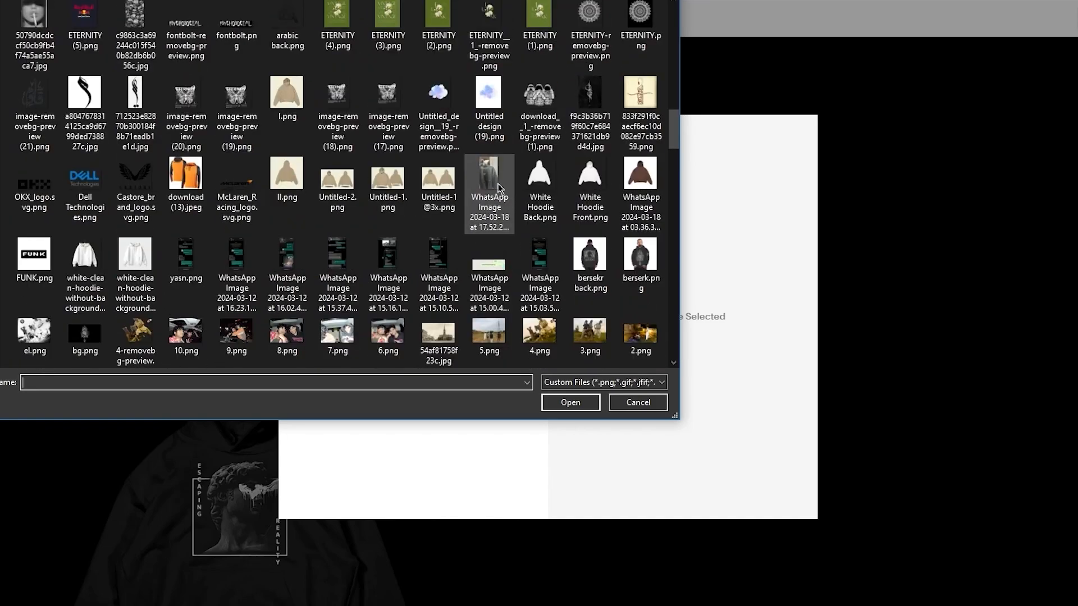
{"action": "scroll", "coordinate": [428, 189], "scroll_direction": "up", "scroll_amount": 3}
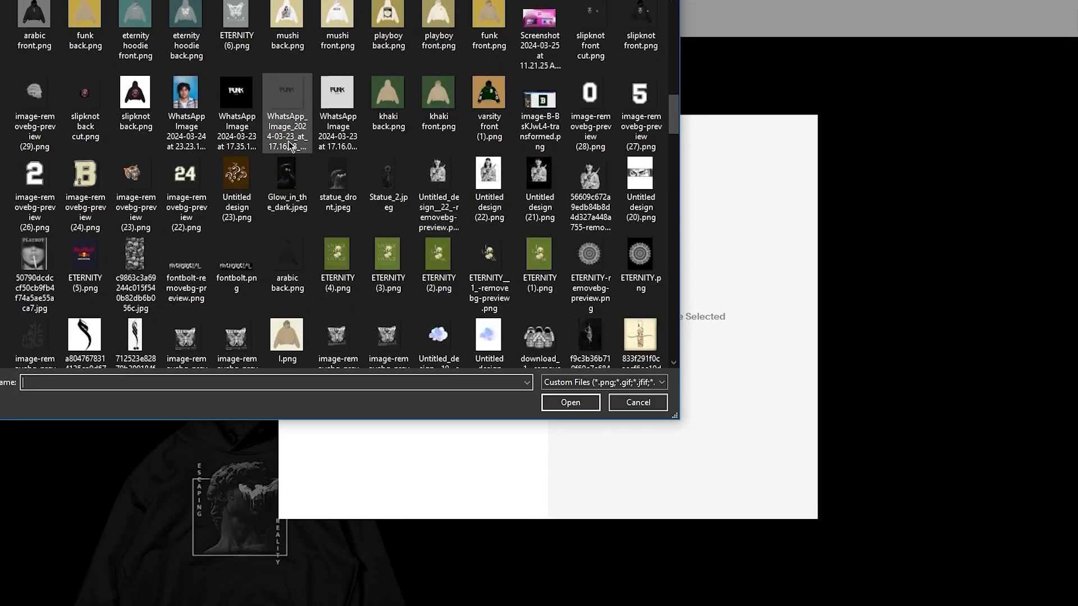
{"action": "scroll", "coordinate": [272, 140], "scroll_direction": "up", "scroll_amount": 3}
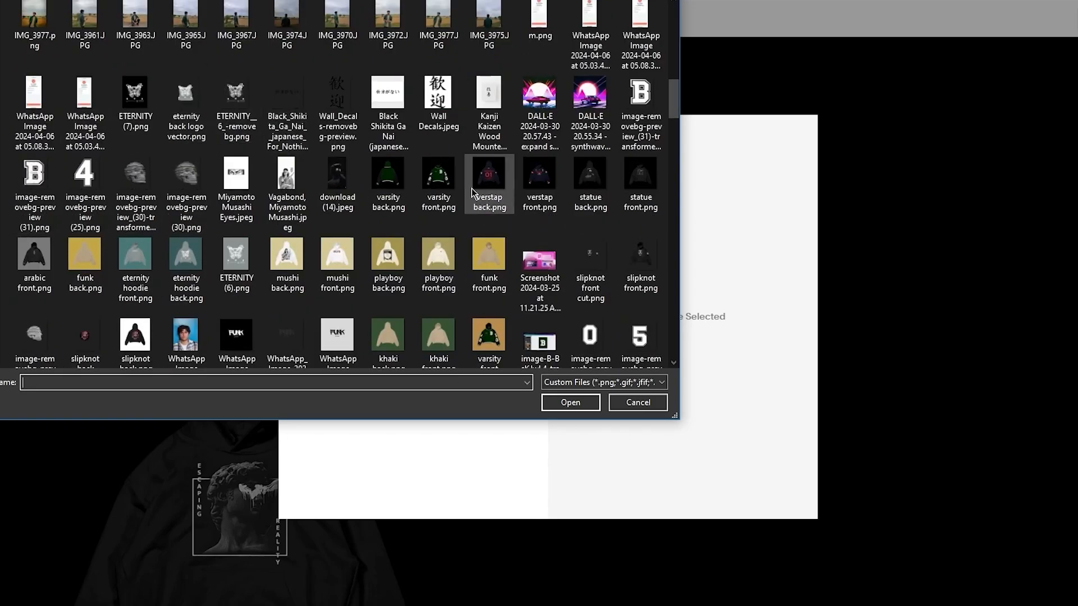
{"action": "left_click_drag", "start_coordinate": [660, 223], "coordinate": [429, 189]}
{"action": "left_click", "coordinate": [571, 403]}
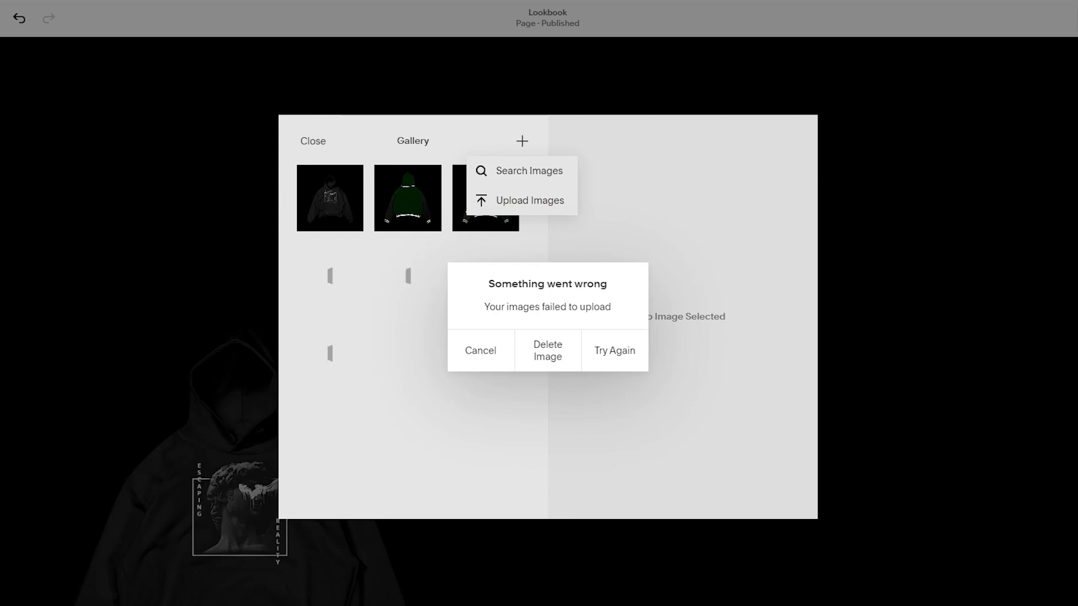
Retry the failed image upload and close the gallery editor.
{"action": "left_click", "coordinate": [631, 354]}
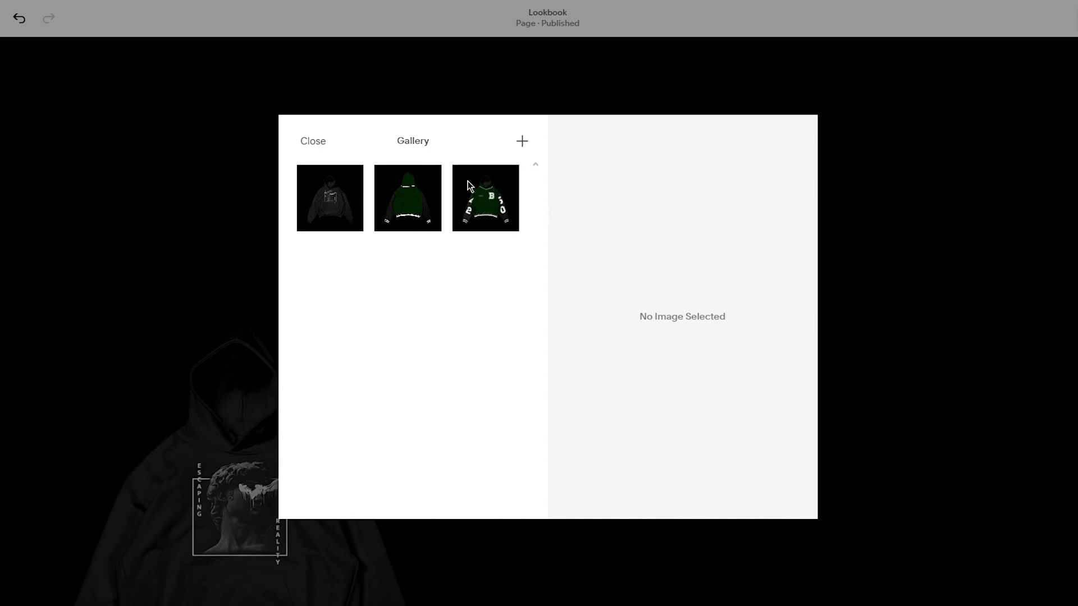
{"action": "left_click", "coordinate": [304, 142]}
{"action": "scroll", "coordinate": [322, 419], "scroll_direction": "down", "scroll_amount": 5}
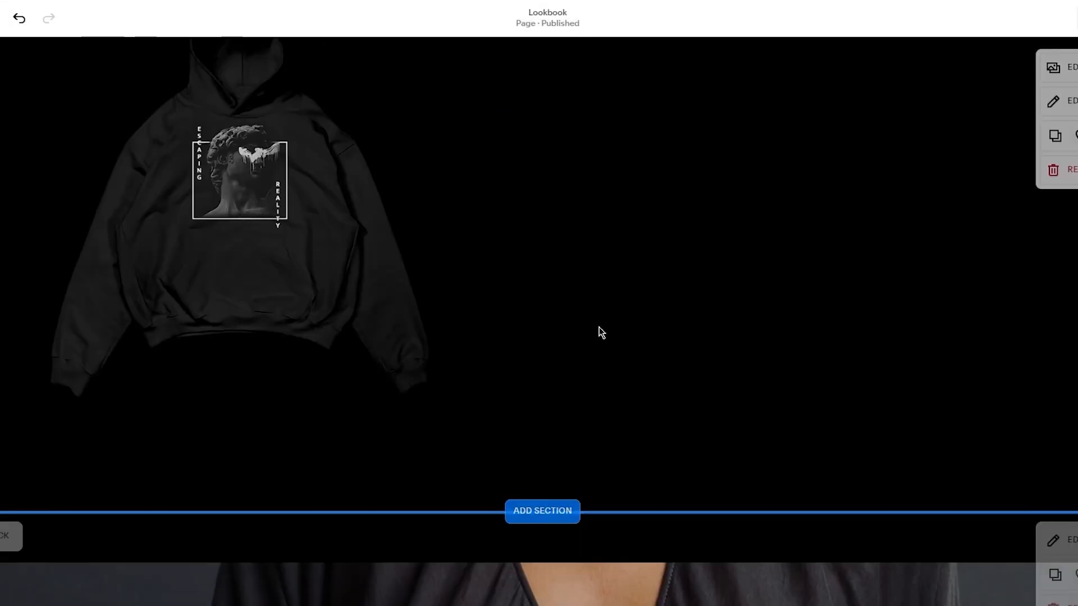
{"action": "scroll", "coordinate": [599, 332], "scroll_direction": "up", "scroll_amount": 3}
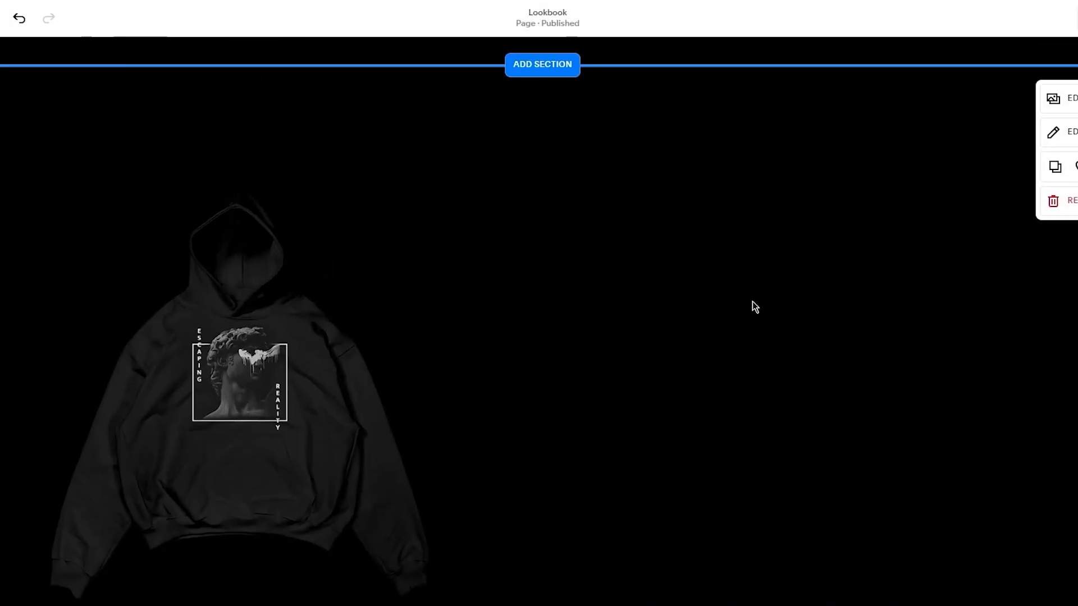
Preview the two green varsity hoodie images in the gallery editor and check how the gallery appears on the Lookbook page.
{"action": "left_click", "coordinate": [1070, 101]}
{"action": "left_click", "coordinate": [407, 224]}
{"action": "left_click", "coordinate": [469, 211]}
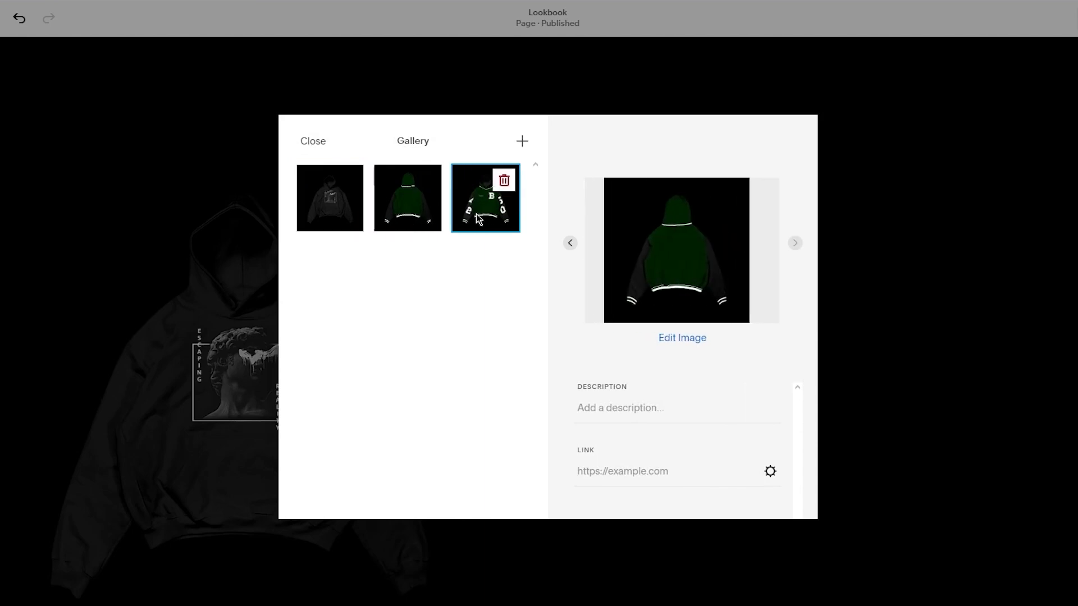
{"action": "left_click", "coordinate": [418, 211]}
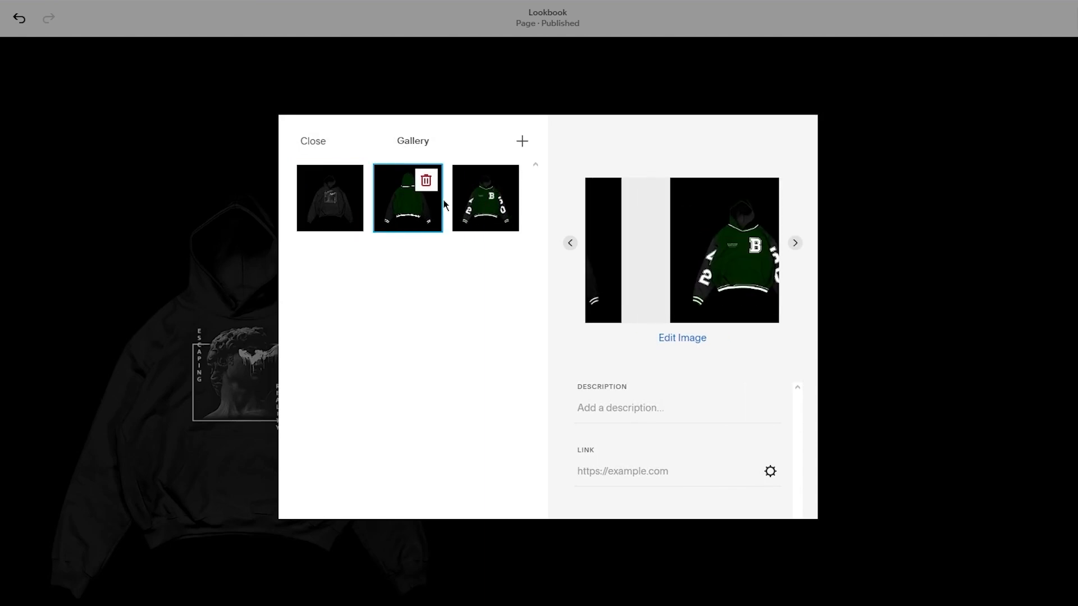
{"action": "left_click", "coordinate": [313, 142]}
{"action": "scroll", "coordinate": [640, 262], "scroll_direction": "down", "scroll_amount": 8}
{"action": "scroll", "coordinate": [581, 261], "scroll_direction": "down", "scroll_amount": 5}
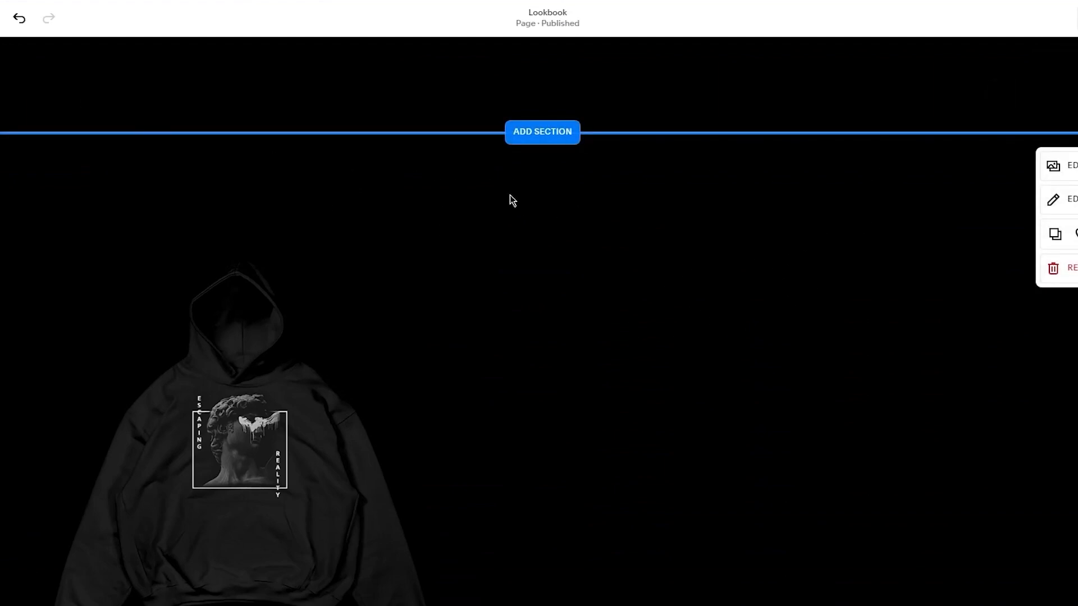
{"action": "scroll", "coordinate": [681, 344], "scroll_direction": "down", "scroll_amount": 8}
{"action": "scroll", "coordinate": [672, 337], "scroll_direction": "up", "scroll_amount": 7}
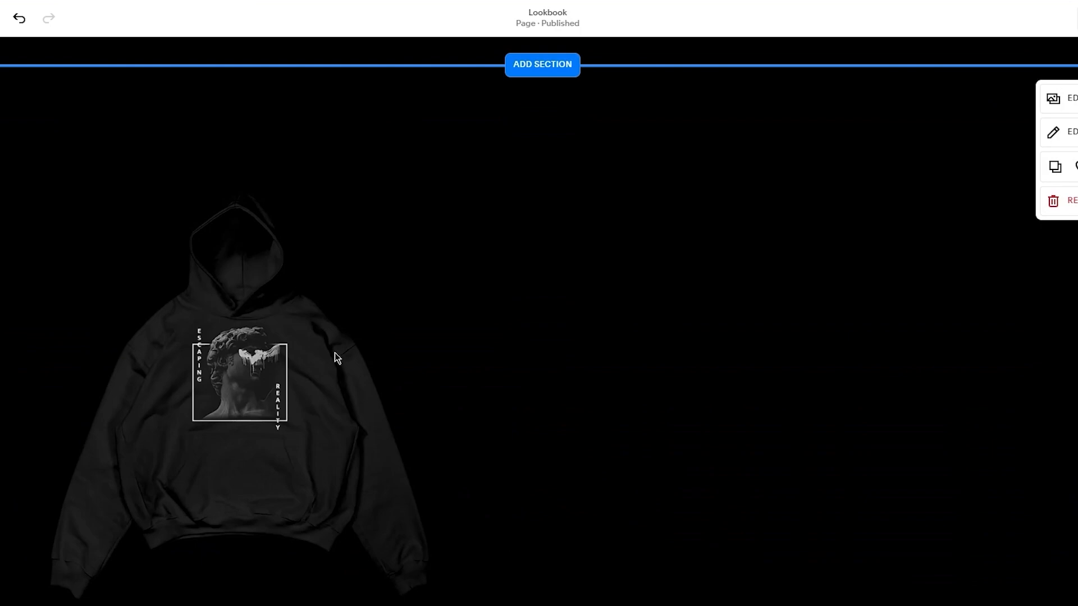
{"action": "scroll", "coordinate": [767, 292], "scroll_direction": "down", "scroll_amount": 5}
{"action": "scroll", "coordinate": [836, 262], "scroll_direction": "up", "scroll_amount": 5}
Reopen the gallery editor and preview the varsity hoodie's front and back images again.
{"action": "left_click", "coordinate": [1061, 99]}
{"action": "left_click", "coordinate": [512, 182]}
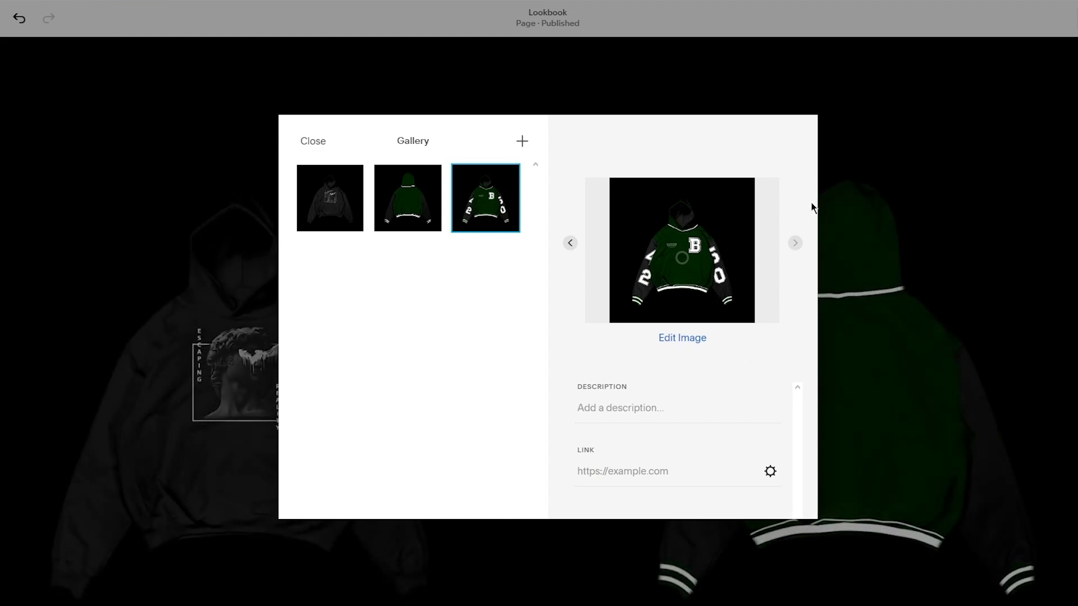
{"action": "left_click", "coordinate": [438, 219]}
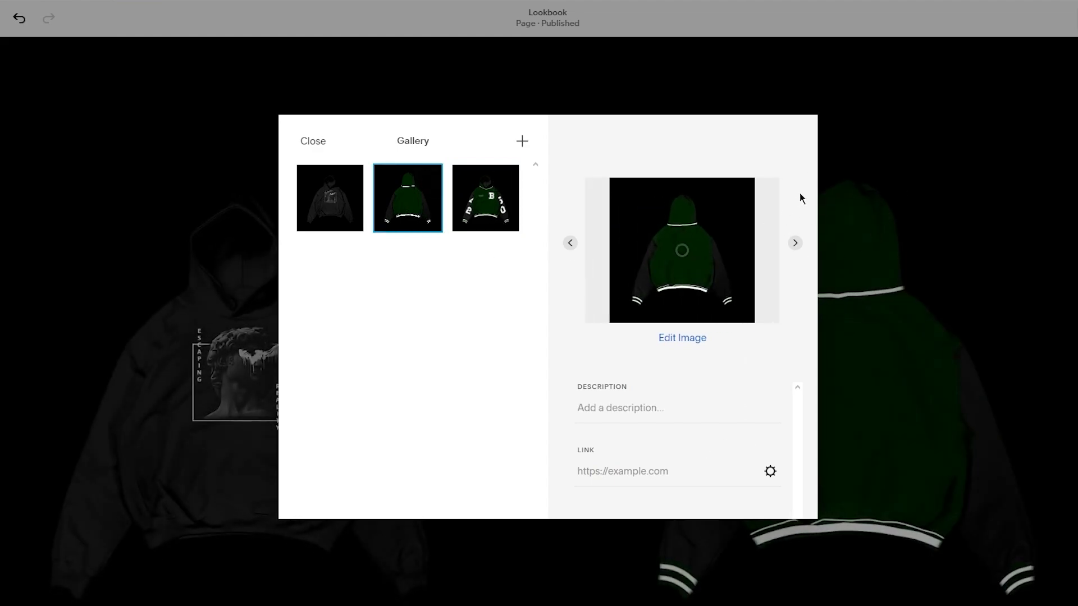
{"action": "left_click", "coordinate": [313, 141]}
Review the Lookbook page from the hoodie gallery down to the newsletter sign-up and back up to the header.
{"action": "scroll", "coordinate": [613, 285], "scroll_direction": "down", "scroll_amount": 5}
{"action": "scroll", "coordinate": [610, 282], "scroll_direction": "down", "scroll_amount": 5}
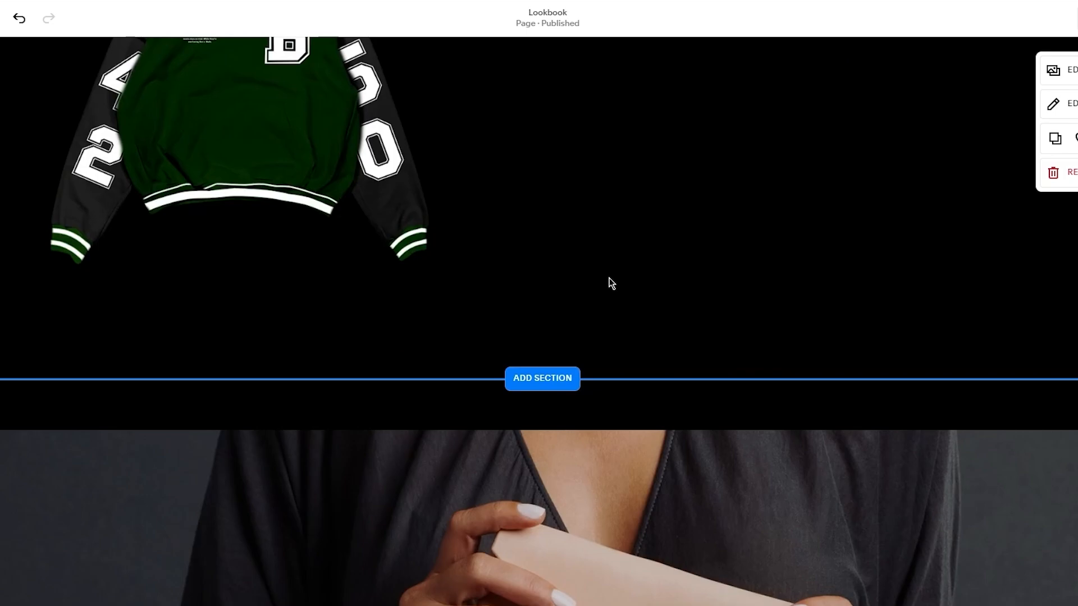
{"action": "scroll", "coordinate": [608, 281], "scroll_direction": "up", "scroll_amount": 10}
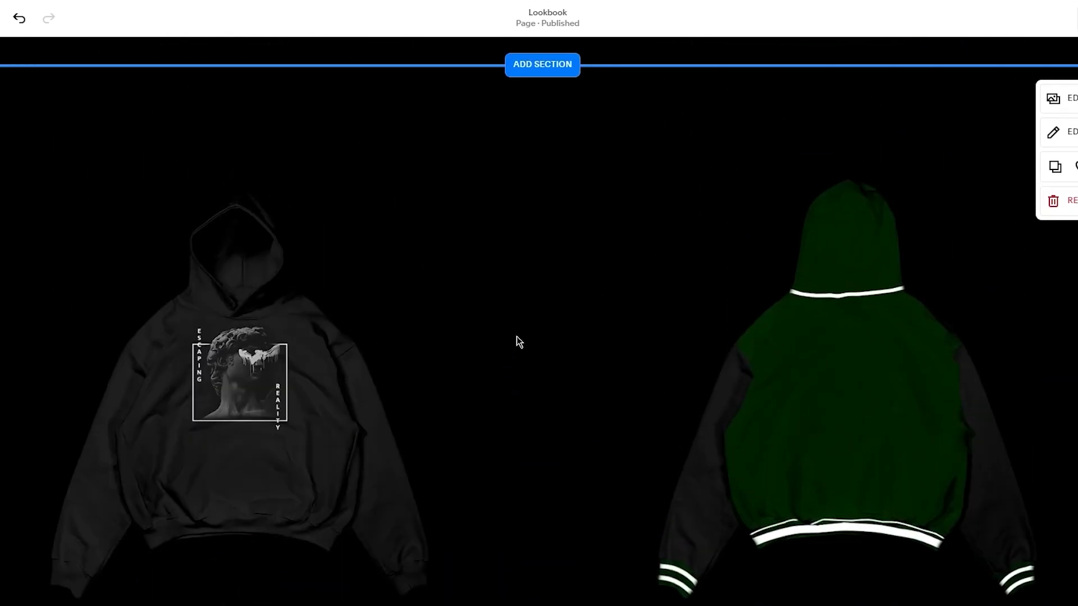
{"action": "scroll", "coordinate": [516, 336], "scroll_direction": "up", "scroll_amount": 5}
{"action": "scroll", "coordinate": [517, 325], "scroll_direction": "down", "scroll_amount": 10}
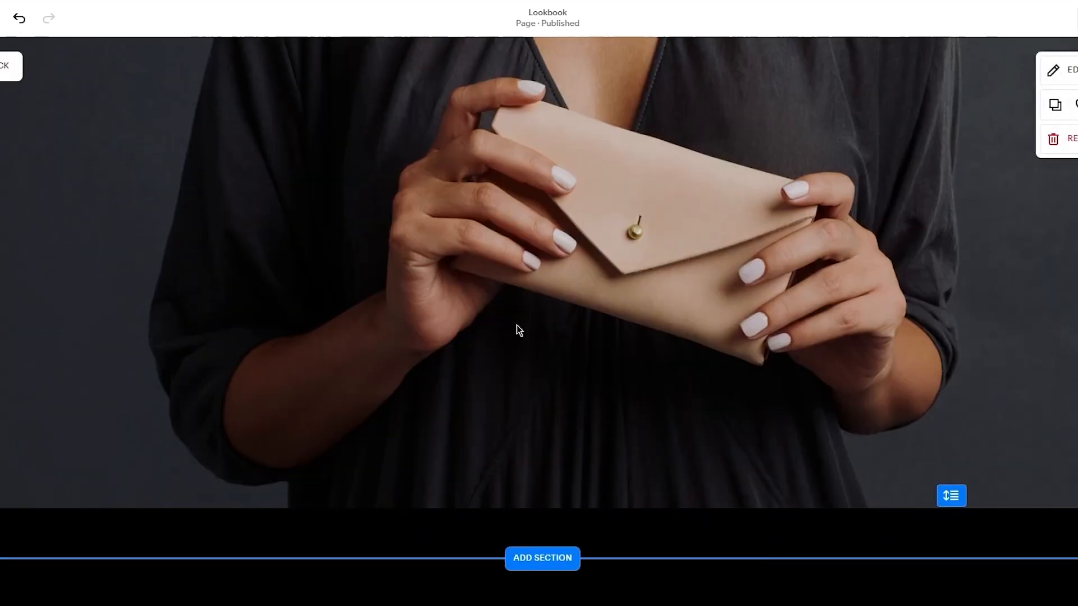
{"action": "scroll", "coordinate": [516, 328], "scroll_direction": "down", "scroll_amount": 10}
{"action": "scroll", "coordinate": [528, 325], "scroll_direction": "up", "scroll_amount": 5}
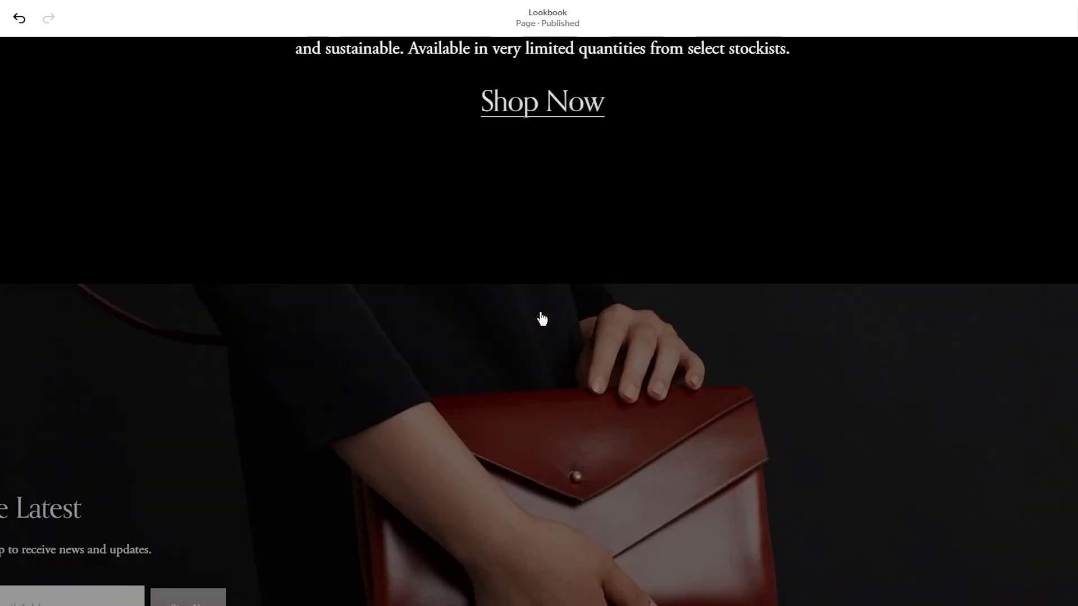
{"action": "scroll", "coordinate": [540, 317], "scroll_direction": "up", "scroll_amount": 15}
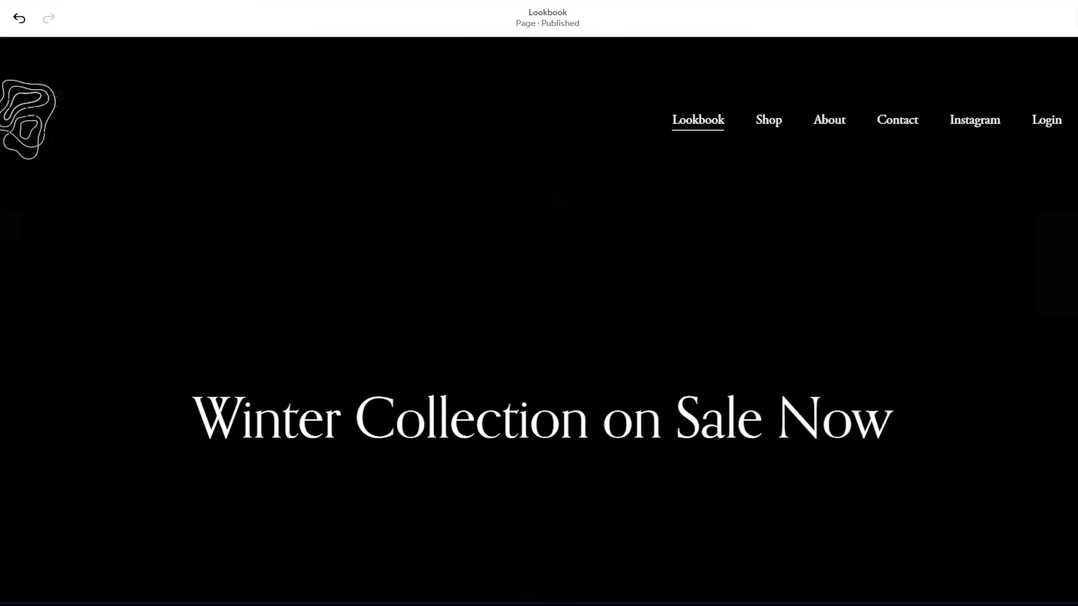
Add the black Intro section with the scrolling "YOUR BRAND" text above the "Winter Collection on Sale Now" heading.
{"action": "mouse_move", "coordinate": [744, 243]}
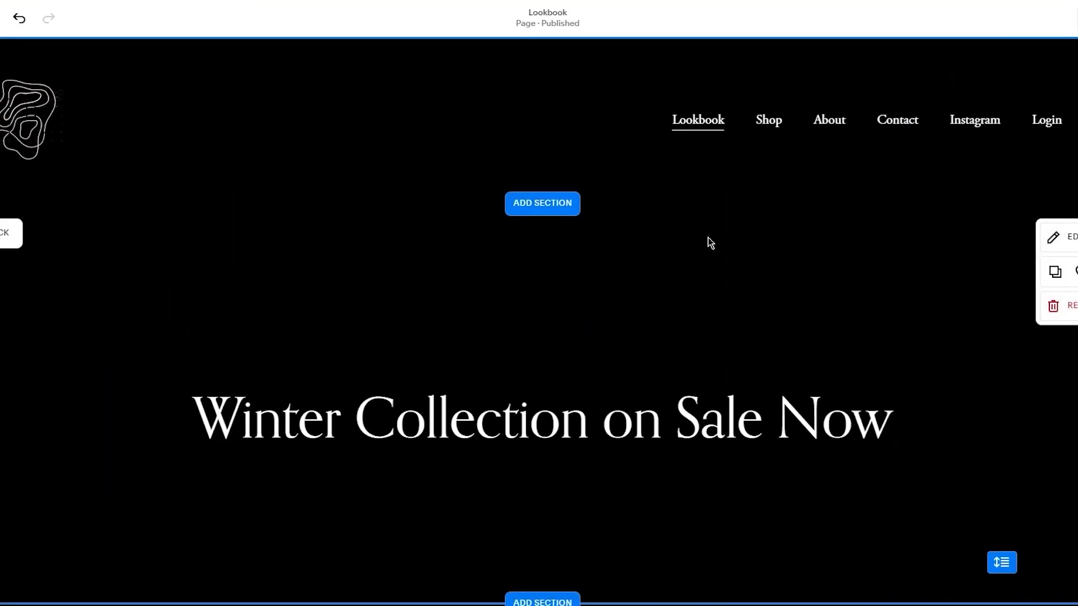
{"action": "scroll", "coordinate": [708, 242], "scroll_direction": "down", "scroll_amount": 3}
{"action": "scroll", "coordinate": [705, 242], "scroll_direction": "up", "scroll_amount": 3}
{"action": "mouse_move", "coordinate": [625, 199]}
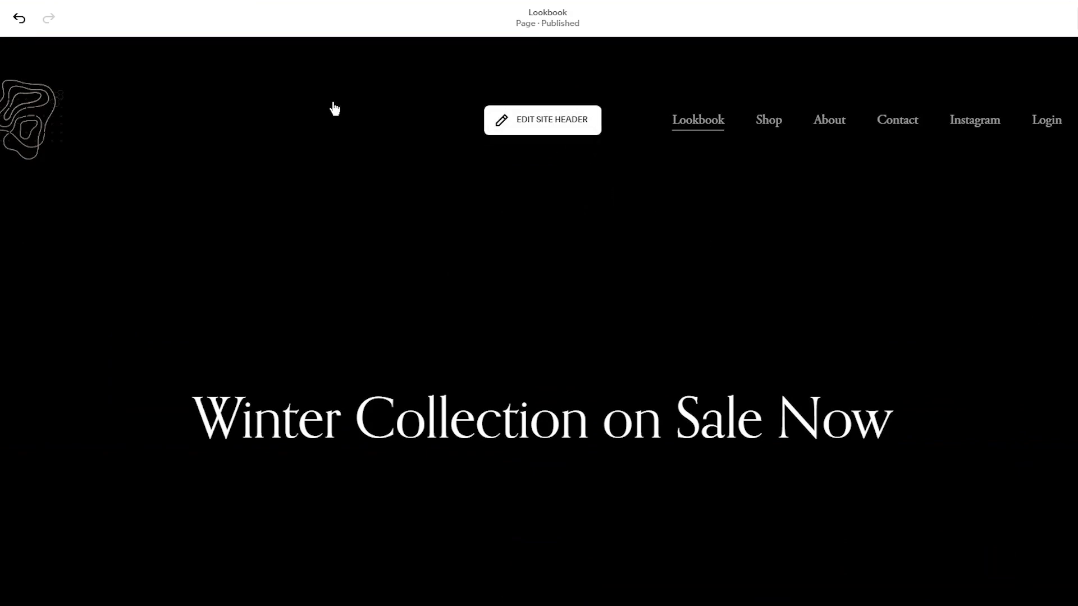
{"action": "mouse_move", "coordinate": [530, 207]}
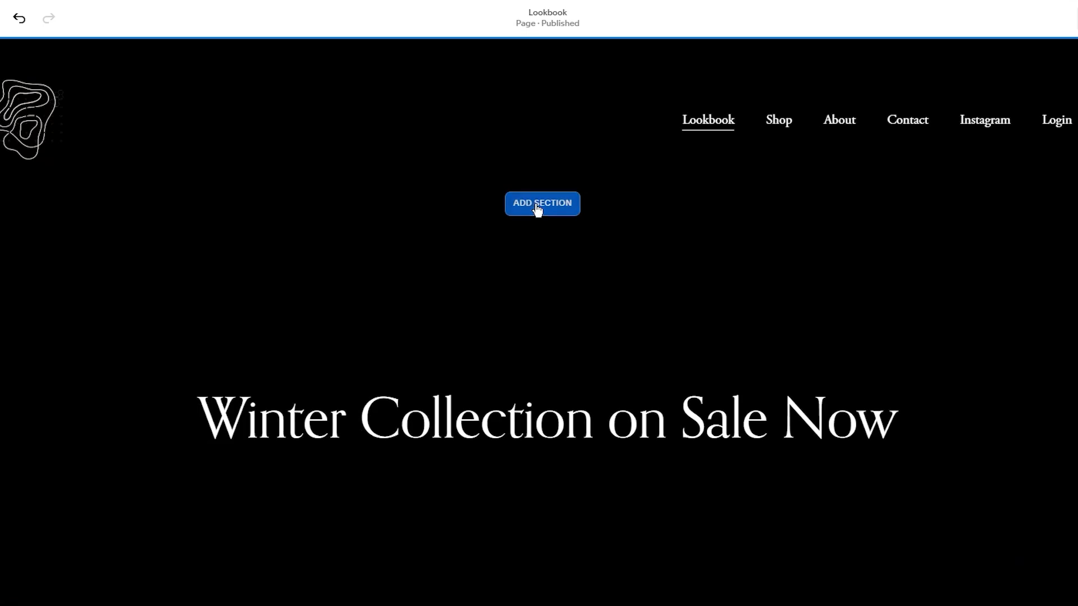
{"action": "left_click", "coordinate": [530, 209]}
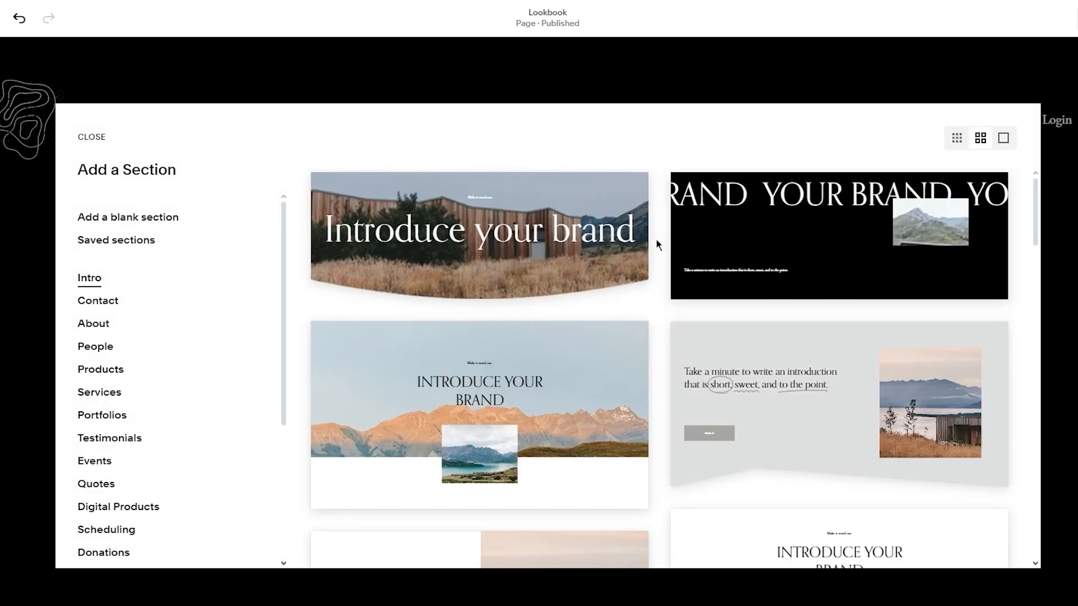
{"action": "scroll", "coordinate": [657, 243], "scroll_direction": "down", "scroll_amount": 6}
{"action": "scroll", "coordinate": [657, 243], "scroll_direction": "up", "scroll_amount": 6}
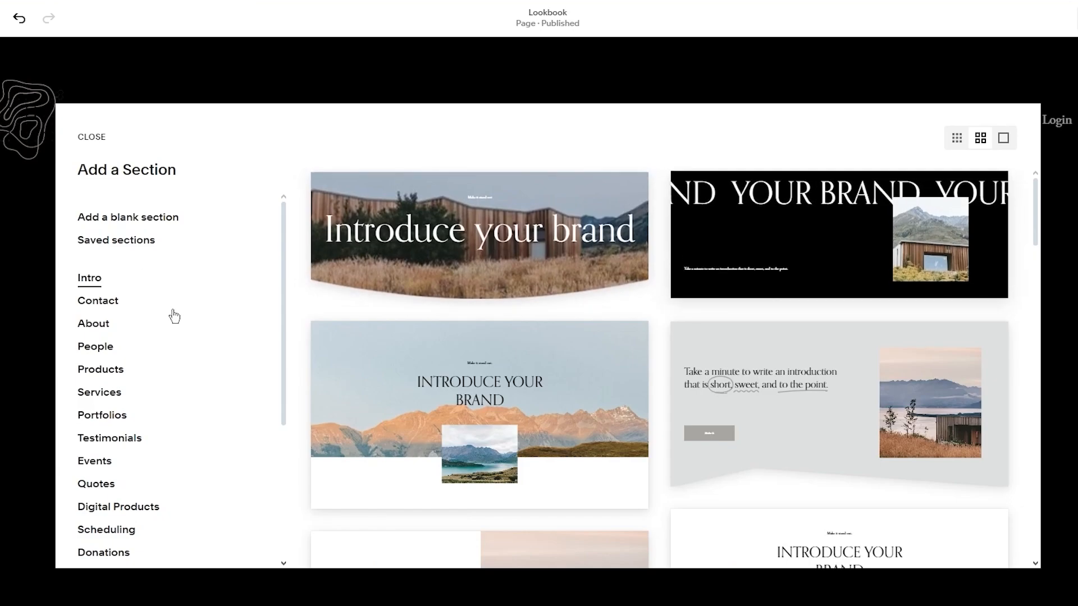
{"action": "left_click", "coordinate": [831, 253]}
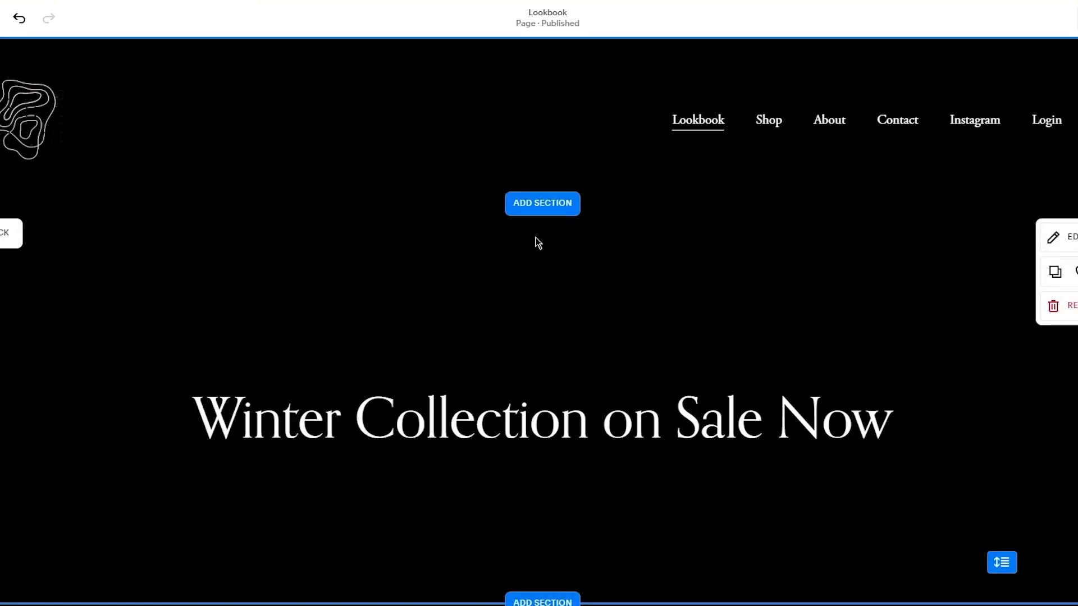
Replace the mountain house image in the new intro section with the uploaded file statue_dront.jpeg.
{"action": "scroll", "coordinate": [587, 281], "scroll_direction": "down", "scroll_amount": 5}
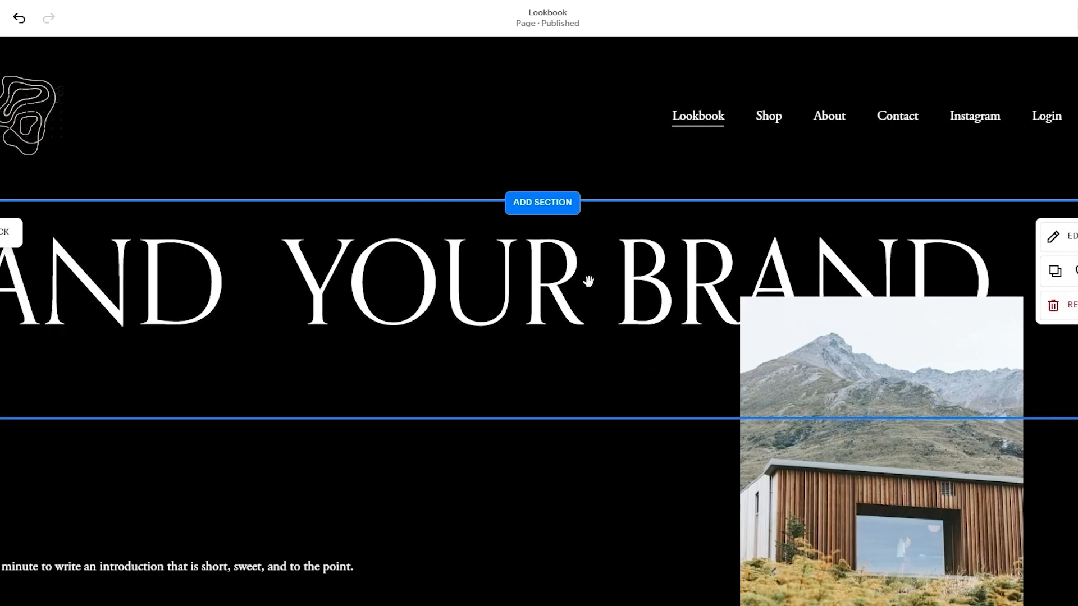
{"action": "scroll", "coordinate": [597, 285], "scroll_direction": "up", "scroll_amount": 5}
{"action": "scroll", "coordinate": [694, 310], "scroll_direction": "down", "scroll_amount": 1}
{"action": "scroll", "coordinate": [694, 310], "scroll_direction": "down", "scroll_amount": 3}
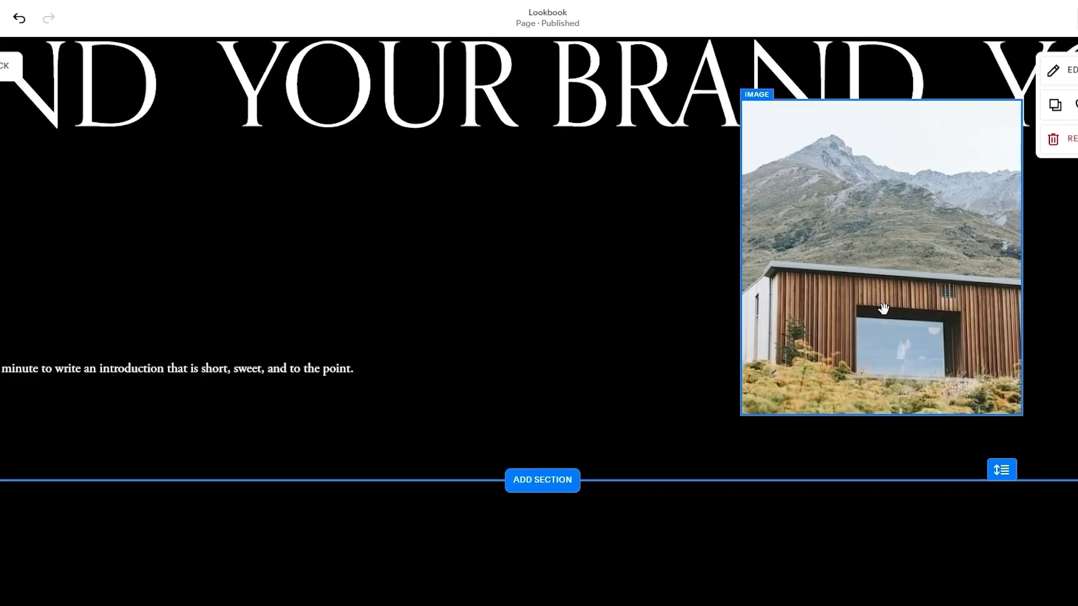
{"action": "left_click", "coordinate": [840, 139]}
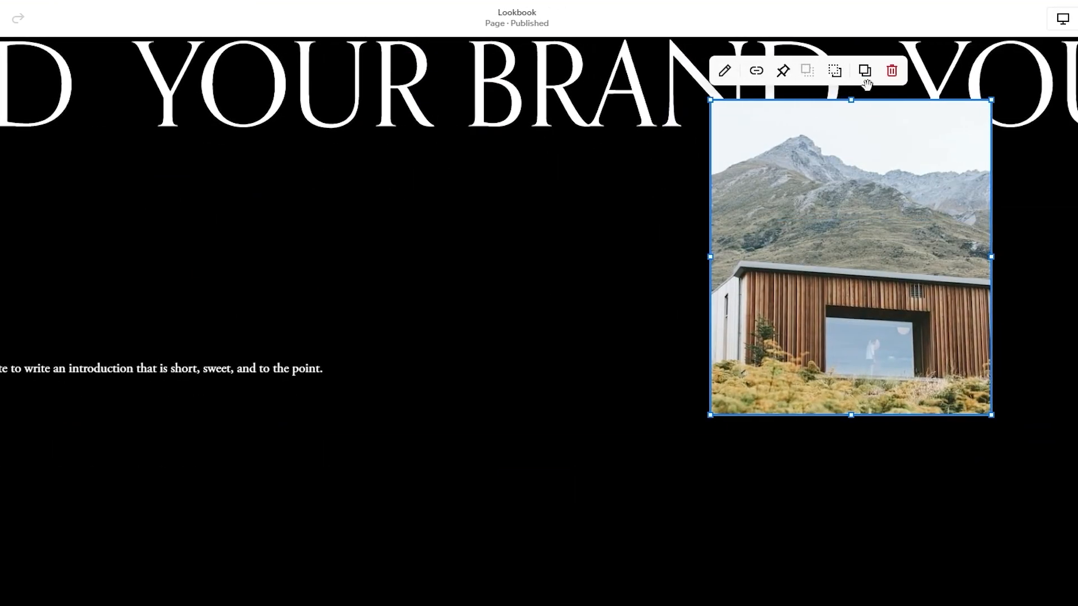
{"action": "left_click", "coordinate": [662, 71]}
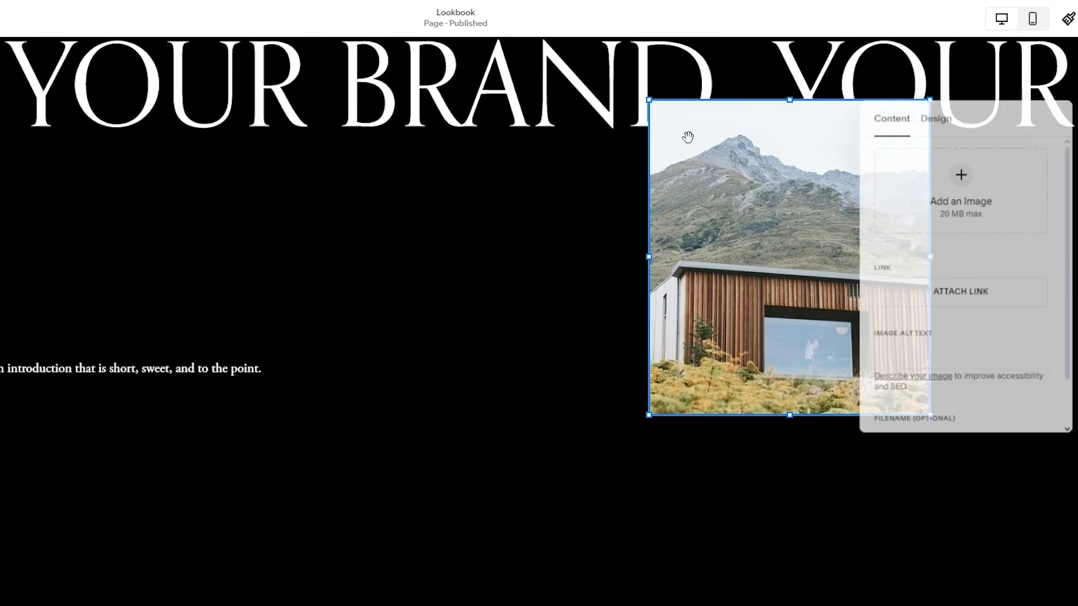
{"action": "left_click", "coordinate": [962, 174]}
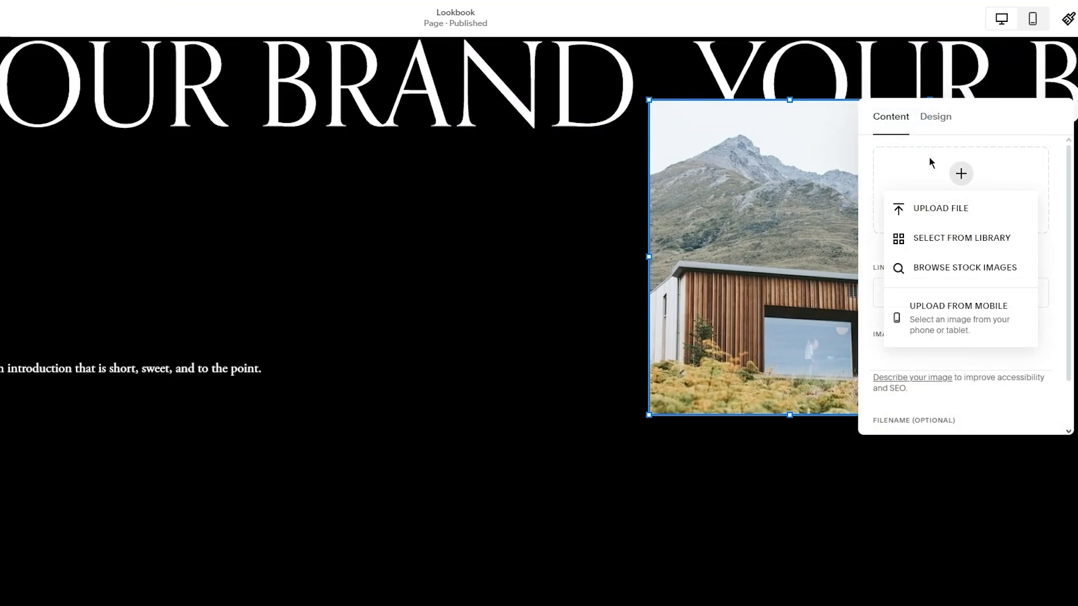
{"action": "left_click", "coordinate": [932, 206]}
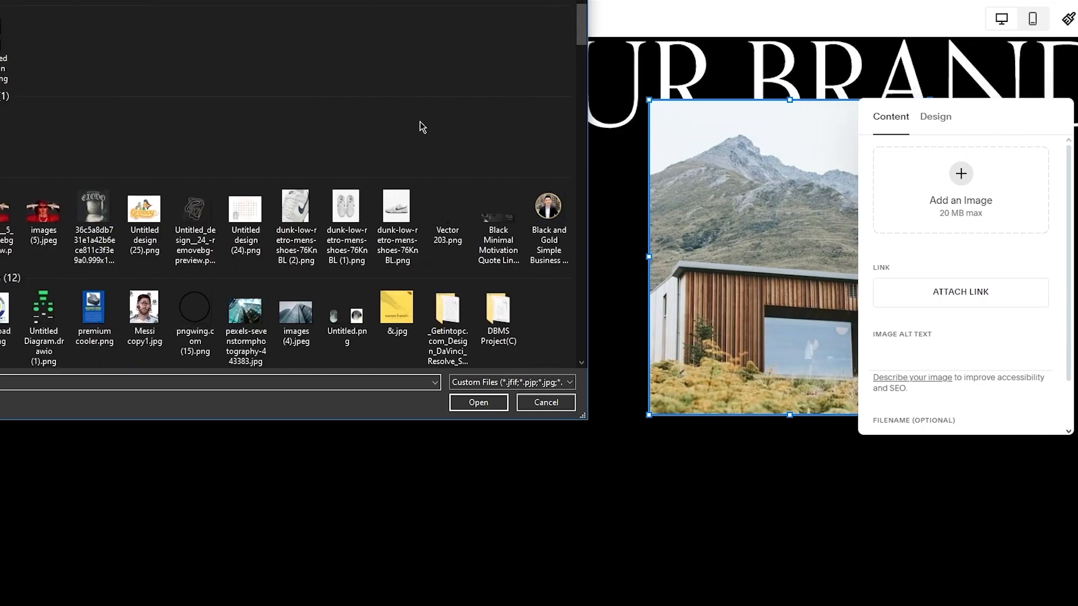
{"action": "scroll", "coordinate": [423, 127], "scroll_direction": "down", "scroll_amount": 5}
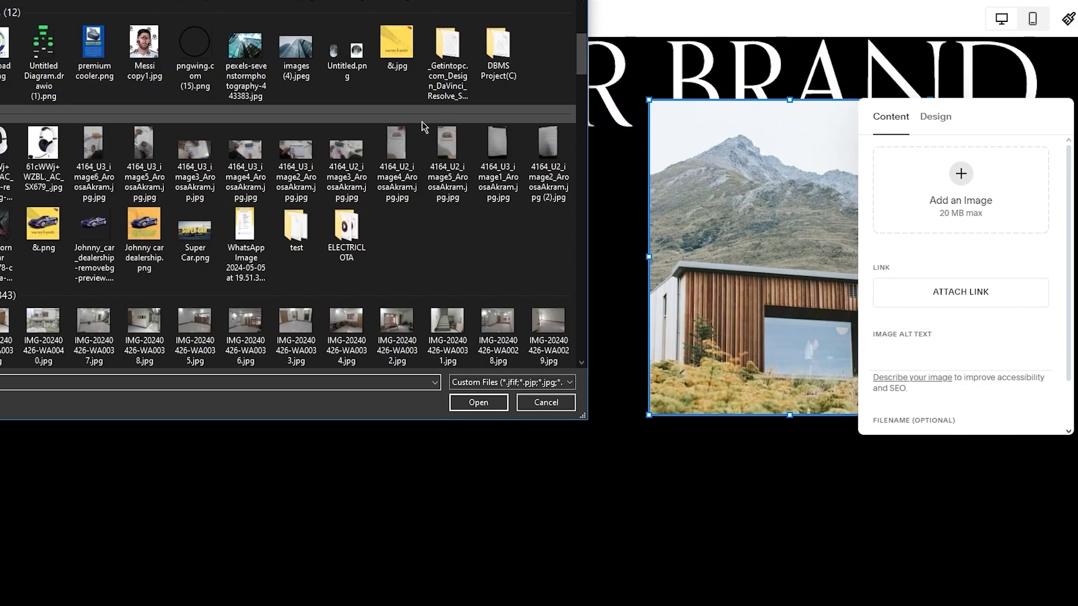
{"action": "scroll", "coordinate": [423, 140], "scroll_direction": "down", "scroll_amount": 4}
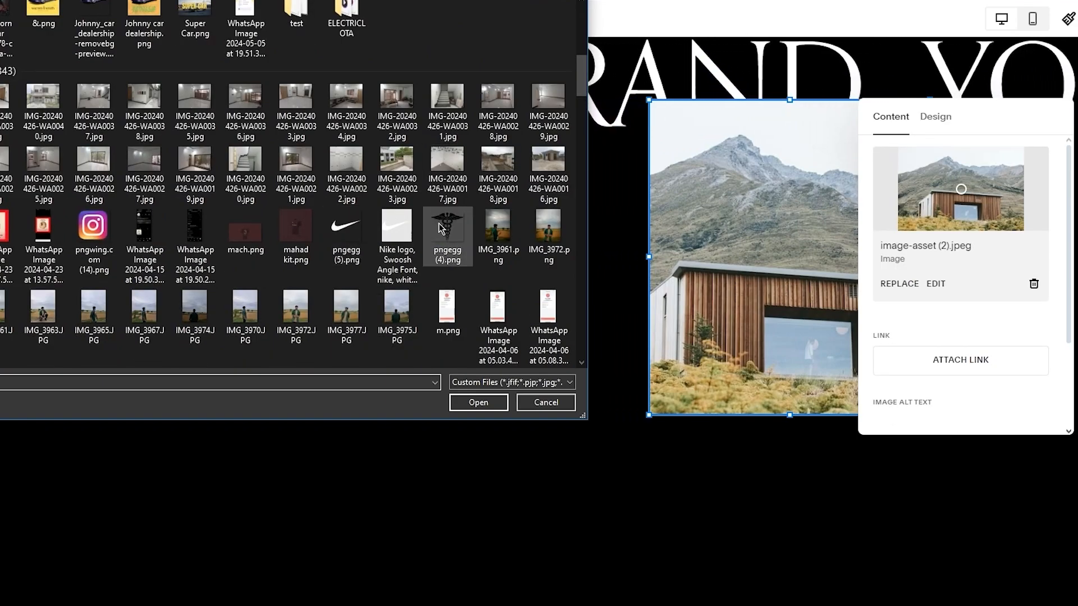
{"action": "scroll", "coordinate": [441, 227], "scroll_direction": "down", "scroll_amount": 4}
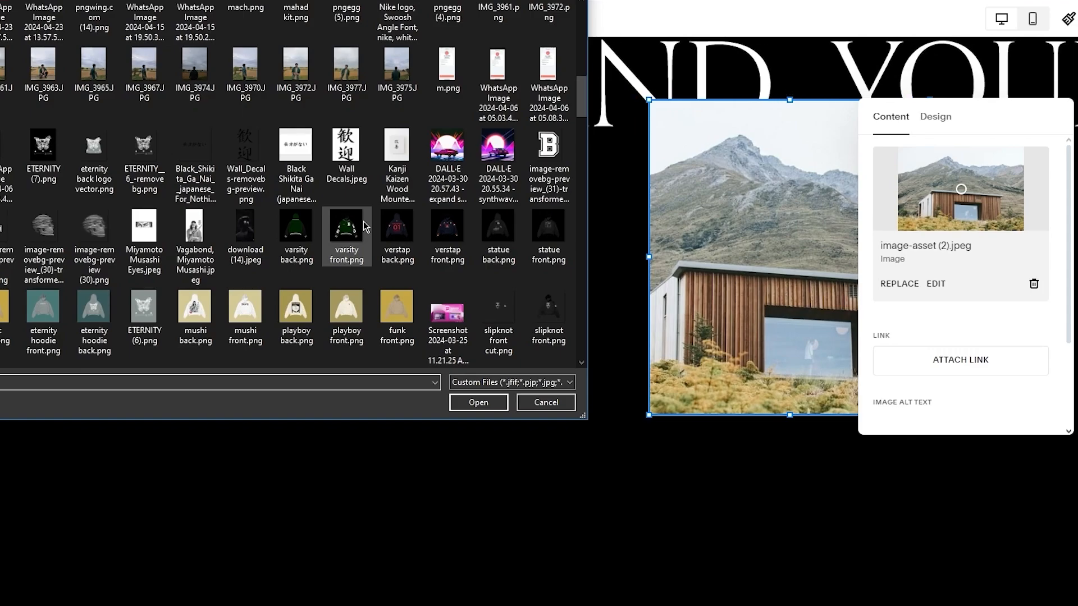
{"action": "scroll", "coordinate": [420, 197], "scroll_direction": "down", "scroll_amount": 4}
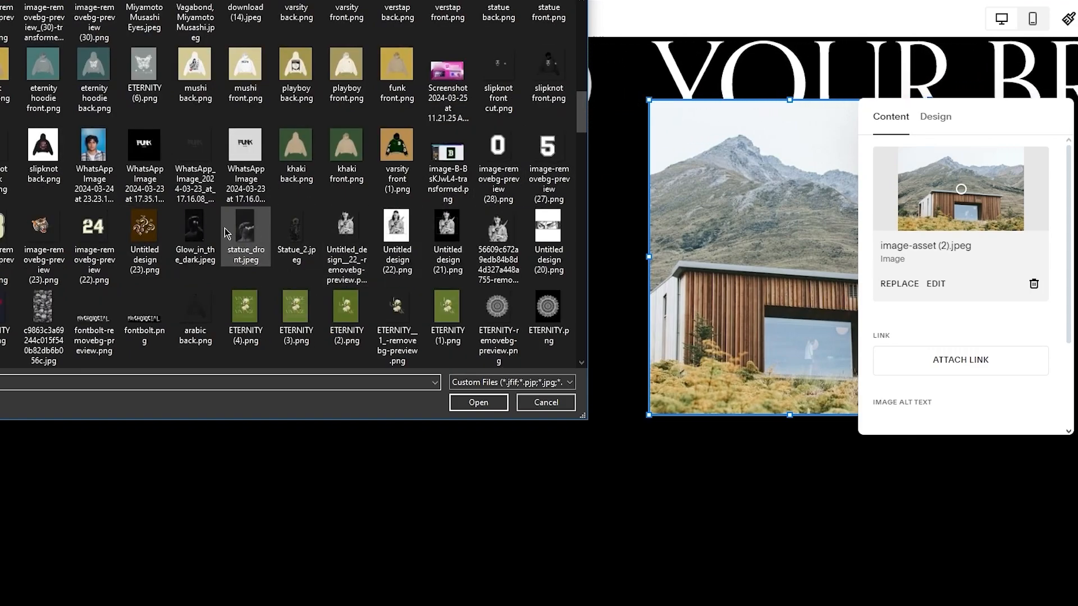
{"action": "double_click", "coordinate": [258, 235]}
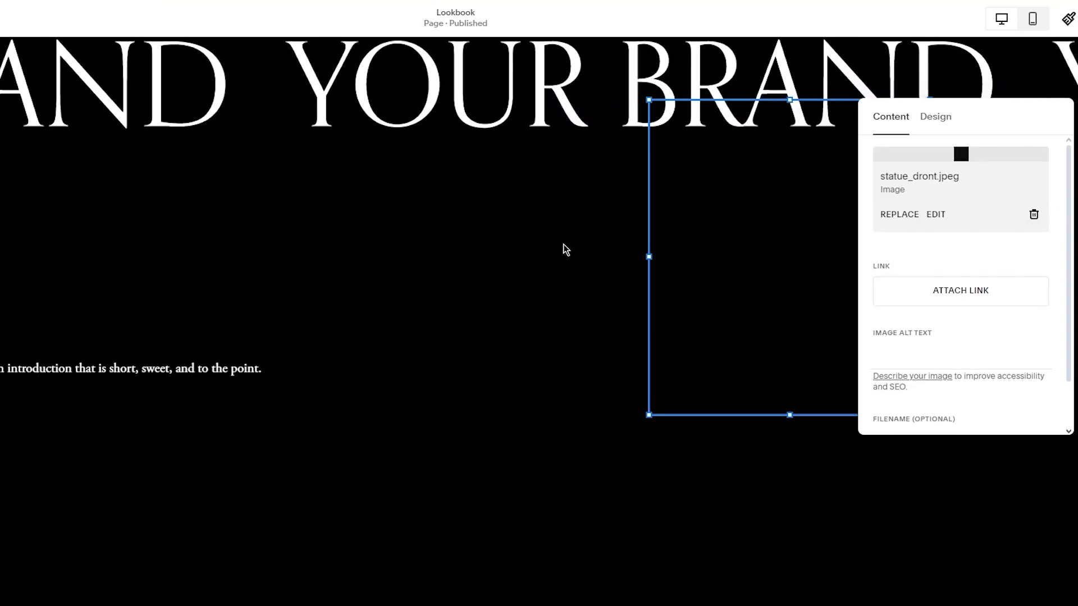
{"action": "left_click", "coordinate": [574, 247]}
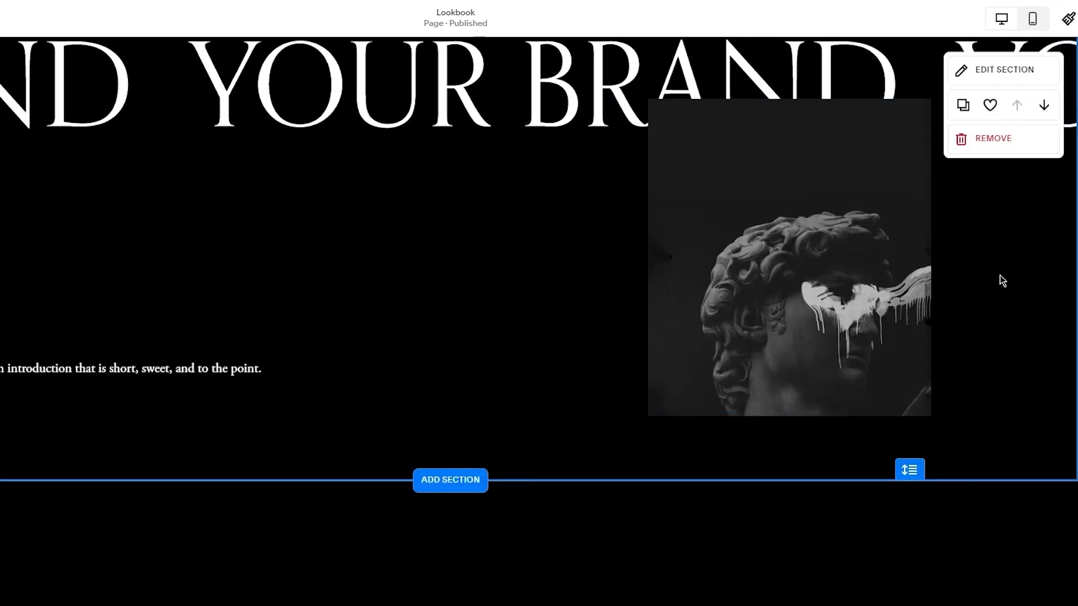
Narrow the statue image in the intro section to about two thirds of its width, keeping its height.
{"action": "left_click", "coordinate": [915, 260]}
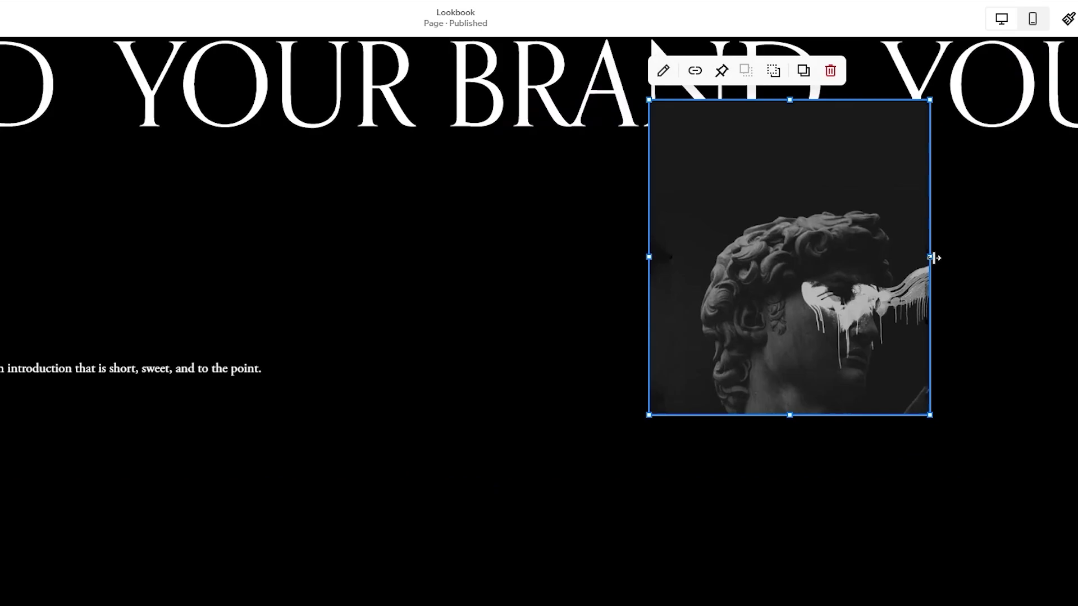
{"action": "left_click_drag", "start_coordinate": [934, 258], "coordinate": [831, 258]}
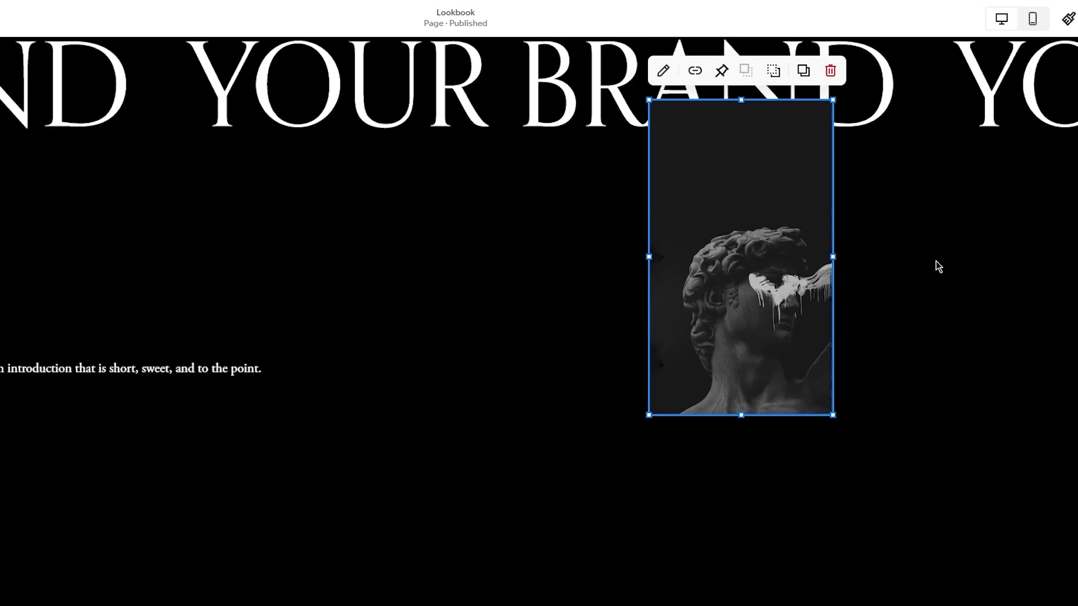
{"action": "left_click", "coordinate": [937, 267]}
{"action": "scroll", "coordinate": [843, 265], "scroll_direction": "up", "scroll_amount": 4}
{"action": "scroll", "coordinate": [390, 236], "scroll_direction": "down", "scroll_amount": 5}
{"action": "scroll", "coordinate": [499, 247], "scroll_direction": "up", "scroll_amount": 5}
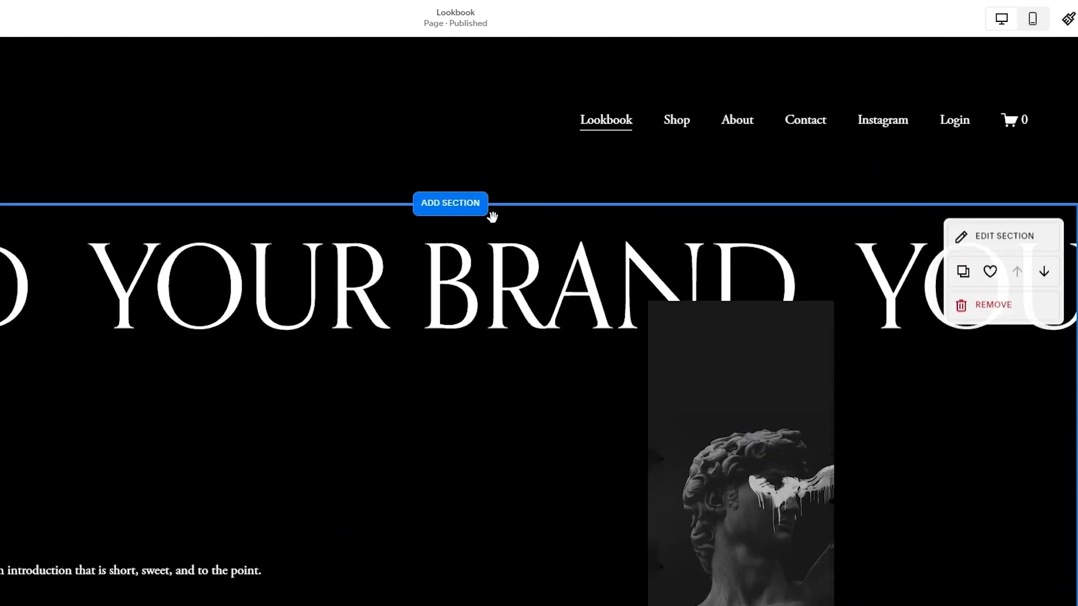
Replace the intro section's placeholder paragraph with "Welcome the best aarel you will find for your gothic journeys.".
{"action": "scroll", "coordinate": [248, 341], "scroll_direction": "down", "scroll_amount": 3}
{"action": "left_click", "coordinate": [361, 375]}
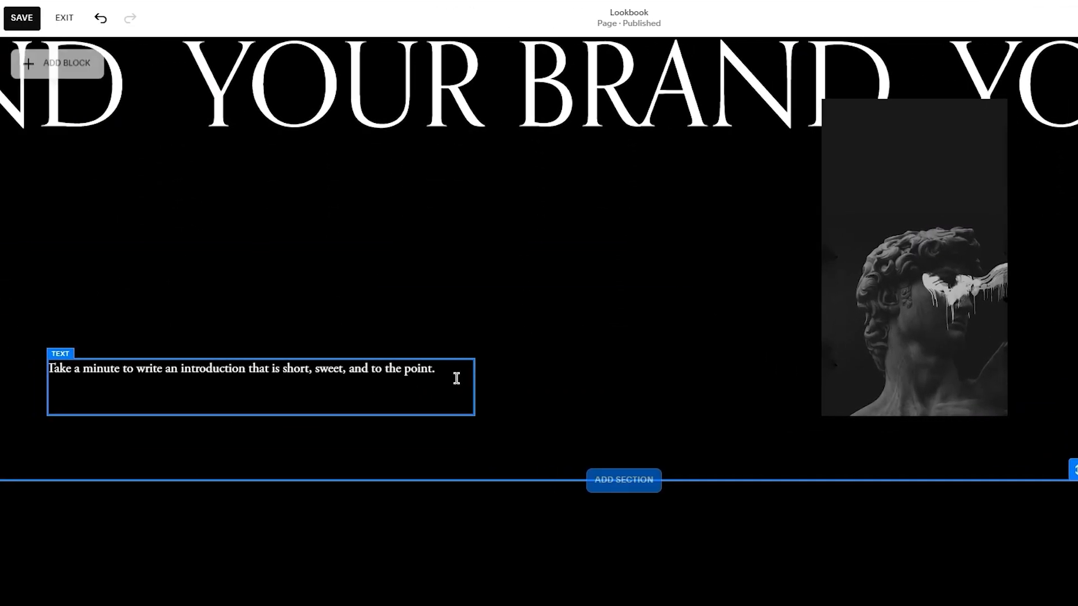
{"action": "left_click", "coordinate": [457, 377]}
{"action": "left_click", "coordinate": [457, 370]}
{"action": "key", "text": "BackSpace"}
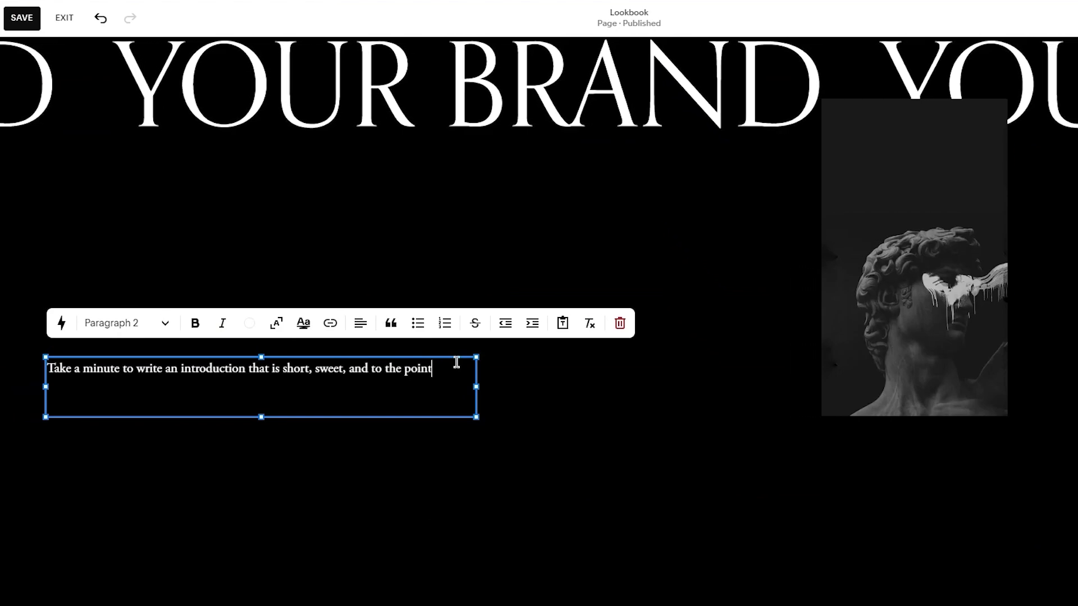
{"action": "key", "text": "BackSpace"}
{"action": "key", "text": "BackSpace"}
{"action": "key", "text": "BackSpace"}
{"action": "key", "text": "BackSpace"}
{"action": "key", "text": "BackSpace"}
{"action": "key", "text": "BackSpace"}
{"action": "key", "text": "BackSpace"}
{"action": "key", "text": "BackSpace"}
{"action": "key", "text": "BackSpace"}
{"action": "key", "text": "BackSpace"}
{"action": "key", "text": "BackSpace"}
{"action": "key", "text": "BackSpace"}
{"action": "key", "text": "BackSpace"}
{"action": "key", "text": "BackSpace"}
{"action": "key", "text": "BackSpace"}
{"action": "key", "text": "BackSpace"}
{"action": "key", "text": "BackSpace"}
{"action": "key", "text": "BackSpace"}
{"action": "key", "text": "BackSpace"}
{"action": "key", "text": "BackSpace"}
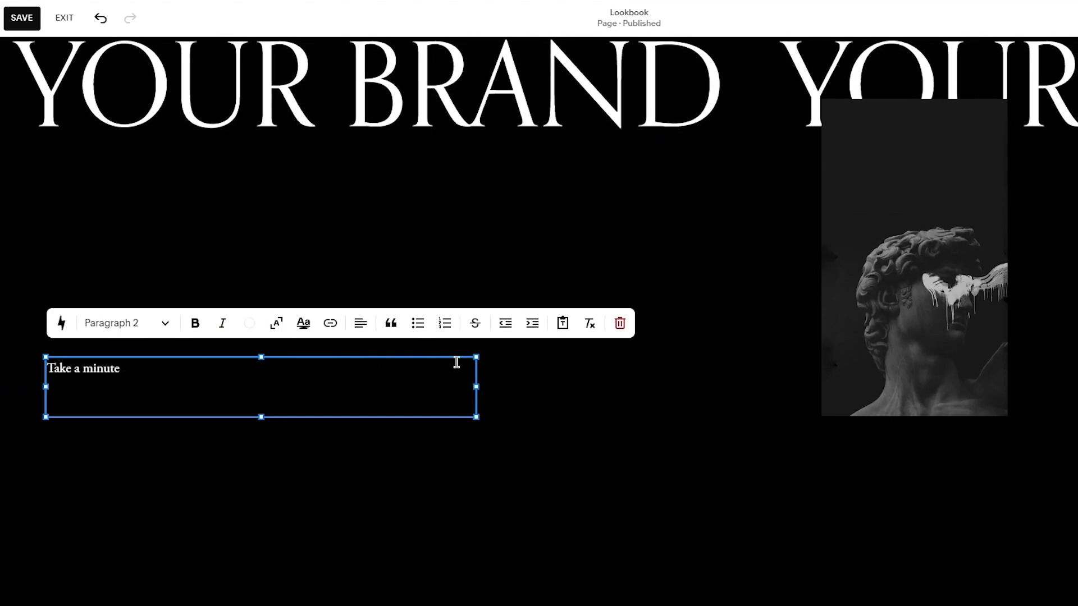
{"action": "key", "text": "BackSpace"}
{"action": "key", "text": "BackSpace"}
{"action": "key", "text": "BackSpace"}
{"action": "key", "text": "BackSpace"}
{"action": "key", "text": "BackSpace"}
{"action": "key", "text": "BackSpace"}
{"action": "key", "text": "BackSpace"}
{"action": "key", "text": "BackSpace"}
{"action": "key", "text": "BackSpace"}
{"action": "key", "text": "BackSpace"}
{"action": "key", "text": "BackSpace"}
{"action": "key", "text": "BackSpace"}
{"action": "key", "text": "BackSpace"}
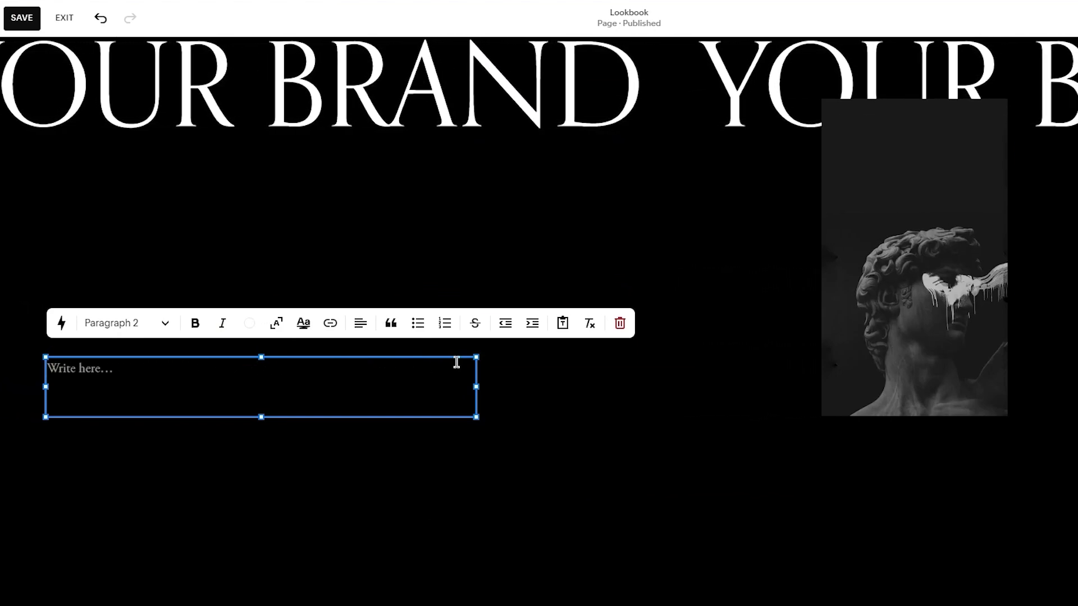
{"action": "type", "text": "Welcome the "}
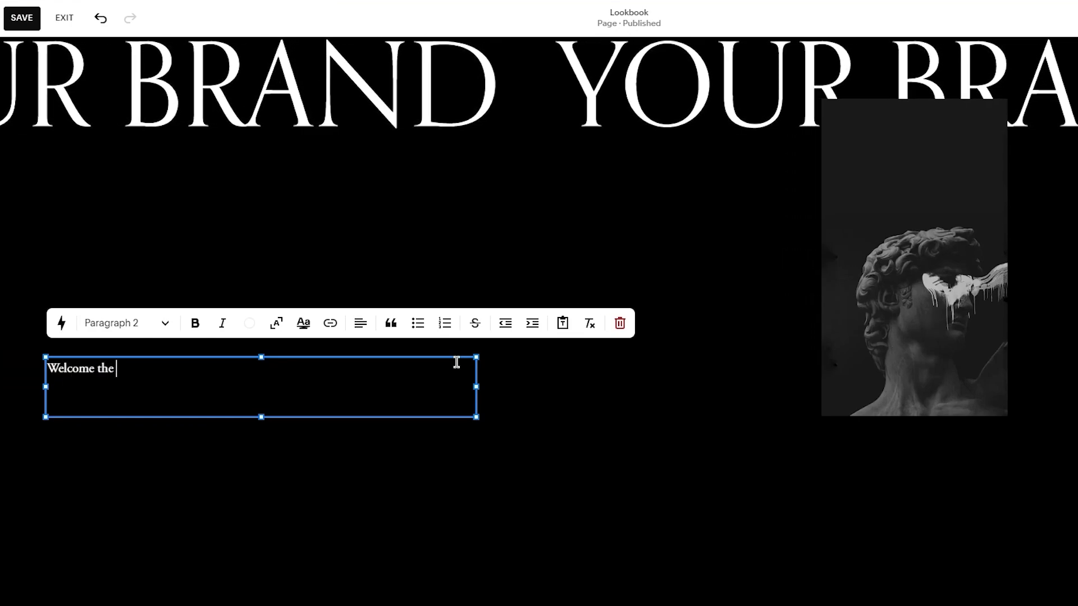
{"action": "type", "text": "best a"}
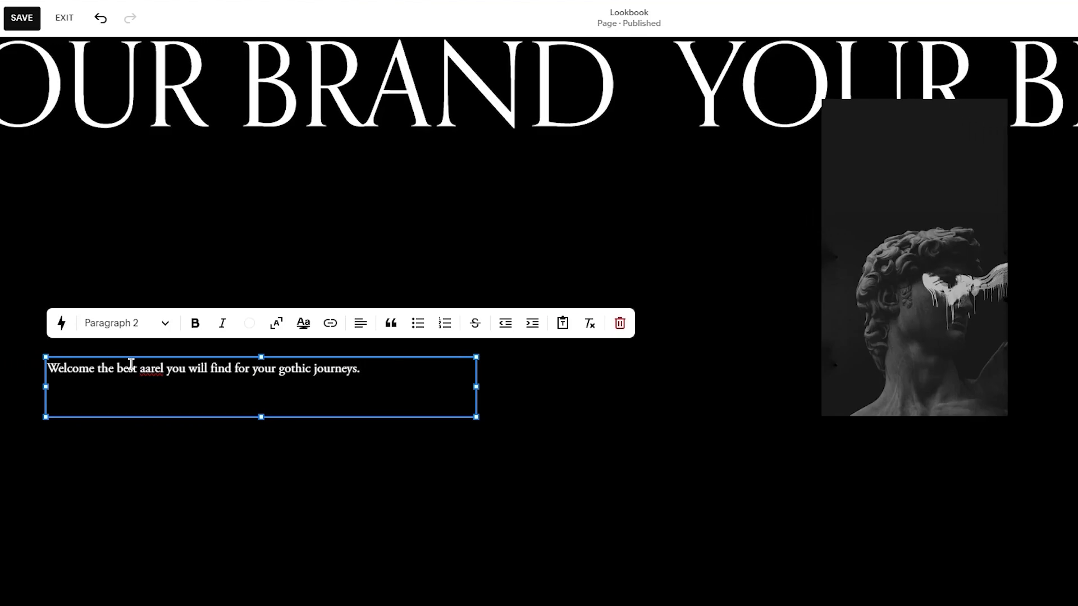
{"action": "left_click", "coordinate": [760, 419]}
Link the whole "Winter Collection on Sale Now" heading to the /shop page.
{"action": "scroll", "coordinate": [561, 359], "scroll_direction": "up", "scroll_amount": 4}
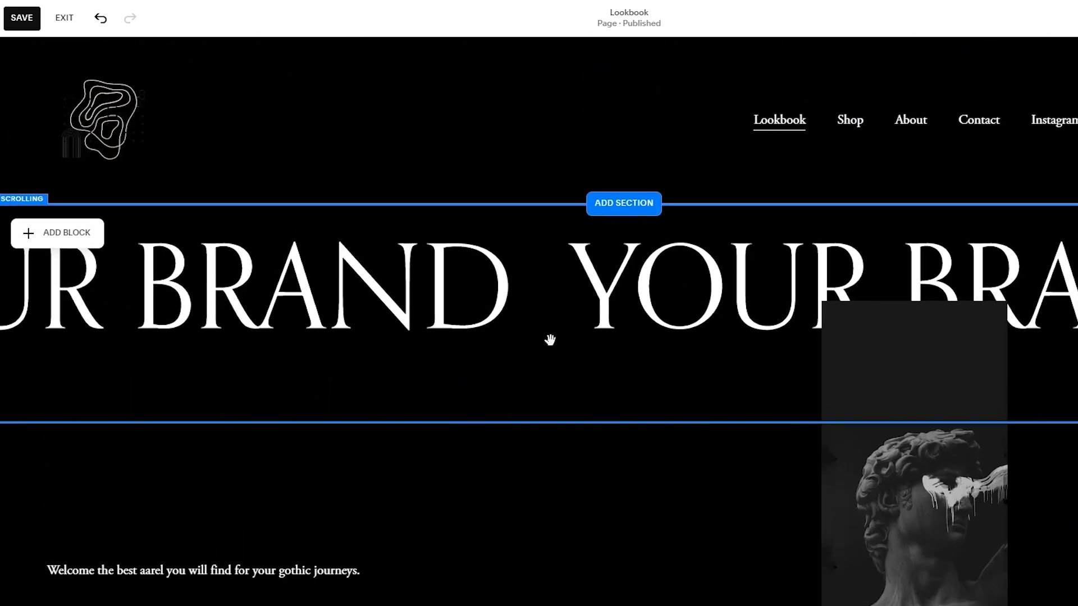
{"action": "scroll", "coordinate": [599, 300], "scroll_direction": "down", "scroll_amount": 1}
{"action": "scroll", "coordinate": [599, 300], "scroll_direction": "down", "scroll_amount": 5}
{"action": "scroll", "coordinate": [599, 287], "scroll_direction": "down", "scroll_amount": 10}
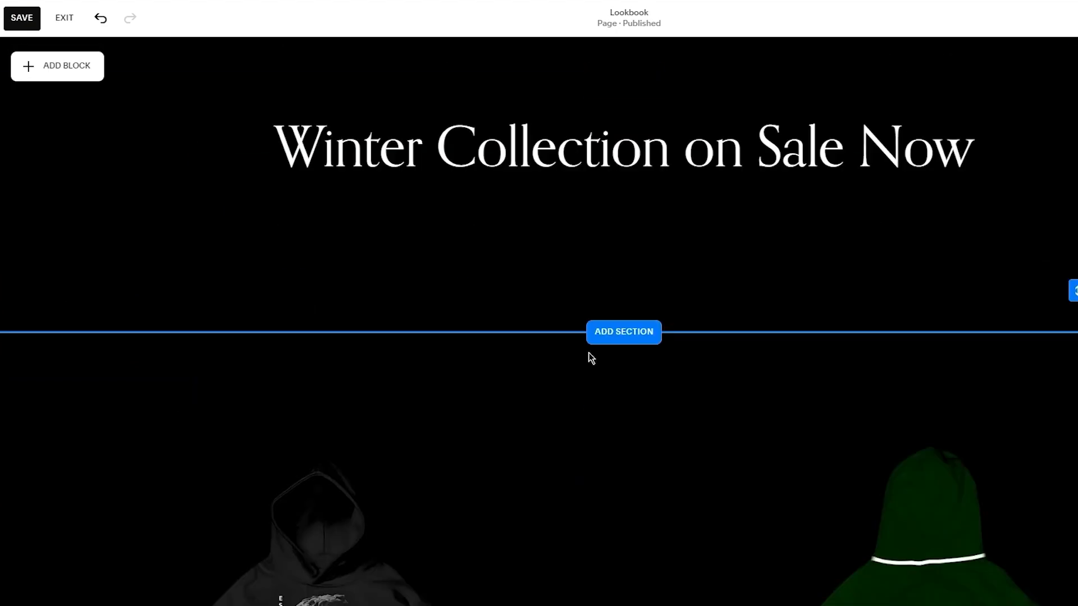
{"action": "scroll", "coordinate": [626, 330], "scroll_direction": "up", "scroll_amount": 10}
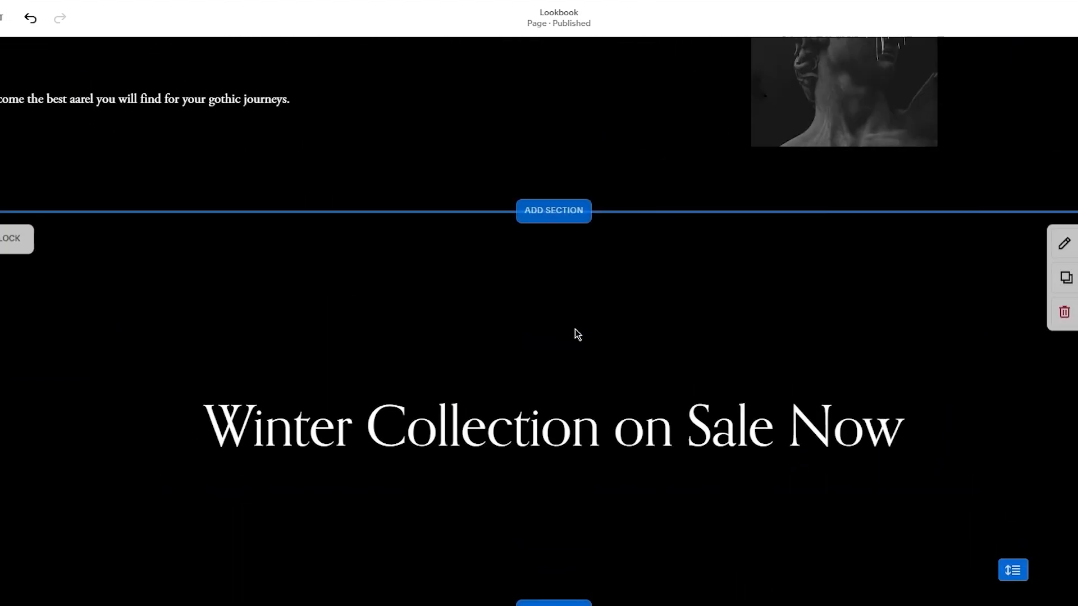
{"action": "left_click", "coordinate": [582, 434]}
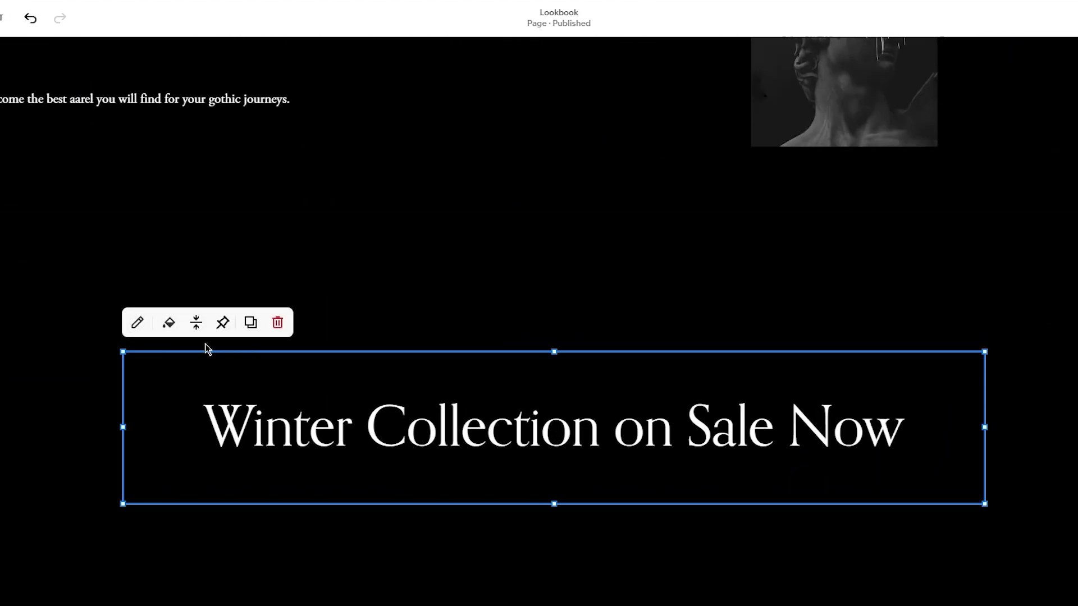
{"action": "left_click", "coordinate": [138, 323]}
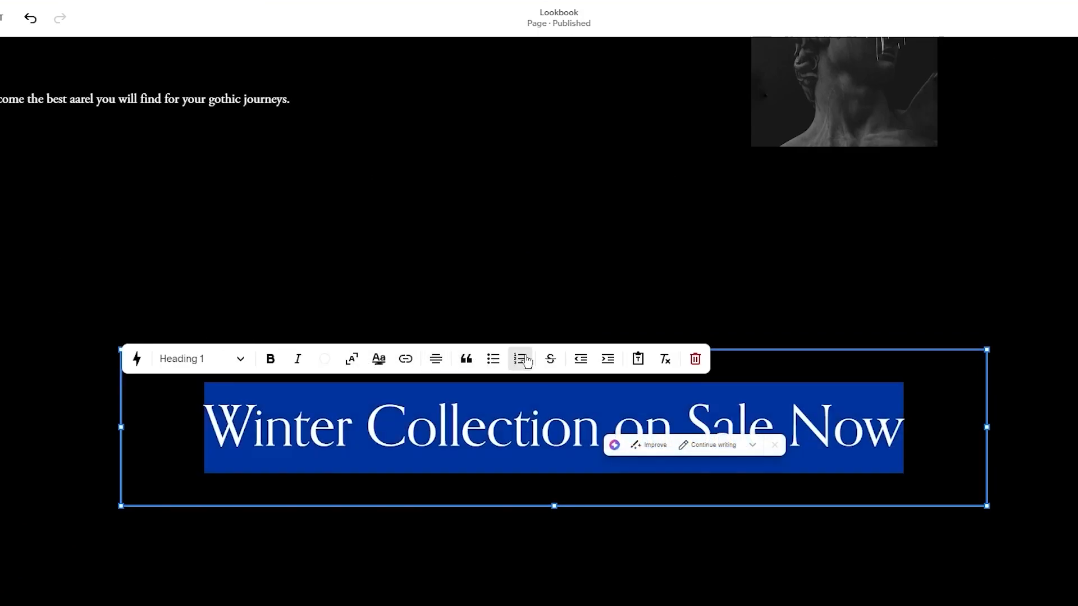
{"action": "left_click", "coordinate": [407, 362]}
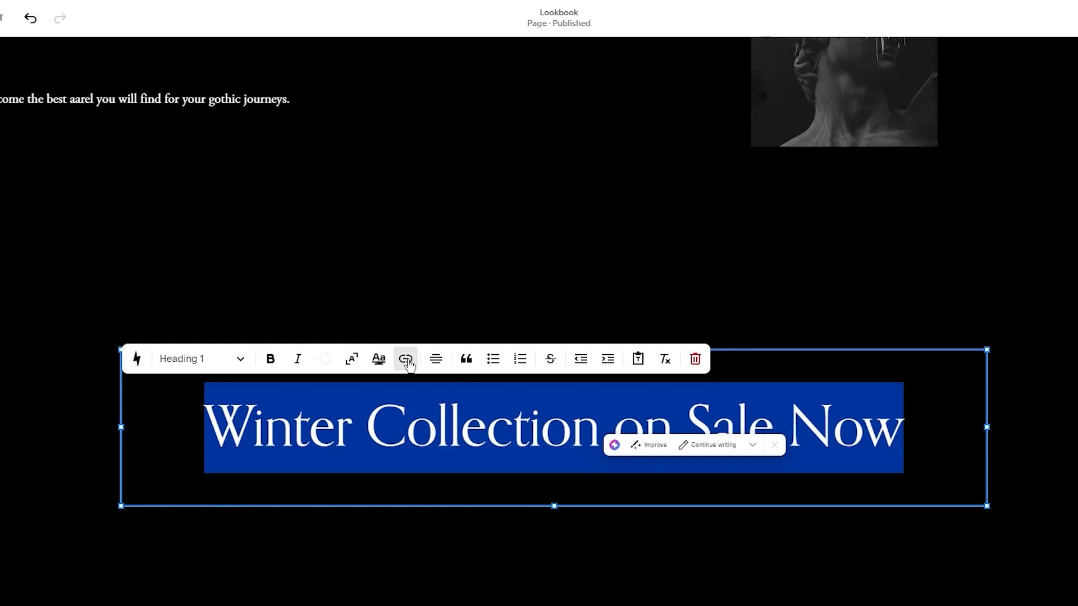
{"action": "left_click", "coordinate": [396, 428]}
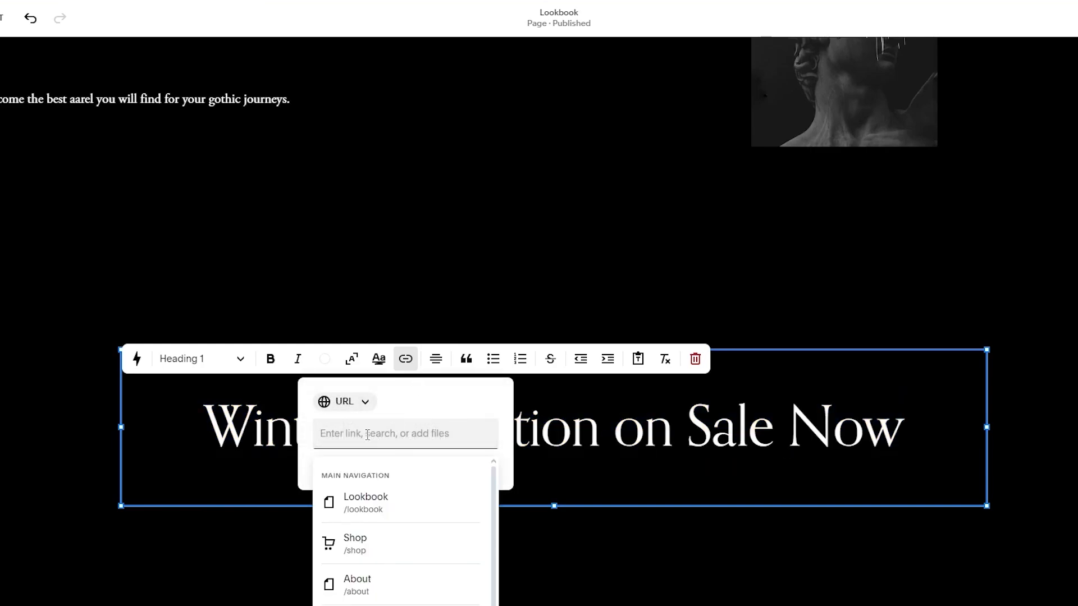
{"action": "scroll", "coordinate": [410, 510], "scroll_direction": "down", "scroll_amount": 1}
{"action": "scroll", "coordinate": [411, 510], "scroll_direction": "up", "scroll_amount": 1}
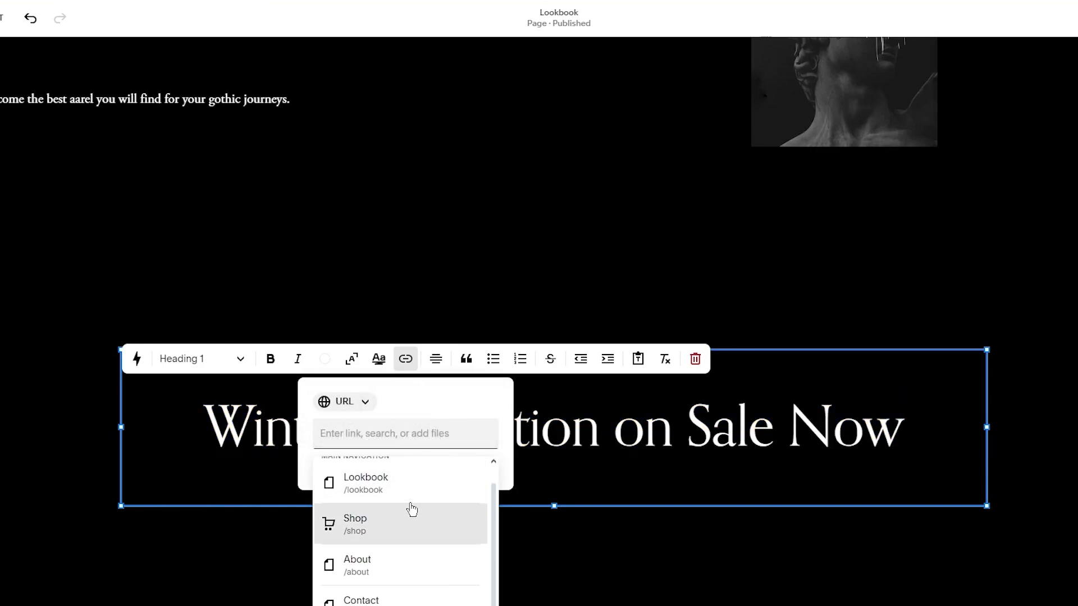
{"action": "left_click", "coordinate": [406, 549]}
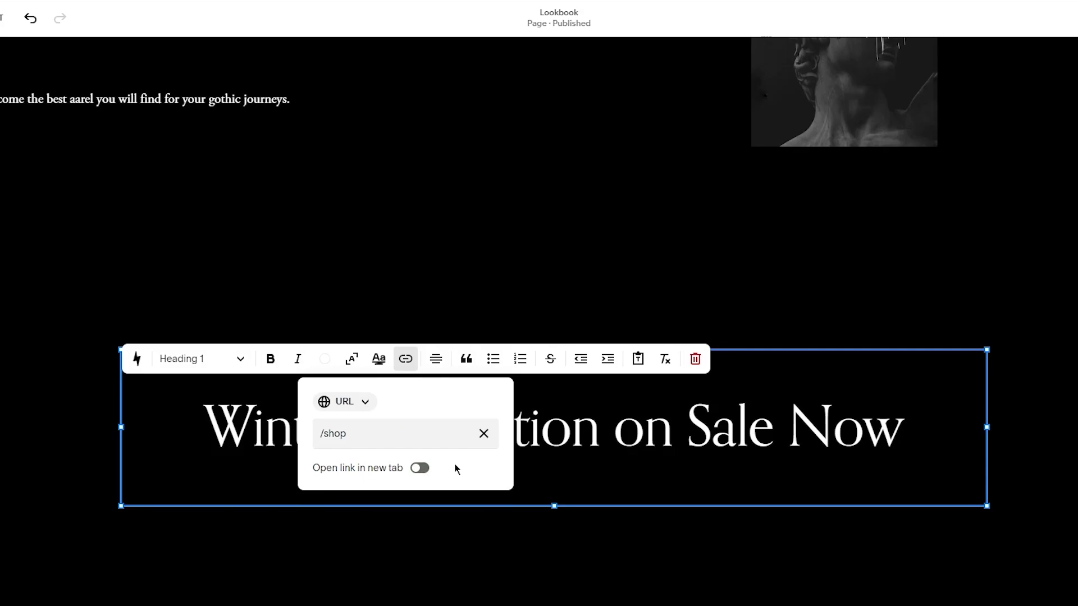
{"action": "left_click", "coordinate": [594, 407]}
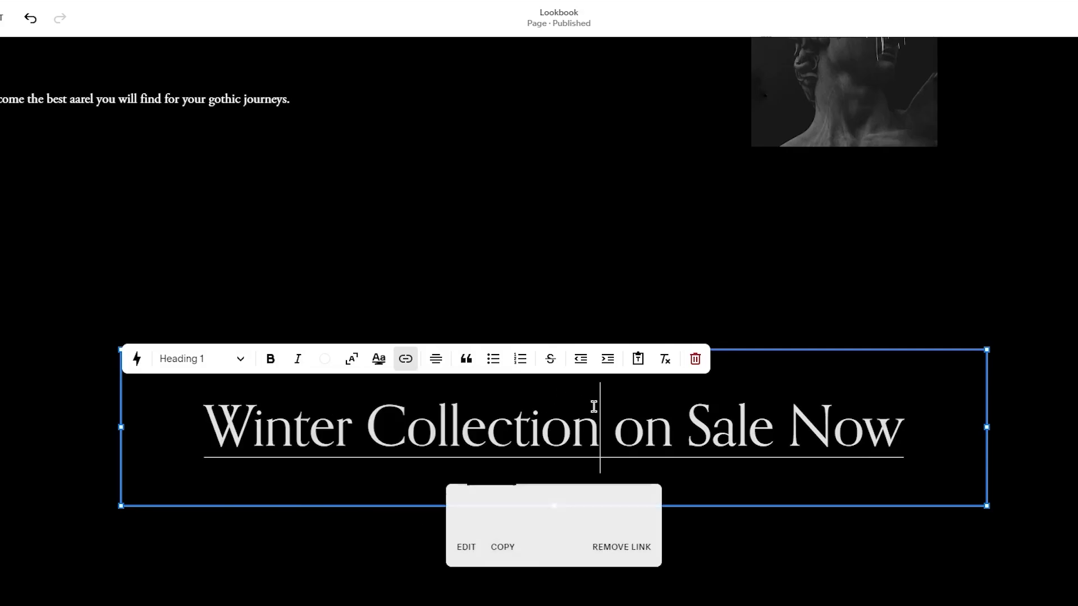
{"action": "left_click", "coordinate": [938, 265]}
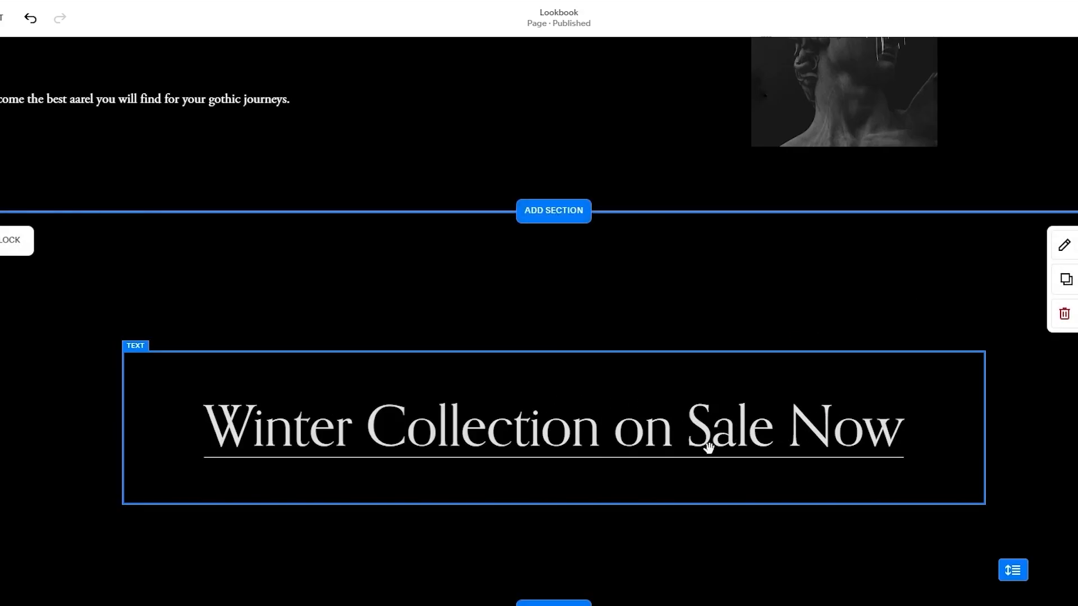
Look through the block types that can be added to the "Winter Collection on Sale Now" section.
{"action": "scroll", "coordinate": [664, 323], "scroll_direction": "up", "scroll_amount": 8}
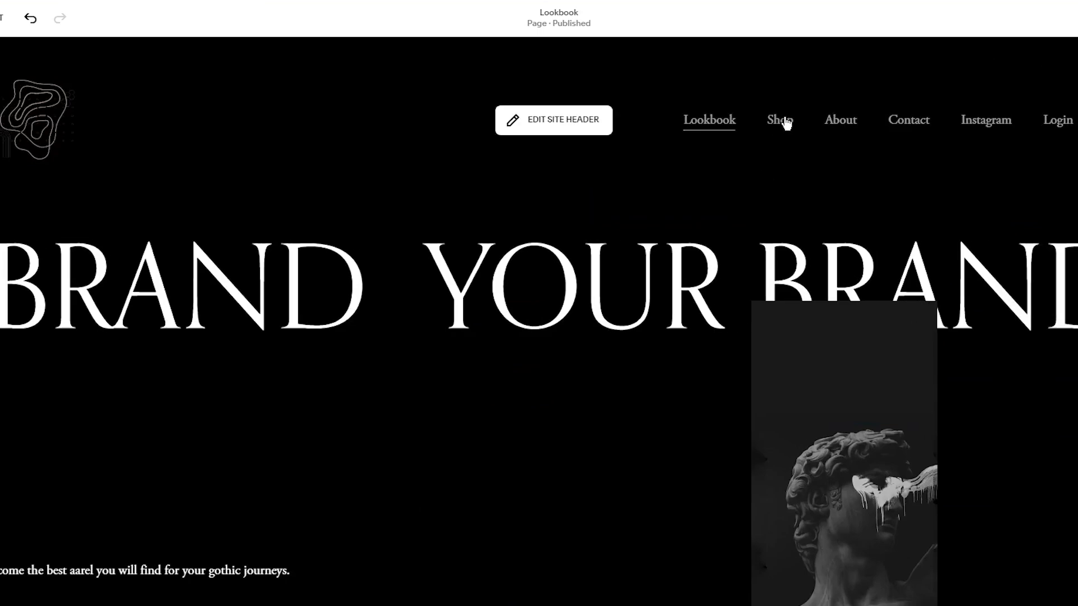
{"action": "scroll", "coordinate": [631, 225], "scroll_direction": "down", "scroll_amount": 8}
{"action": "scroll", "coordinate": [629, 228], "scroll_direction": "up", "scroll_amount": 3}
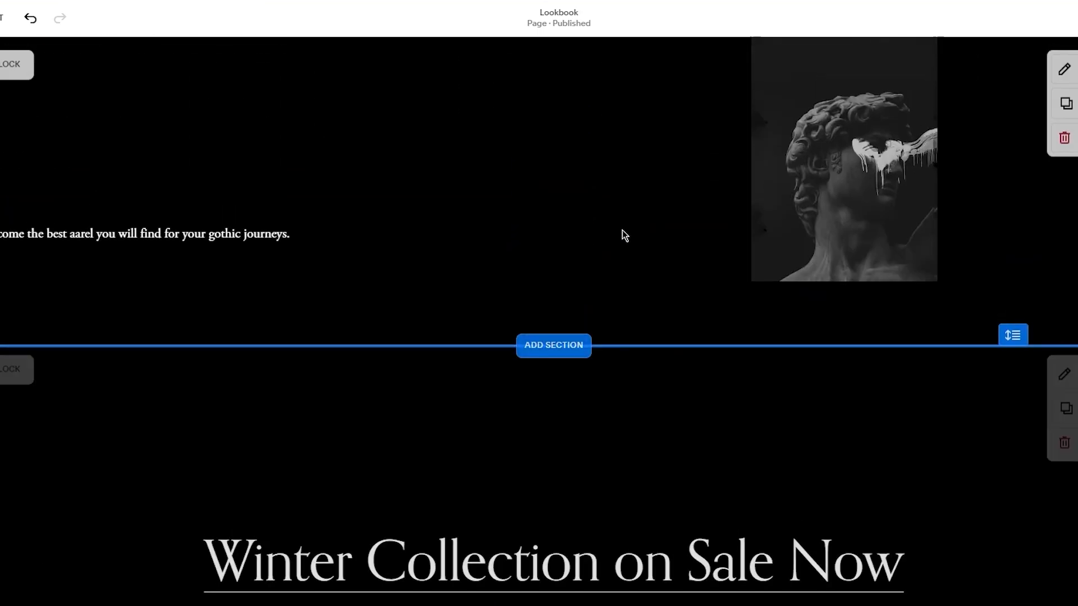
{"action": "left_click", "coordinate": [17, 370]}
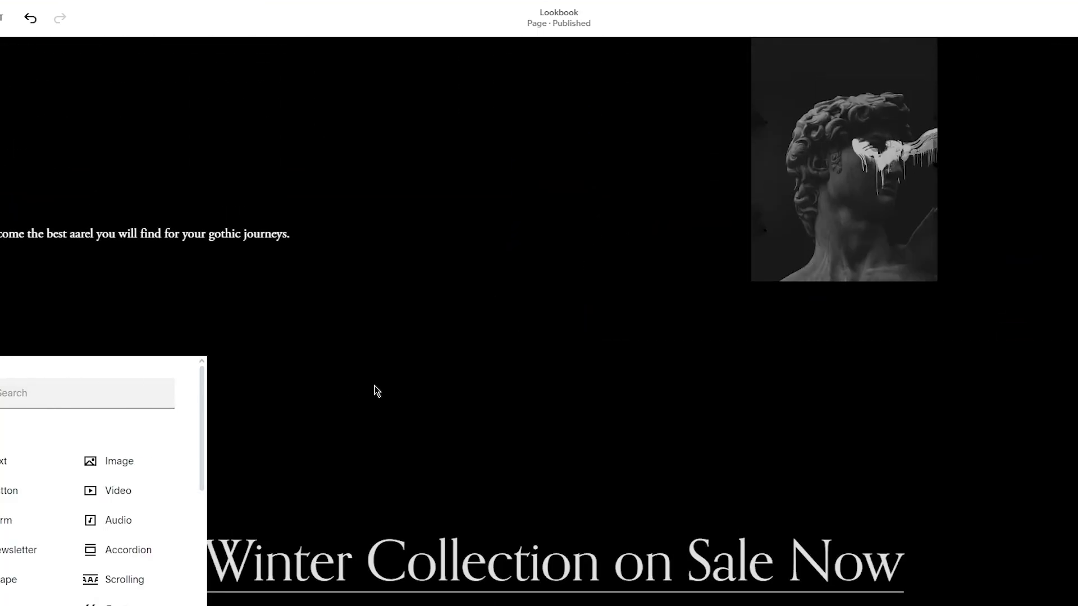
{"action": "scroll", "coordinate": [377, 391], "scroll_direction": "down", "scroll_amount": 2}
{"action": "left_click", "coordinate": [461, 338]}
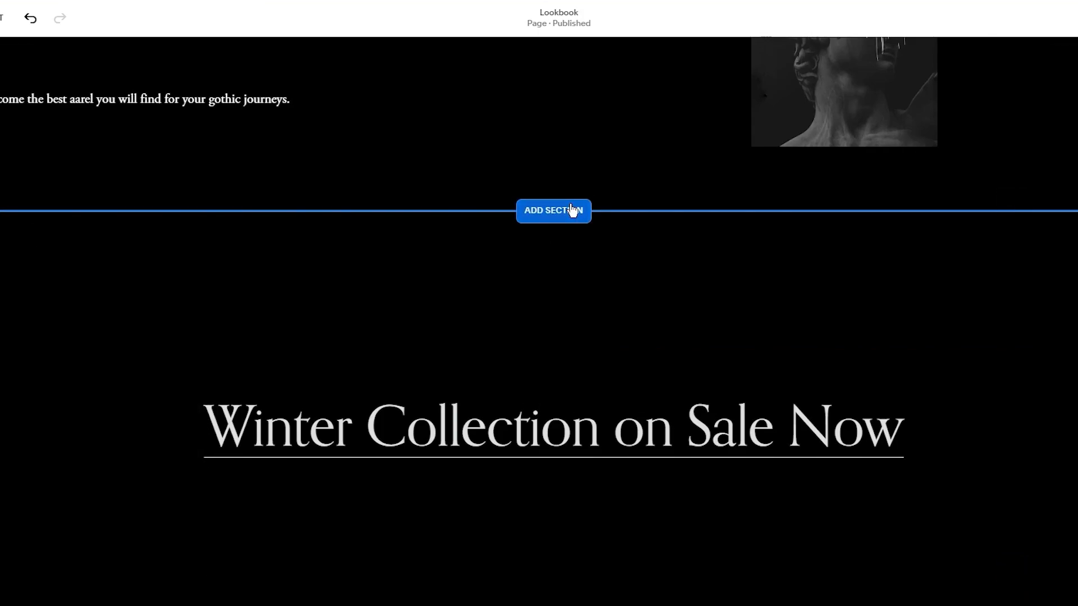
{"action": "left_click", "coordinate": [17, 240]}
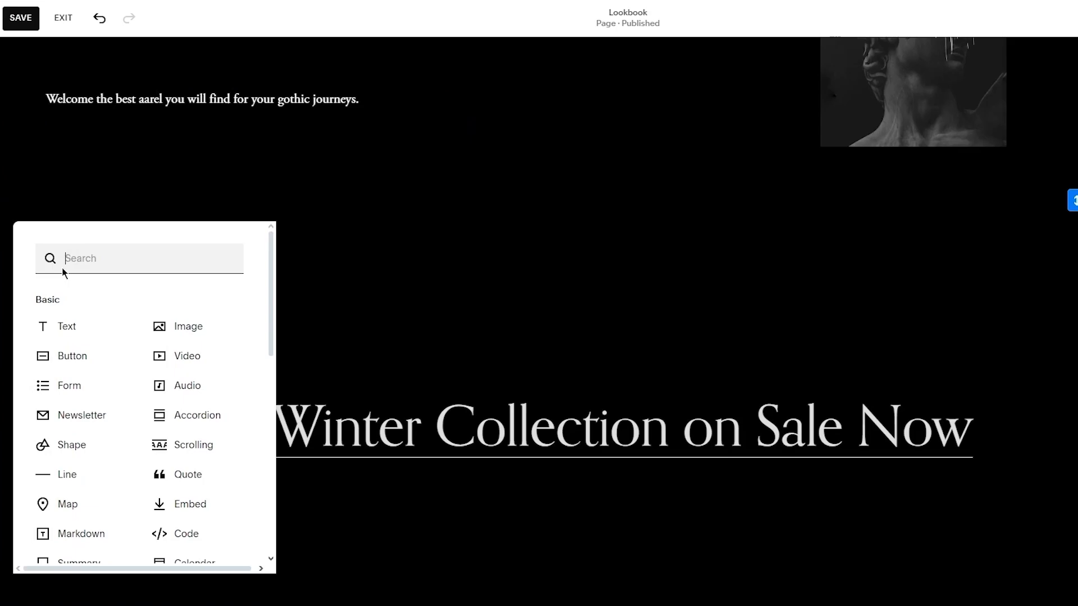
{"action": "scroll", "coordinate": [185, 358], "scroll_direction": "down", "scroll_amount": 10}
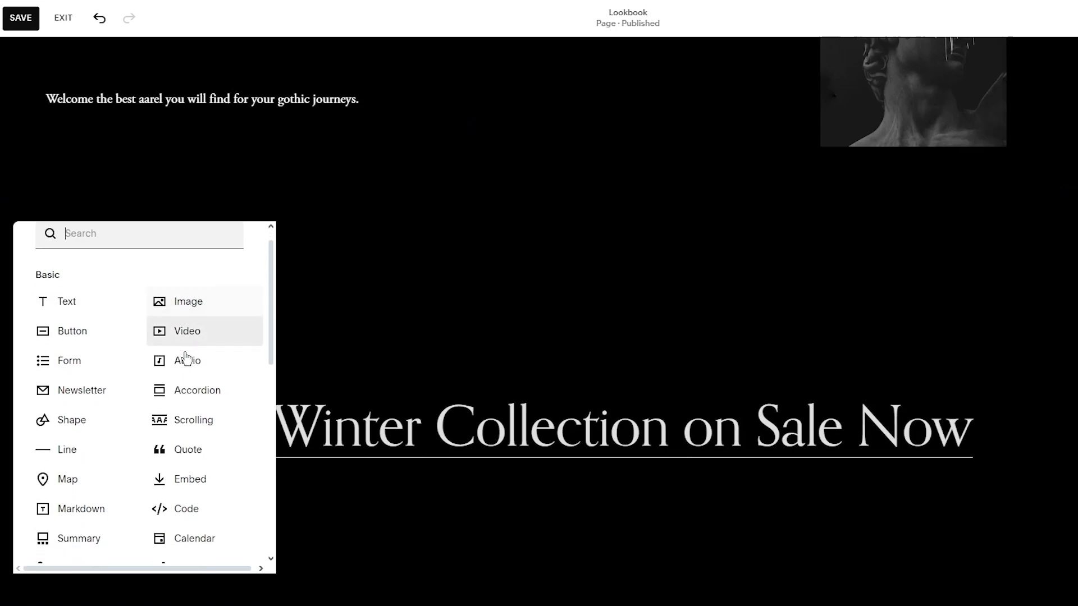
{"action": "left_click", "coordinate": [471, 274]}
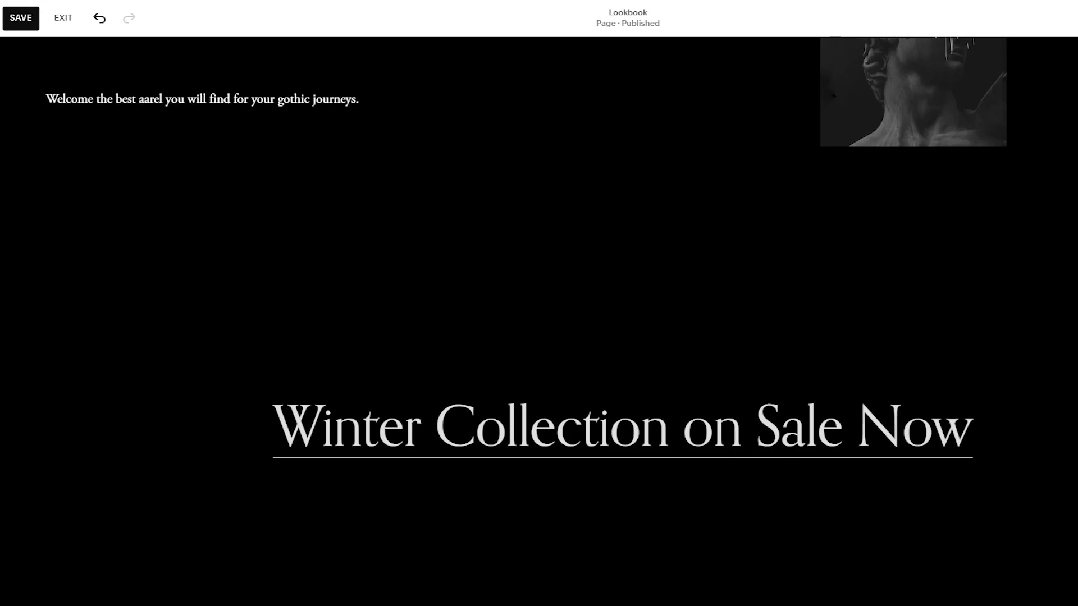
Save the Lookbook page changes and exit editing.
{"action": "scroll", "coordinate": [786, 407], "scroll_direction": "up", "scroll_amount": 8}
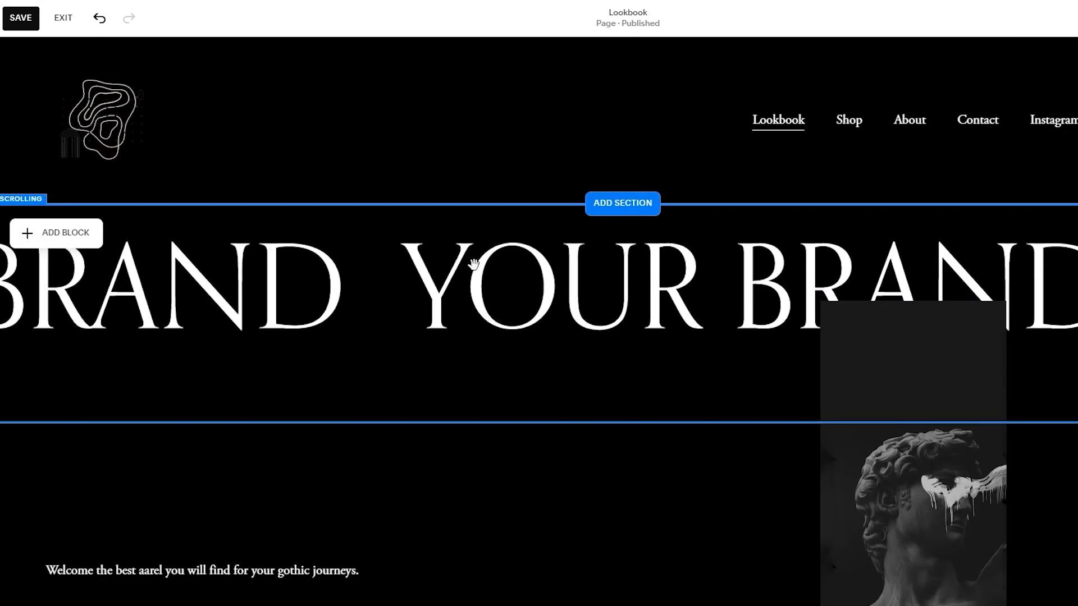
{"action": "left_click", "coordinate": [854, 125]}
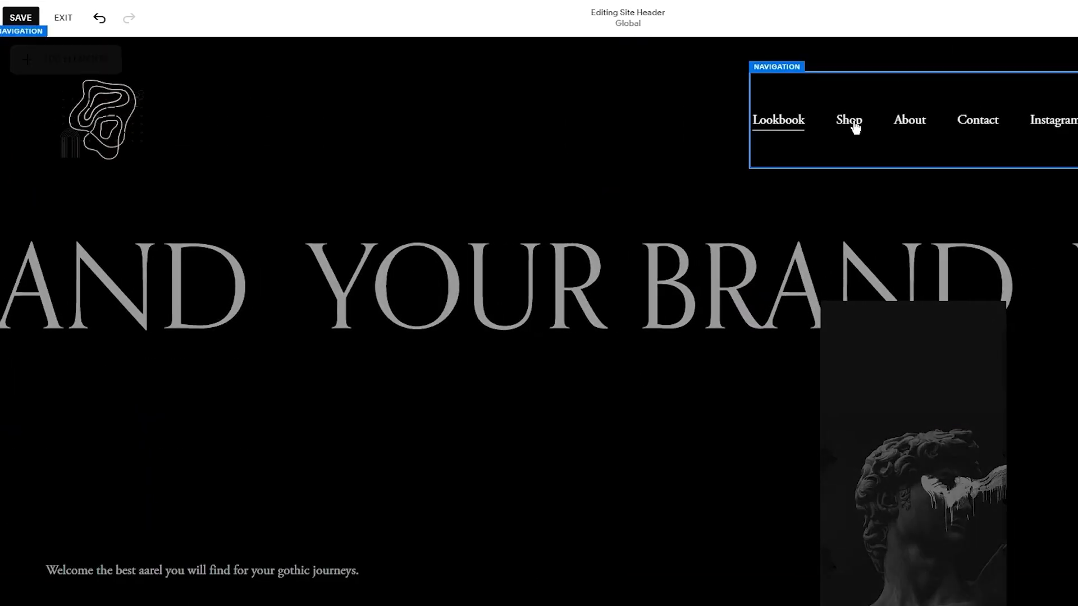
{"action": "left_click", "coordinate": [28, 20]}
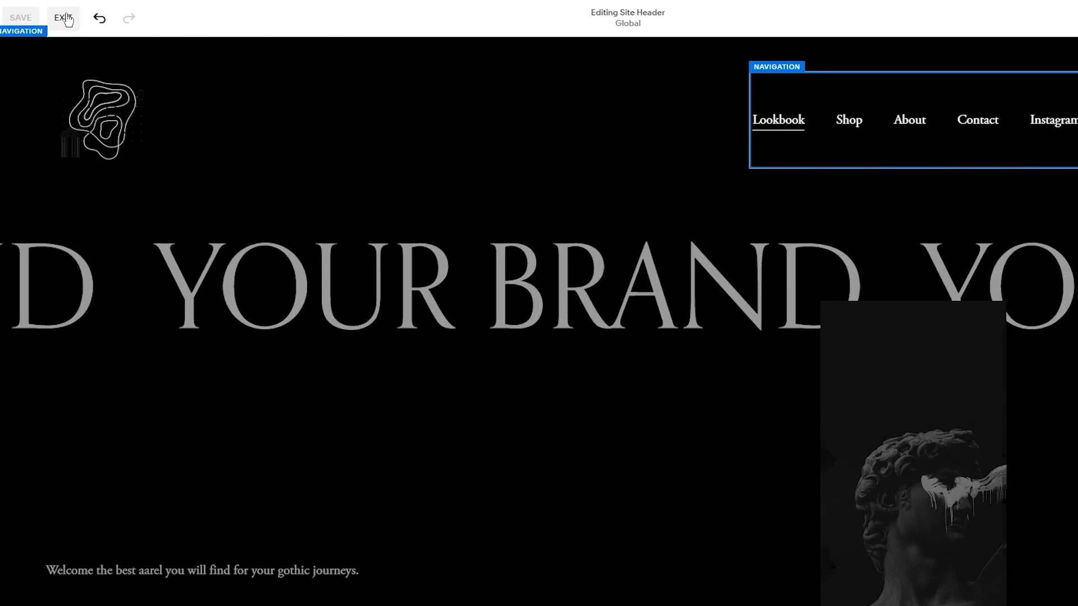
{"action": "left_click", "coordinate": [66, 18]}
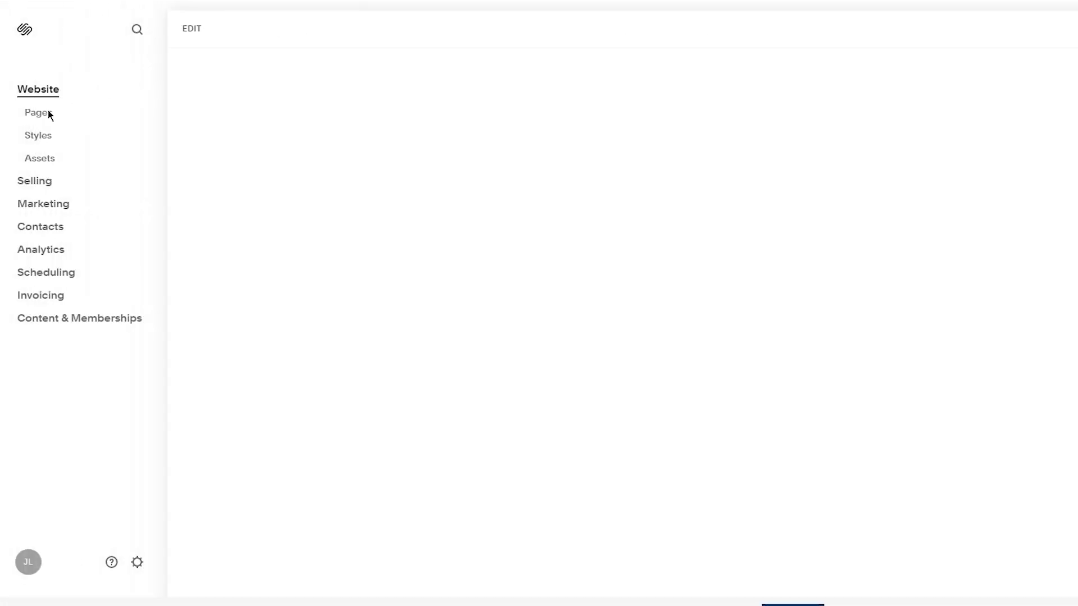
Open the Shop page from the site's main navigation pages and start editing it.
{"action": "left_click", "coordinate": [48, 115]}
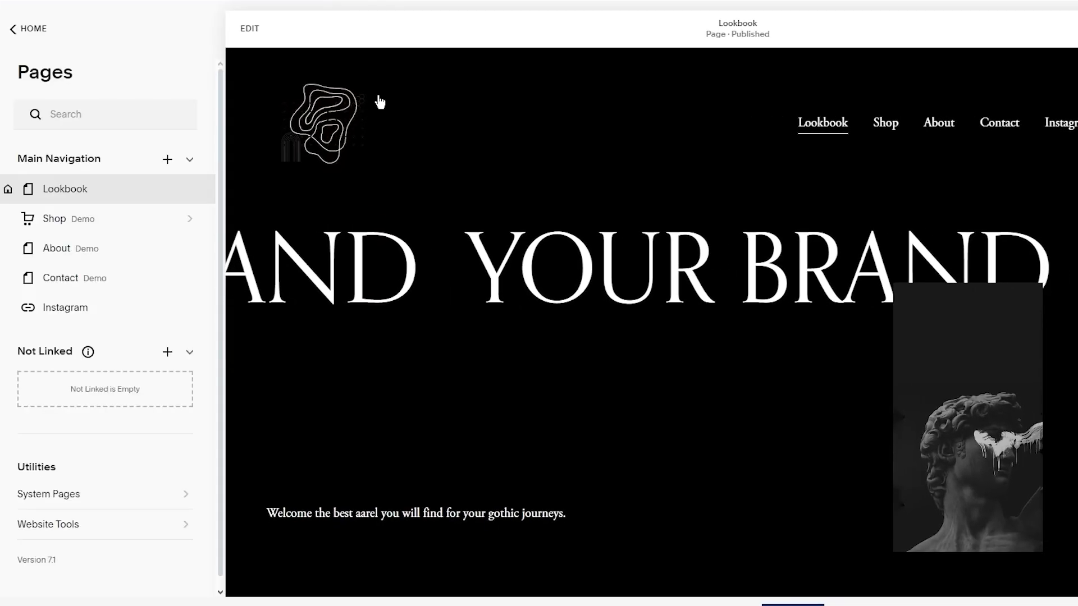
{"action": "left_click", "coordinate": [54, 225]}
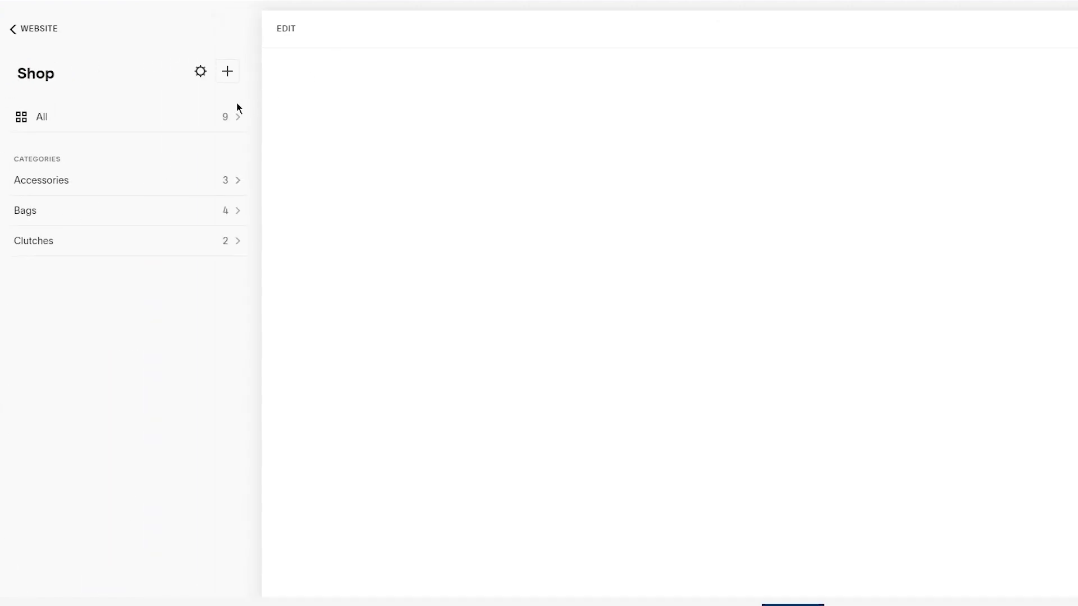
{"action": "left_click", "coordinate": [18, 31]}
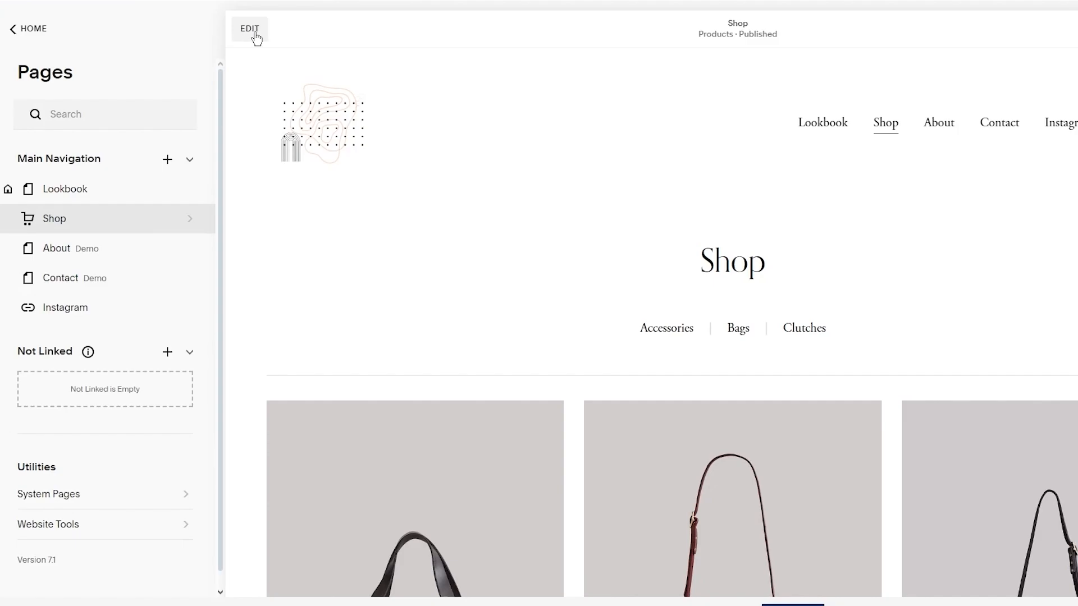
{"action": "left_click", "coordinate": [251, 31]}
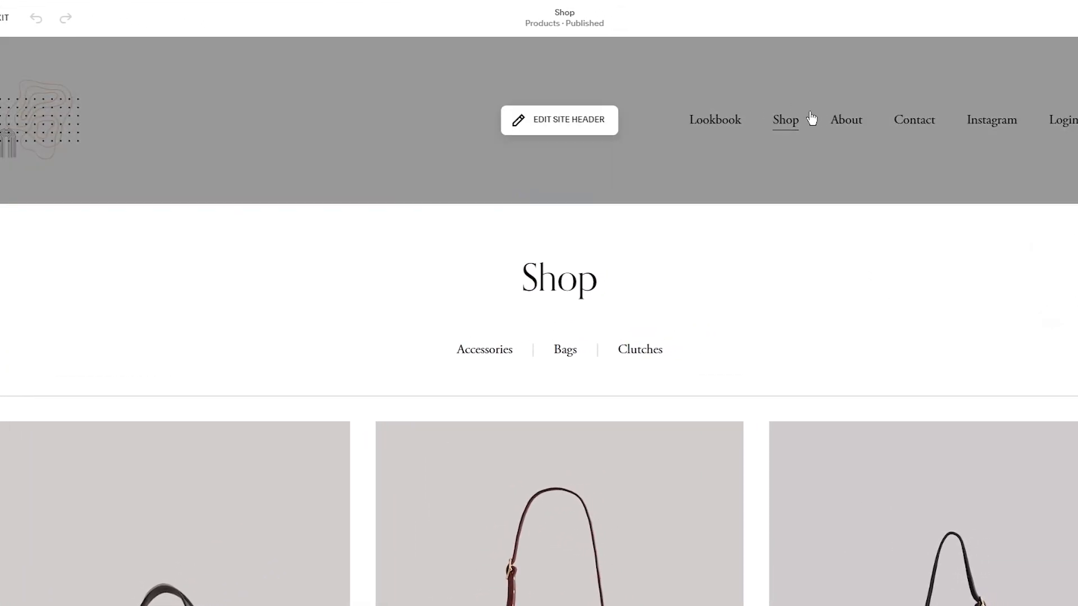
Review the Shop page's demo bag products down to the newsletter sign-up in the footer.
{"action": "scroll", "coordinate": [250, 266], "scroll_direction": "down", "scroll_amount": 8}
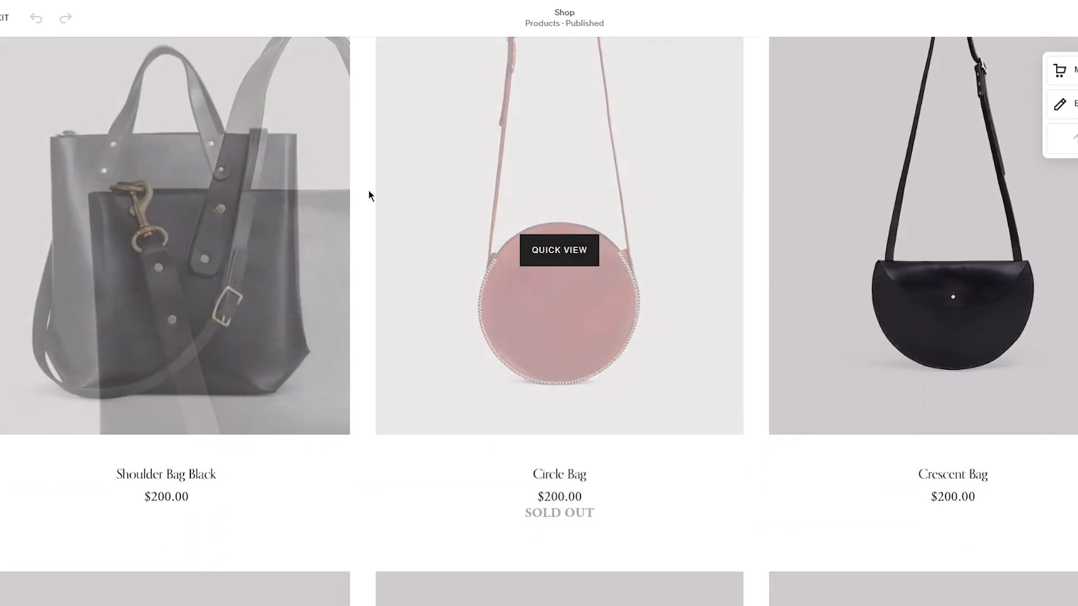
{"action": "scroll", "coordinate": [369, 193], "scroll_direction": "up", "scroll_amount": 5}
{"action": "scroll", "coordinate": [640, 271], "scroll_direction": "down", "scroll_amount": 20}
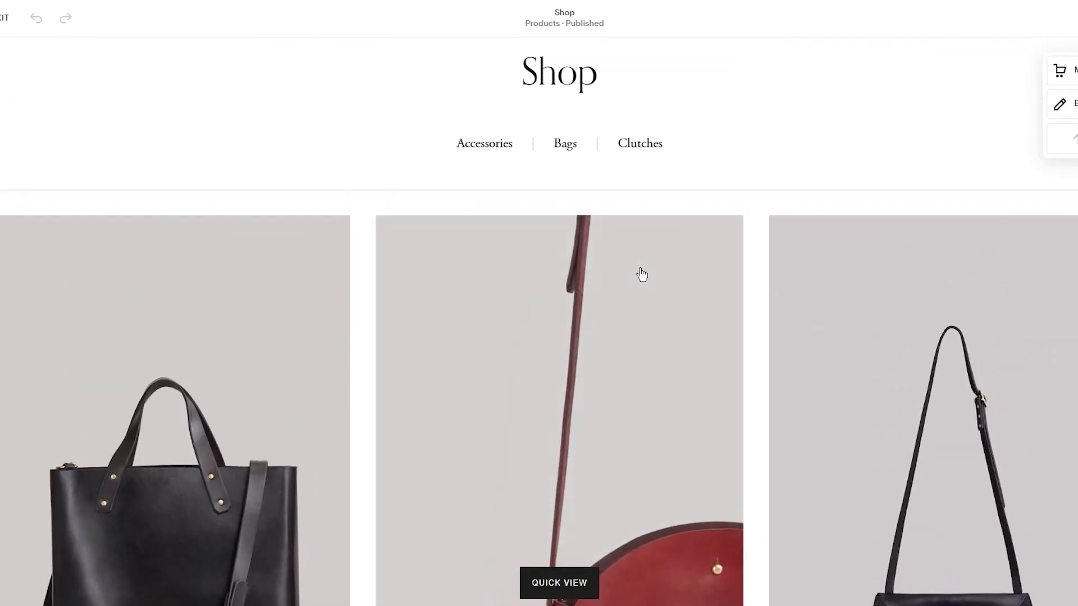
{"action": "scroll", "coordinate": [641, 275], "scroll_direction": "down", "scroll_amount": 10}
{"action": "scroll", "coordinate": [647, 275], "scroll_direction": "up", "scroll_amount": 15}
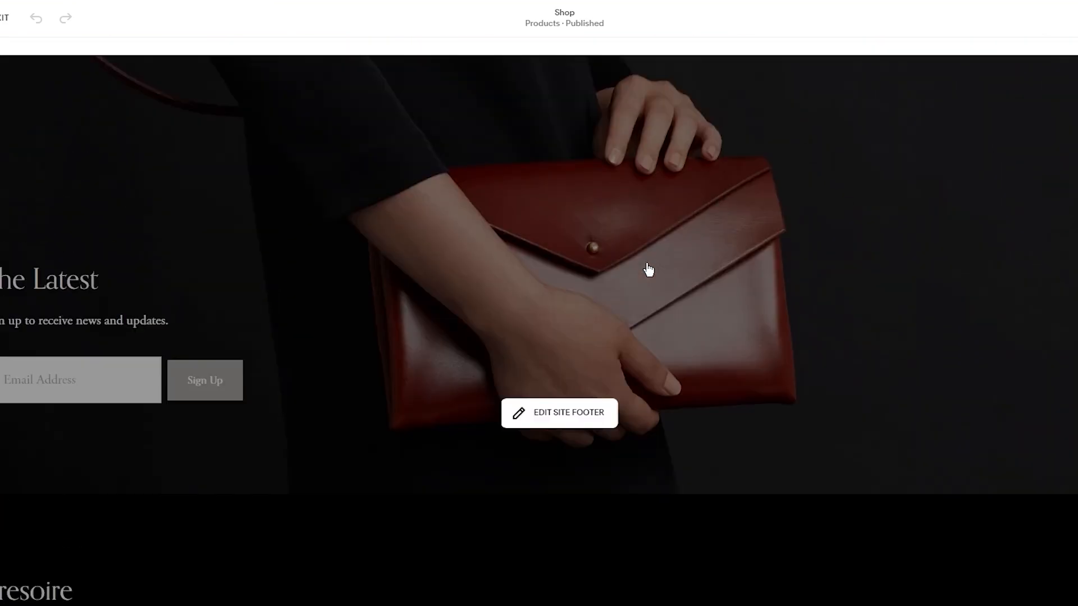
Open the Shop page's list of all products and dismiss the reminder to continue store setup.
{"action": "scroll", "coordinate": [650, 259], "scroll_direction": "up", "scroll_amount": 10}
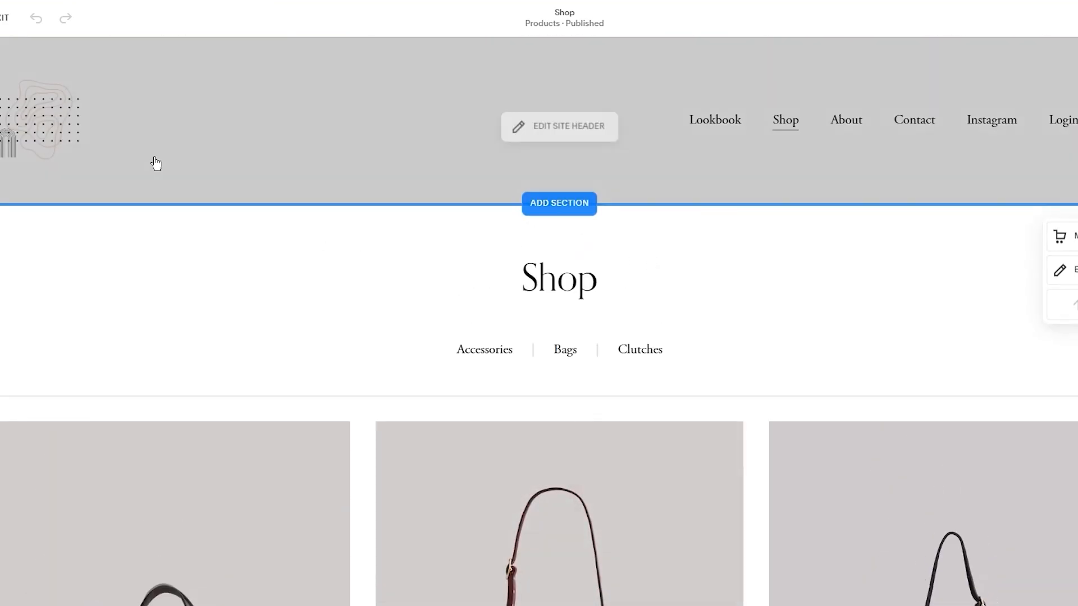
{"action": "scroll", "coordinate": [795, 190], "scroll_direction": "down", "scroll_amount": 6}
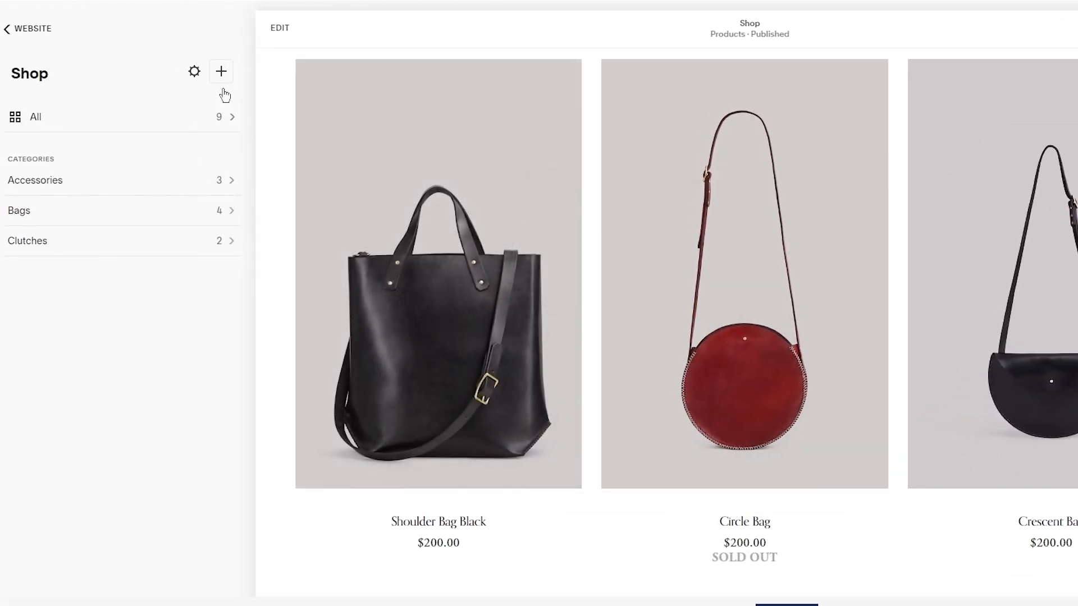
{"action": "left_click", "coordinate": [220, 115]}
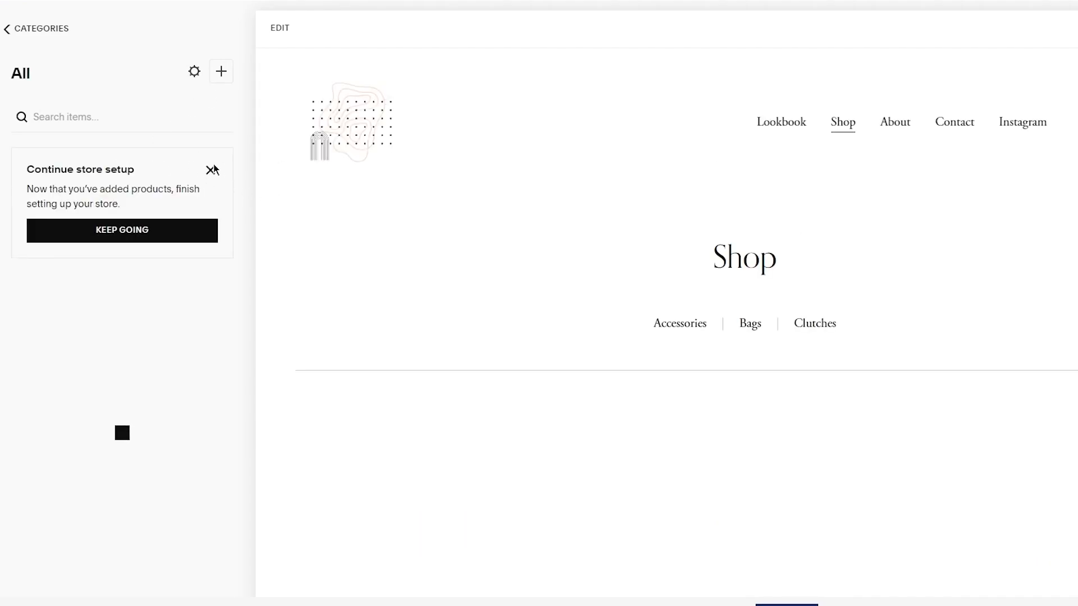
{"action": "left_click", "coordinate": [211, 171]}
Delete all nine demo products from the Shop page, from Shoulder Bag Black to Leather Belt Brown.
{"action": "left_click", "coordinate": [23, 158]}
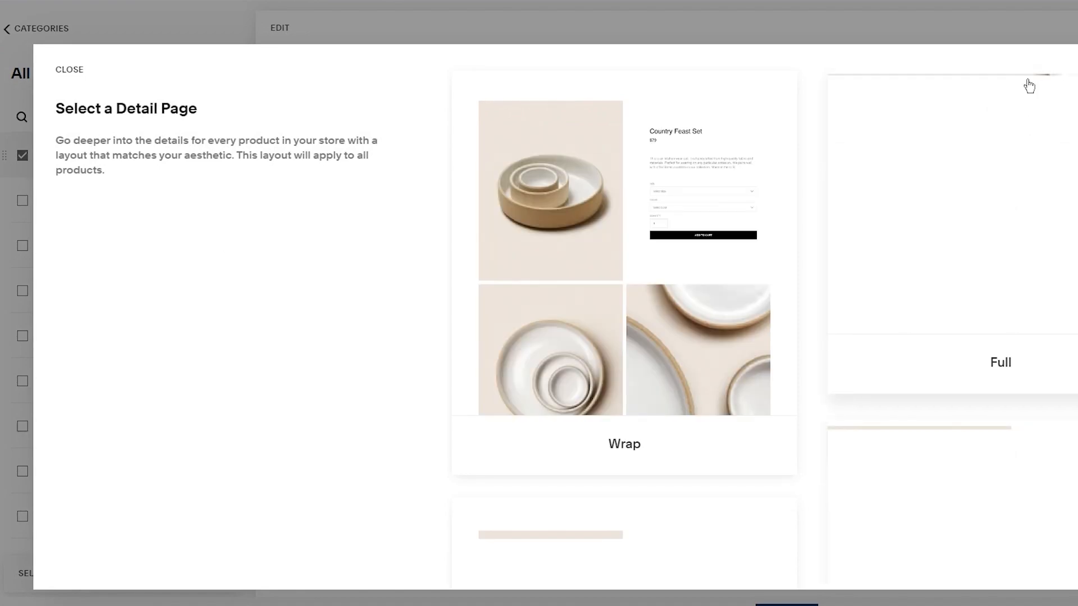
{"action": "left_click", "coordinate": [66, 71]}
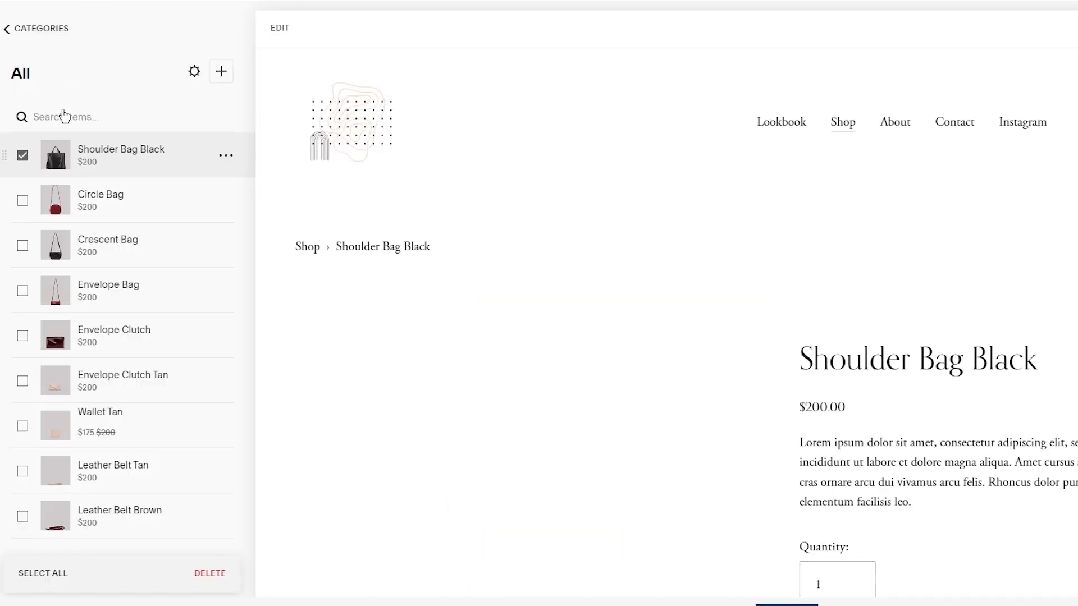
{"action": "left_click", "coordinate": [22, 200]}
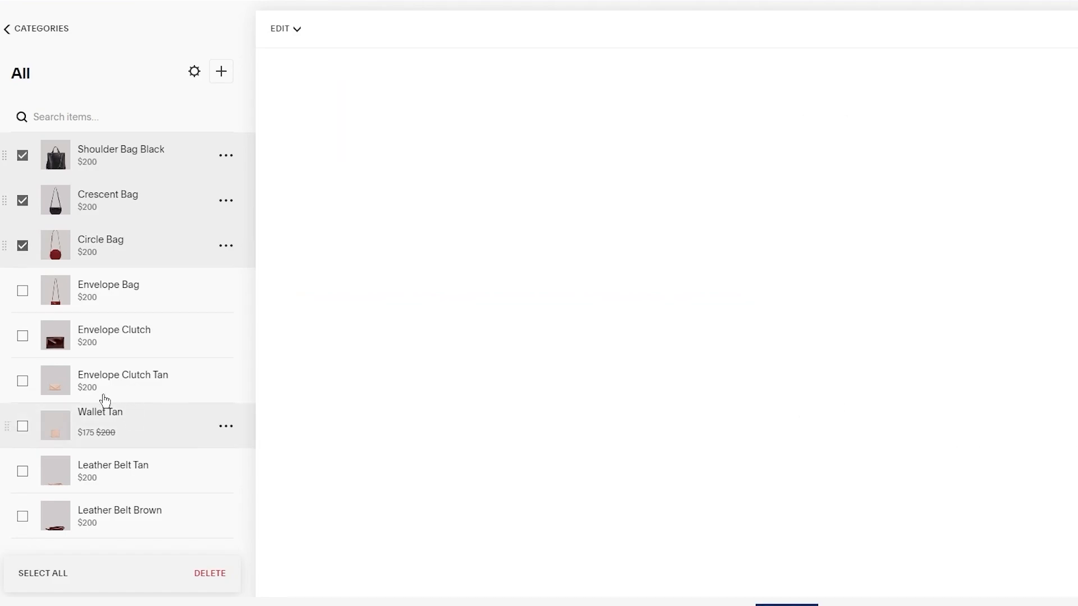
{"action": "left_click", "coordinate": [23, 291]}
{"action": "left_click", "coordinate": [22, 336]}
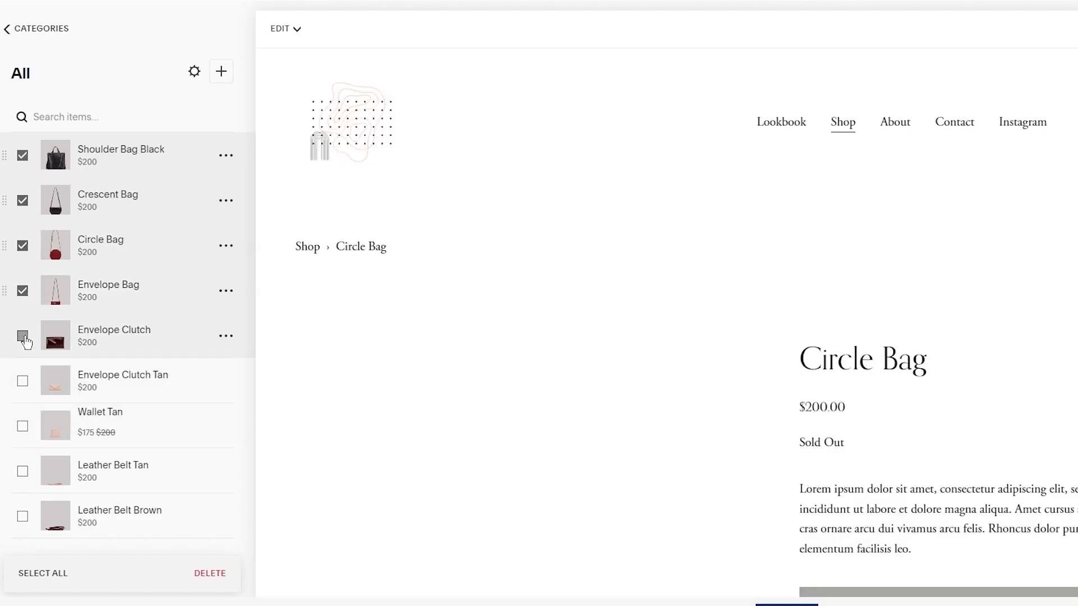
{"action": "left_click", "coordinate": [22, 381]}
{"action": "left_click", "coordinate": [22, 426]}
{"action": "left_click", "coordinate": [22, 471]}
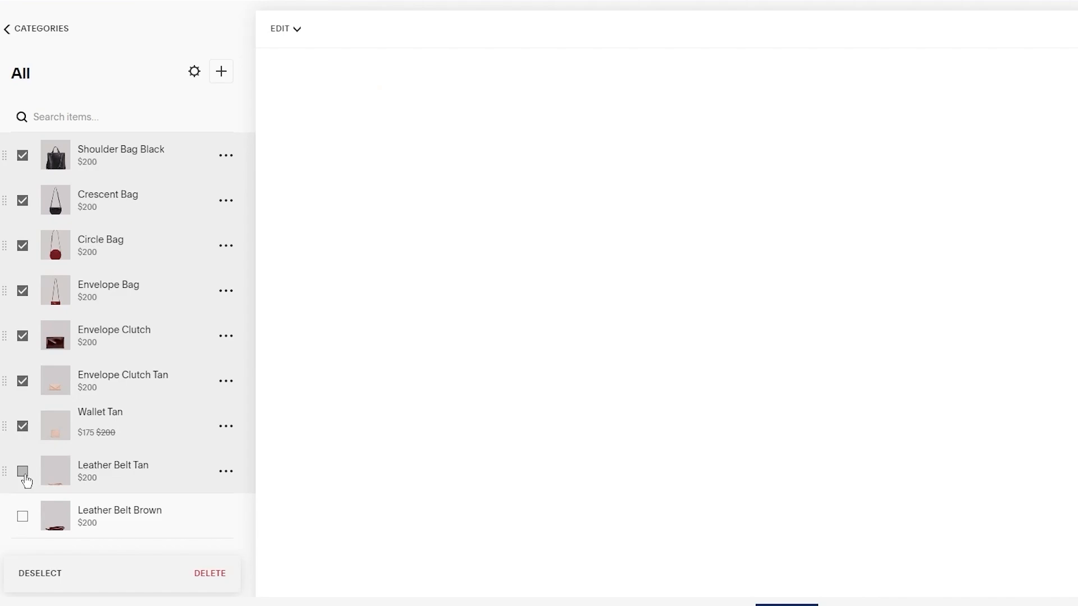
{"action": "left_click", "coordinate": [23, 516]}
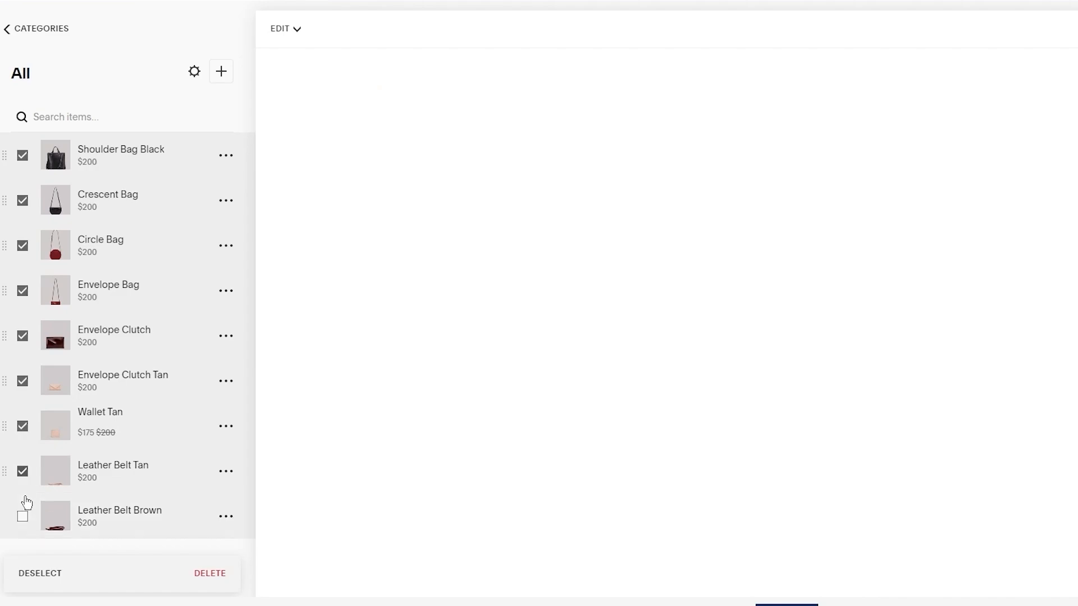
{"action": "left_click", "coordinate": [211, 573]}
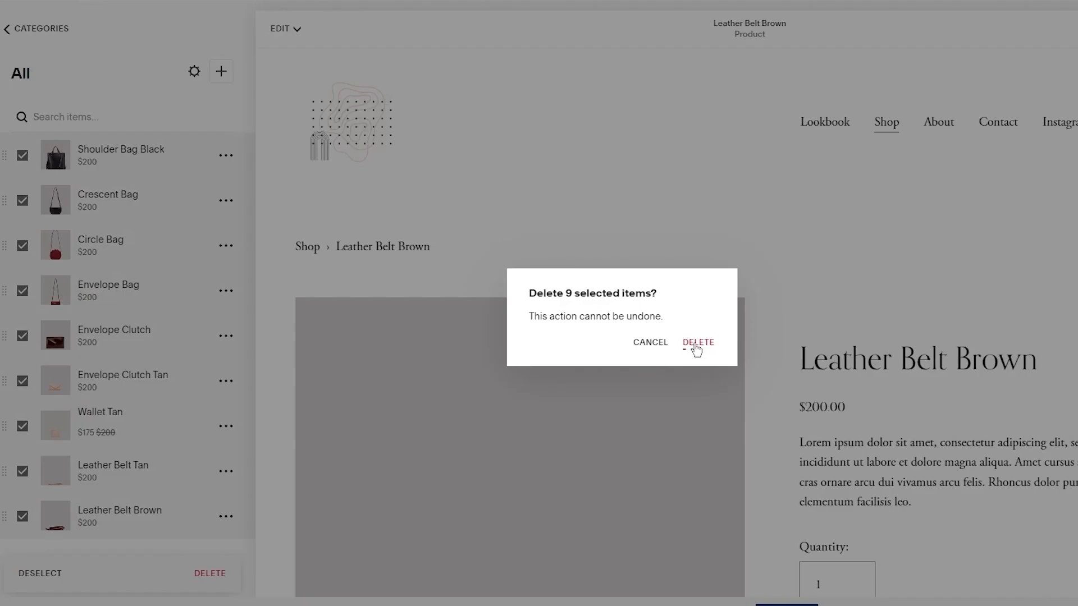
{"action": "left_click", "coordinate": [696, 345]}
Create a new physical product for the shop and name it "Black Hoodie".
{"action": "left_click", "coordinate": [225, 75]}
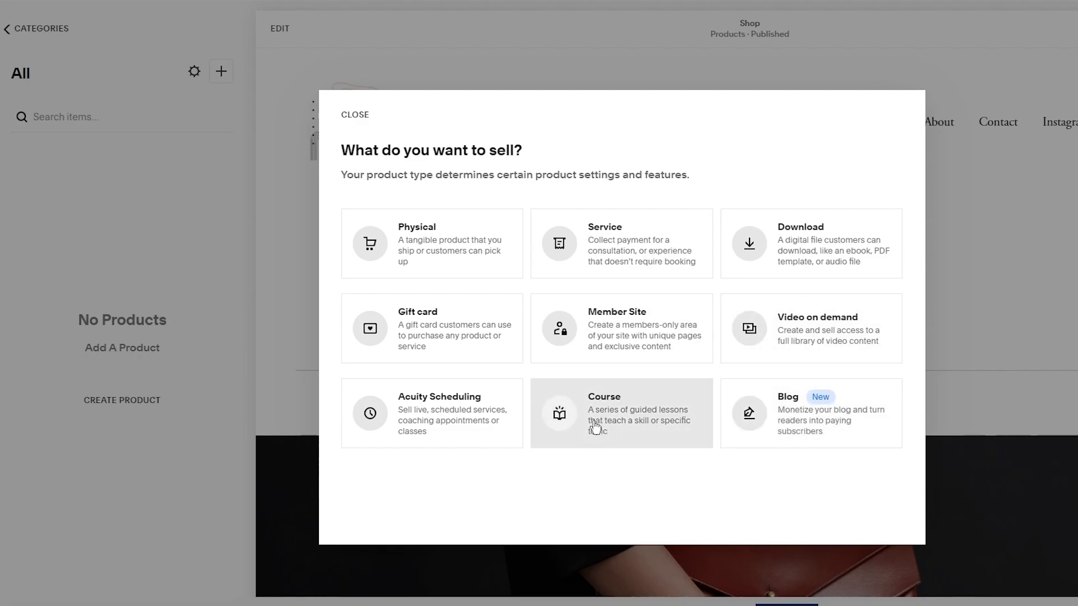
{"action": "left_click", "coordinate": [488, 247]}
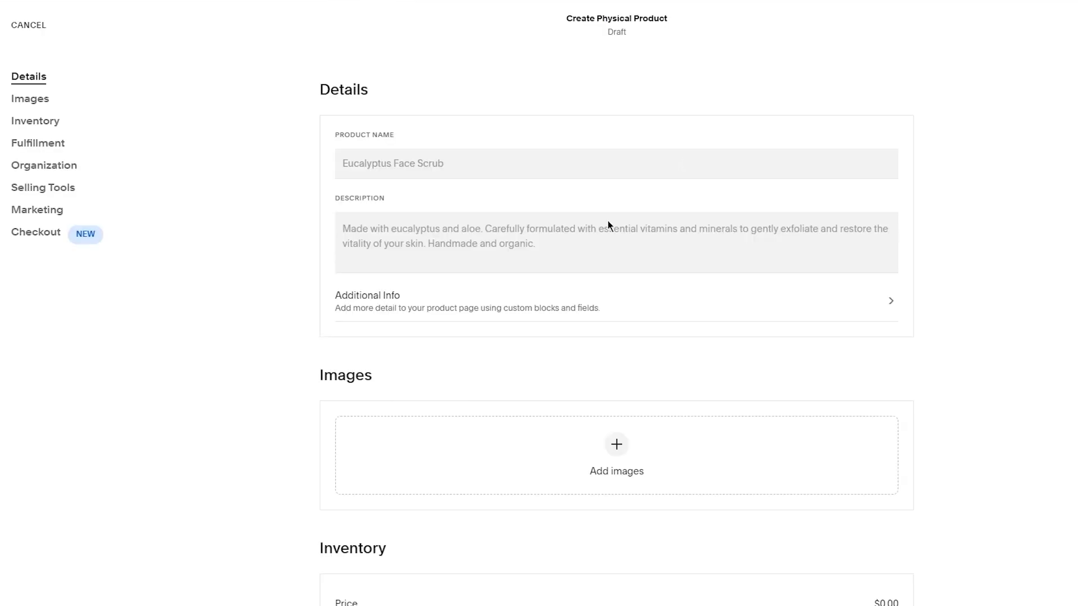
{"action": "left_click", "coordinate": [421, 158]}
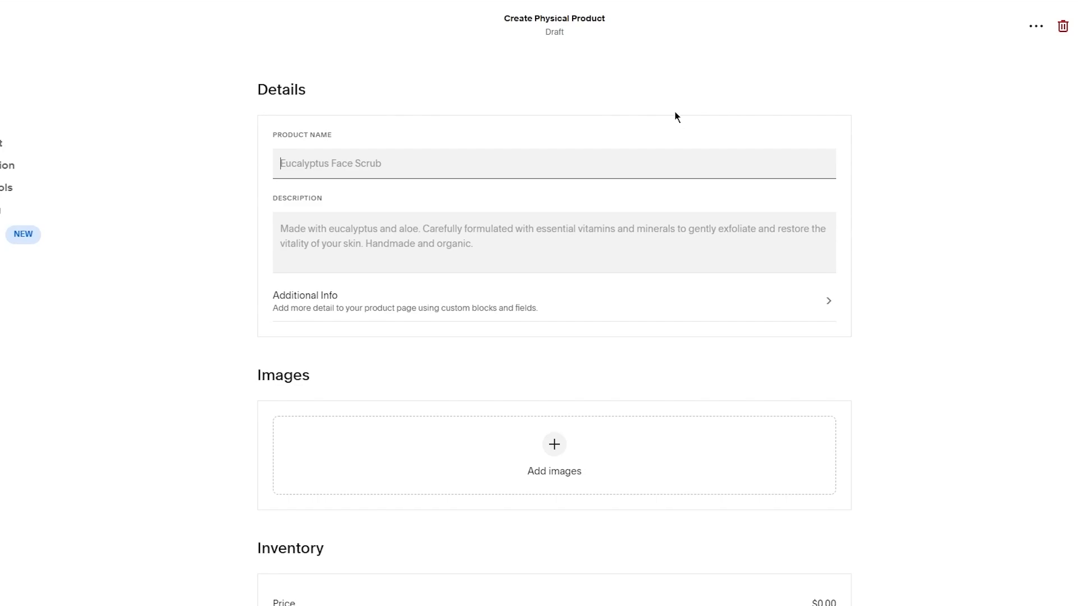
{"action": "type", "text": "Black Hoodie"}
Enter the product description "Made from genuine cotton. For your gothic journeys. 100 ercent style efficient.".
{"action": "left_click", "coordinate": [480, 251]}
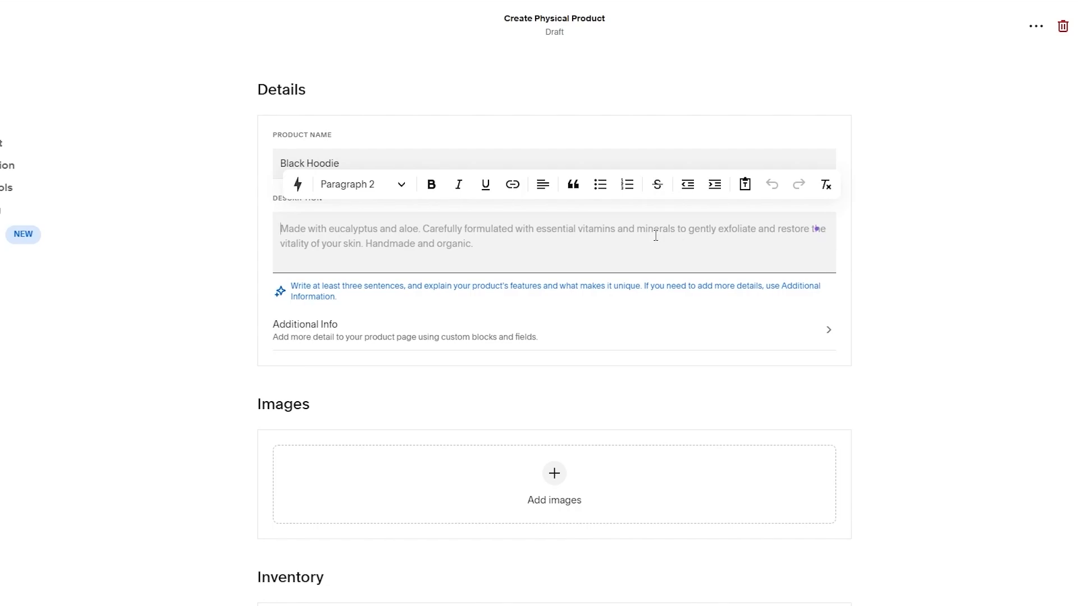
{"action": "type", "text": "Made"}
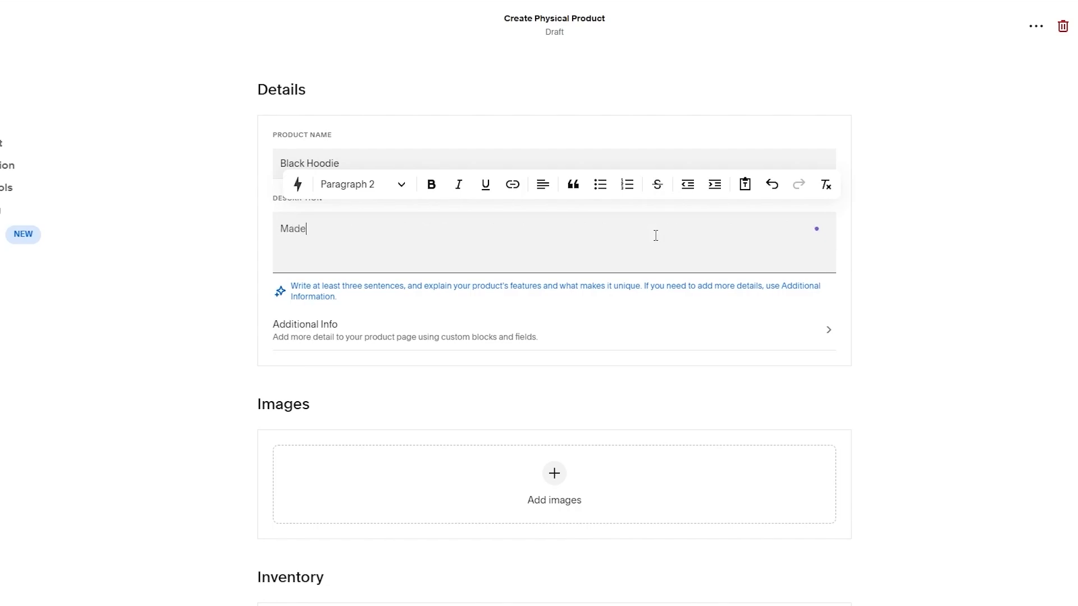
{"action": "type", "text": " from genuine cotton. For your gothic journeys."}
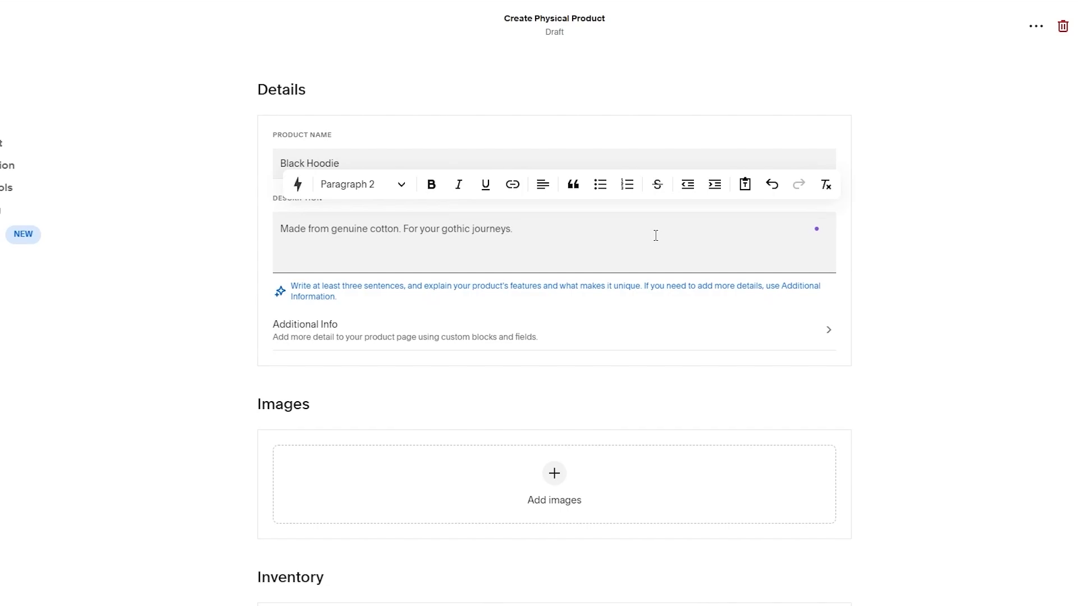
{"action": "type", "text": " 100 ercent style efficien"}
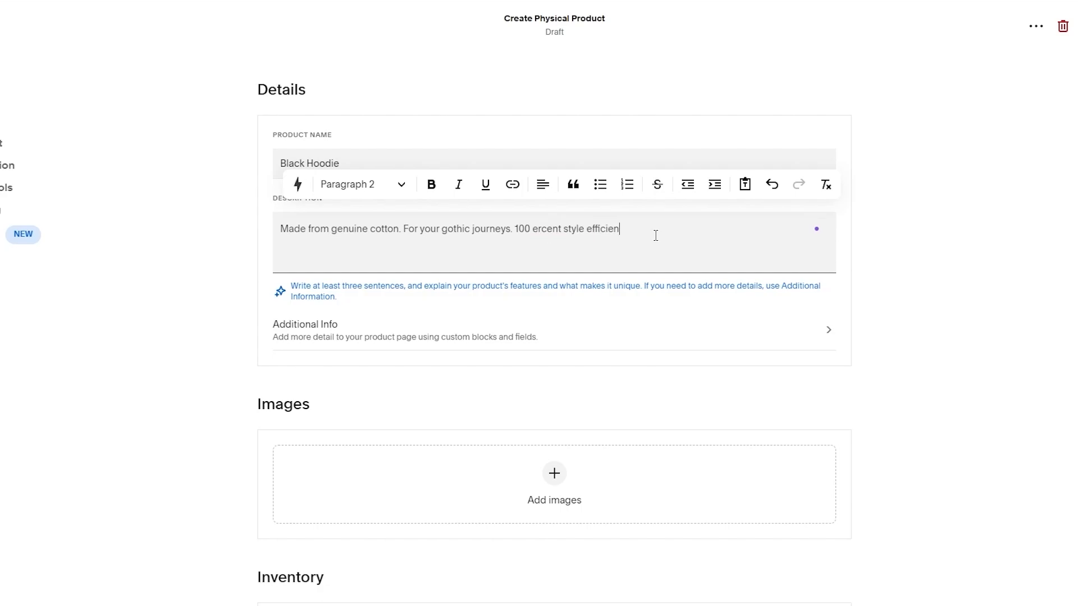
{"action": "type", "text": "t/"}
{"action": "key", "text": "BackSpace"}
{"action": "left_click", "coordinate": [980, 159]}
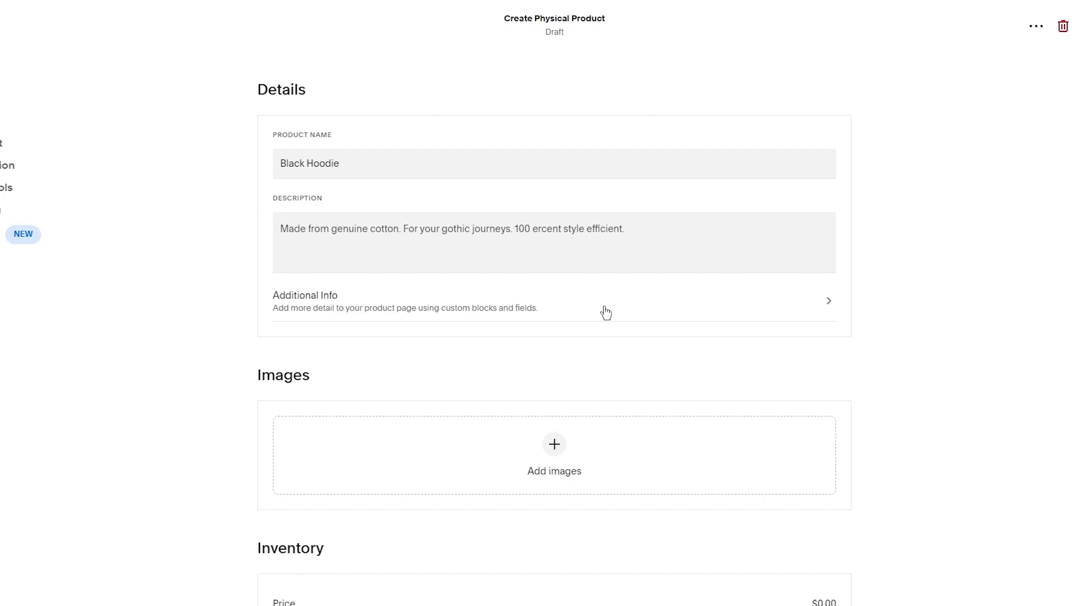
Upload the file "statue front (1).png" as the Black Hoodie's product image.
{"action": "scroll", "coordinate": [604, 313], "scroll_direction": "down", "scroll_amount": 1}
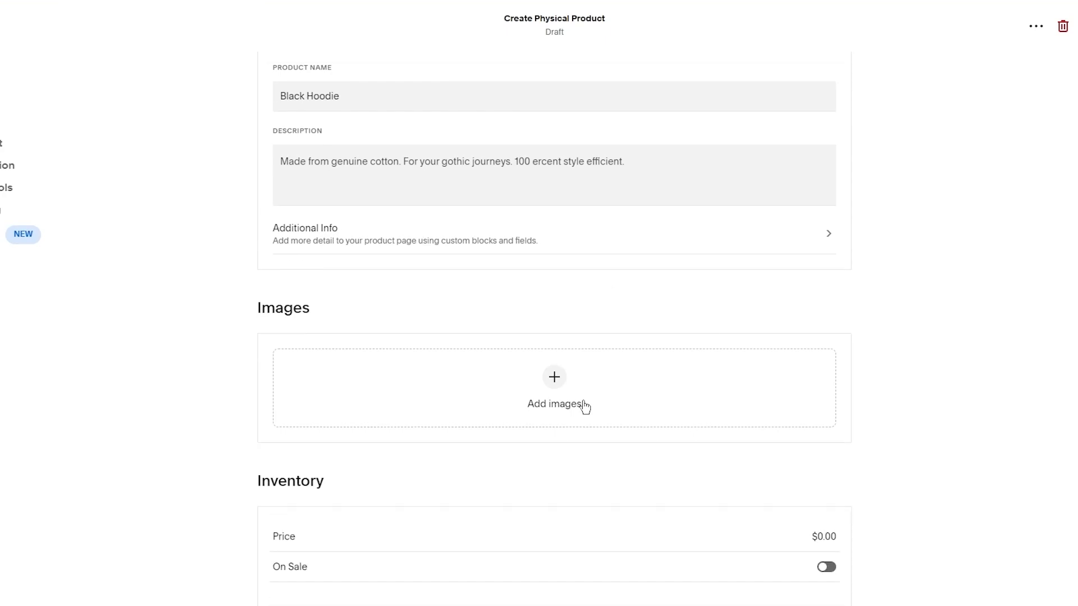
{"action": "left_click", "coordinate": [554, 377]}
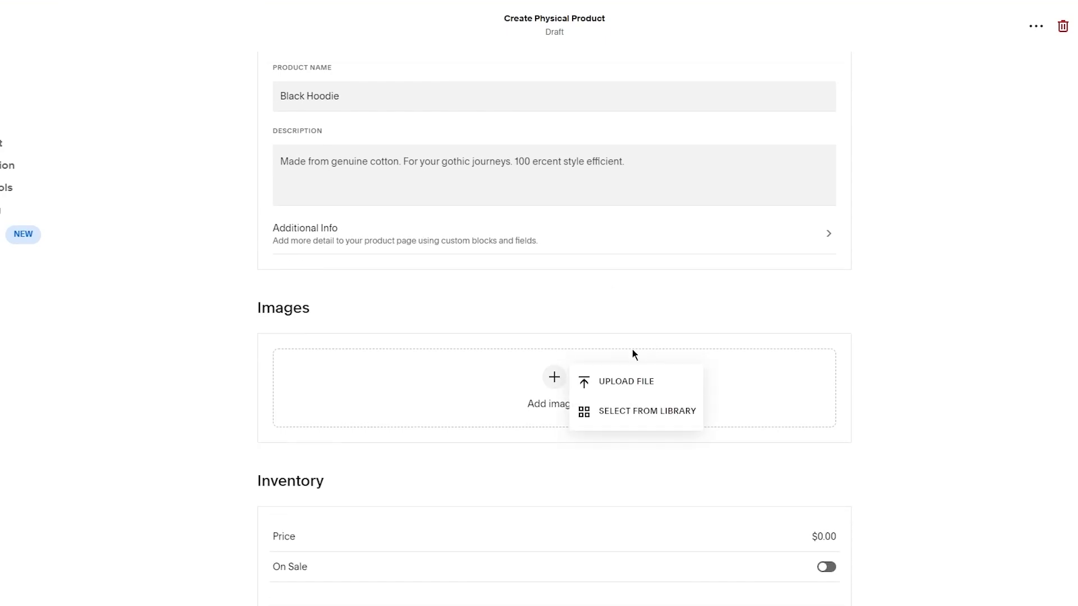
{"action": "left_click", "coordinate": [616, 377]}
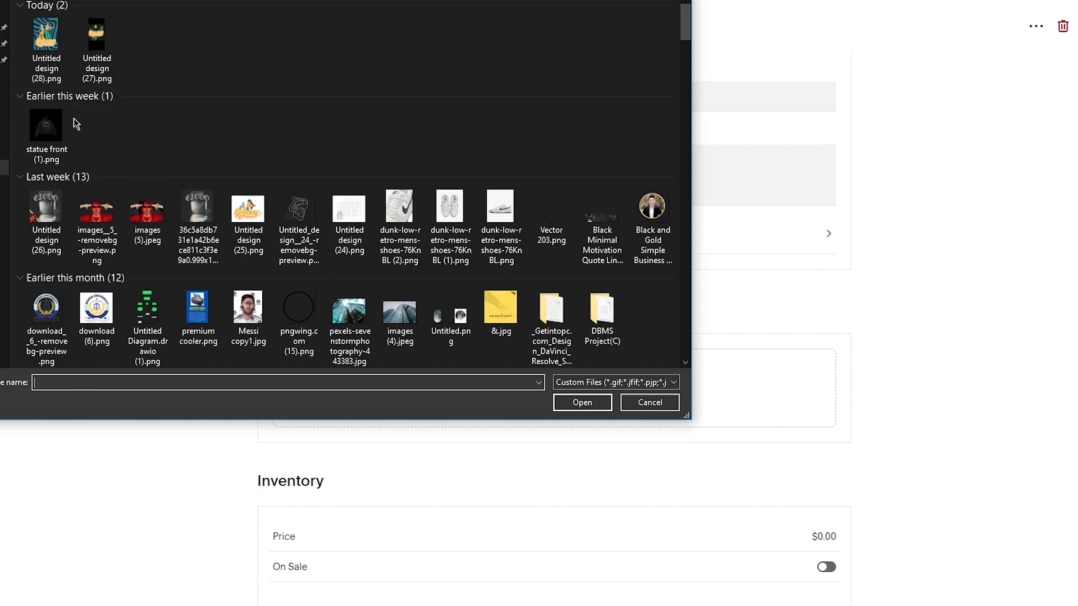
{"action": "double_click", "coordinate": [68, 124]}
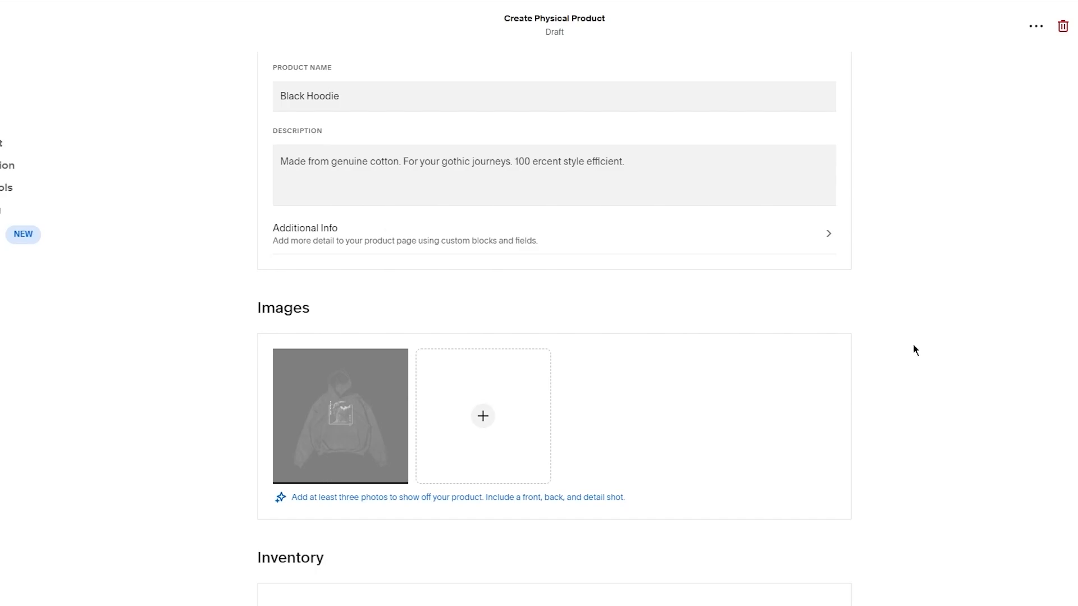
{"action": "scroll", "coordinate": [761, 354], "scroll_direction": "down", "scroll_amount": 5}
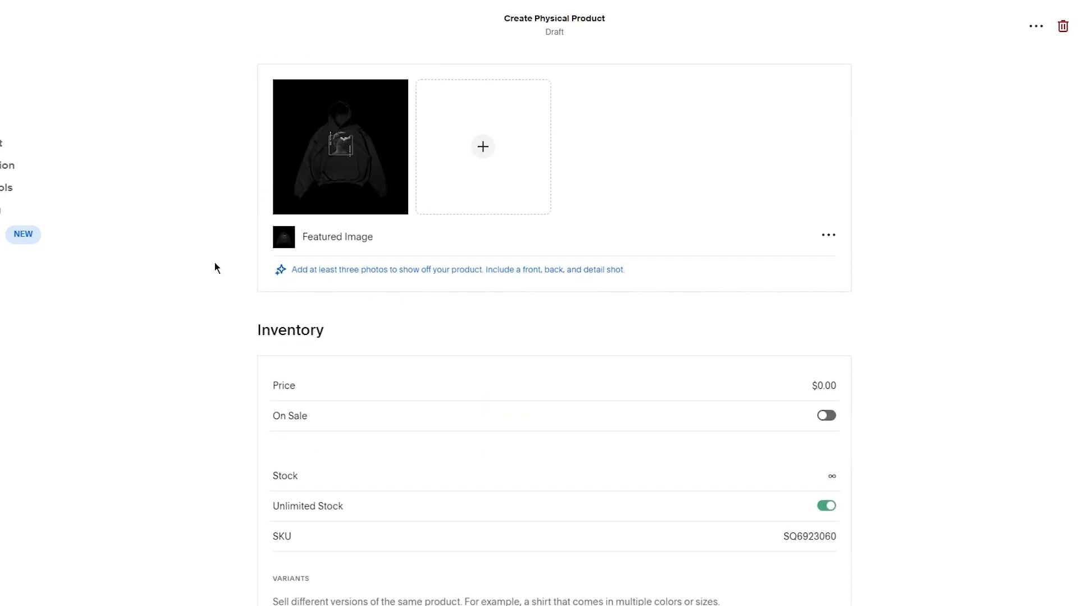
{"action": "left_click_drag", "start_coordinate": [629, 289], "coordinate": [295, 286]}
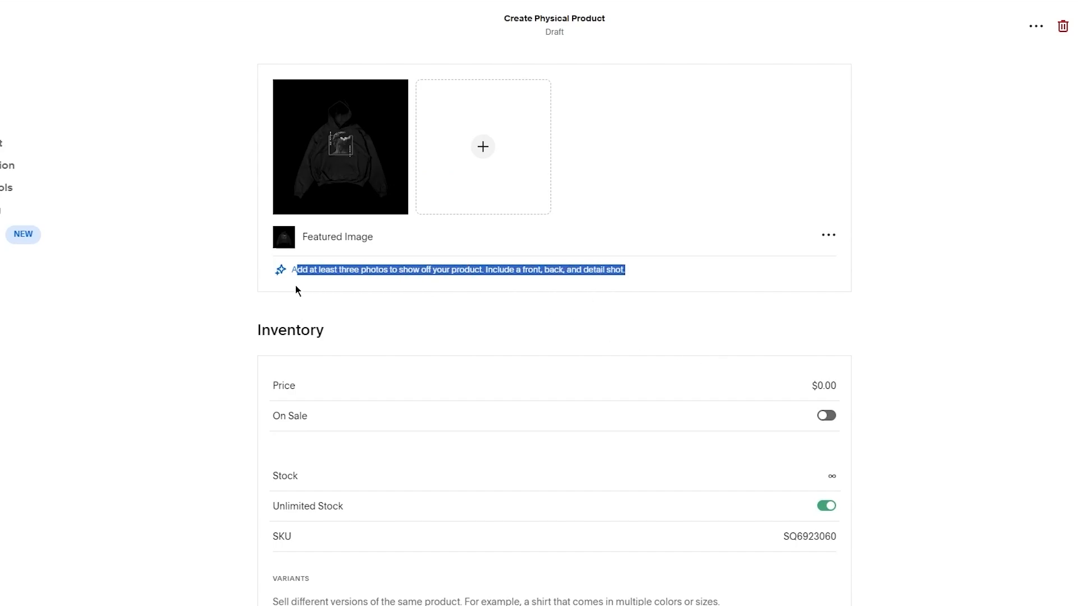
{"action": "left_click", "coordinate": [188, 255]}
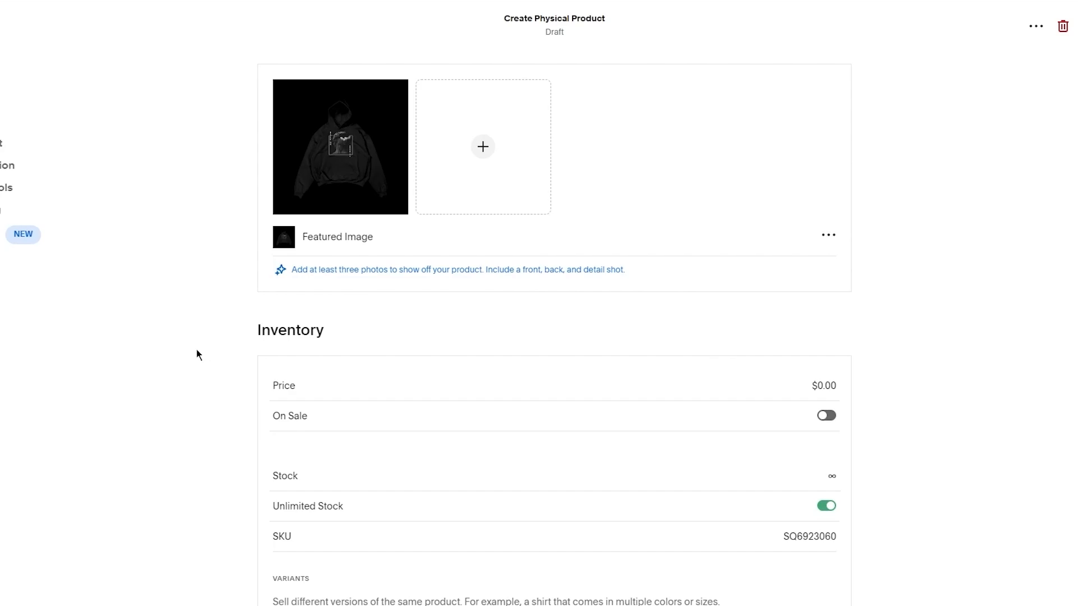
Set the Black Hoodie's price to $24.99 in its inventory details.
{"action": "scroll", "coordinate": [141, 315], "scroll_direction": "down", "scroll_amount": 5}
{"action": "scroll", "coordinate": [156, 284], "scroll_direction": "up", "scroll_amount": 3}
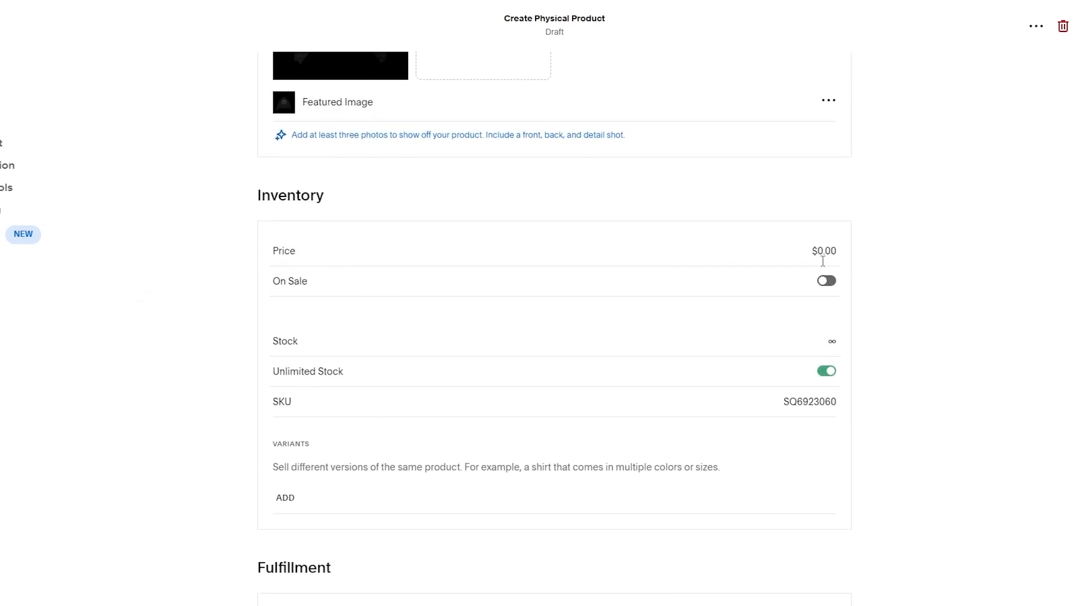
{"action": "left_click", "coordinate": [822, 261]}
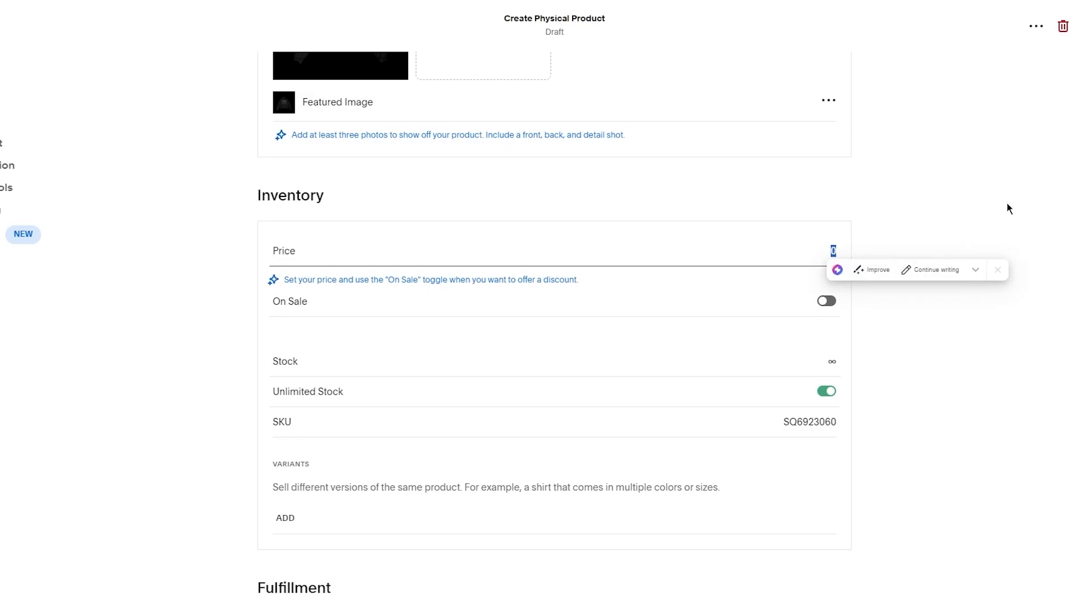
{"action": "type", "text": "24"}
{"action": "type", "text": ".99"}
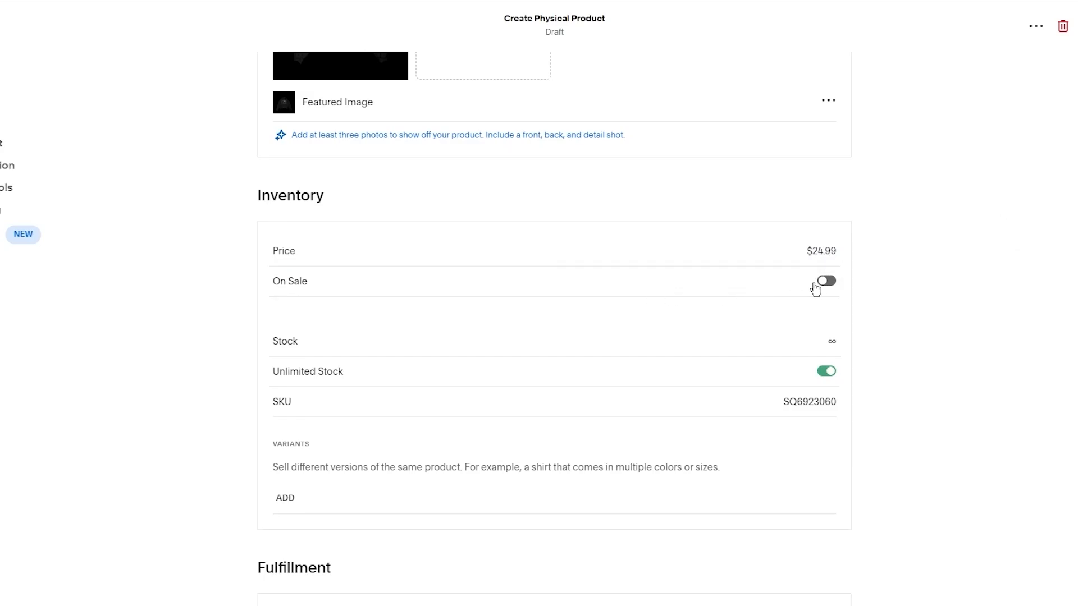
Put the Black Hoodie on sale with a sale price of $21.99.
{"action": "left_click", "coordinate": [826, 283]}
{"action": "left_click", "coordinate": [809, 307]}
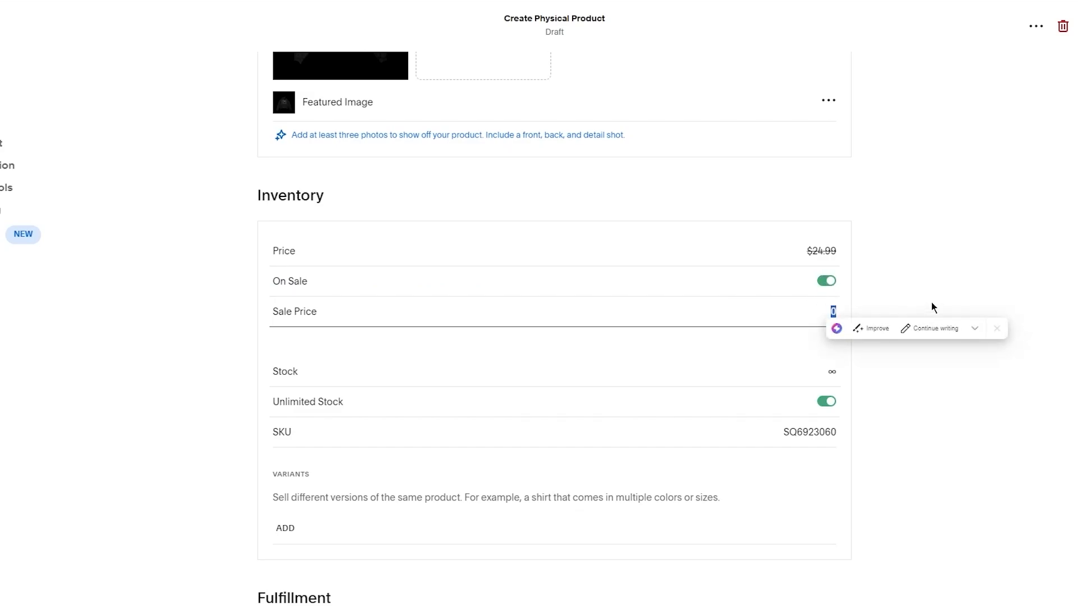
{"action": "type", "text": "21.99"}
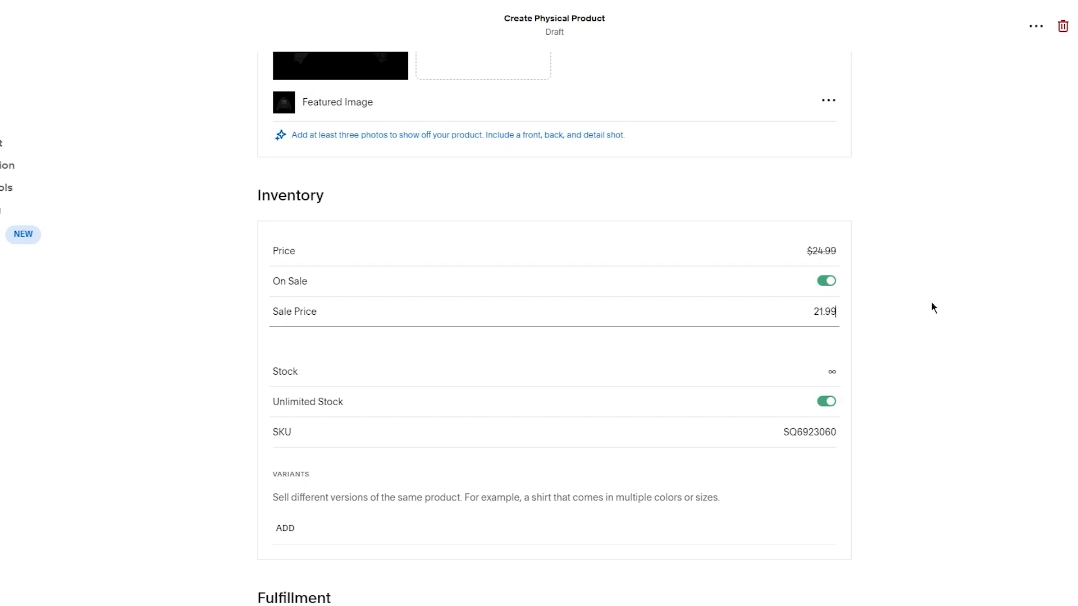
{"action": "left_click", "coordinate": [931, 307]}
{"action": "scroll", "coordinate": [895, 281], "scroll_direction": "down", "scroll_amount": 2}
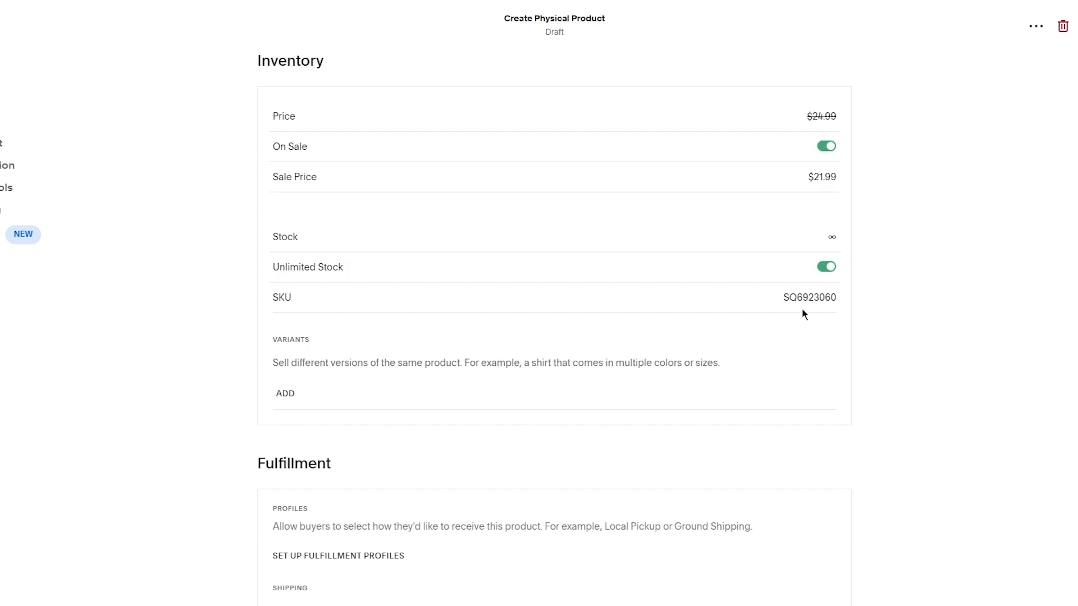
{"action": "left_click_drag", "start_coordinate": [813, 299], "coordinate": [773, 299]}
{"action": "left_click", "coordinate": [956, 303]}
Start adding product variants to the Black Hoodie with a Color option containing Navy and White.
{"action": "scroll", "coordinate": [494, 356], "scroll_direction": "down", "scroll_amount": 1}
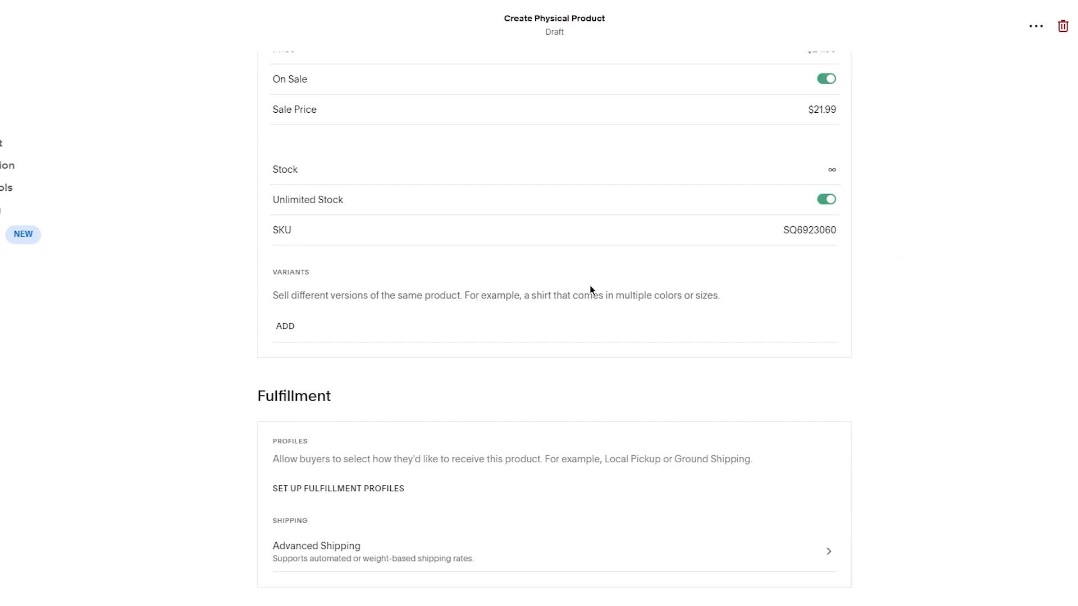
{"action": "left_click", "coordinate": [288, 326]}
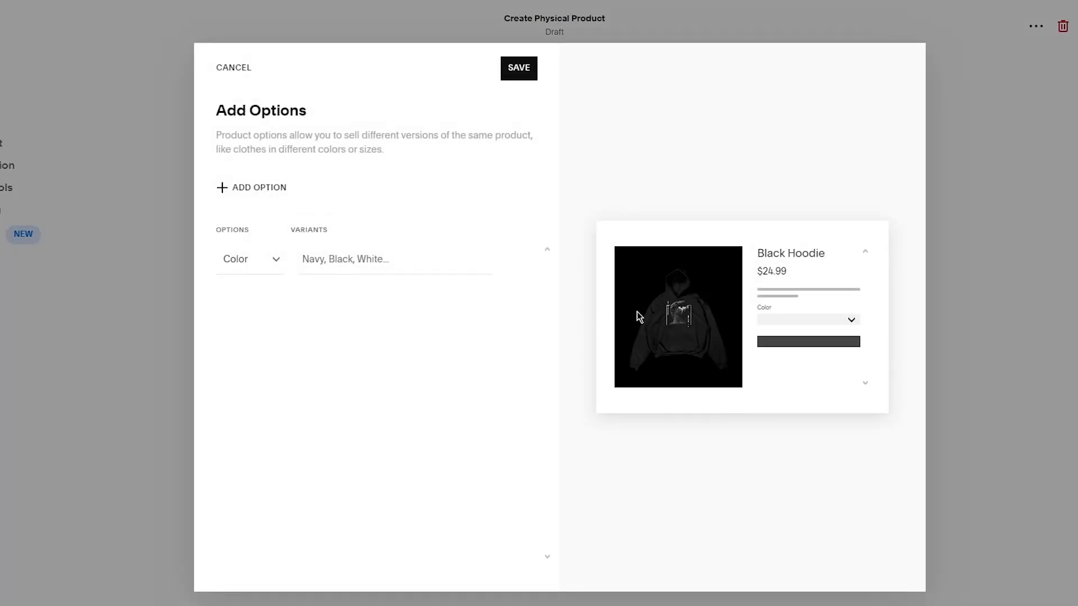
{"action": "left_click", "coordinate": [278, 263]}
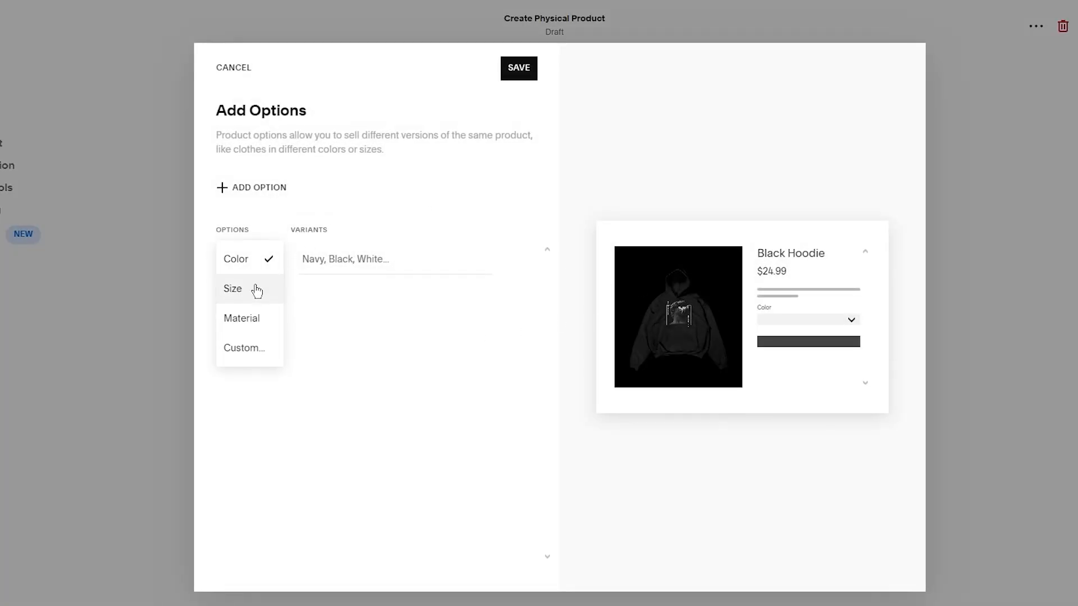
{"action": "left_click", "coordinate": [260, 260]}
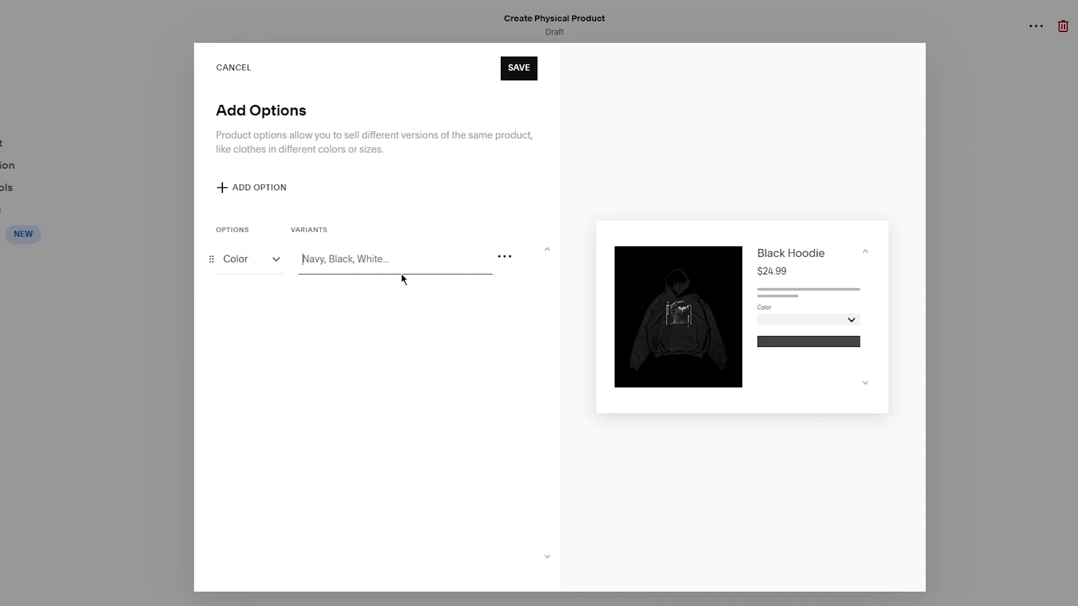
{"action": "type", "text": "Navy"}
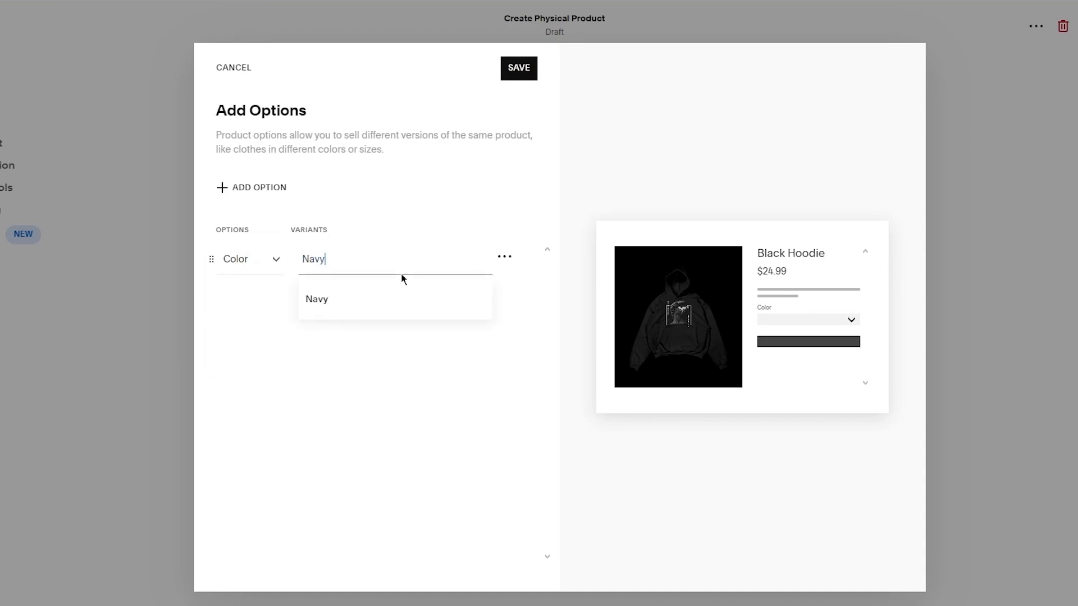
{"action": "key", "text": "Return"}
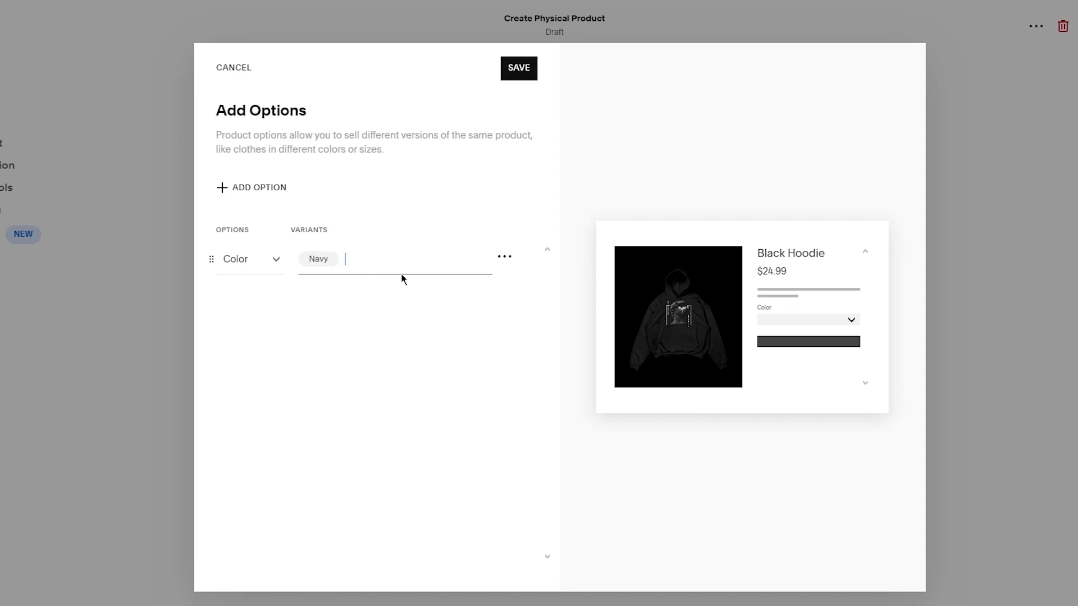
{"action": "type", "text": "White"}
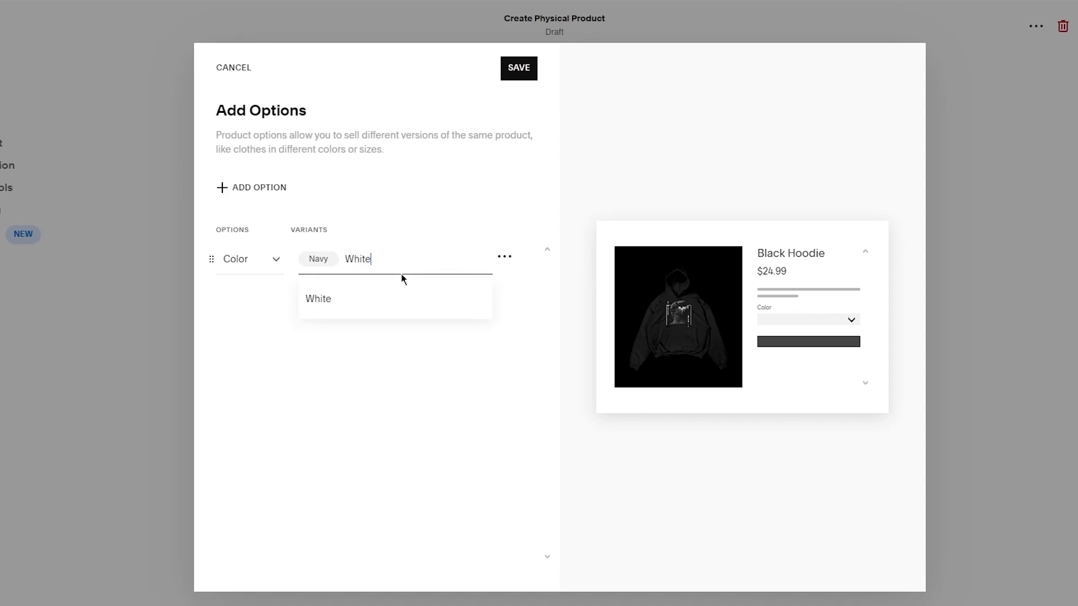
{"action": "key", "text": "Return"}
{"action": "type", "text": "a"}
{"action": "key", "text": "BackSpace"}
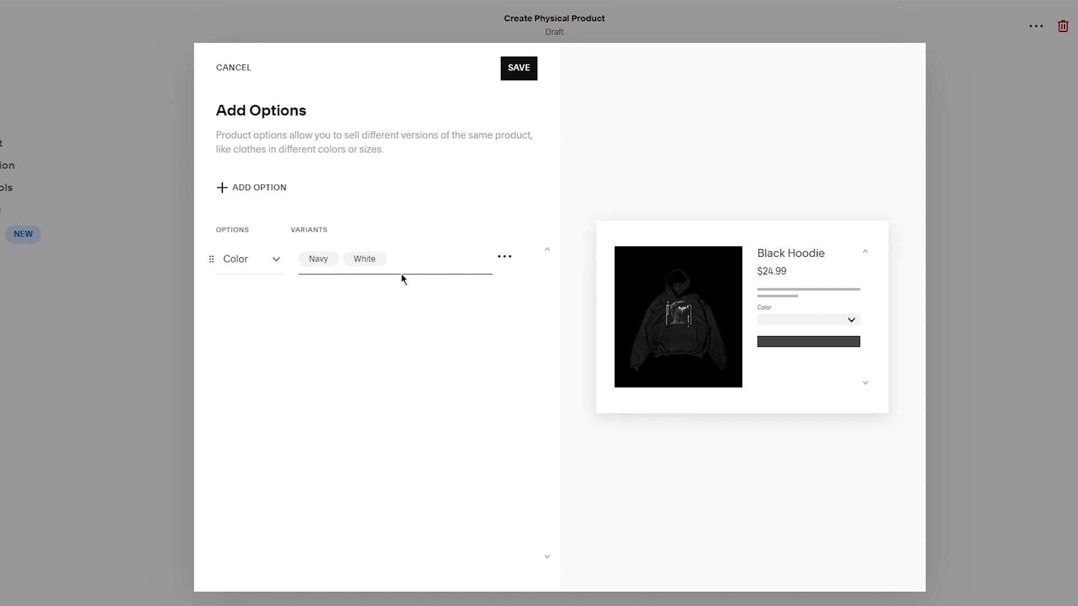
Add beige, red and Maroon to the Color option's variants.
{"action": "type", "text": "beige"}
{"action": "key", "text": "Return"}
{"action": "type", "text": "red"}
{"action": "key", "text": "Return"}
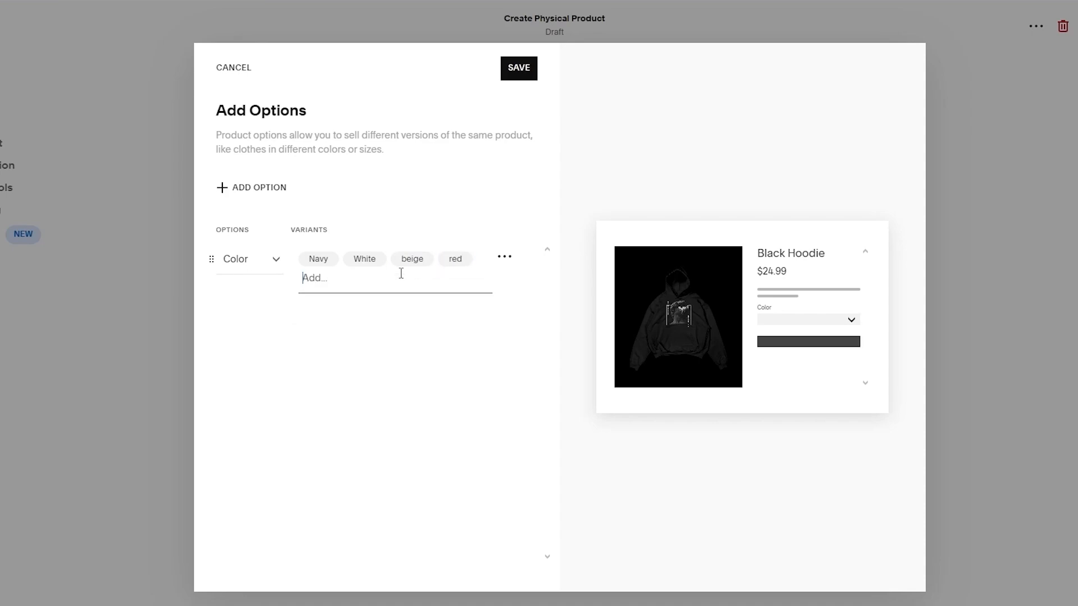
{"action": "type", "text": "mar"}
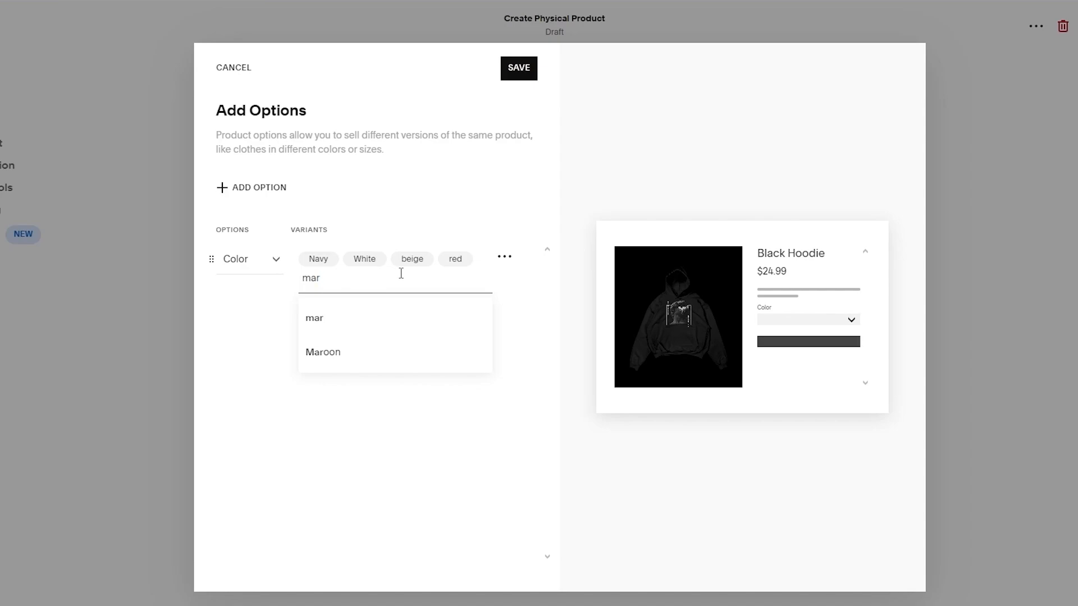
{"action": "left_click", "coordinate": [387, 349]}
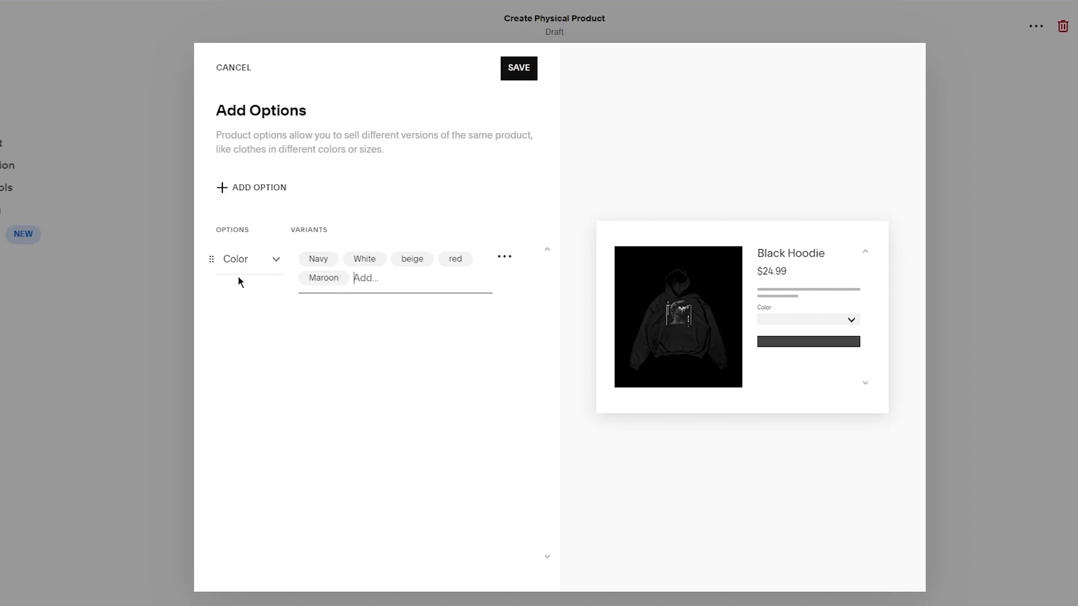
Add a Size option to the Black Hoodie with the variants Small, Medium and Large.
{"action": "left_click", "coordinate": [279, 189]}
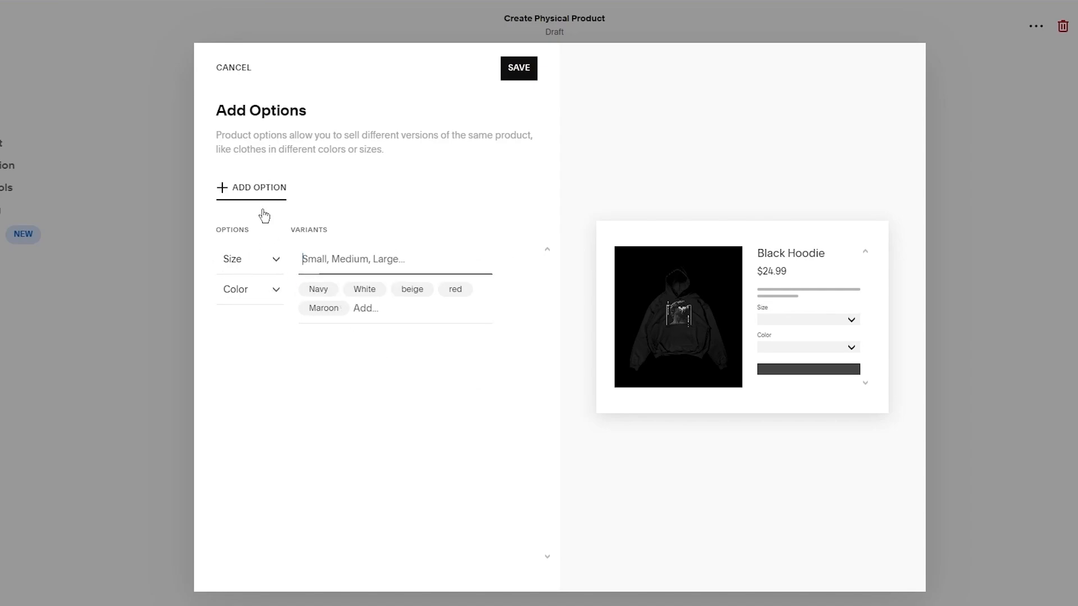
{"action": "left_click", "coordinate": [263, 261]}
{"action": "left_click", "coordinate": [247, 262]}
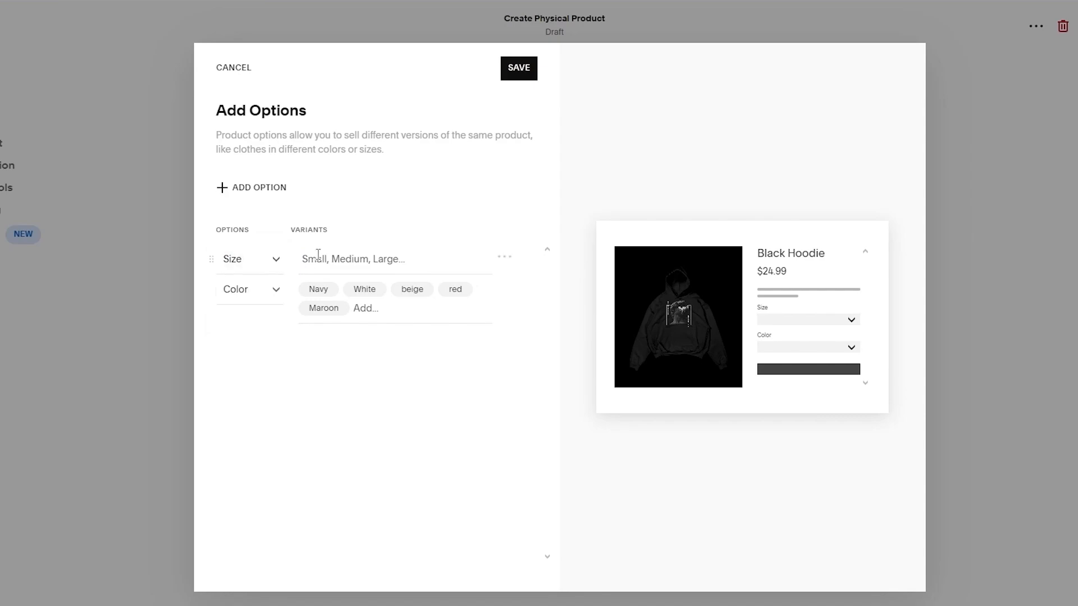
{"action": "left_click", "coordinate": [318, 256]}
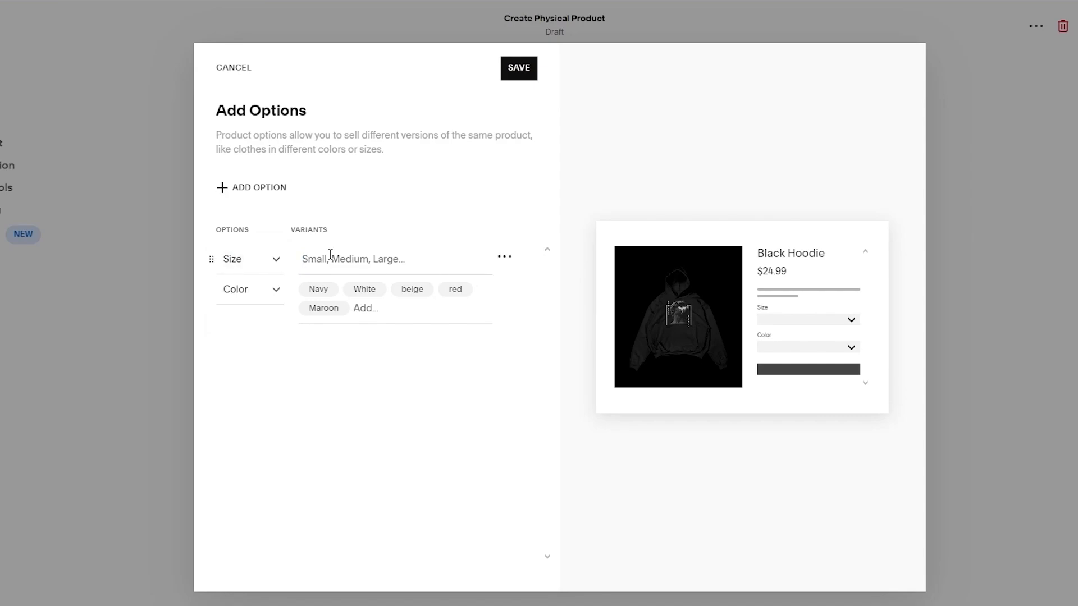
{"action": "type", "text": "S"}
{"action": "left_click", "coordinate": [337, 331]}
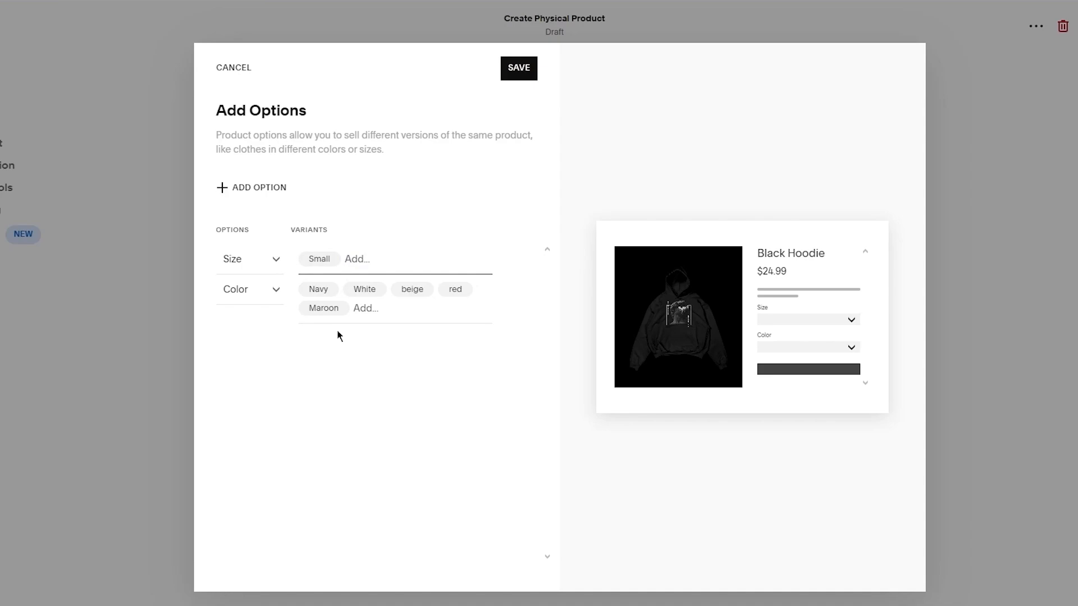
{"action": "type", "text": "med"}
{"action": "left_click", "coordinate": [337, 332]}
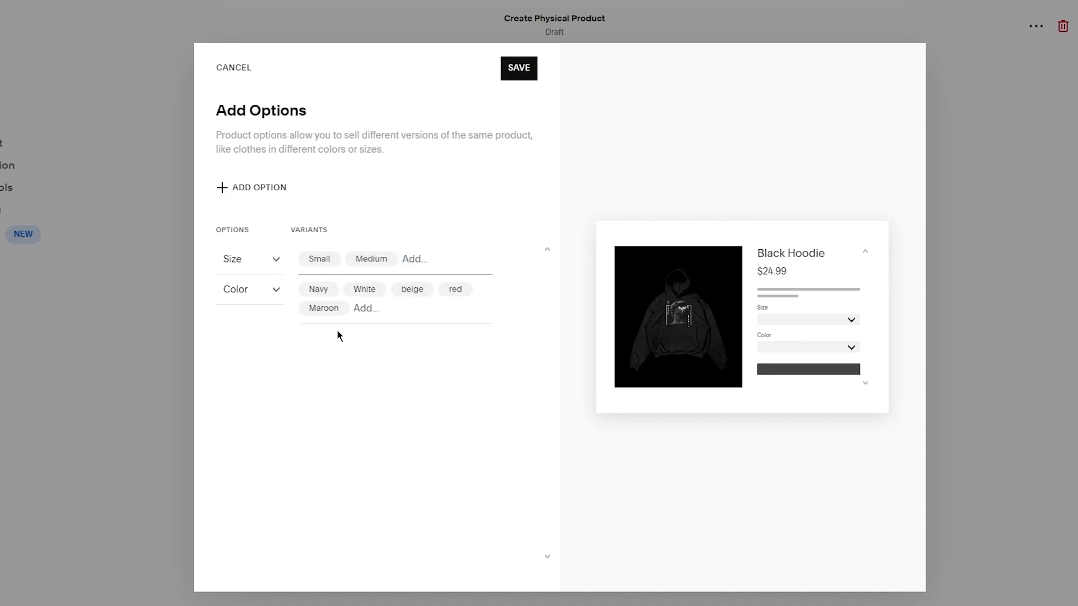
{"action": "type", "text": "lar"}
{"action": "left_click", "coordinate": [337, 332]}
Extend the Size option with the XLarge and XXLarge variants.
{"action": "type", "text": "x"}
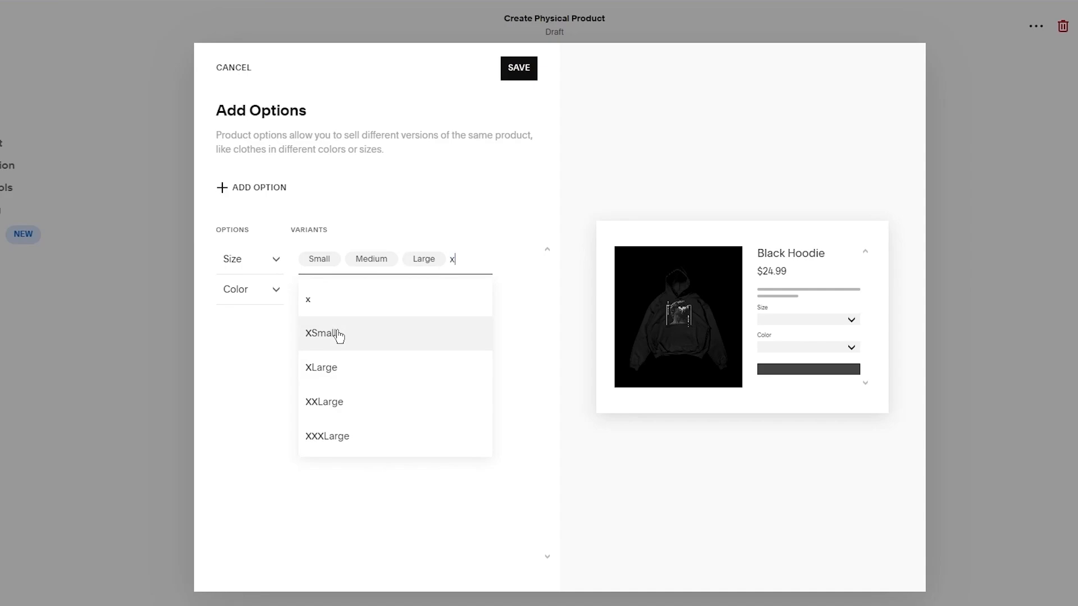
{"action": "left_click", "coordinate": [333, 365]}
{"action": "type", "text": "x"}
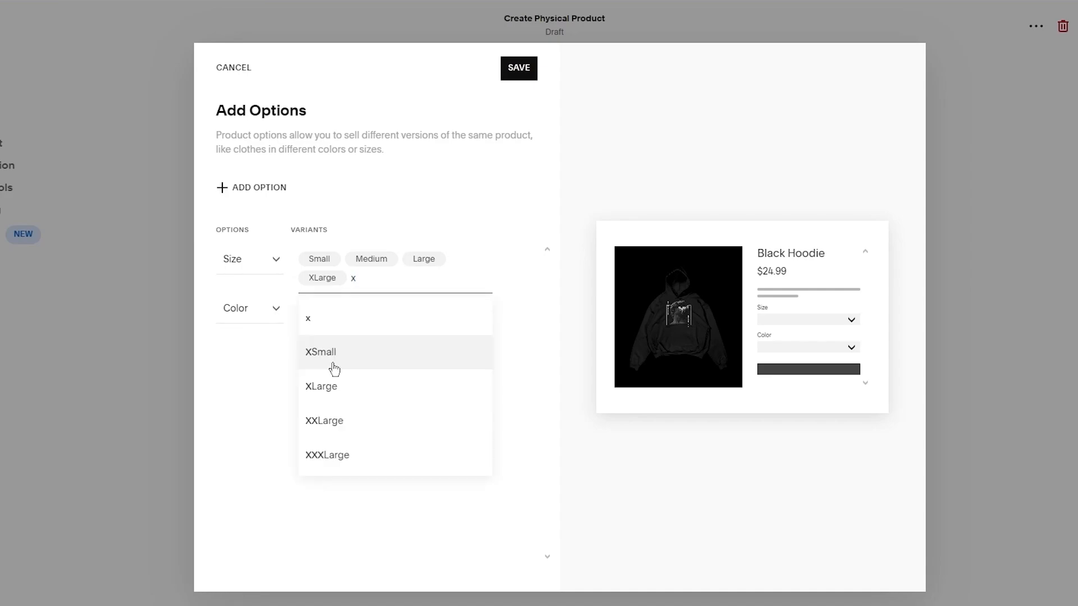
{"action": "left_click", "coordinate": [326, 420]}
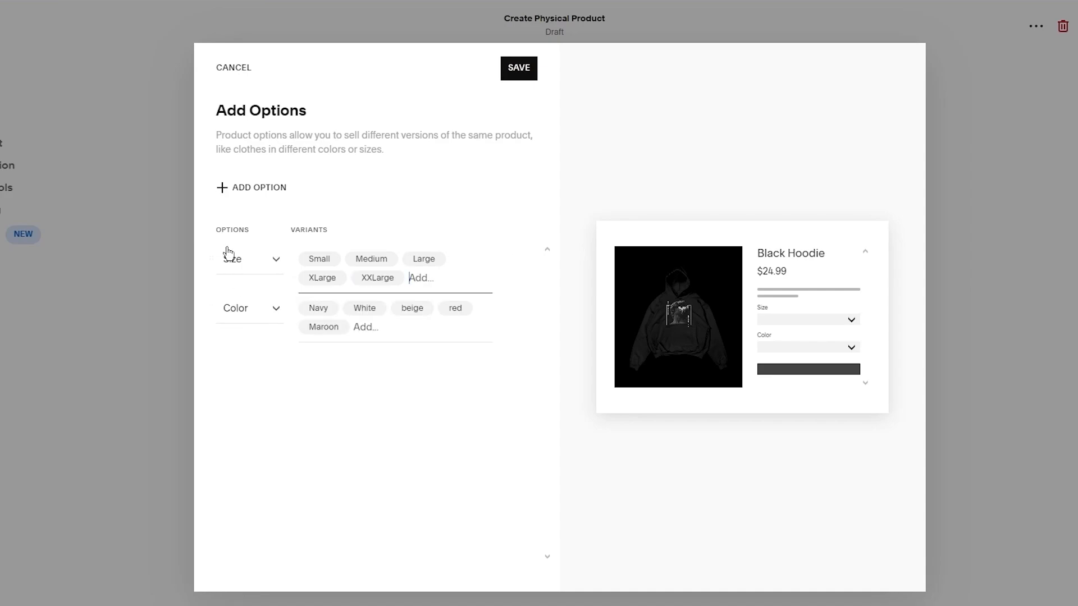
{"action": "left_click", "coordinate": [228, 195]}
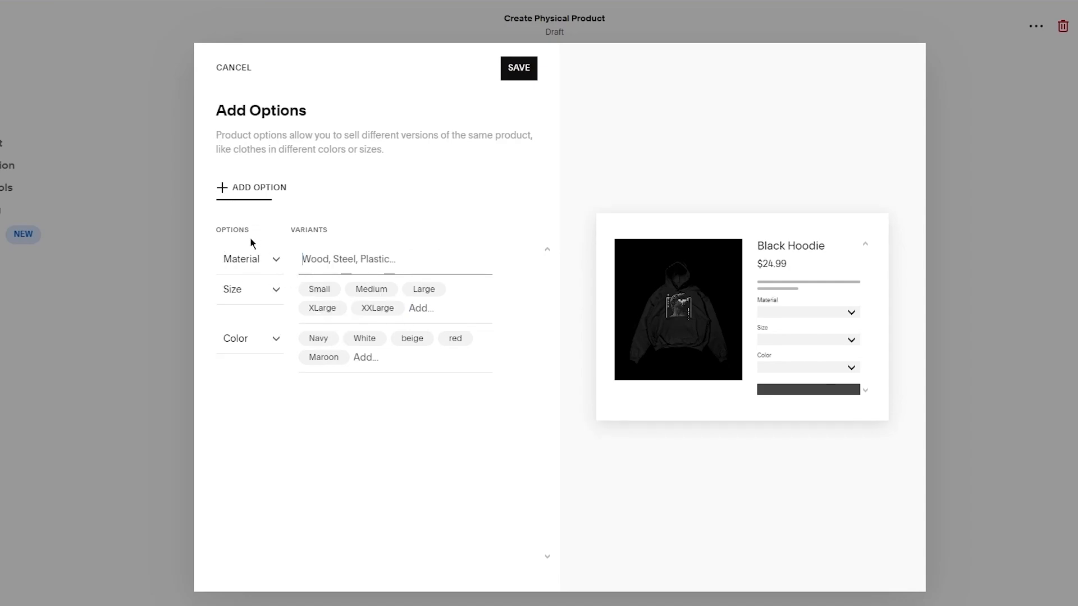
{"action": "left_click", "coordinate": [256, 260]}
{"action": "left_click", "coordinate": [467, 250]}
{"action": "left_click", "coordinate": [504, 287]}
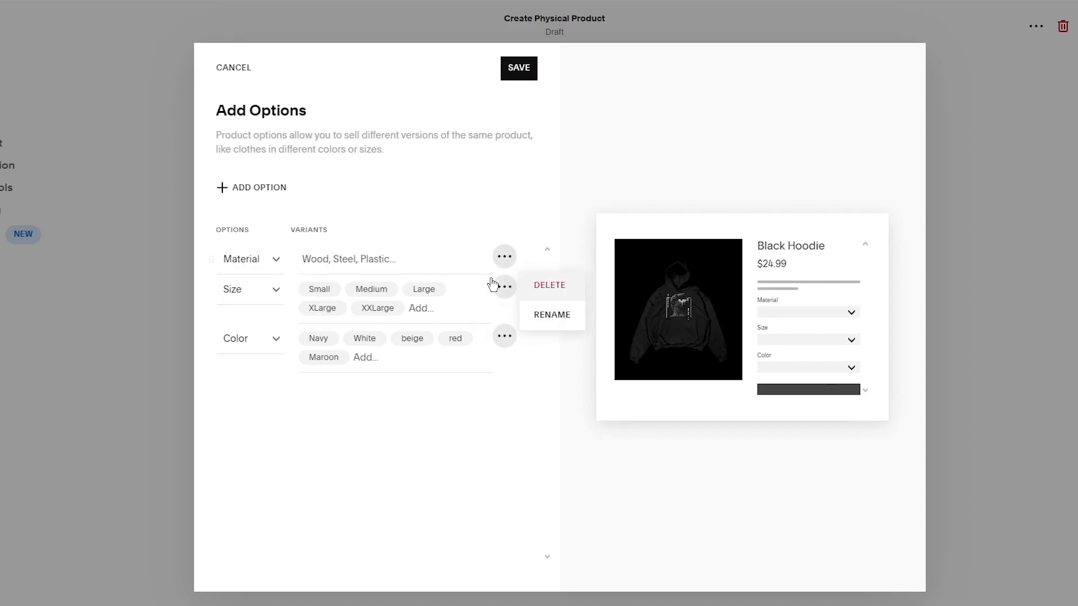
{"action": "left_click", "coordinate": [546, 287]}
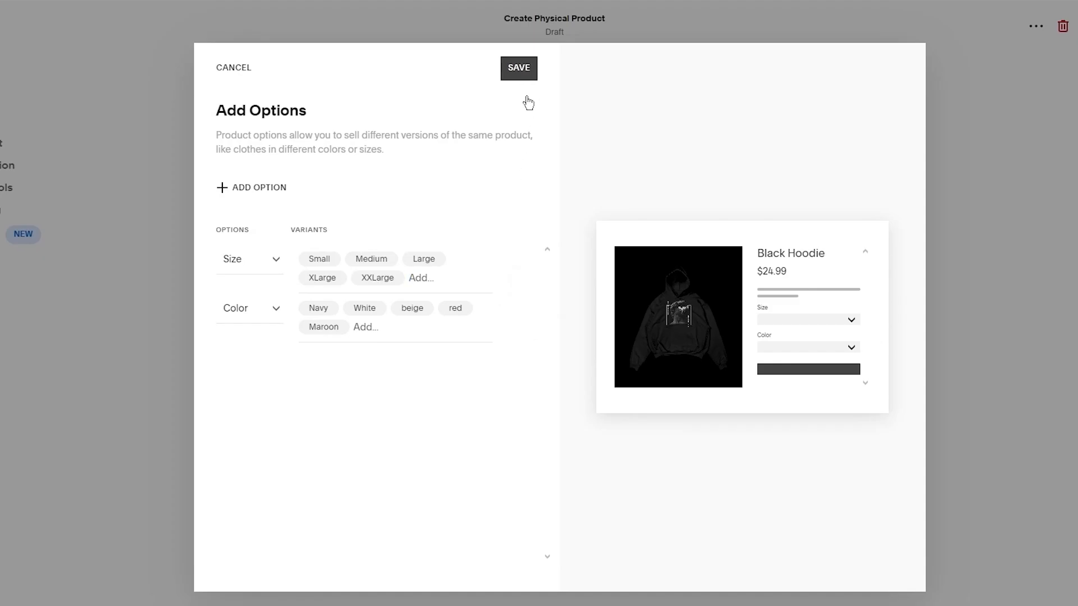
Save the Size and Color options as the Black Hoodie's variants.
{"action": "left_click", "coordinate": [519, 68]}
{"action": "scroll", "coordinate": [436, 323], "scroll_direction": "down", "scroll_amount": 3}
{"action": "scroll", "coordinate": [427, 292], "scroll_direction": "up", "scroll_amount": 3}
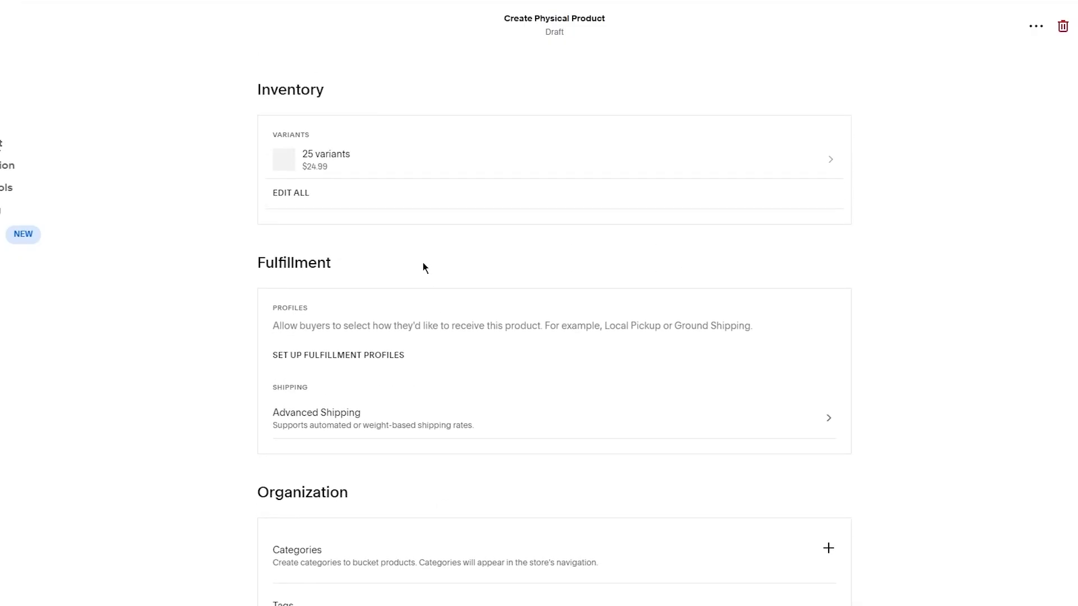
{"action": "scroll", "coordinate": [298, 232], "scroll_direction": "up", "scroll_amount": 3}
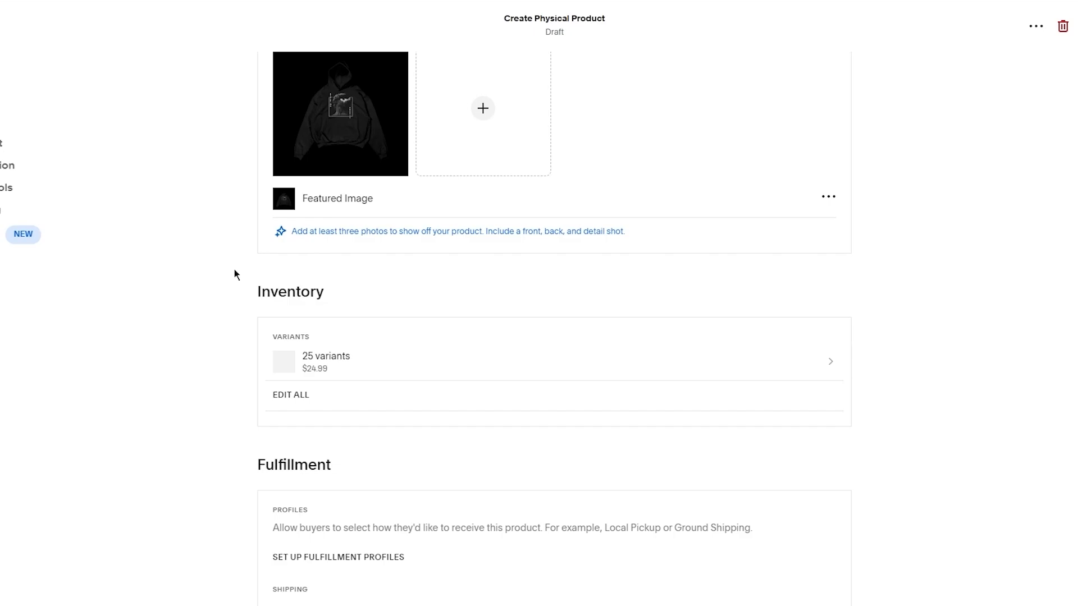
{"action": "scroll", "coordinate": [234, 274], "scroll_direction": "down", "scroll_amount": 3}
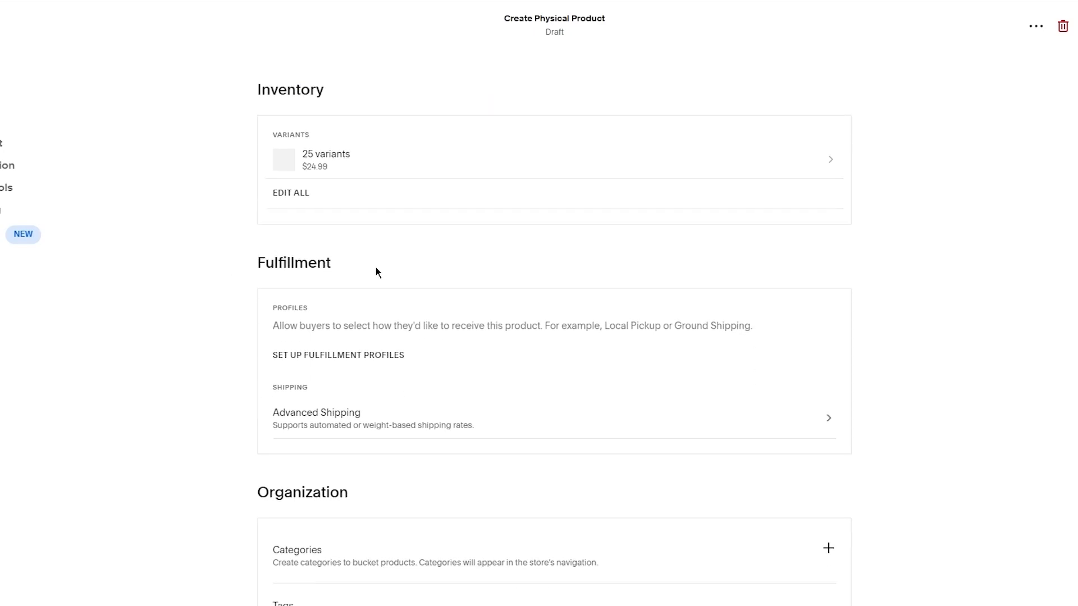
Review the package weight and dimension fields of the Medium beige variant under Advanced Shipping, then apply the shipping settings.
{"action": "scroll", "coordinate": [239, 290], "scroll_direction": "down", "scroll_amount": 1}
{"action": "scroll", "coordinate": [247, 286], "scroll_direction": "down", "scroll_amount": 1}
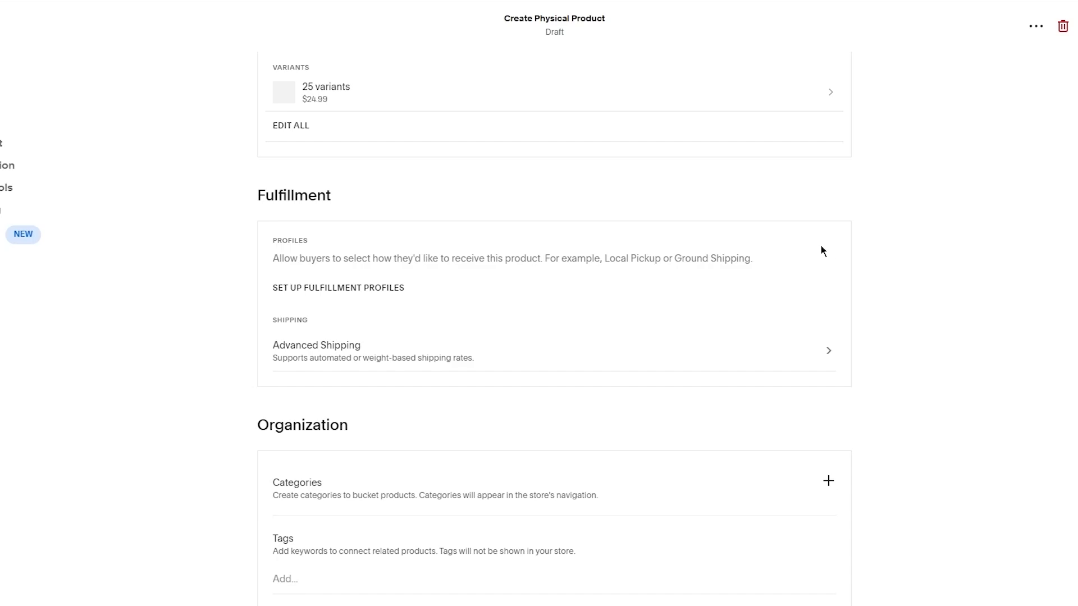
{"action": "scroll", "coordinate": [856, 254], "scroll_direction": "down", "scroll_amount": 2}
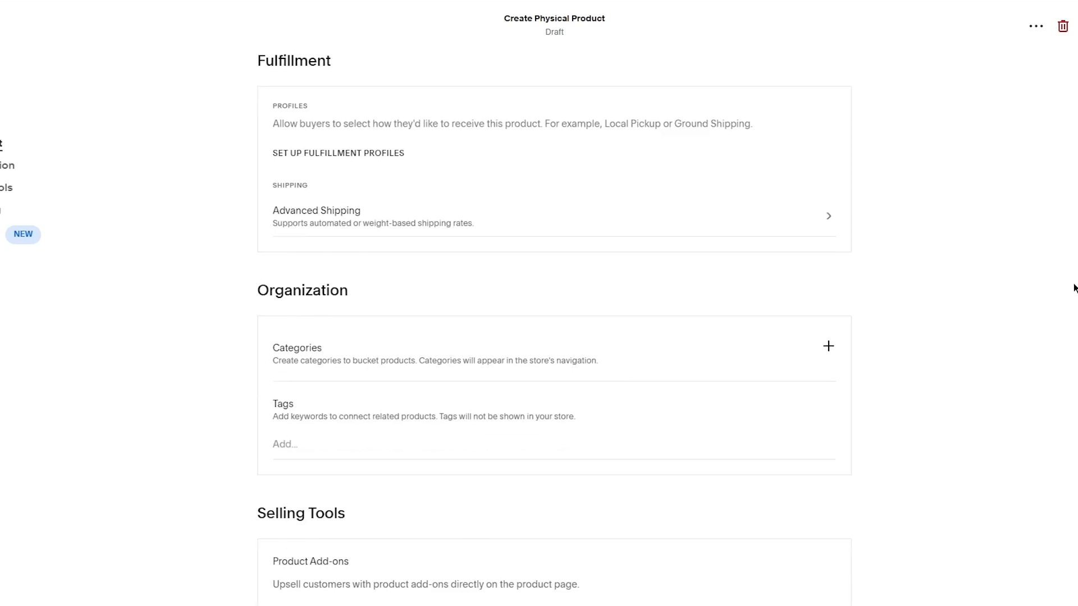
{"action": "left_click", "coordinate": [803, 222]}
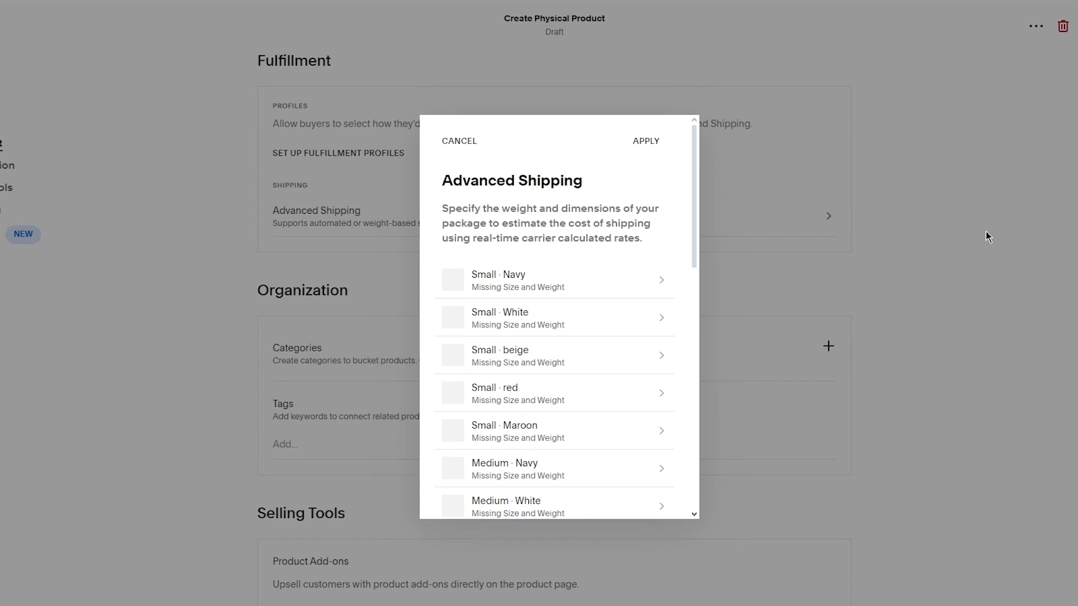
{"action": "scroll", "coordinate": [611, 226], "scroll_direction": "down", "scroll_amount": 6}
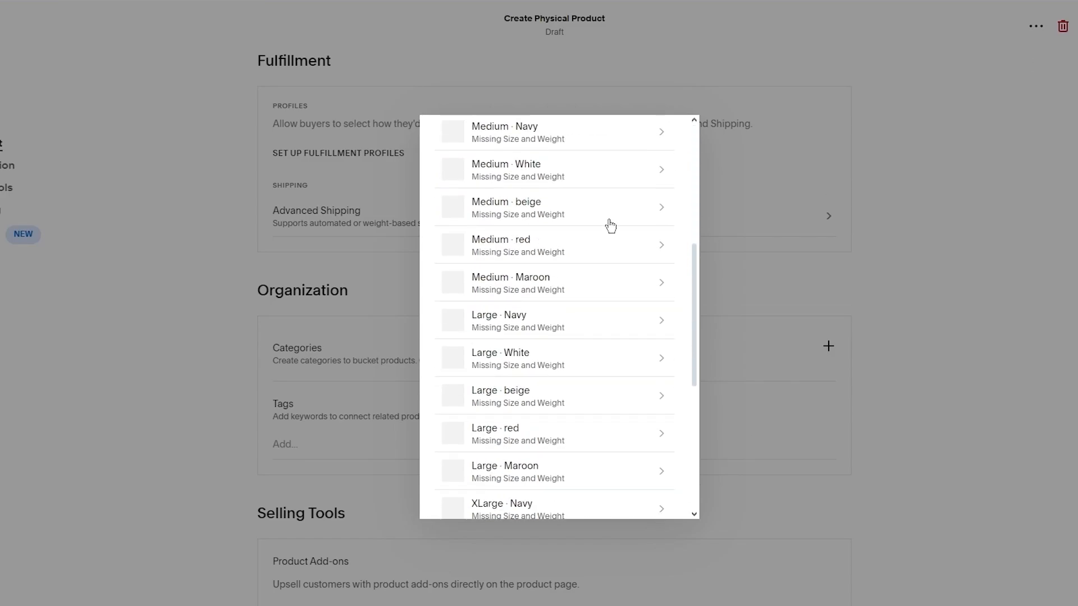
{"action": "left_click", "coordinate": [610, 222]}
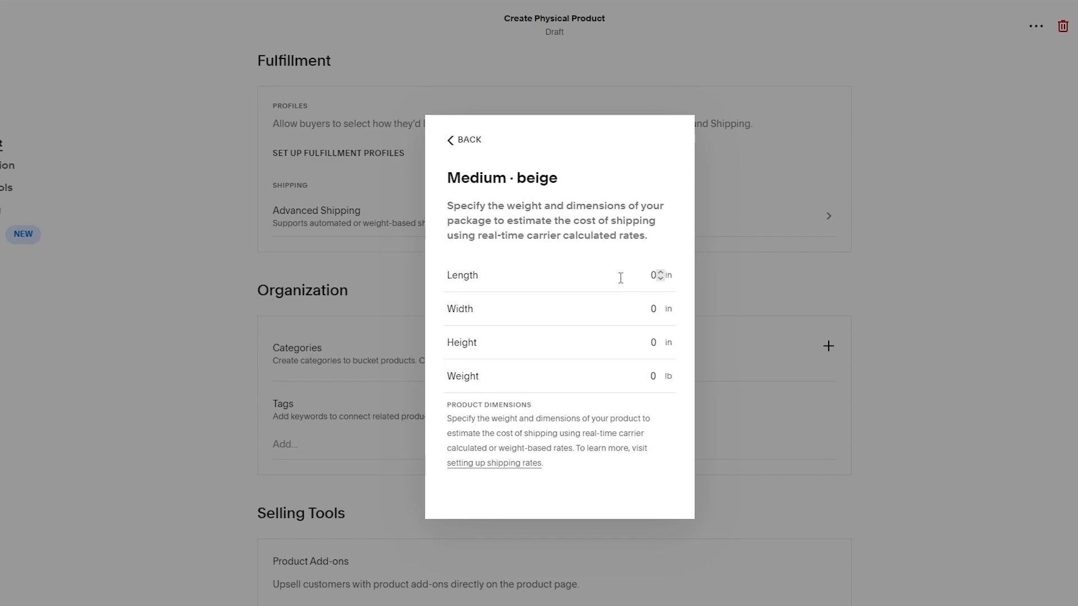
{"action": "left_click", "coordinate": [462, 140]}
{"action": "left_click", "coordinate": [645, 142]}
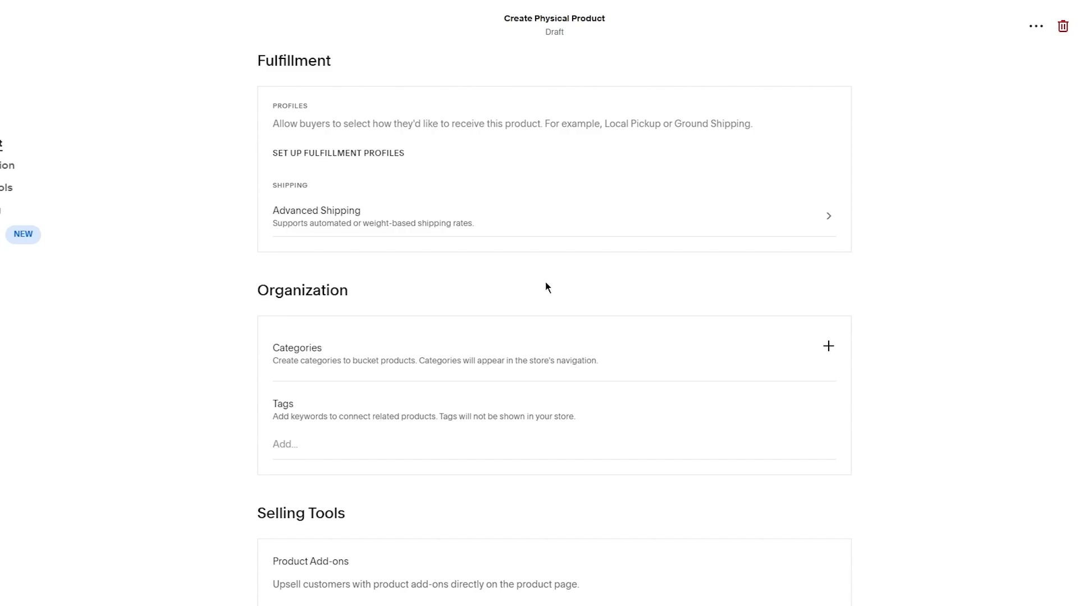
Assign the Black Hoodie to the Accessories category.
{"action": "scroll", "coordinate": [546, 283], "scroll_direction": "down", "scroll_amount": 1}
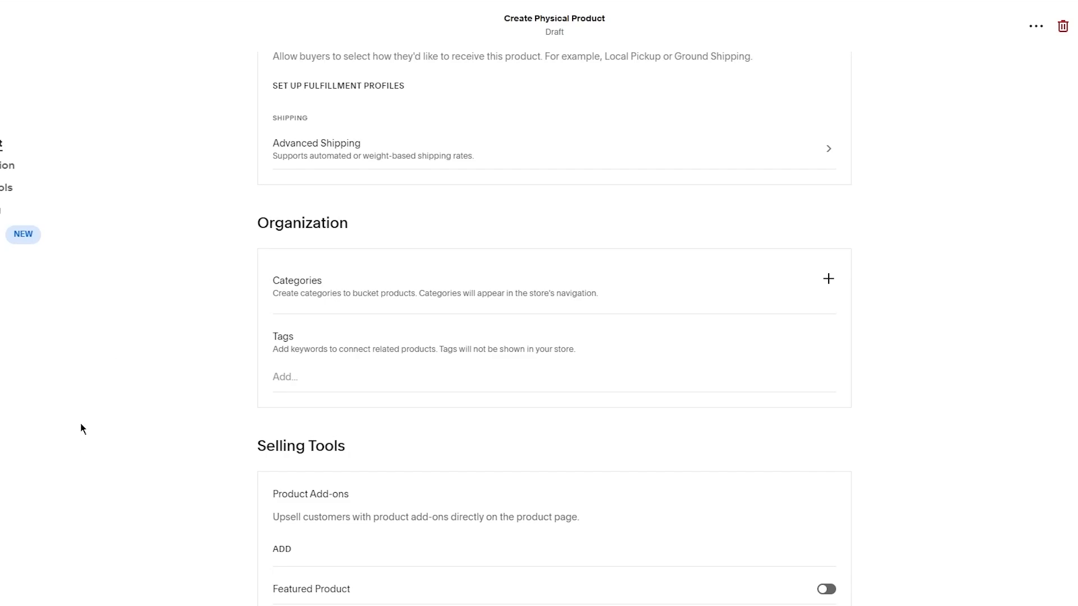
{"action": "left_click", "coordinate": [829, 289]}
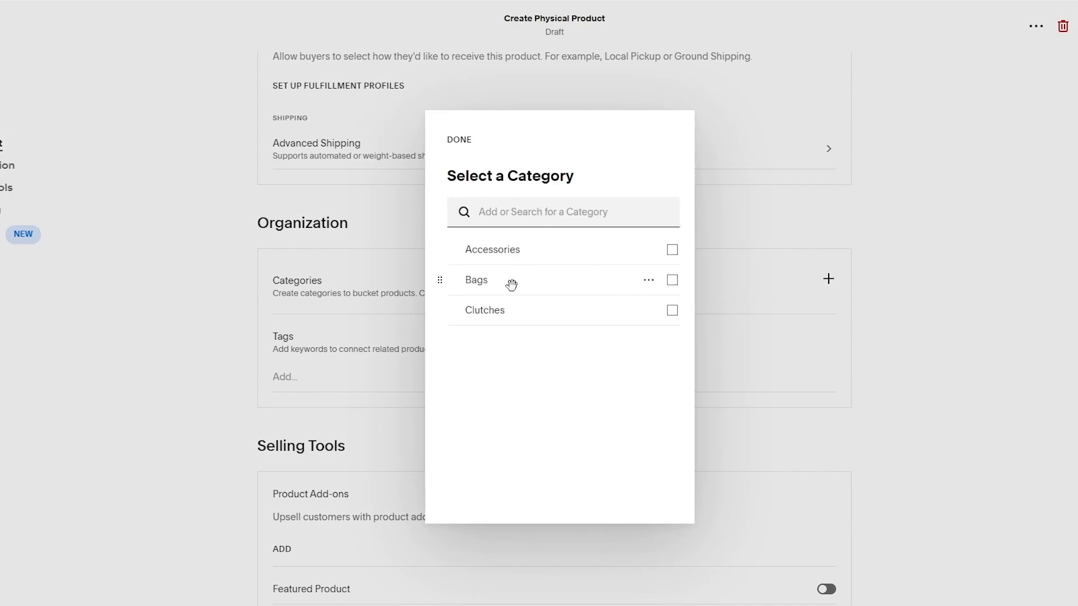
{"action": "left_click", "coordinate": [674, 251]}
{"action": "left_click", "coordinate": [789, 296]}
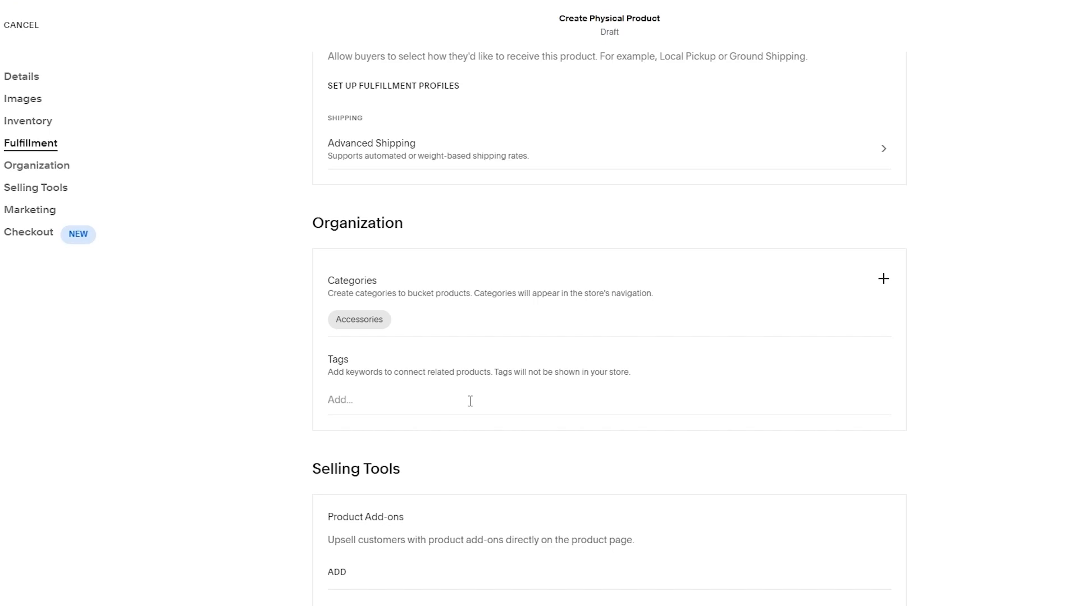
Mark the Black Hoodie as a featured product and check its Related Products settings without changing them.
{"action": "scroll", "coordinate": [209, 347], "scroll_direction": "down", "scroll_amount": 1}
{"action": "scroll", "coordinate": [263, 345], "scroll_direction": "down", "scroll_amount": 4}
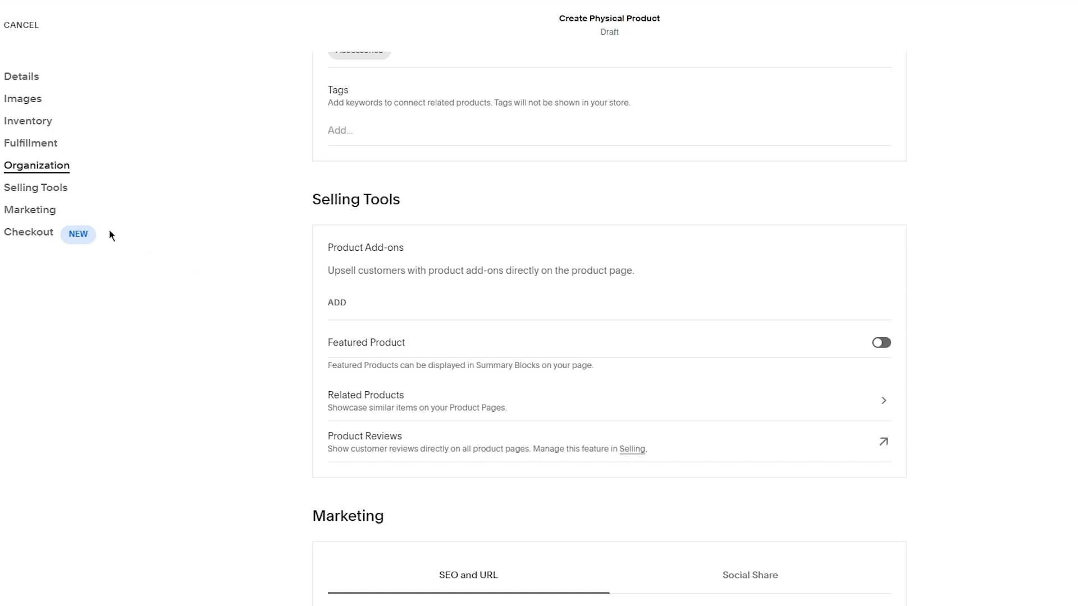
{"action": "left_click", "coordinate": [878, 343]}
{"action": "scroll", "coordinate": [932, 306], "scroll_direction": "down", "scroll_amount": 3}
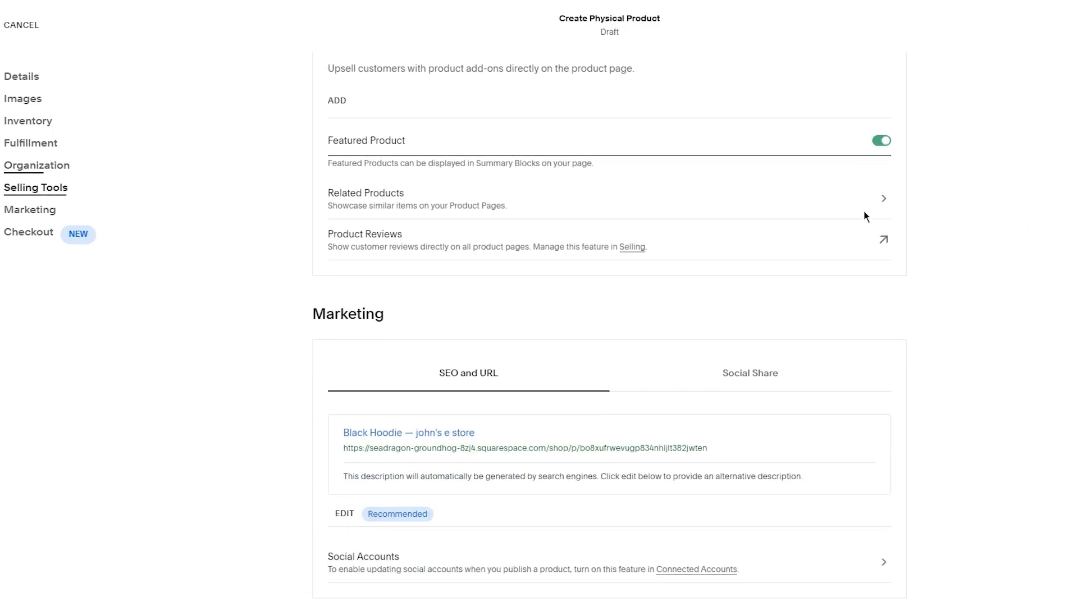
{"action": "left_click", "coordinate": [883, 199]}
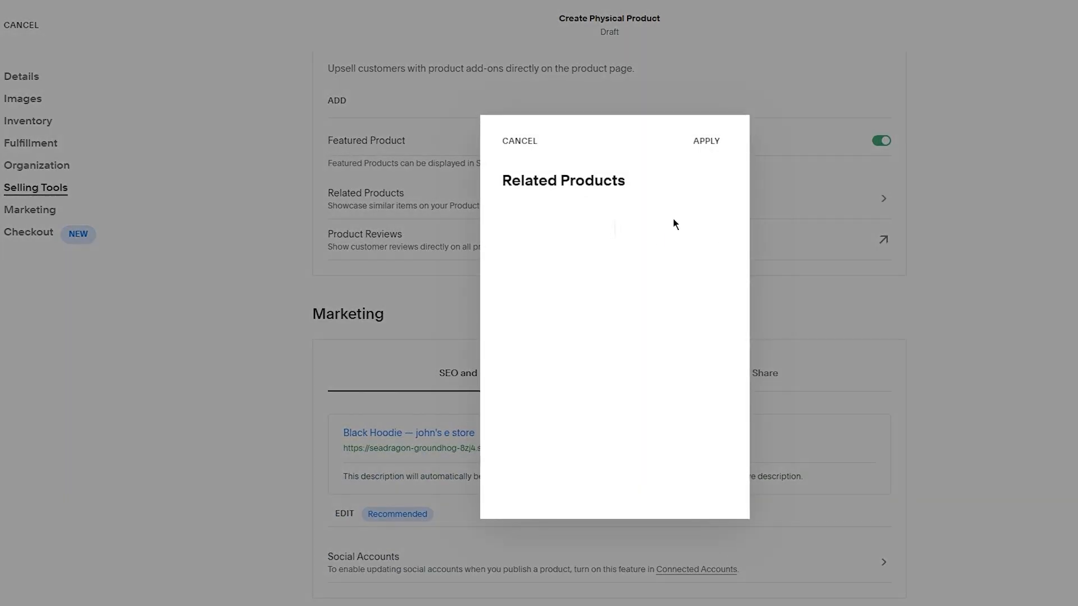
{"action": "left_click", "coordinate": [519, 142]}
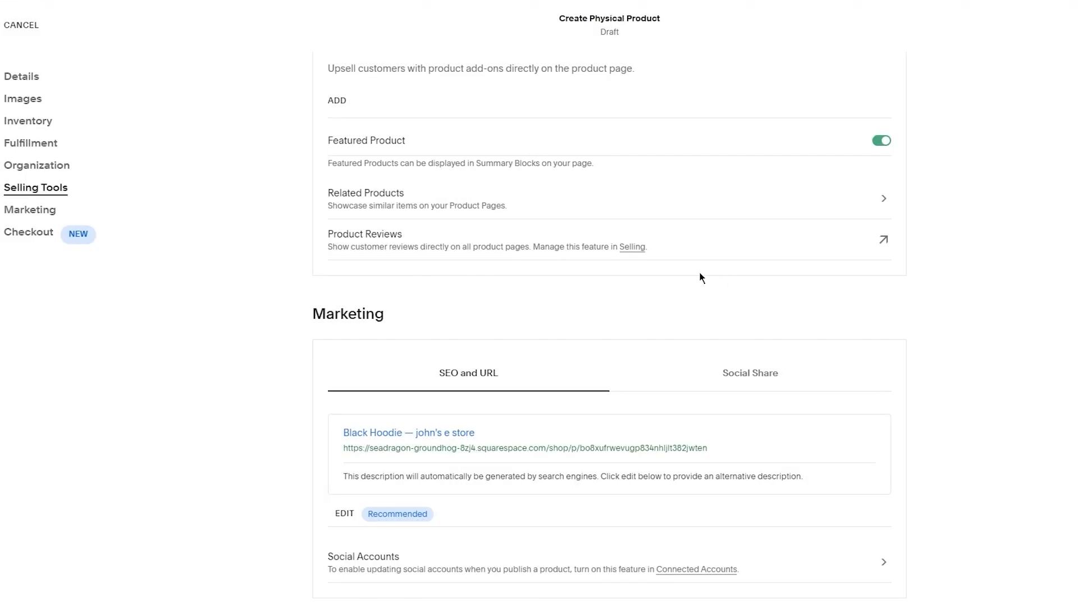
Review the Black Hoodie's Social Share preview and its SEO and URL preview in the Marketing section.
{"action": "scroll", "coordinate": [354, 287], "scroll_direction": "down", "scroll_amount": 2}
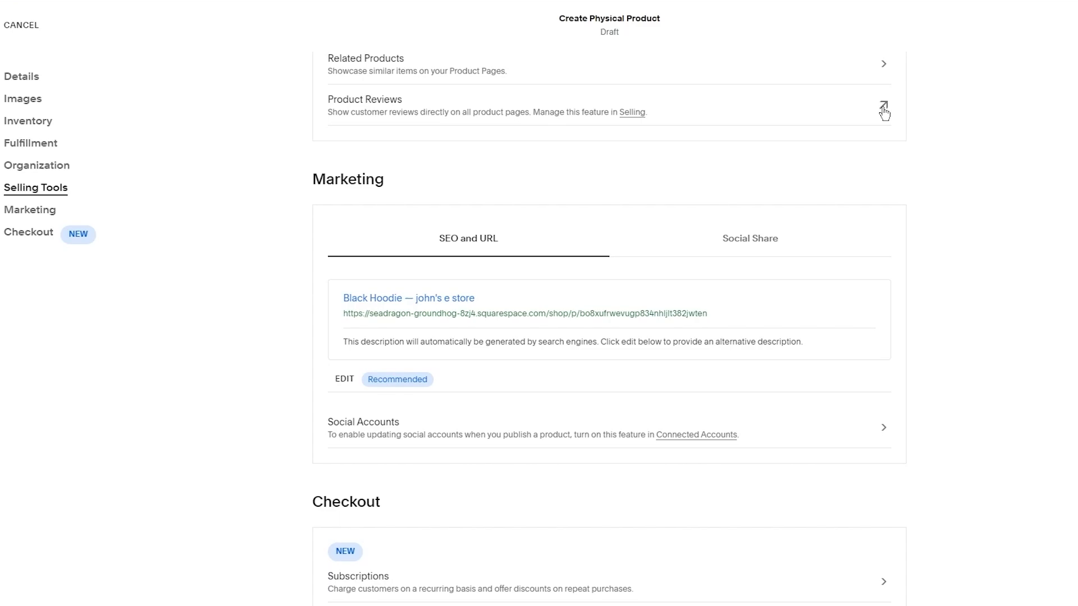
{"action": "scroll", "coordinate": [938, 140], "scroll_direction": "down", "scroll_amount": 1}
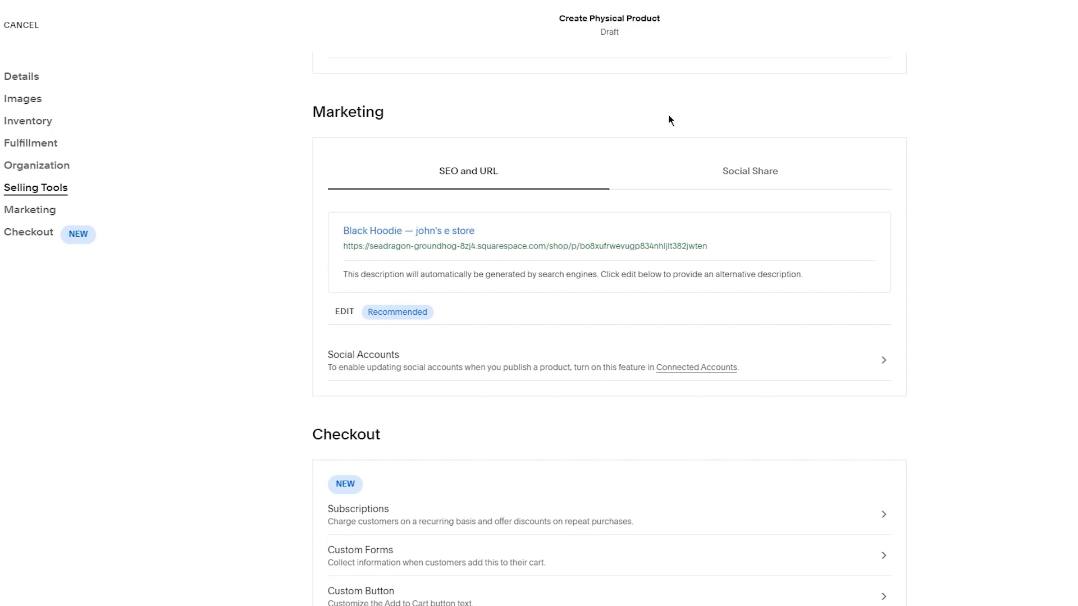
{"action": "scroll", "coordinate": [738, 106], "scroll_direction": "down", "scroll_amount": 1}
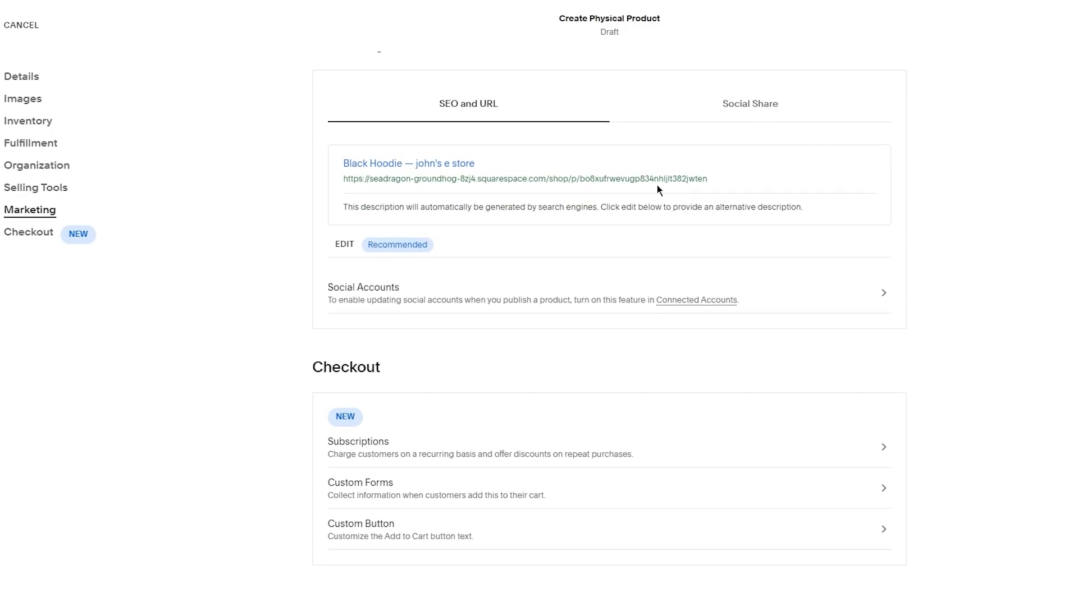
{"action": "scroll", "coordinate": [658, 188], "scroll_direction": "up", "scroll_amount": 1}
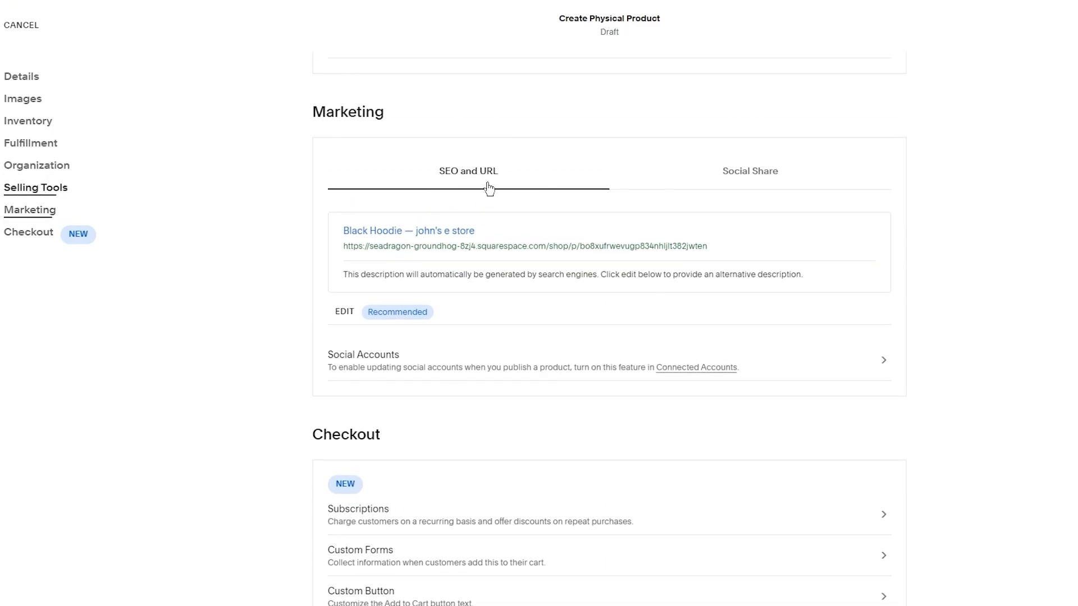
{"action": "left_click", "coordinate": [736, 175]}
{"action": "scroll", "coordinate": [674, 224], "scroll_direction": "down", "scroll_amount": 1}
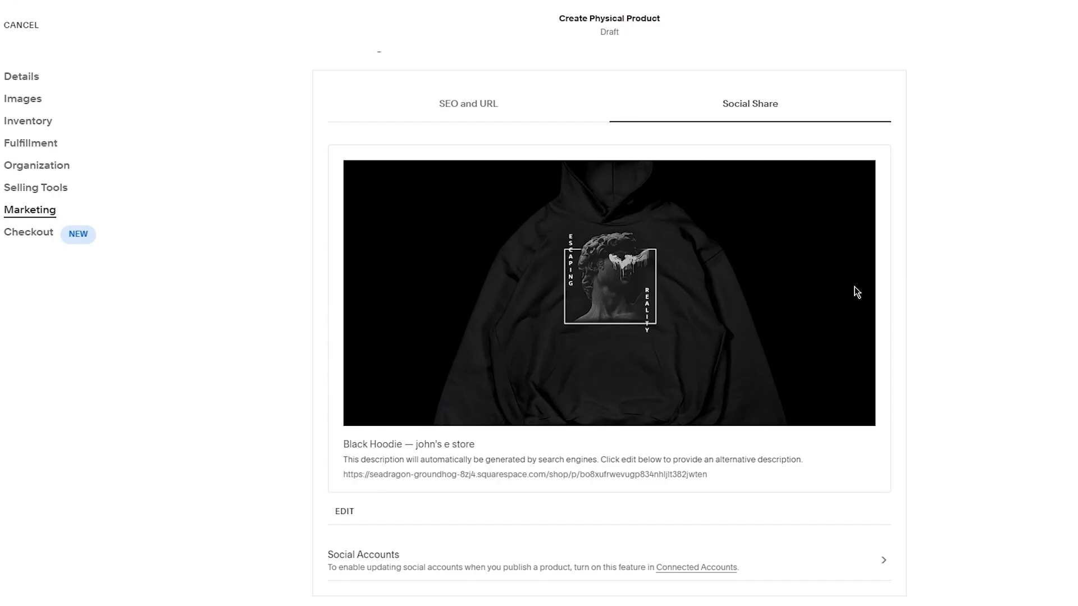
{"action": "left_click", "coordinate": [488, 104]}
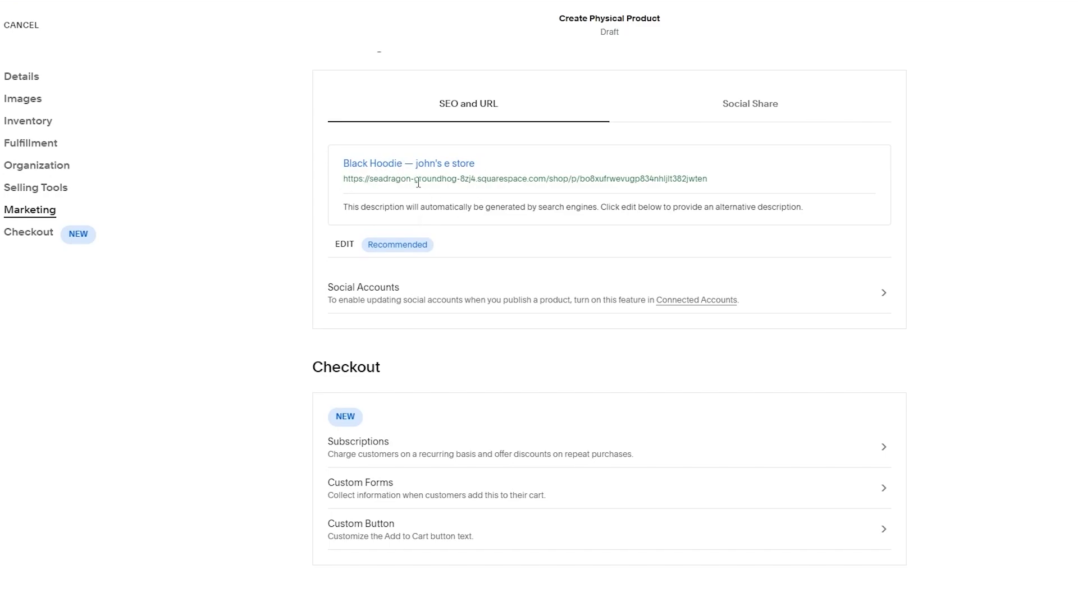
Examine the product's SEO URL, title and description fields, as well as the Subscriptions, Custom Forms and Custom Button checkout options.
{"action": "left_click", "coordinate": [344, 244]}
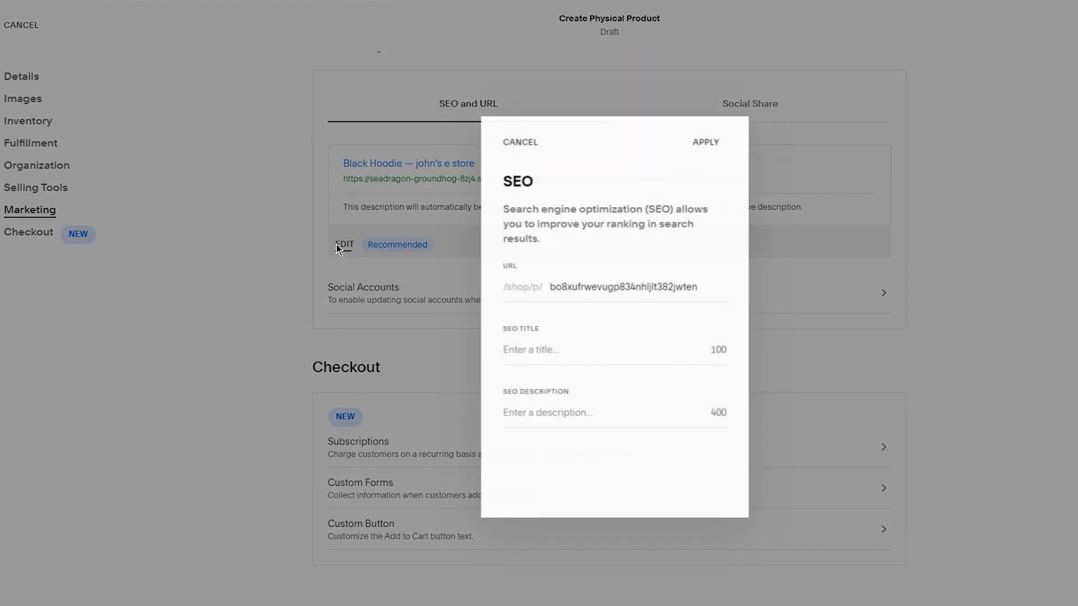
{"action": "left_click", "coordinate": [570, 350]}
{"action": "left_click", "coordinate": [923, 313]}
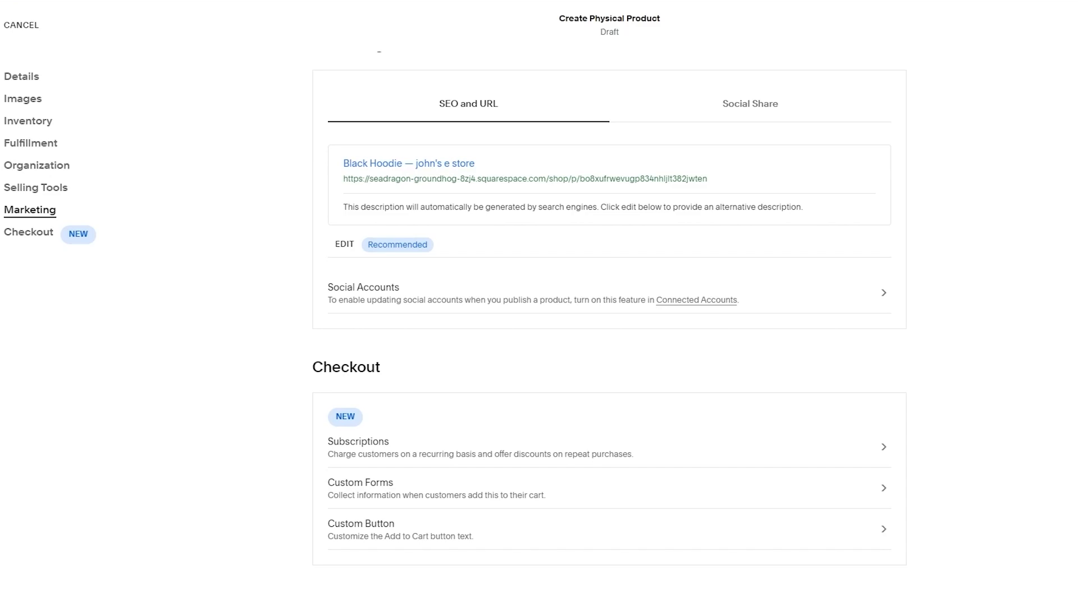
{"action": "scroll", "coordinate": [938, 348], "scroll_direction": "down", "scroll_amount": 3}
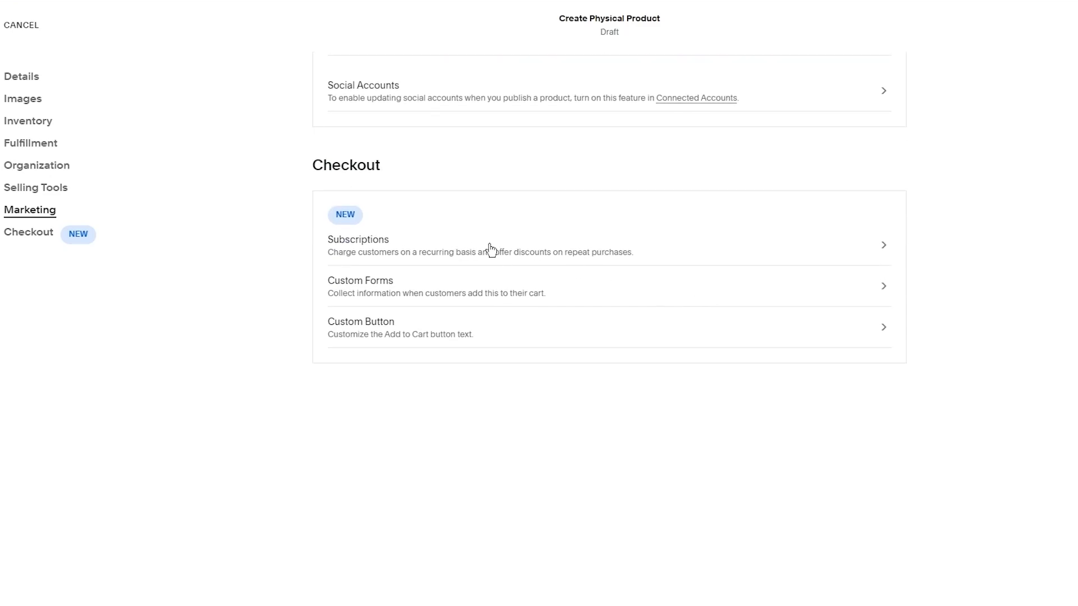
{"action": "scroll", "coordinate": [676, 310], "scroll_direction": "down", "scroll_amount": 2}
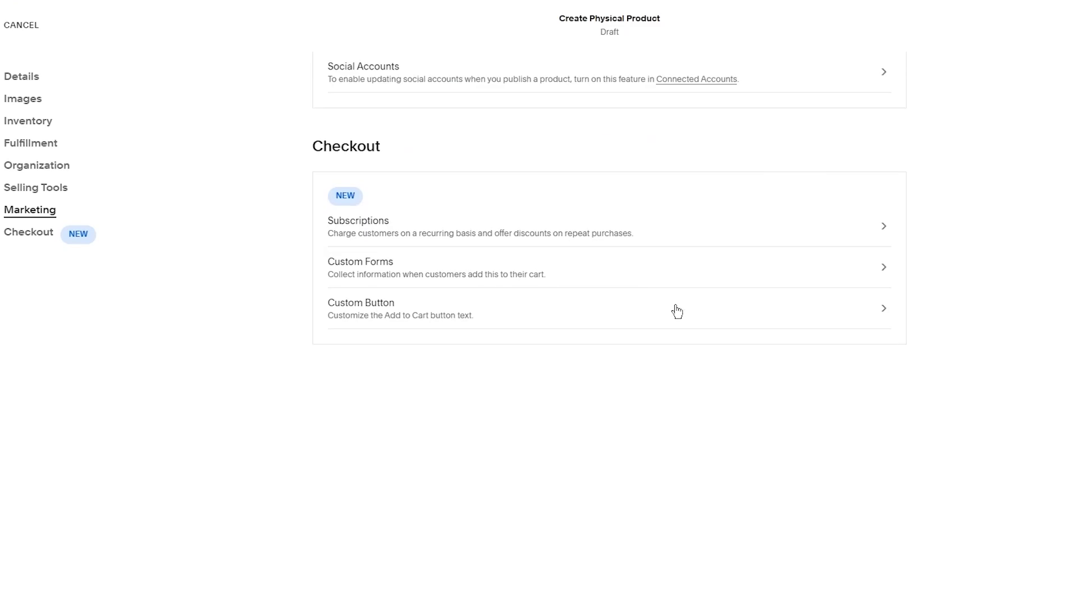
{"action": "scroll", "coordinate": [953, 207], "scroll_direction": "up", "scroll_amount": 15}
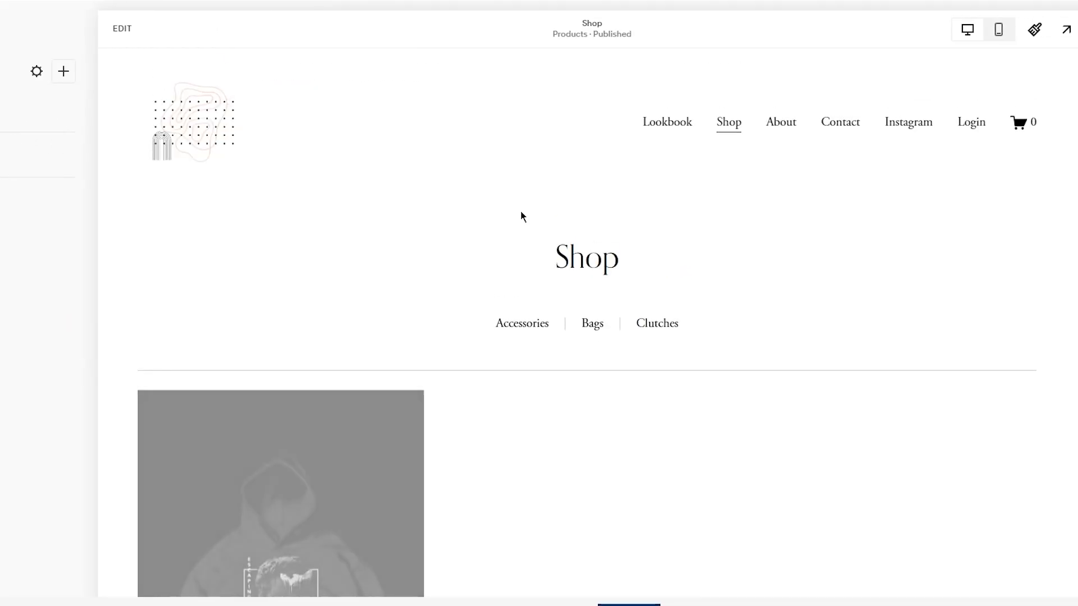
Inspect the Size and Color choices of the Black Hoodie in its quick view on the Shop page.
{"action": "scroll", "coordinate": [574, 216], "scroll_direction": "down", "scroll_amount": 6}
{"action": "scroll", "coordinate": [635, 245], "scroll_direction": "up", "scroll_amount": 1}
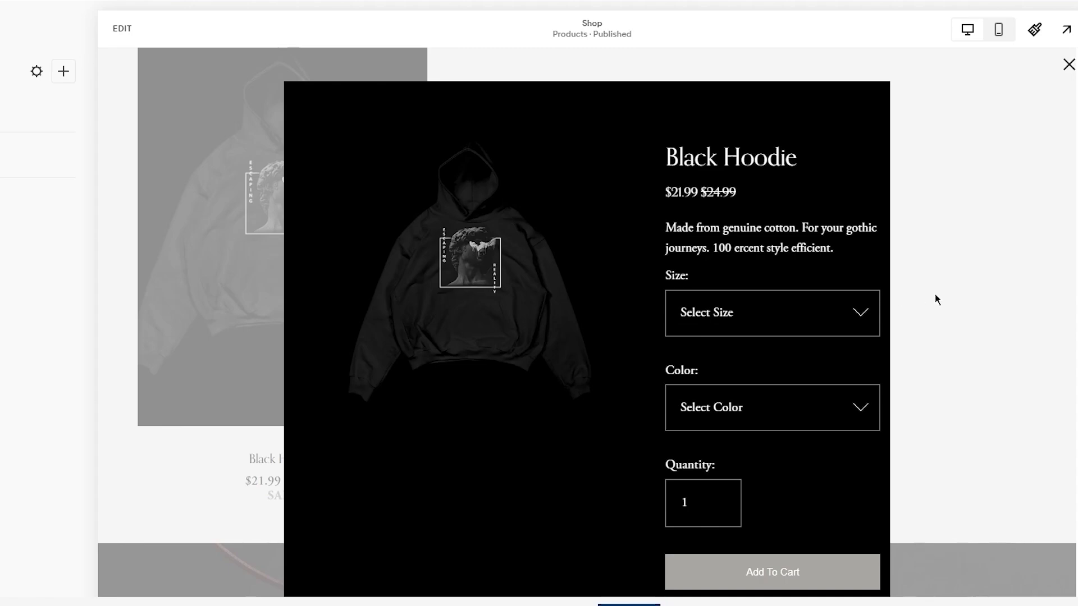
{"action": "left_click", "coordinate": [786, 313]}
{"action": "left_click", "coordinate": [786, 314]}
{"action": "left_click", "coordinate": [810, 369]}
{"action": "left_click", "coordinate": [771, 409]}
{"action": "left_click", "coordinate": [771, 409]}
{"action": "scroll", "coordinate": [770, 360], "scroll_direction": "down", "scroll_amount": 1}
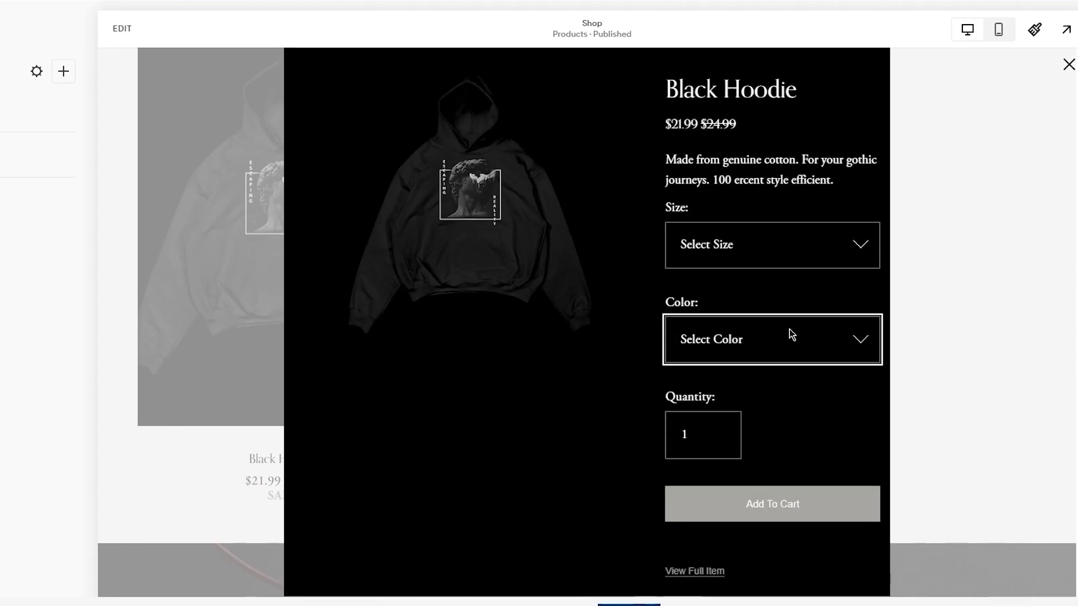
Choose the beige color and Large size for the Black Hoodie and add it to the cart twice.
{"action": "left_click", "coordinate": [730, 343]}
{"action": "left_click", "coordinate": [731, 416]}
{"action": "left_click", "coordinate": [754, 253]}
{"action": "left_click", "coordinate": [753, 316]}
{"action": "left_click", "coordinate": [747, 497]}
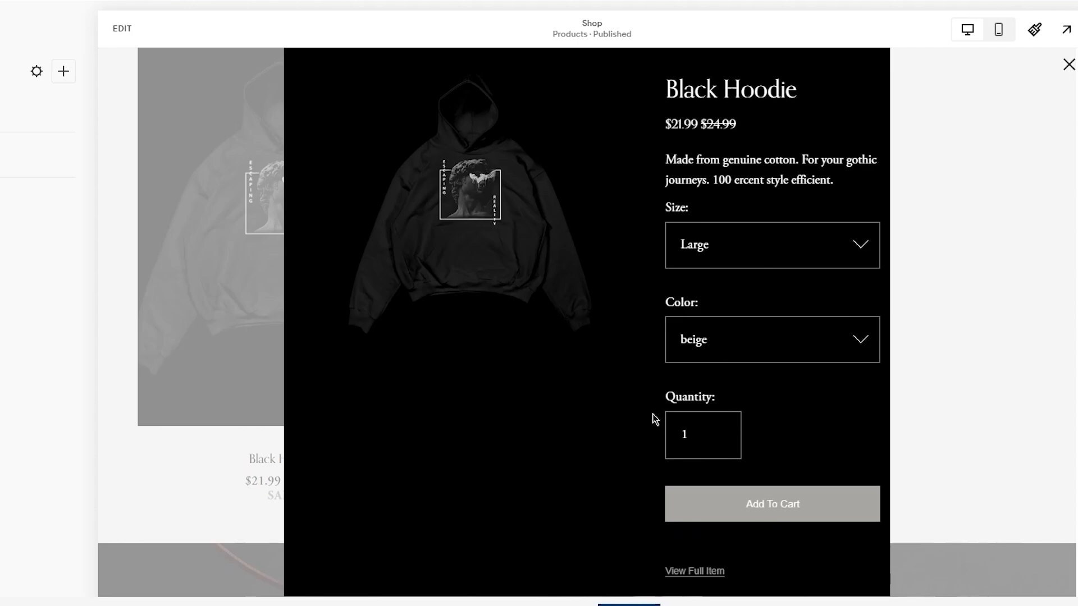
{"action": "left_click", "coordinate": [762, 514]}
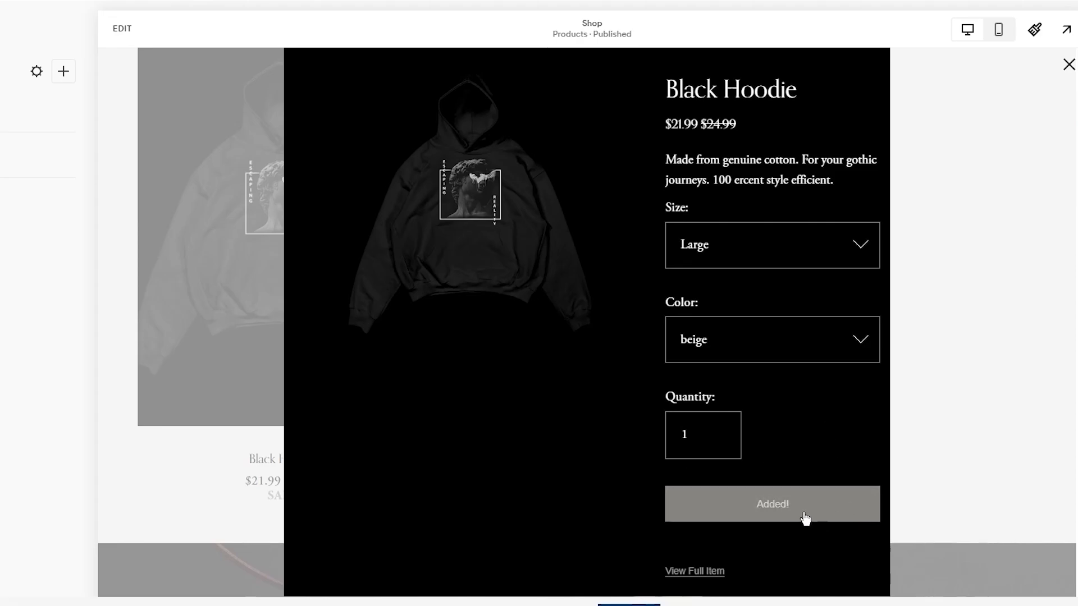
Reduce the Black Hoodie quantity in the shopping cart to 1 and proceed to the checkout page.
{"action": "left_click", "coordinate": [1067, 66]}
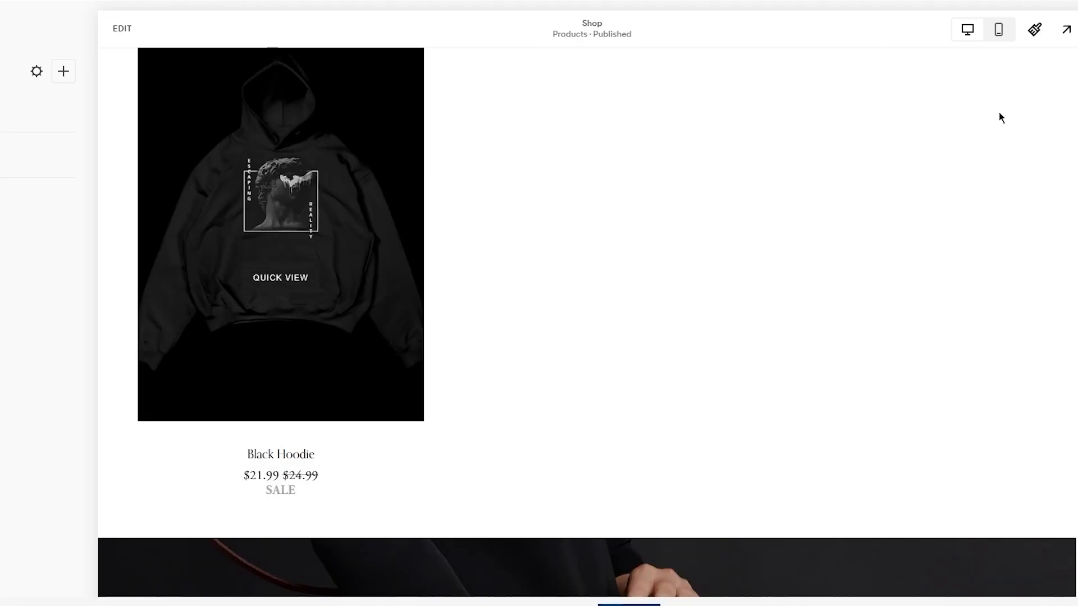
{"action": "scroll", "coordinate": [915, 217], "scroll_direction": "up", "scroll_amount": 6}
{"action": "left_click", "coordinate": [1035, 134]}
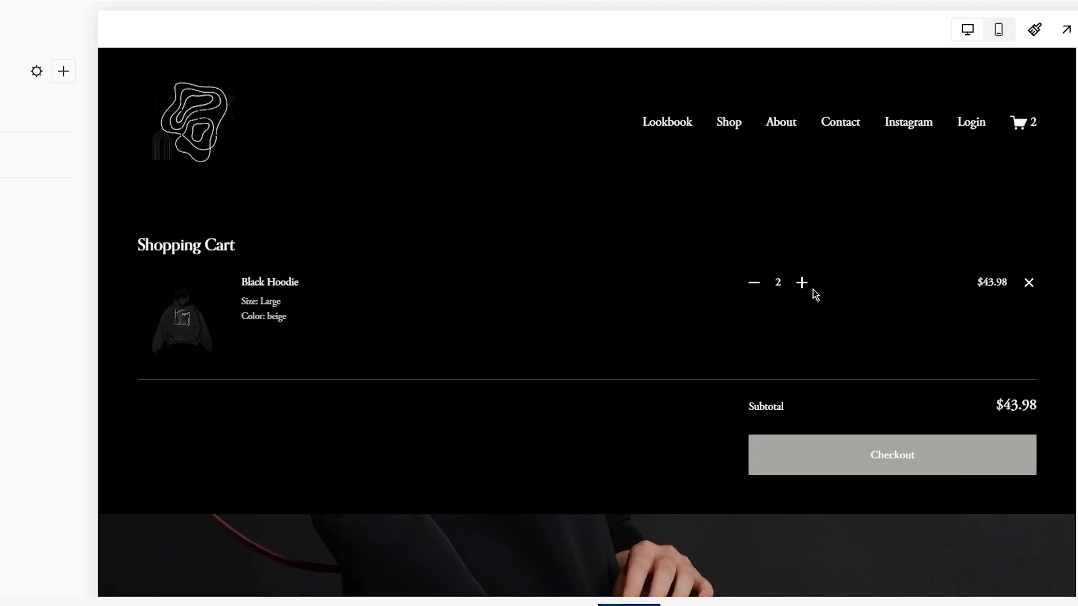
{"action": "left_click", "coordinate": [752, 287]}
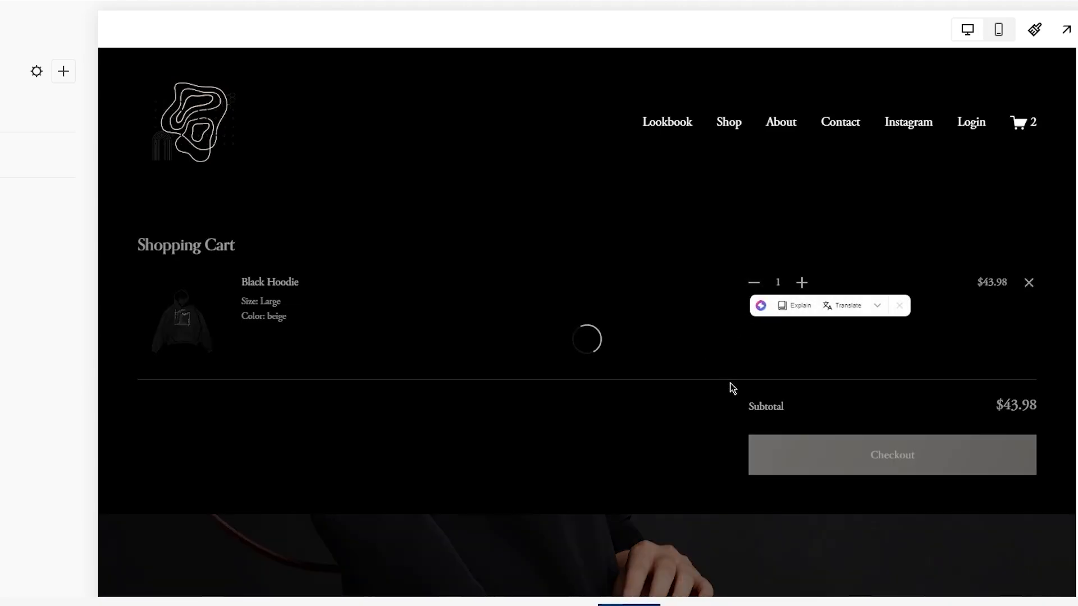
{"action": "left_click", "coordinate": [884, 471]}
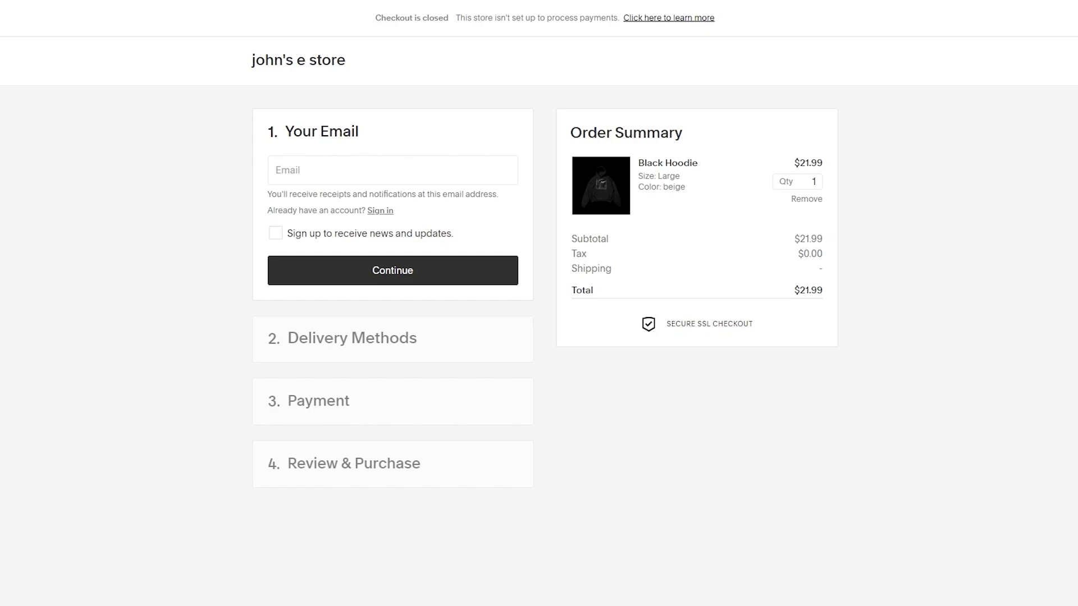
{"action": "double_click", "coordinate": [283, 60]}
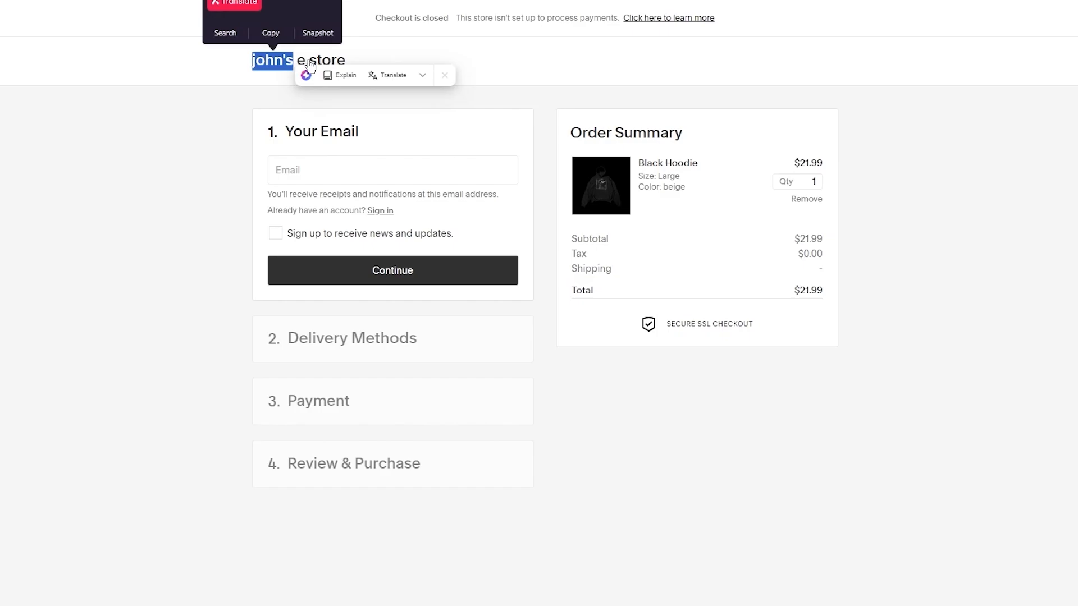
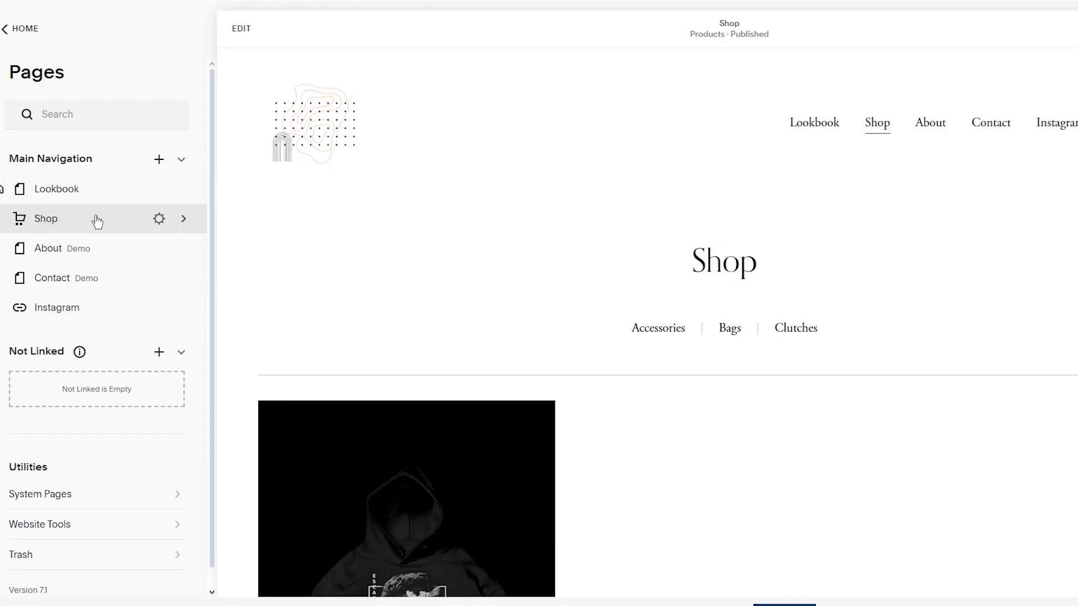
Add a blank page named FAQ to the Main Navigation.
{"action": "scroll", "coordinate": [140, 270], "scroll_direction": "down", "scroll_amount": 1}
{"action": "scroll", "coordinate": [142, 276], "scroll_direction": "up", "scroll_amount": 1}
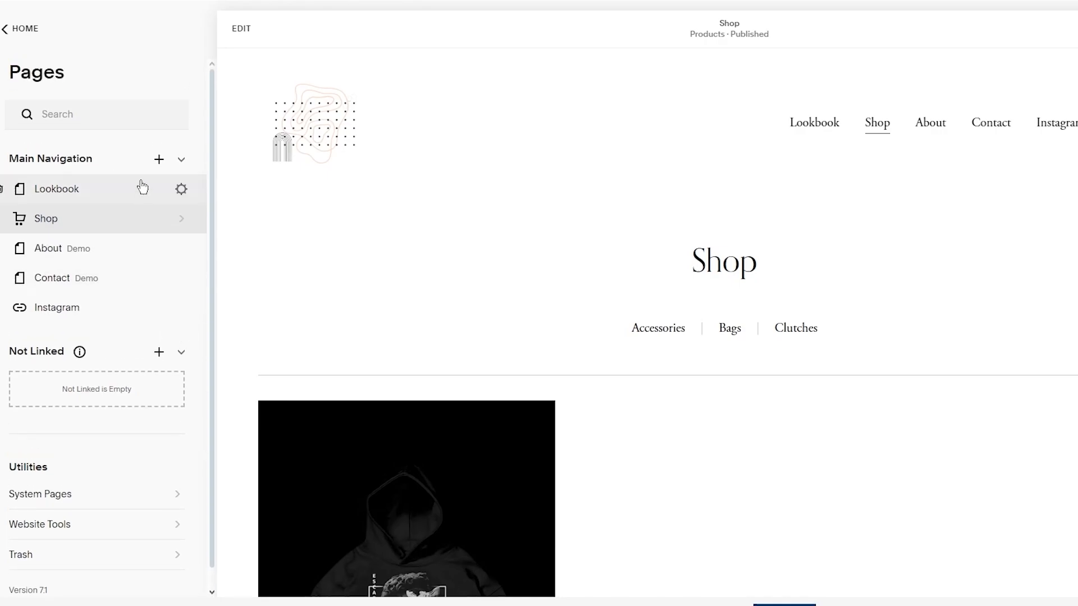
{"action": "left_click", "coordinate": [159, 159]}
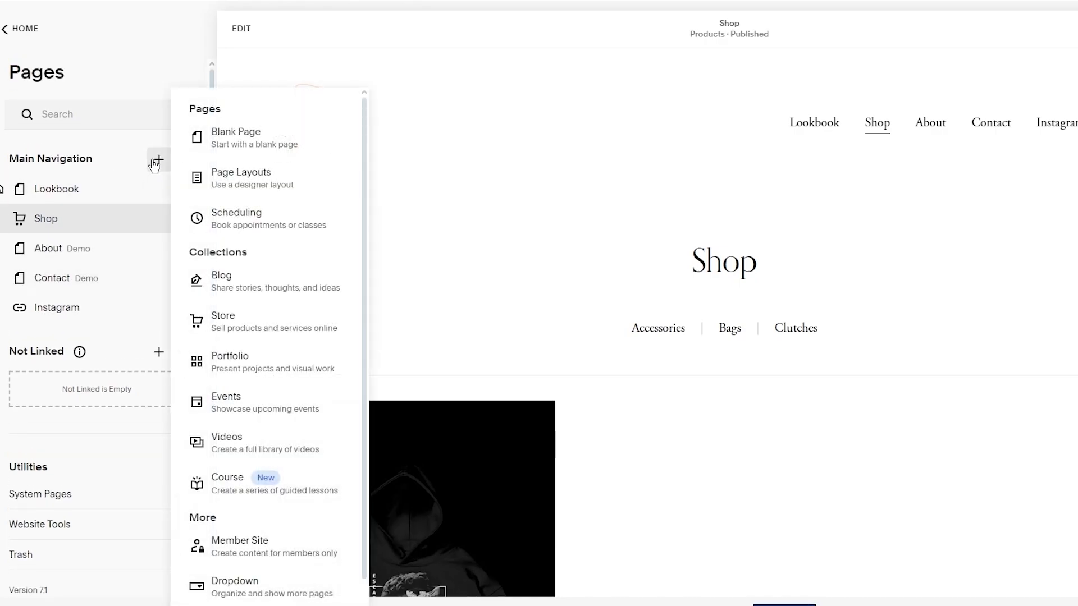
{"action": "left_click", "coordinate": [290, 141]}
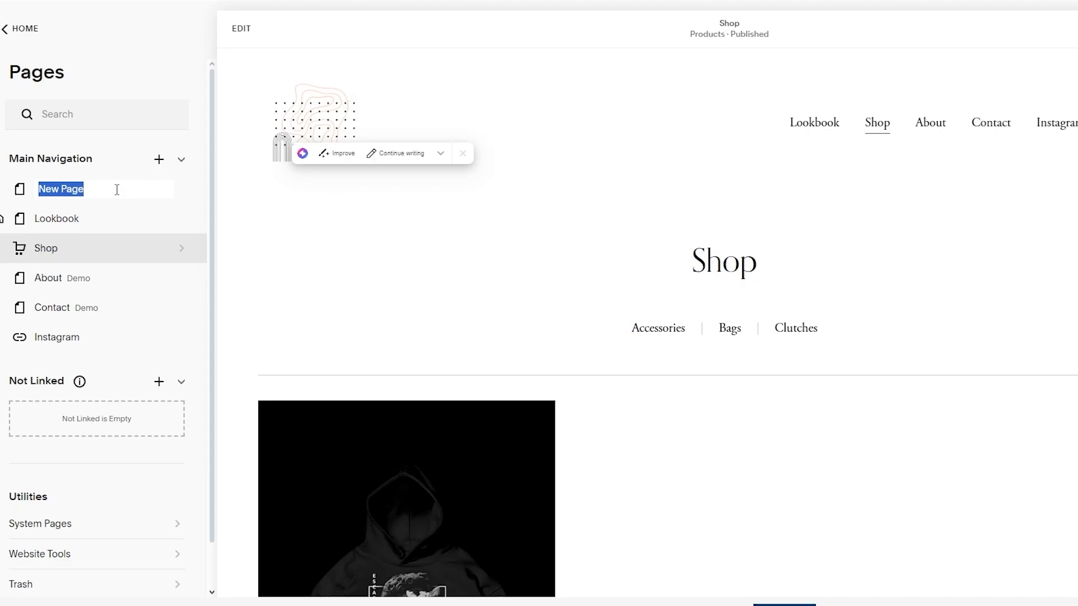
{"action": "type", "text": "A"}
{"action": "type", "text": "FAQ"}
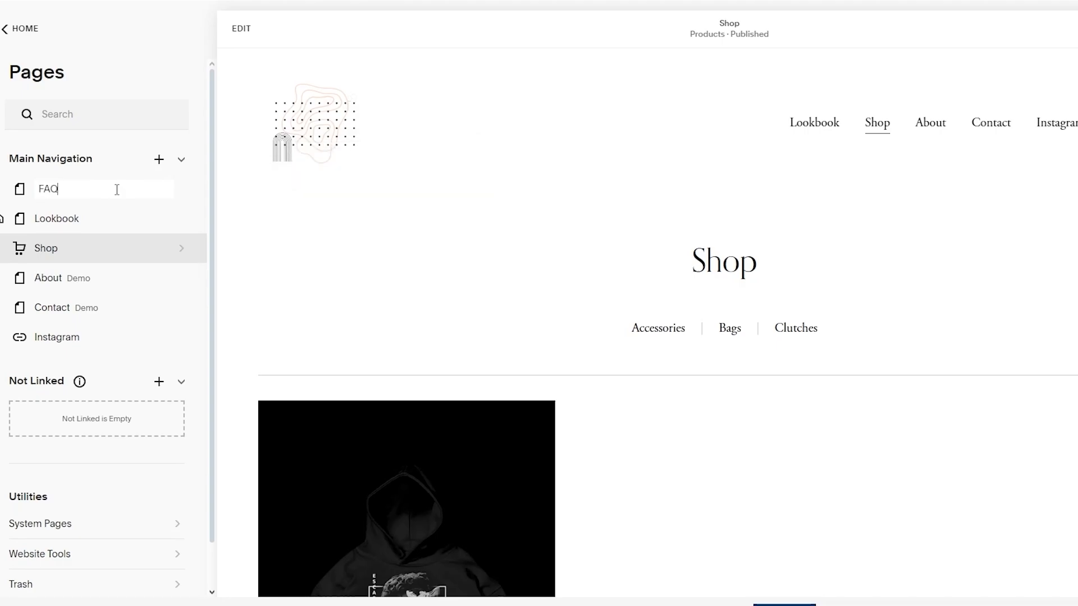
{"action": "left_click", "coordinate": [12, 189]}
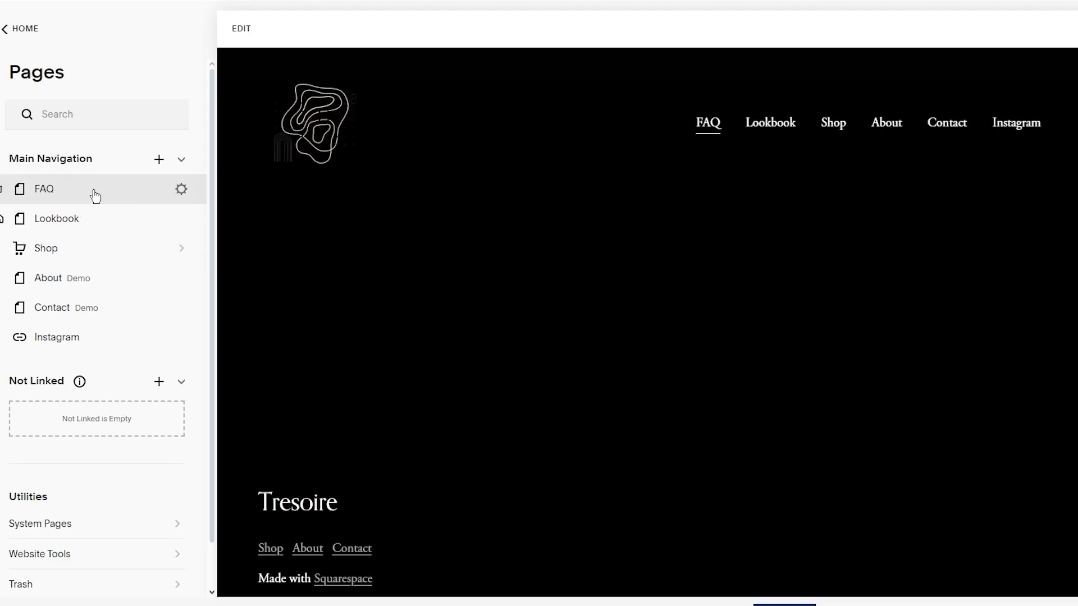
Move the FAQ page between Contact and Instagram in the Main Navigation.
{"action": "left_click_drag", "start_coordinate": [95, 194], "coordinate": [79, 306]}
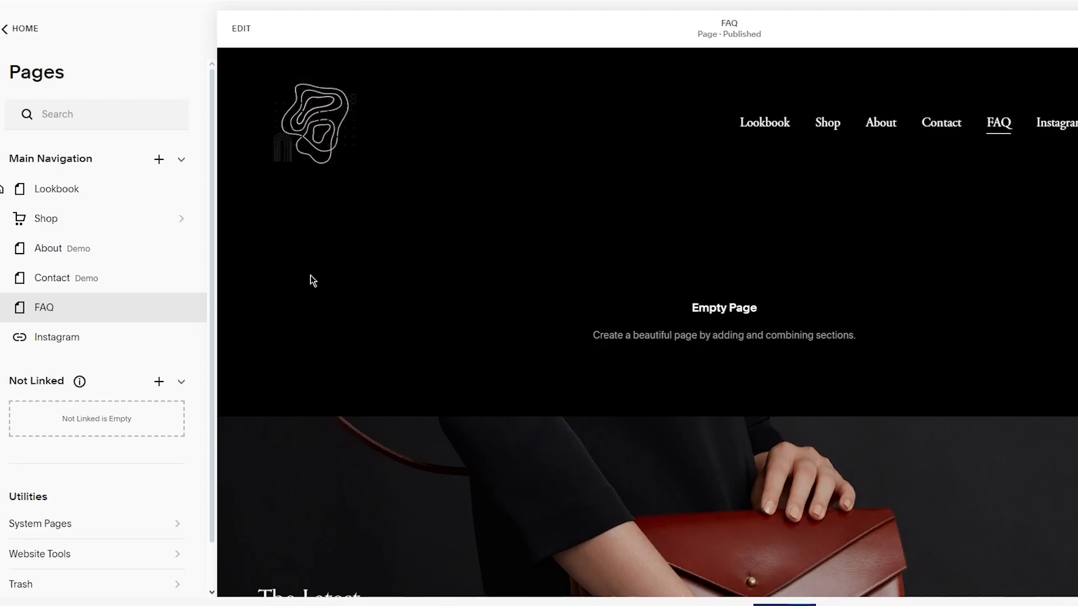
{"action": "scroll", "coordinate": [741, 231], "scroll_direction": "down", "scroll_amount": 4}
{"action": "scroll", "coordinate": [742, 231], "scroll_direction": "up", "scroll_amount": 4}
Start editing the FAQ page, add a blank section and insert a text block in it.
{"action": "left_click", "coordinate": [239, 30]}
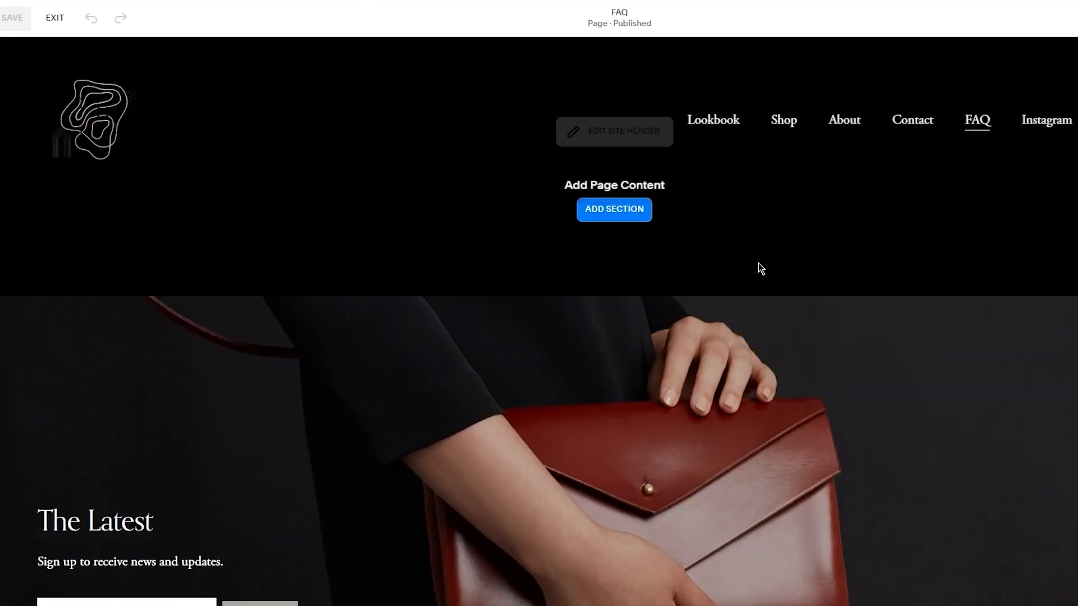
{"action": "left_click", "coordinate": [612, 218]}
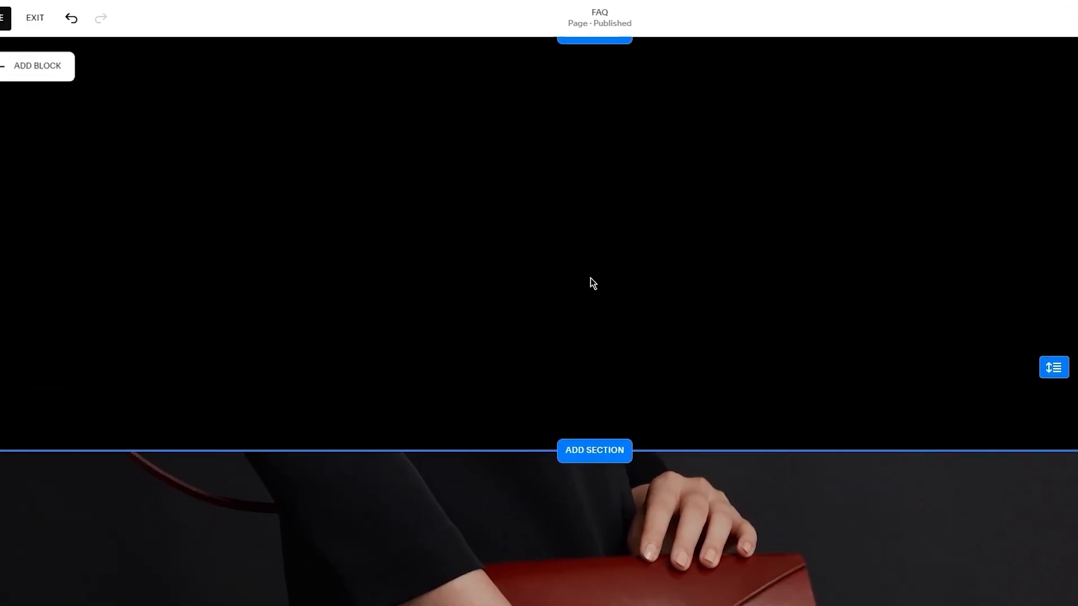
{"action": "left_click", "coordinate": [27, 232]}
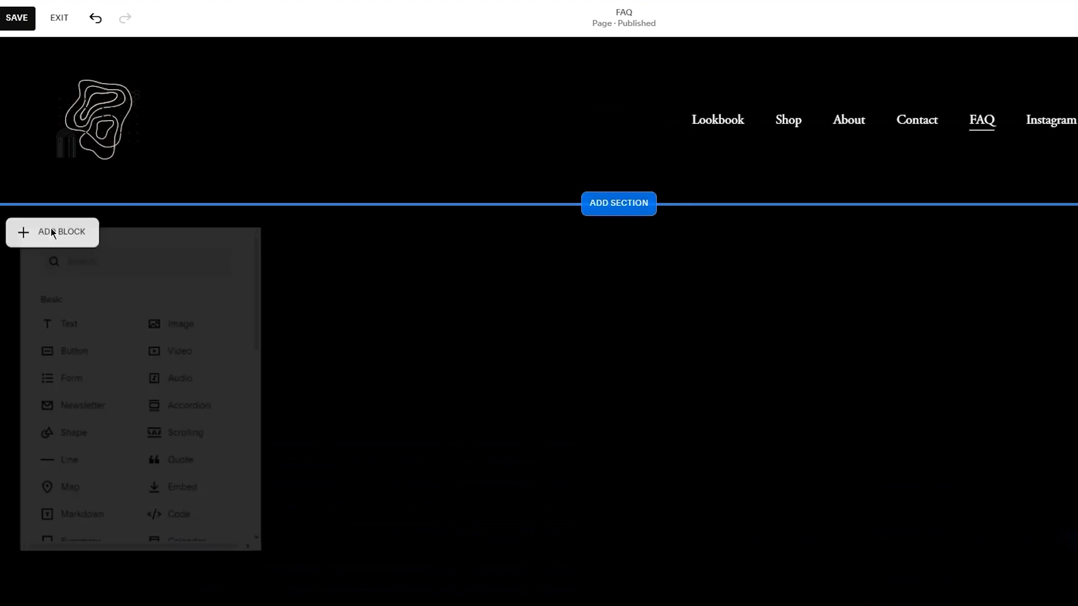
{"action": "scroll", "coordinate": [140, 387], "scroll_direction": "down", "scroll_amount": 10}
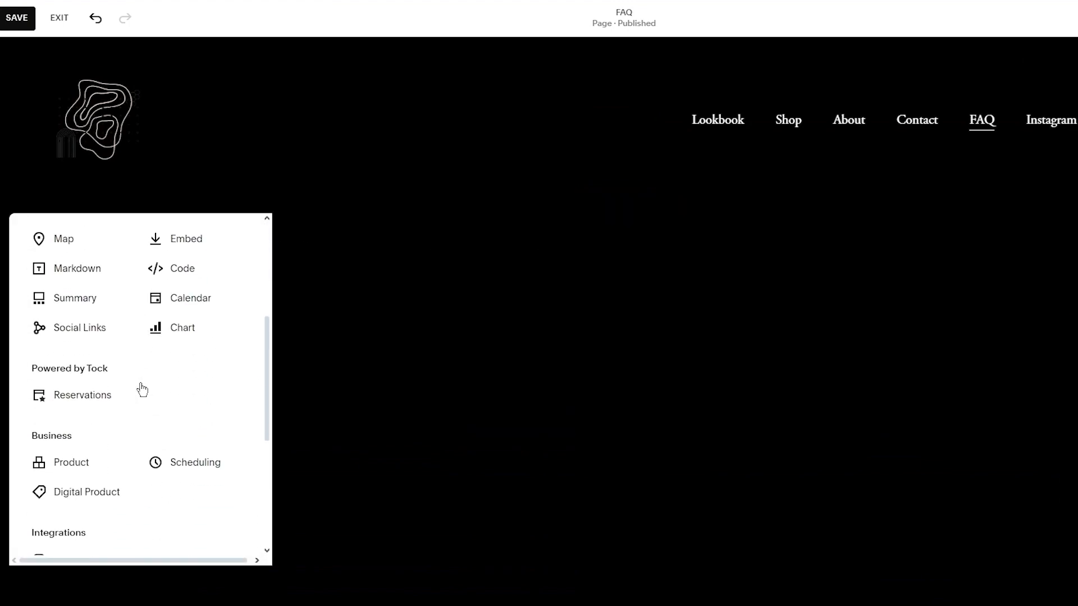
{"action": "scroll", "coordinate": [159, 387], "scroll_direction": "down", "scroll_amount": 1}
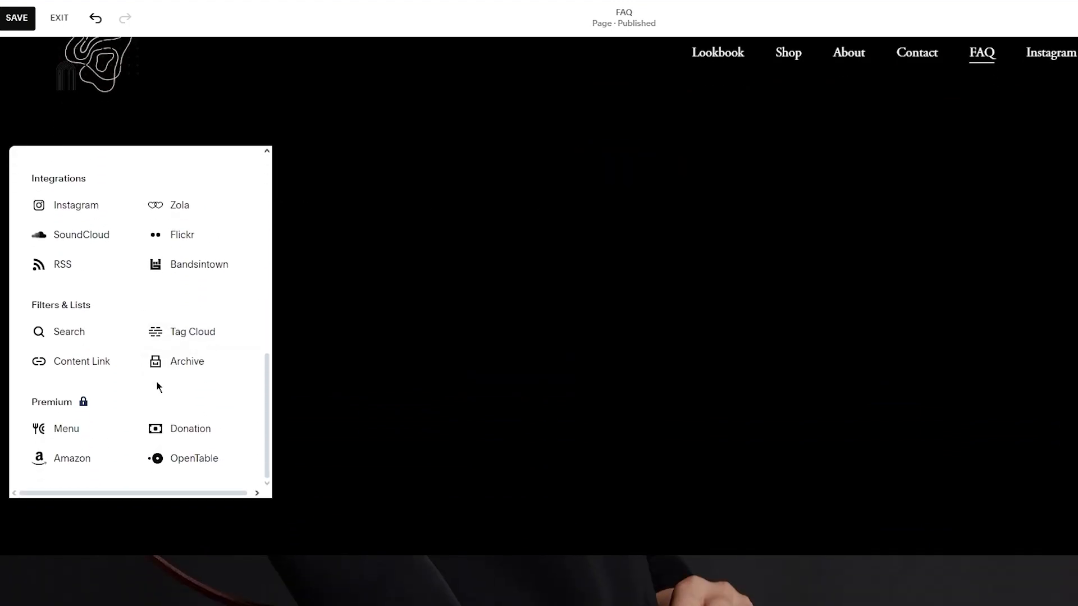
{"action": "scroll", "coordinate": [159, 387], "scroll_direction": "up", "scroll_amount": 10}
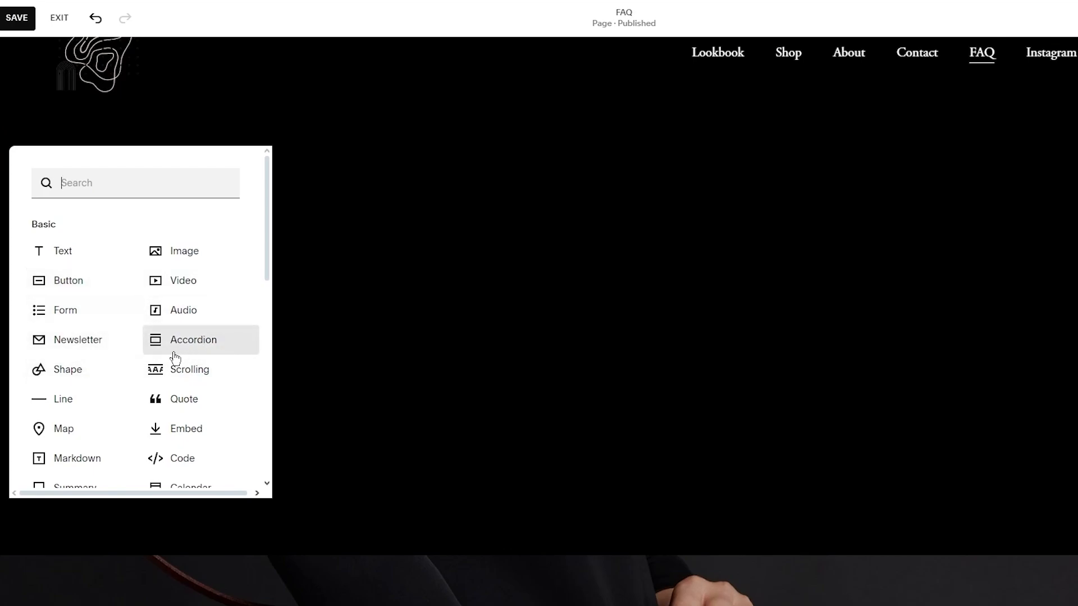
{"action": "scroll", "coordinate": [175, 357], "scroll_direction": "down", "scroll_amount": 5}
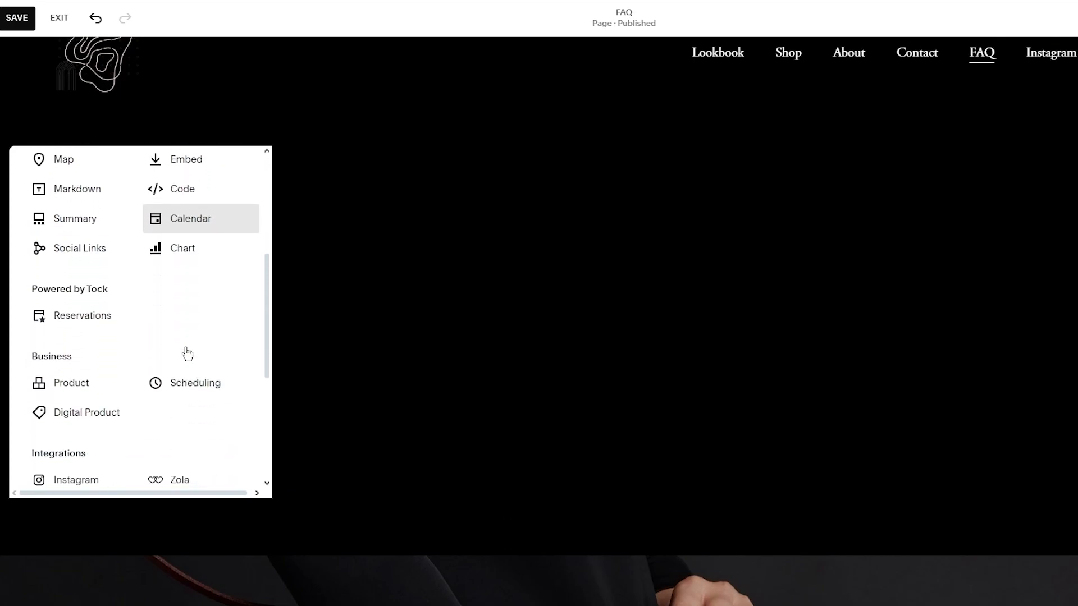
{"action": "scroll", "coordinate": [163, 361], "scroll_direction": "down", "scroll_amount": 2}
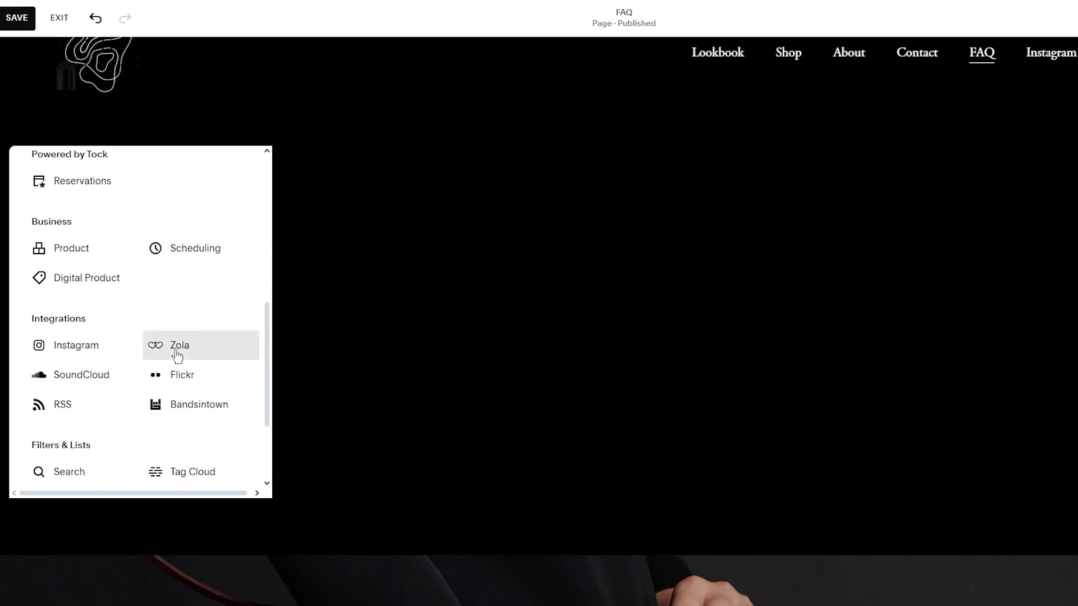
{"action": "scroll", "coordinate": [177, 356], "scroll_direction": "up", "scroll_amount": 7}
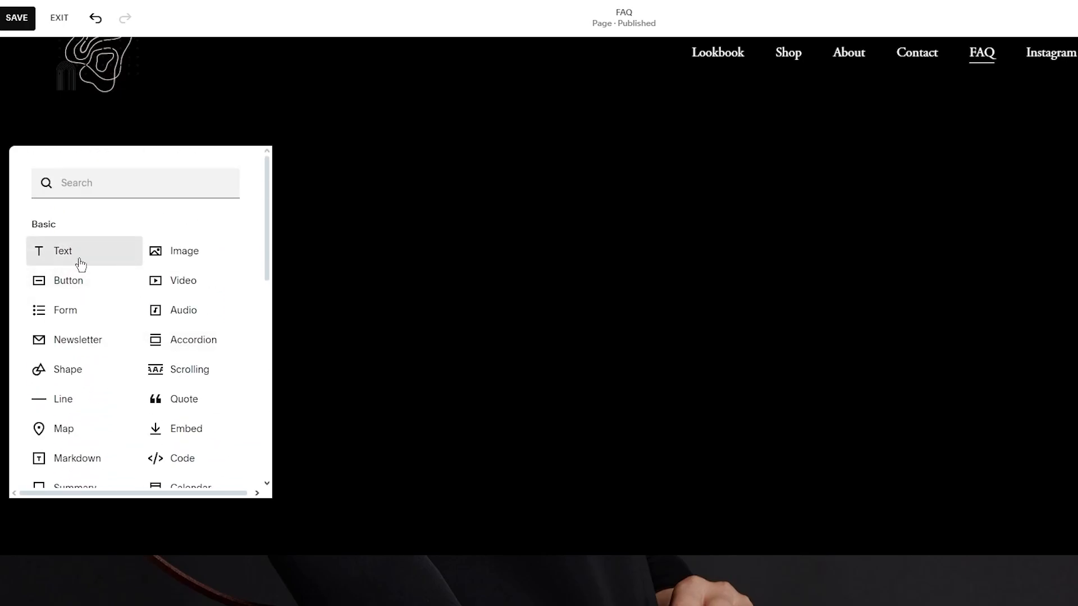
{"action": "left_click", "coordinate": [70, 254]}
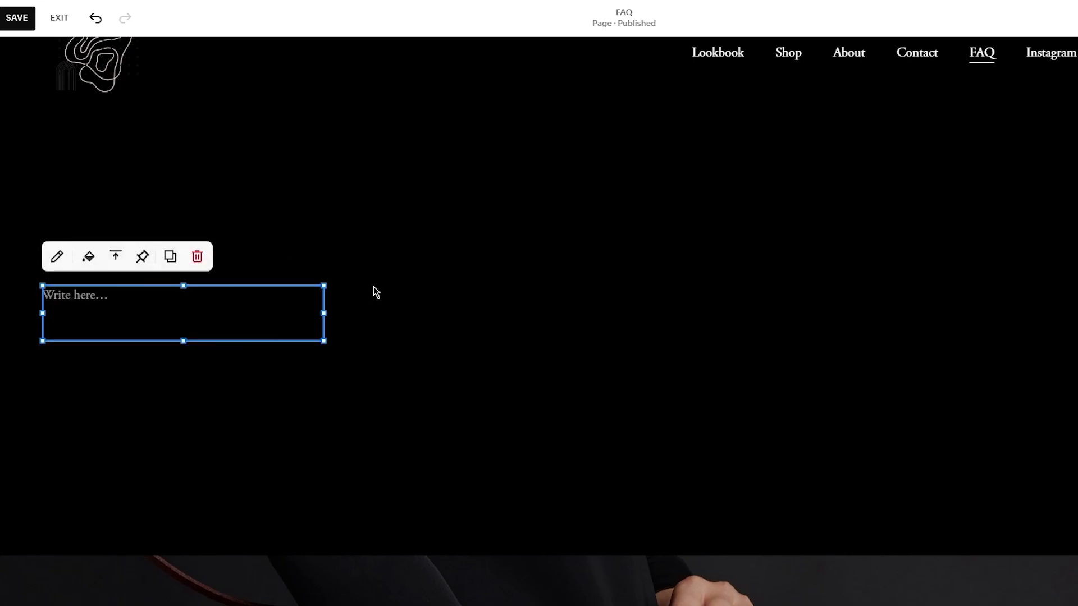
Write "We are a e commerce comany based in chicago" in the new text block.
{"action": "left_click", "coordinate": [92, 304]}
{"action": "type", "text": "W"}
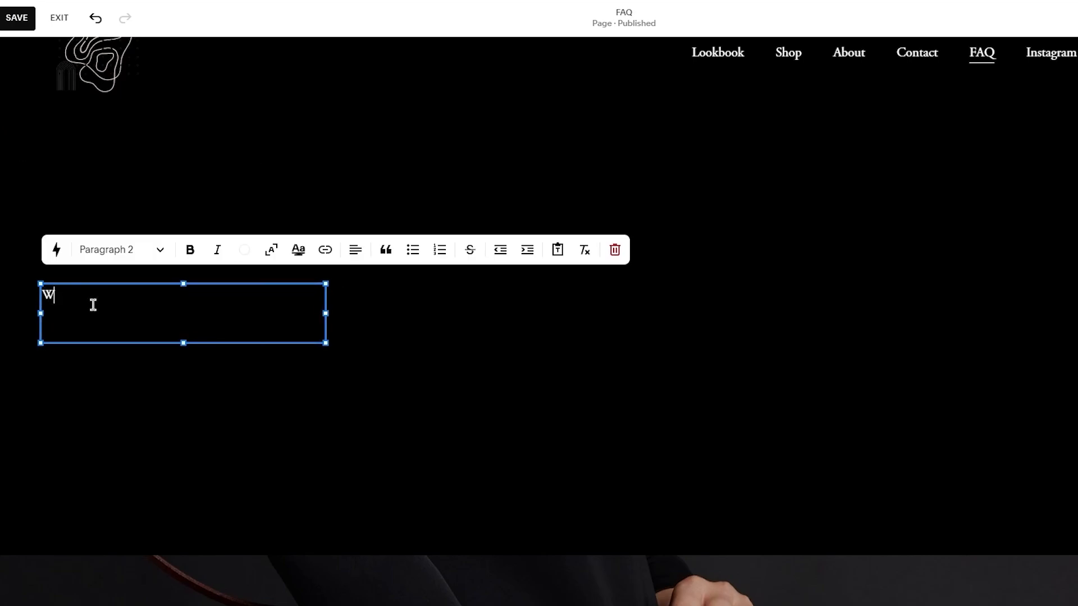
{"action": "type", "text": "e are a e commerce comany based i"}
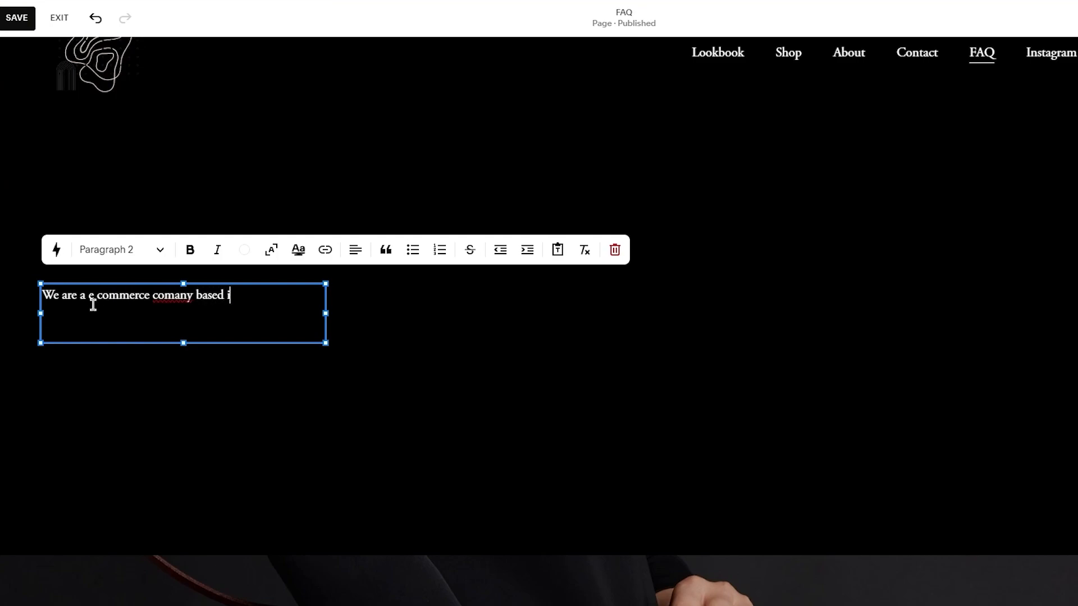
{"action": "type", "text": "n chicago"}
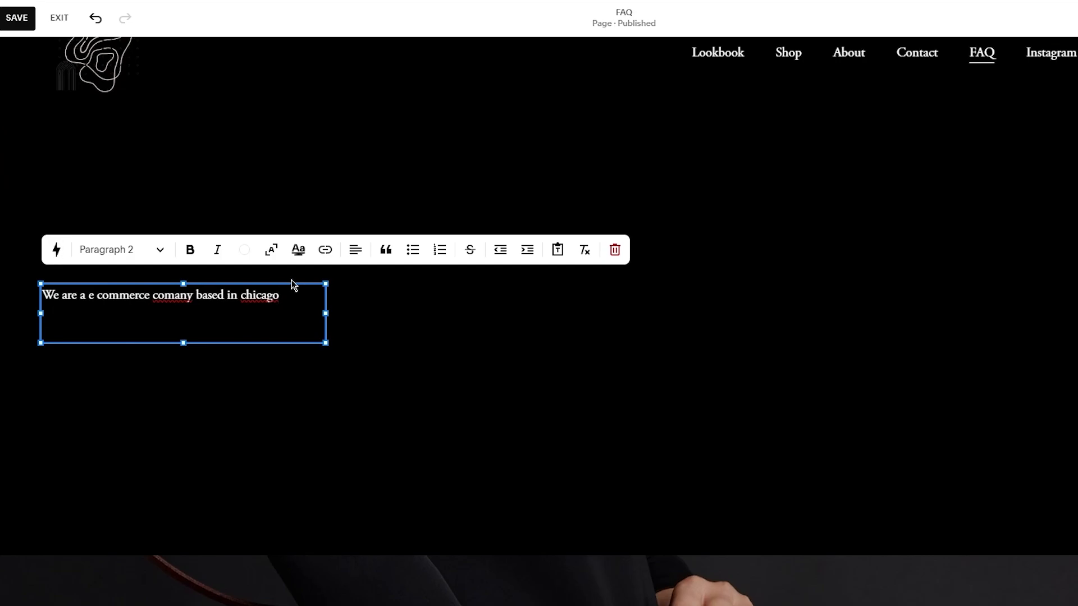
{"action": "left_click", "coordinate": [348, 301]}
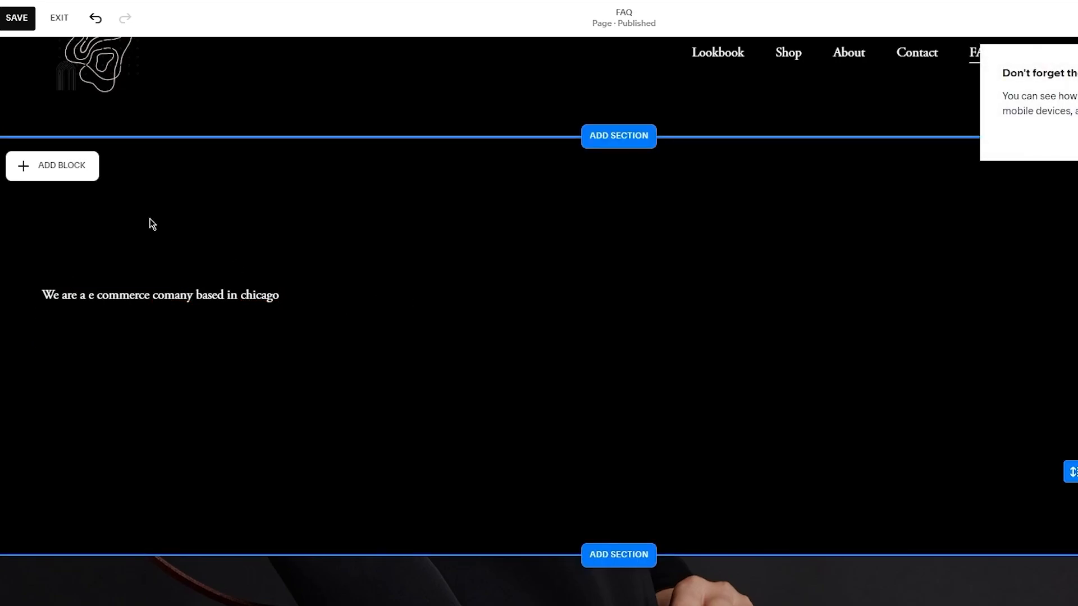
Add a form block to the FAQ page section.
{"action": "left_click", "coordinate": [43, 166]}
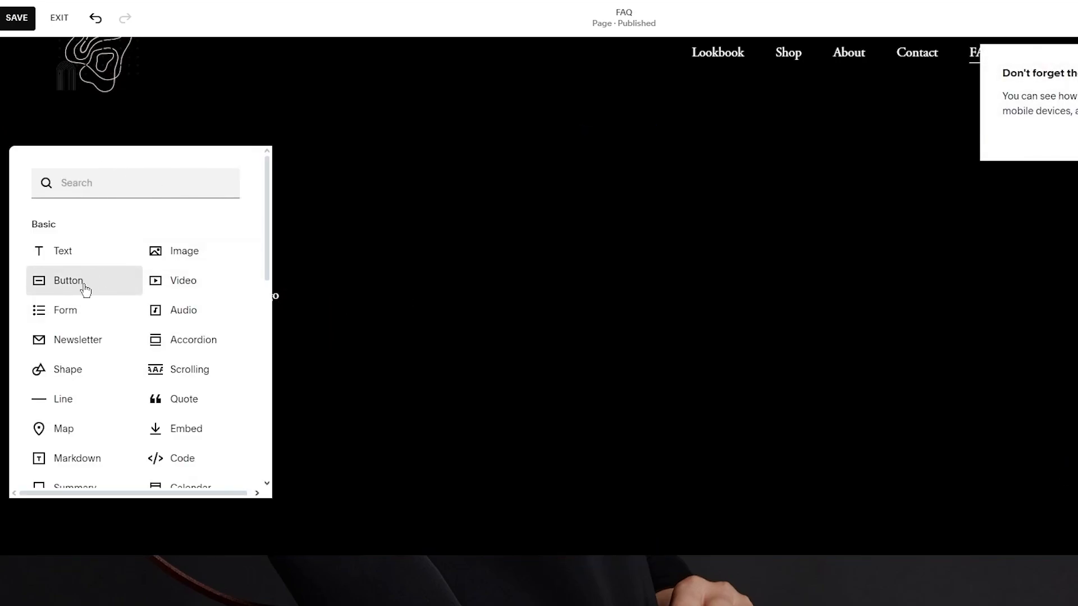
{"action": "left_click", "coordinate": [515, 322]}
{"action": "scroll", "coordinate": [354, 290], "scroll_direction": "up", "scroll_amount": 3}
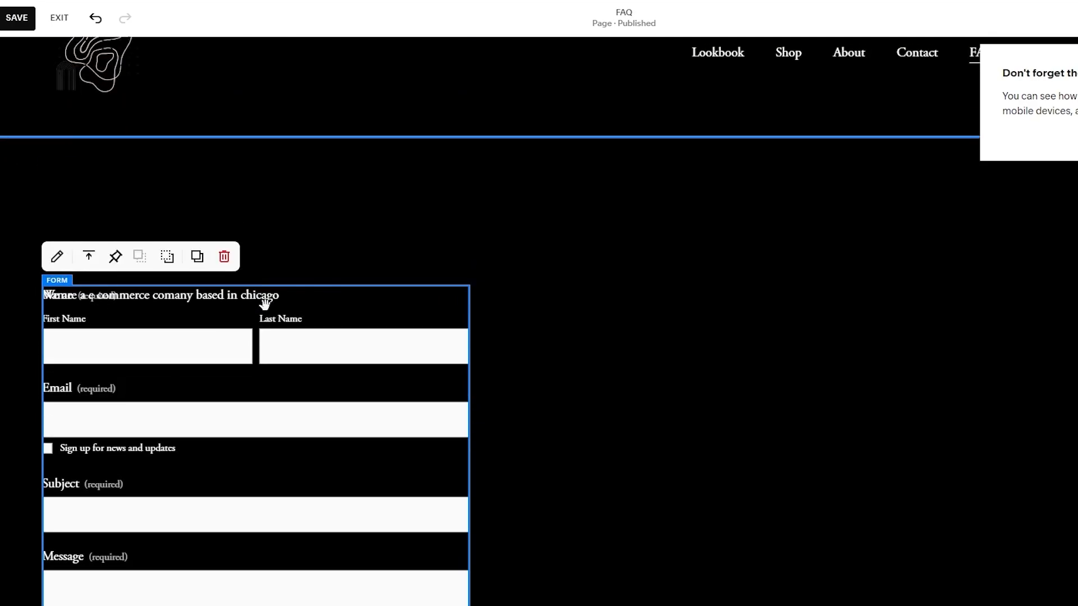
Open the form block's settings and examine its content and design options.
{"action": "left_click", "coordinate": [57, 257]}
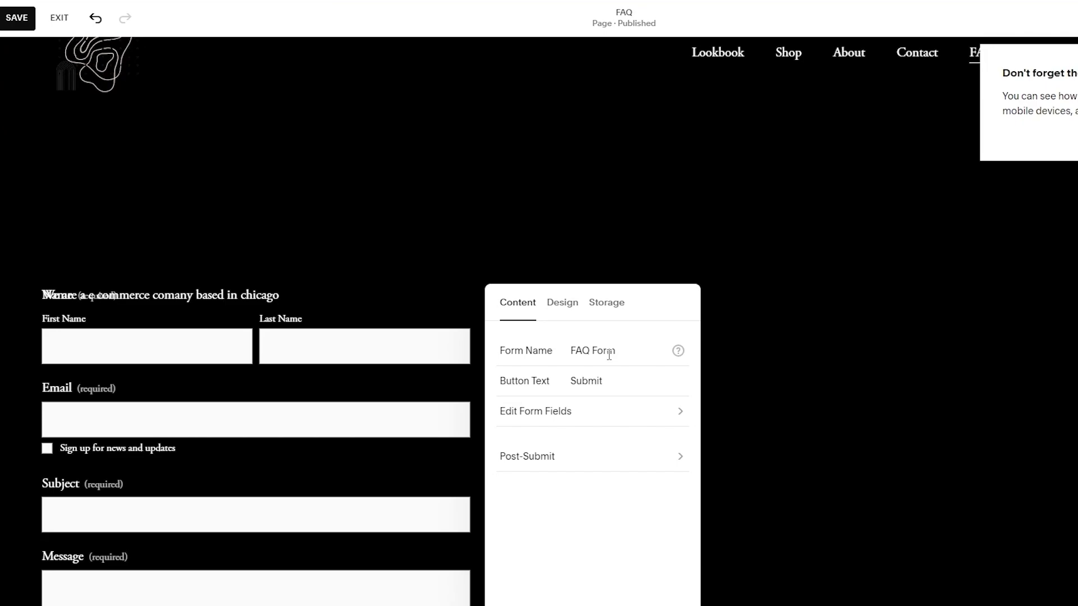
{"action": "left_click", "coordinate": [604, 390]}
{"action": "left_click", "coordinate": [578, 414]}
{"action": "left_click", "coordinate": [506, 306]}
{"action": "left_click", "coordinate": [562, 303]}
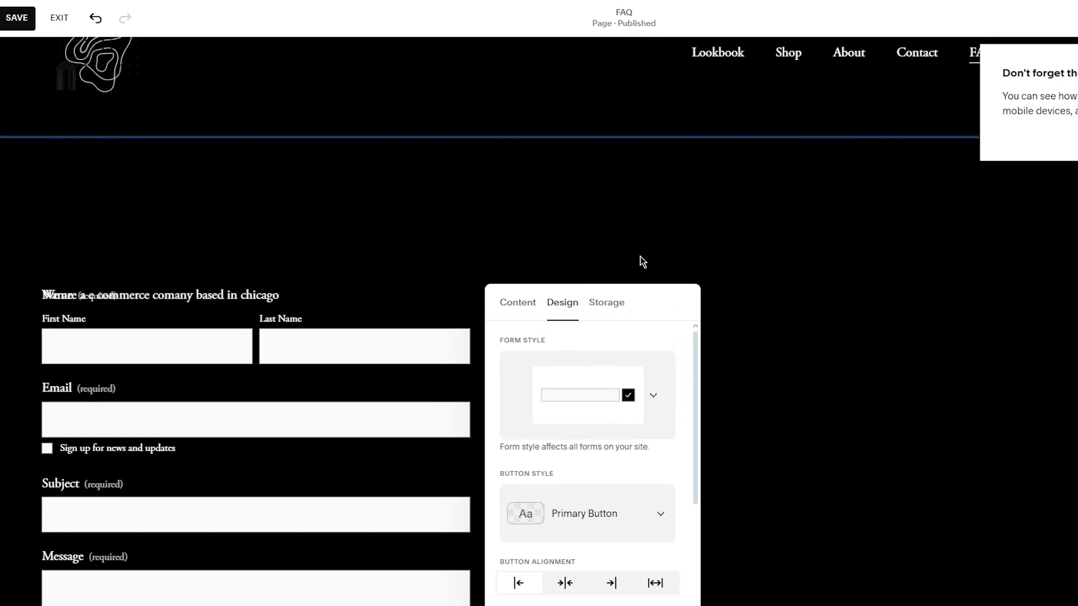
{"action": "left_click", "coordinate": [528, 232]}
Move the form block directly below the company text line so they no longer overlap.
{"action": "scroll", "coordinate": [528, 232], "scroll_direction": "up", "scroll_amount": 2}
{"action": "scroll", "coordinate": [528, 232], "scroll_direction": "down", "scroll_amount": 3}
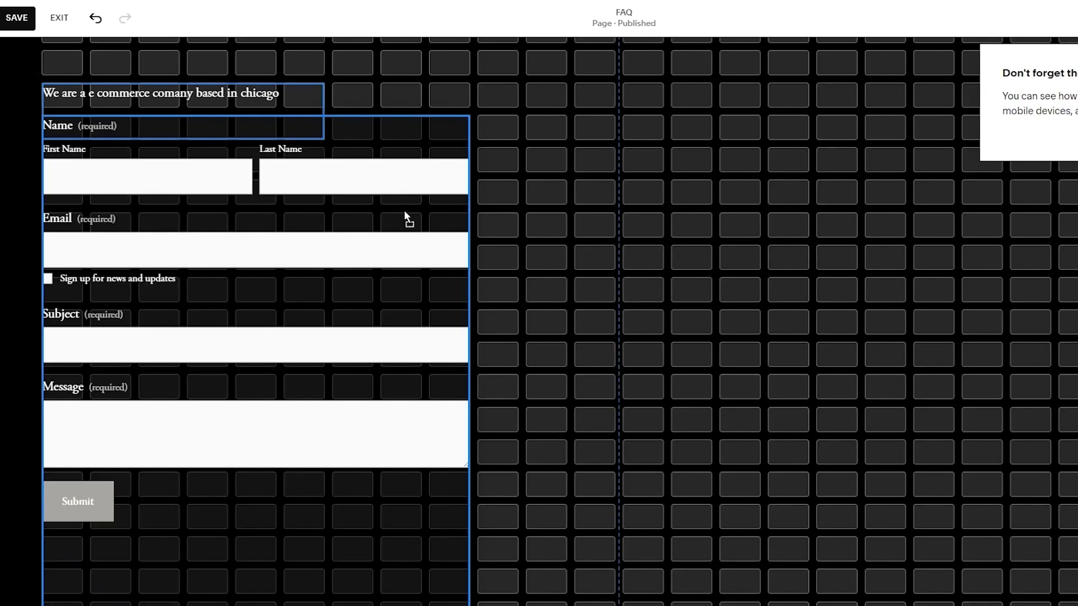
{"action": "left_click_drag", "start_coordinate": [407, 222], "coordinate": [423, 209]}
{"action": "scroll", "coordinate": [561, 213], "scroll_direction": "up", "scroll_amount": 5}
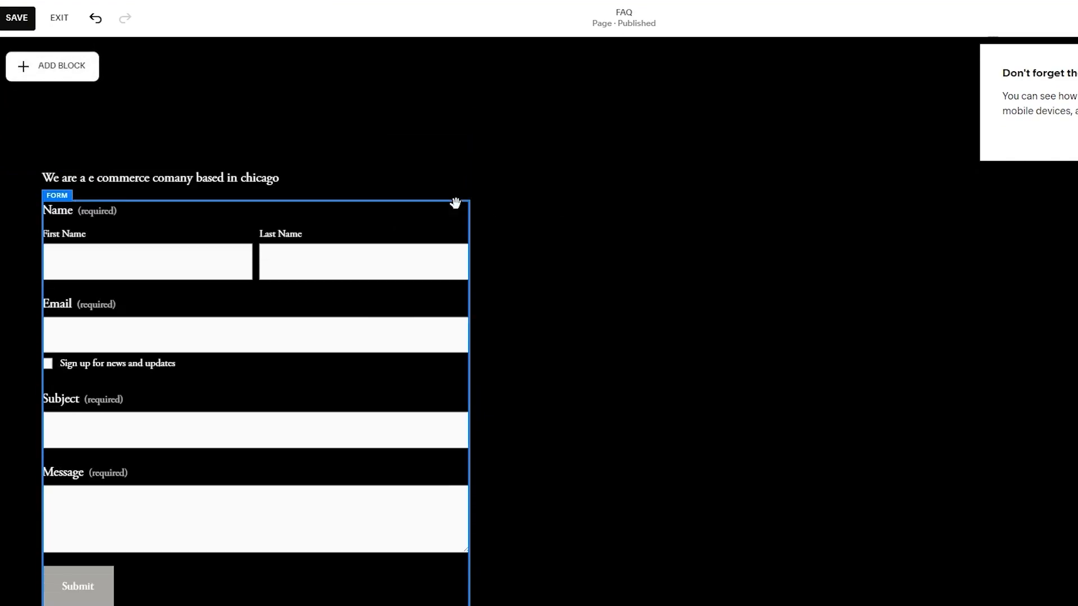
{"action": "scroll", "coordinate": [549, 262], "scroll_direction": "down", "scroll_amount": 6}
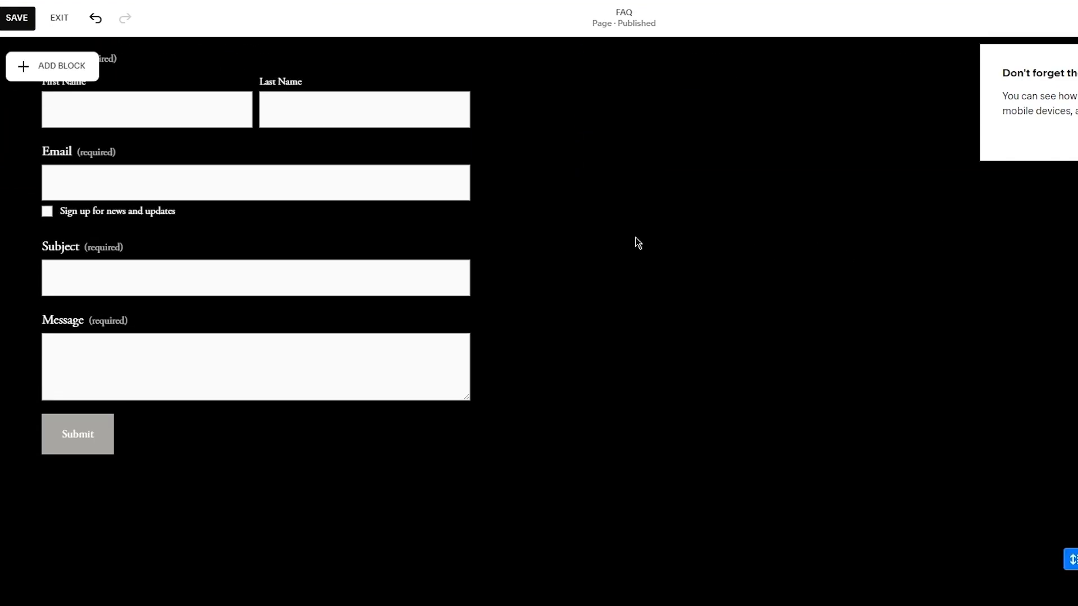
{"action": "scroll", "coordinate": [638, 242], "scroll_direction": "up", "scroll_amount": 6}
Add an image block and place it in the empty area to the right of the form.
{"action": "left_click", "coordinate": [89, 235]}
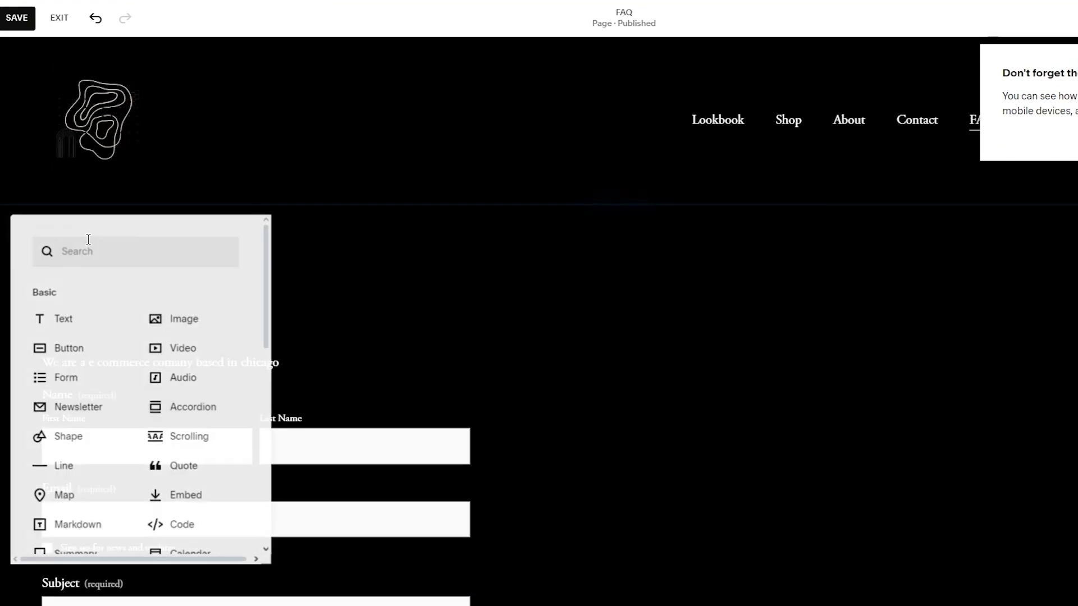
{"action": "left_click", "coordinate": [183, 319]}
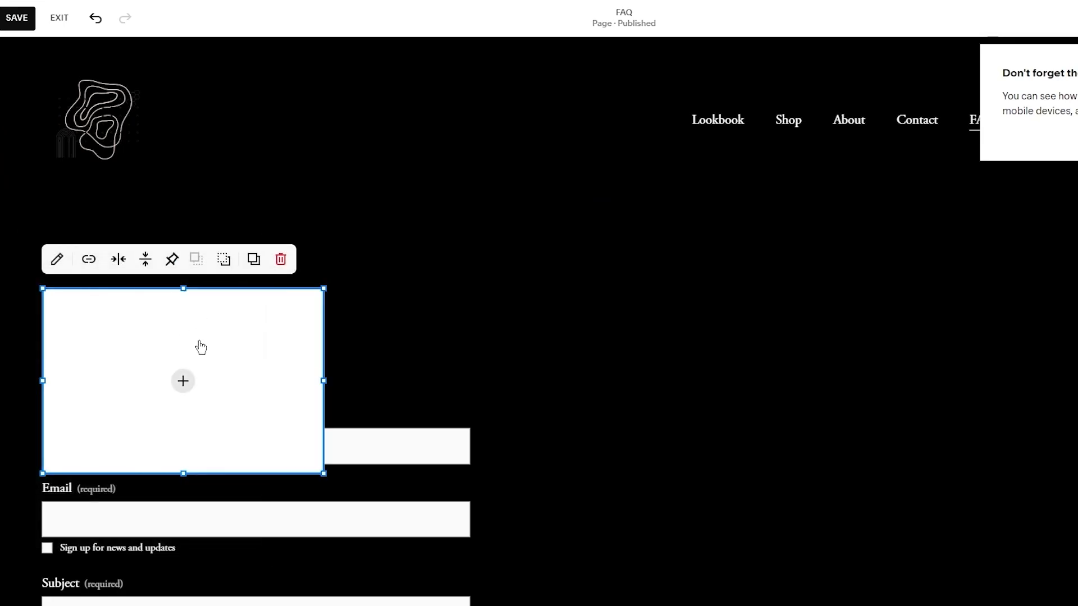
{"action": "left_click_drag", "start_coordinate": [201, 347], "coordinate": [881, 423]}
{"action": "scroll", "coordinate": [882, 416], "scroll_direction": "down", "scroll_amount": 5}
{"action": "scroll", "coordinate": [915, 318], "scroll_direction": "up", "scroll_amount": 2}
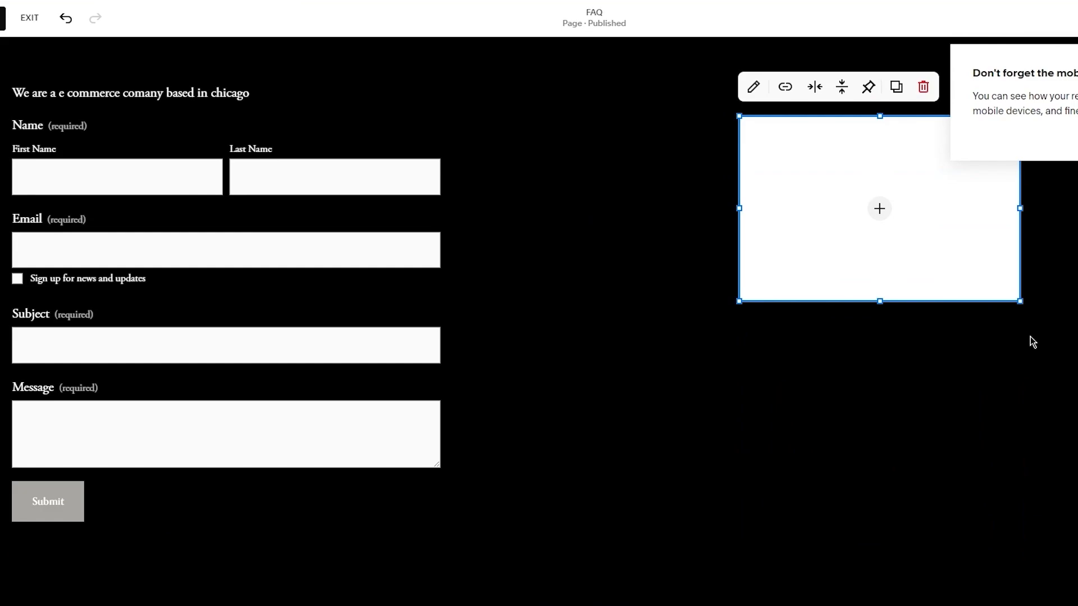
Enlarge the empty image block to roughly the form's height and shift it slightly left.
{"action": "left_click_drag", "start_coordinate": [1023, 305], "coordinate": [1077, 560]}
{"action": "scroll", "coordinate": [979, 468], "scroll_direction": "up", "scroll_amount": 1}
{"action": "left_click_drag", "start_coordinate": [949, 451], "coordinate": [881, 449]}
{"action": "scroll", "coordinate": [887, 458], "scroll_direction": "up", "scroll_amount": 2}
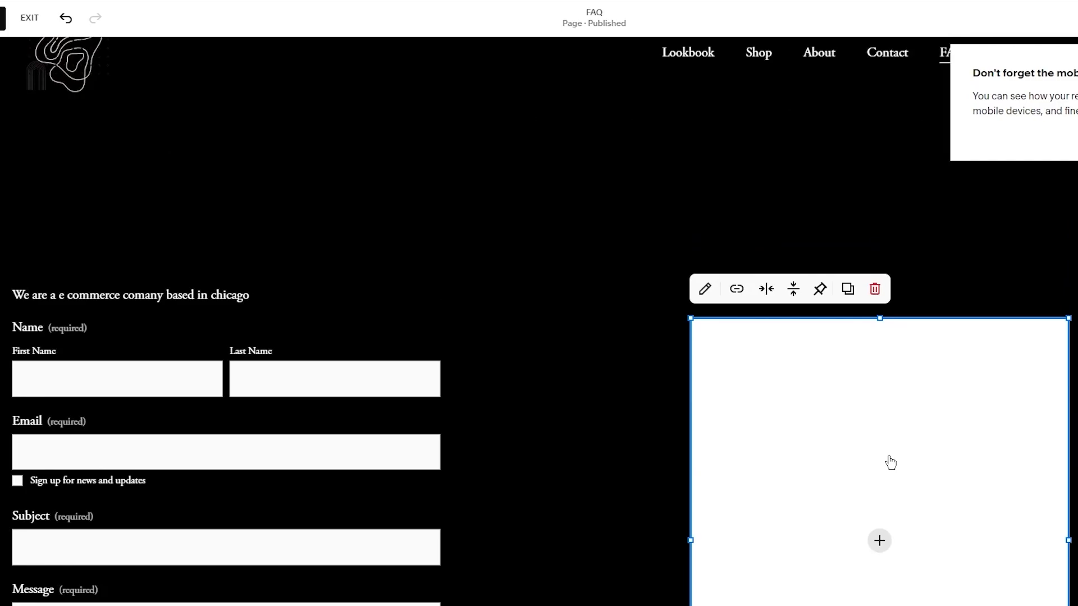
Upload the Peso Pluma Exodo artwork from the computer into the image block.
{"action": "left_click", "coordinate": [879, 521]}
{"action": "left_click", "coordinate": [884, 140]}
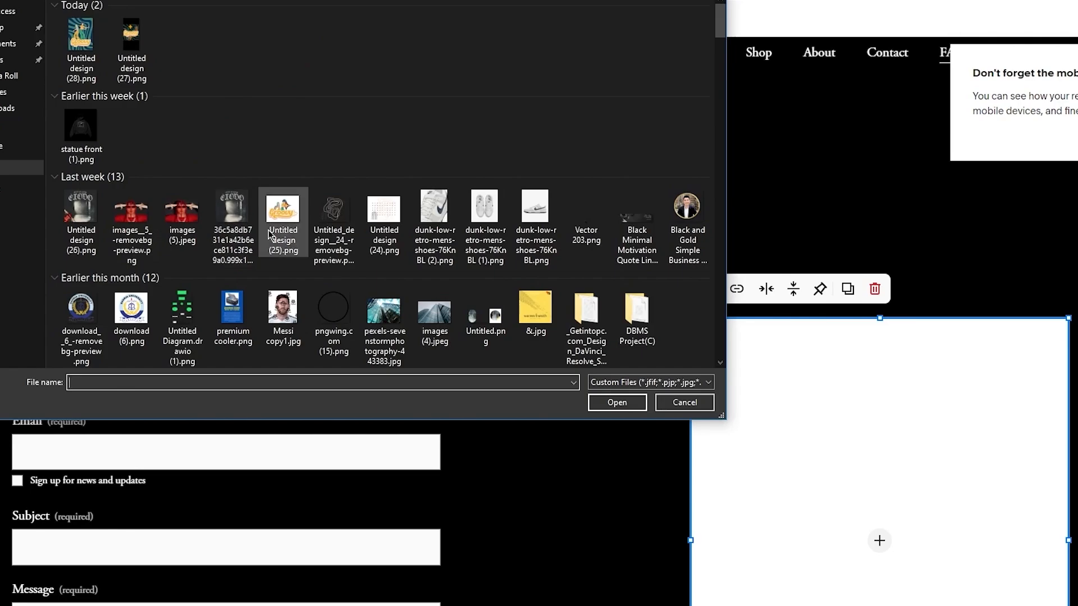
{"action": "double_click", "coordinate": [241, 206]}
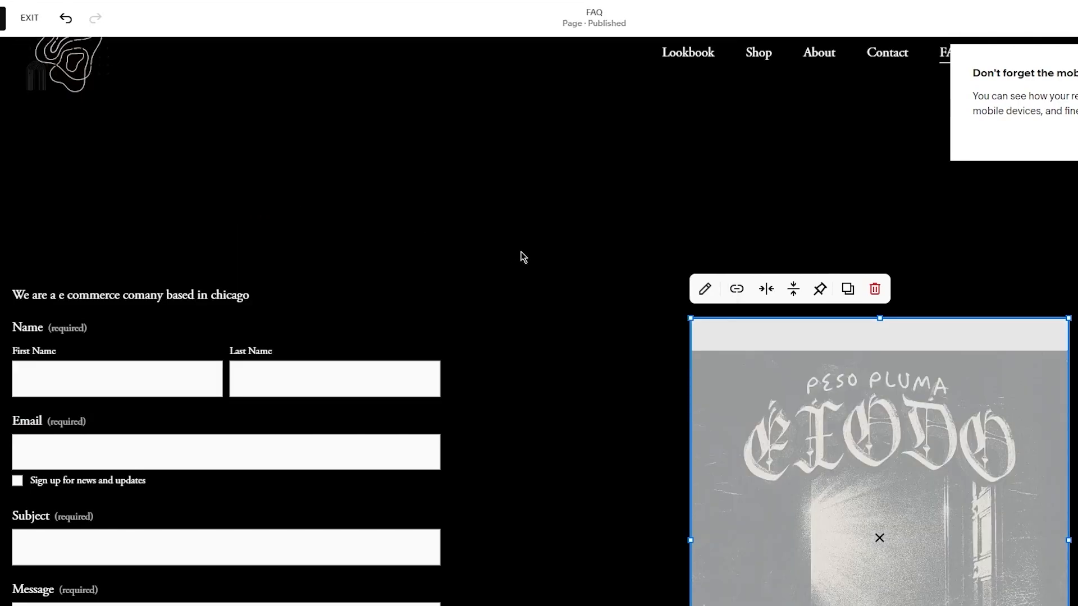
Shorten the image block slightly so its frame fits the artwork more closely.
{"action": "scroll", "coordinate": [525, 252], "scroll_direction": "down", "scroll_amount": 2}
{"action": "scroll", "coordinate": [530, 255], "scroll_direction": "down", "scroll_amount": 1}
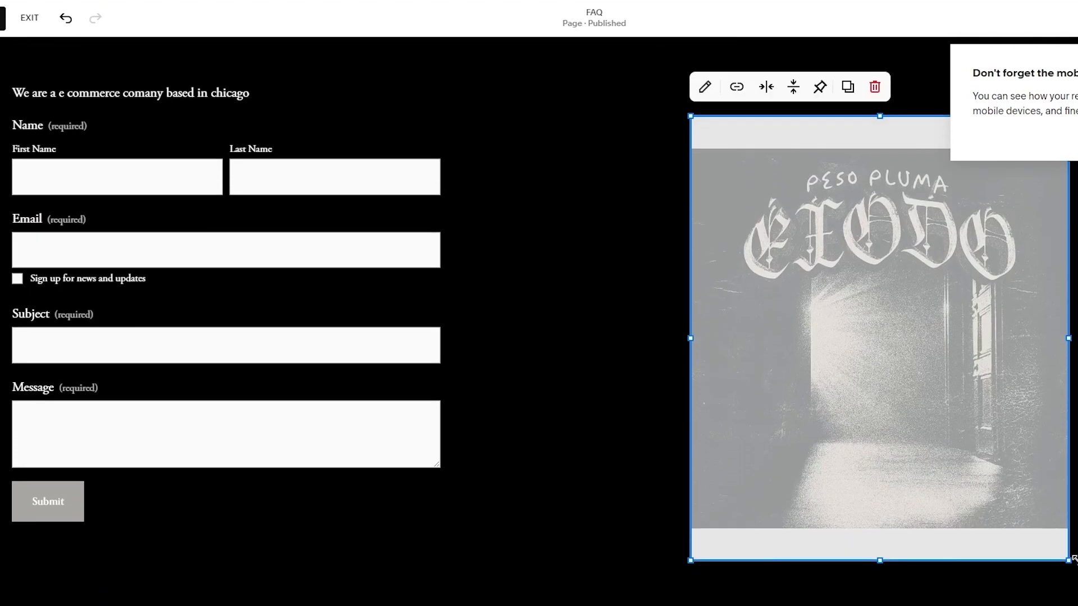
{"action": "left_click_drag", "start_coordinate": [1072, 556], "coordinate": [1046, 531]}
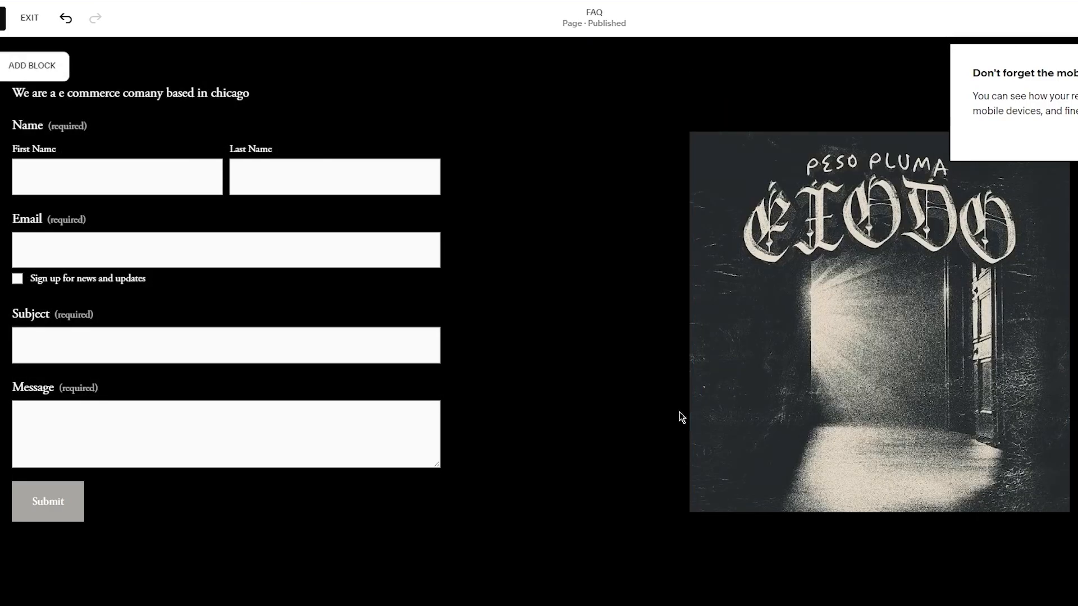
Start adding a section below the FAQ page's contact form and bring up the Services layouts.
{"action": "scroll", "coordinate": [587, 396], "scroll_direction": "up", "scroll_amount": 4}
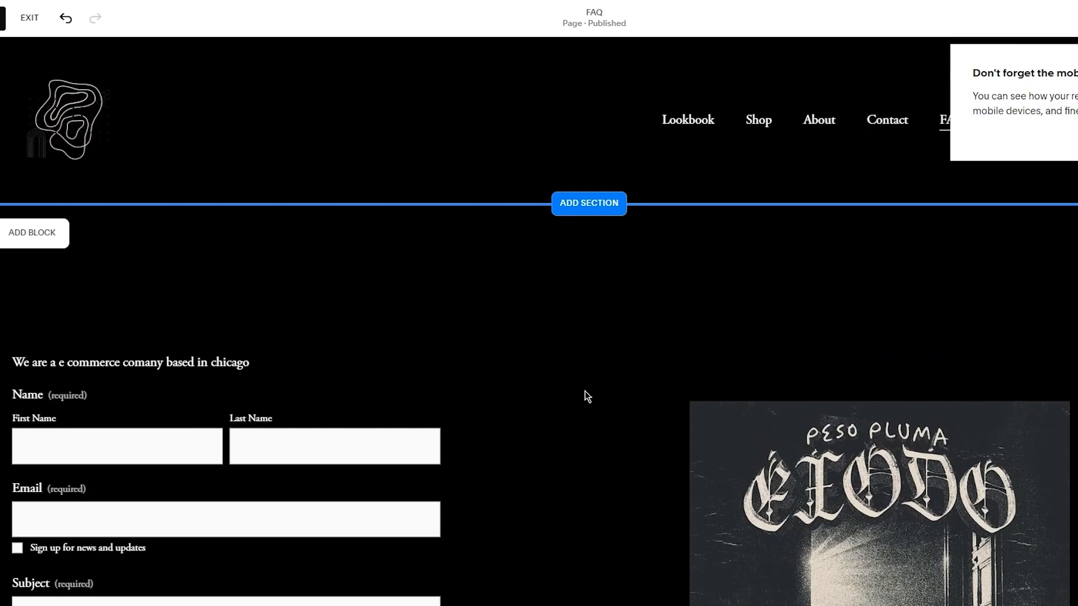
{"action": "scroll", "coordinate": [587, 396], "scroll_direction": "down", "scroll_amount": 11}
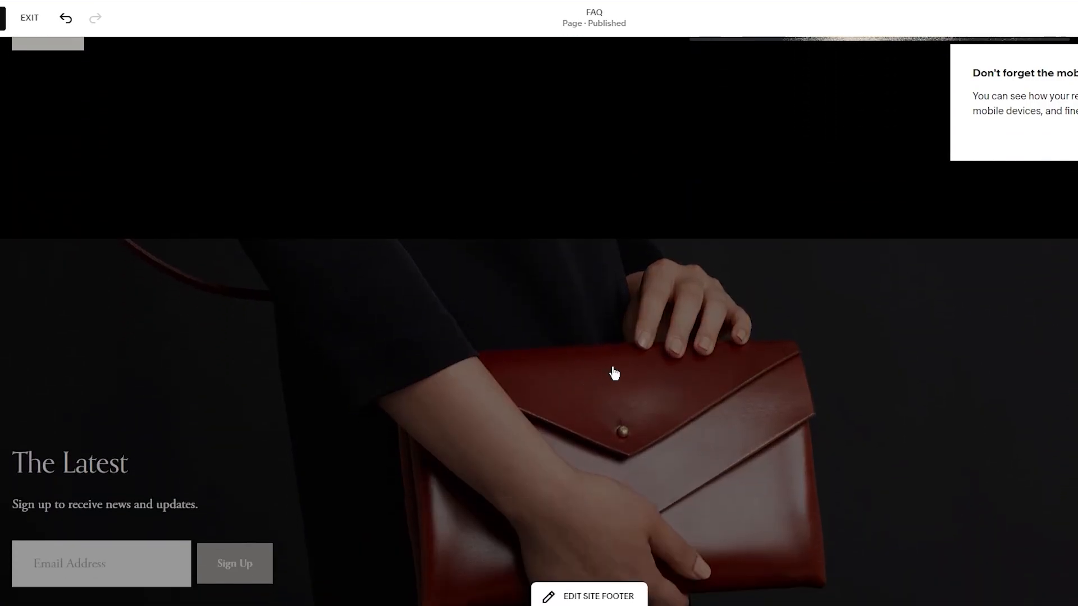
{"action": "scroll", "coordinate": [585, 375], "scroll_direction": "up", "scroll_amount": 7}
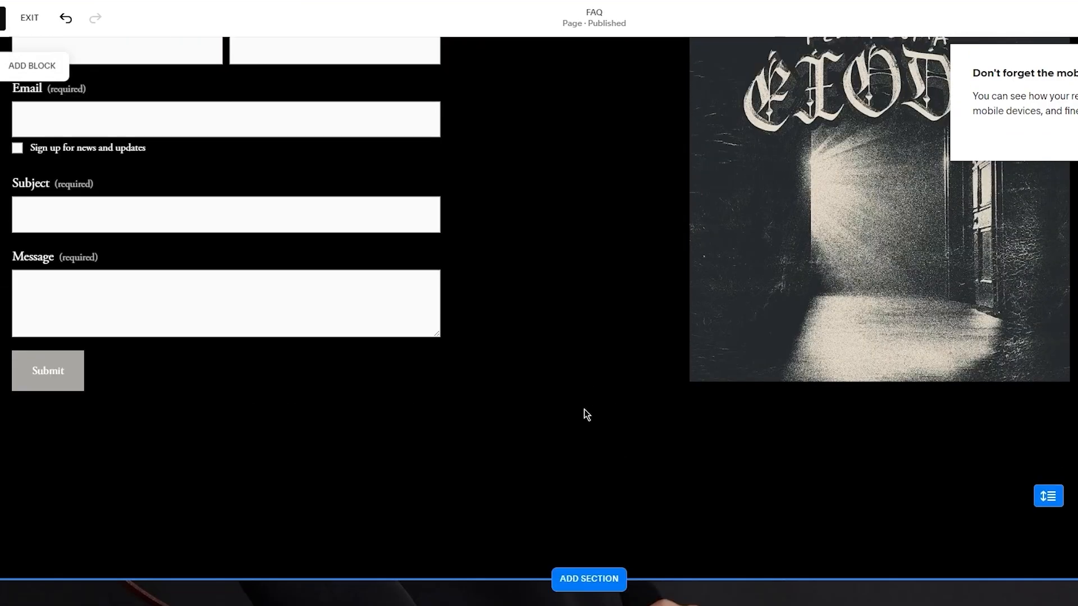
{"action": "left_click", "coordinate": [599, 587]}
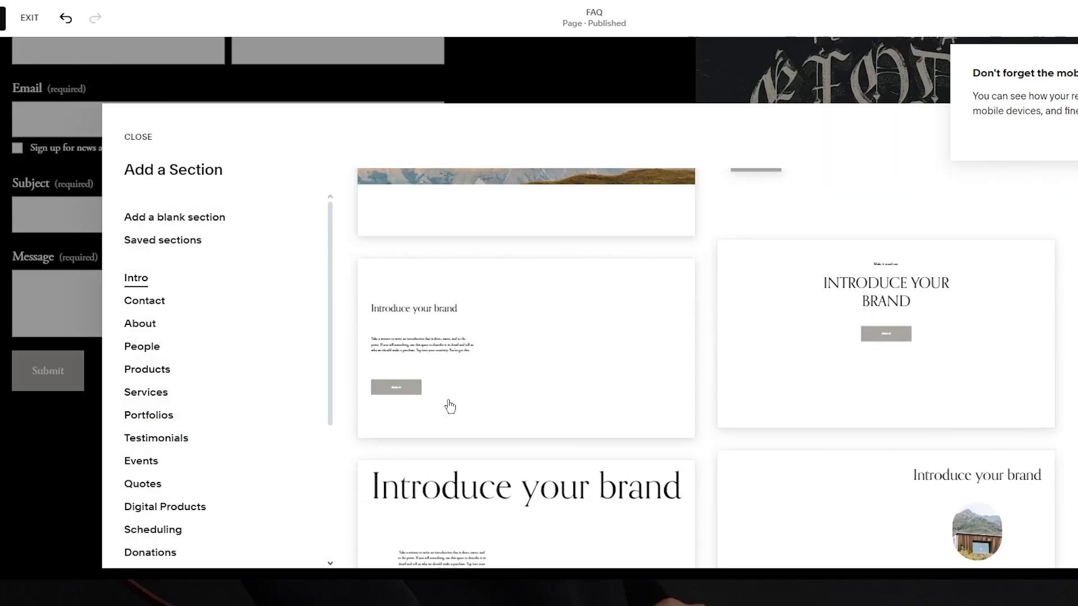
{"action": "left_click", "coordinate": [146, 302]}
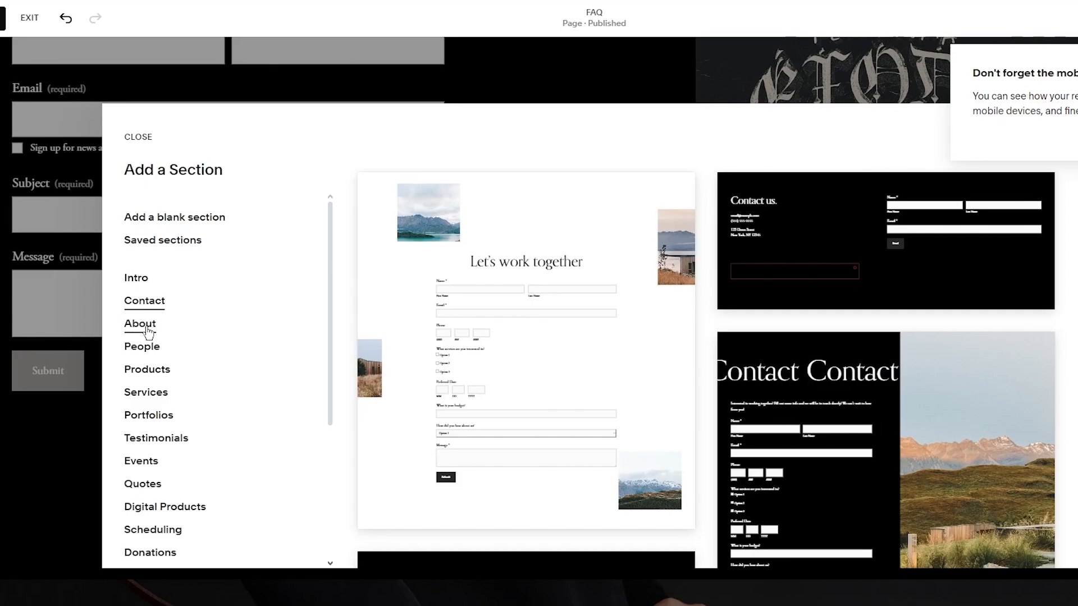
{"action": "left_click", "coordinate": [149, 330]}
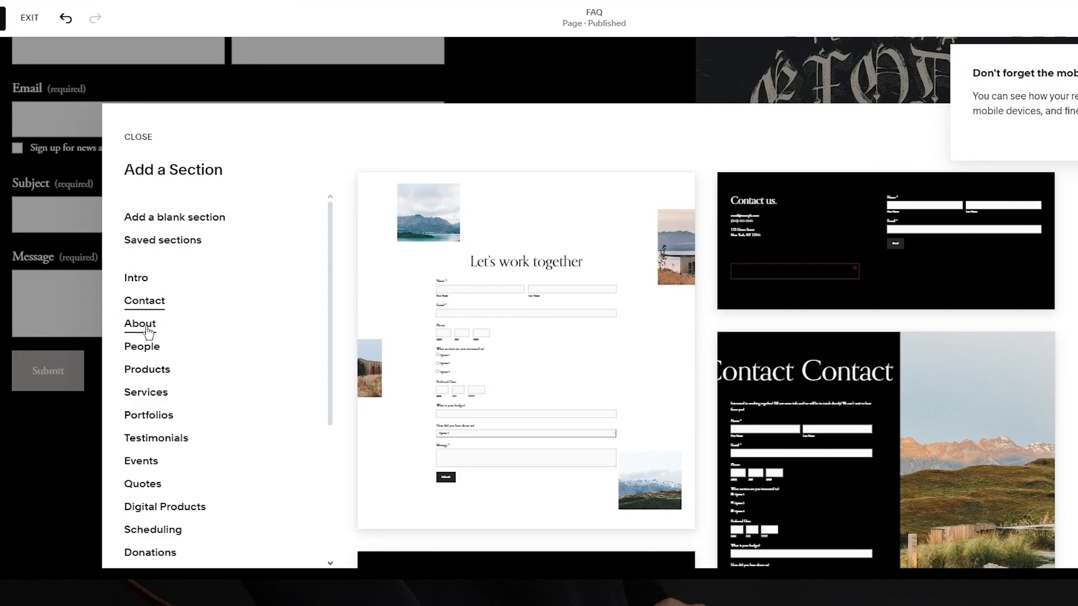
{"action": "left_click", "coordinate": [149, 344]}
{"action": "left_click", "coordinate": [147, 371]}
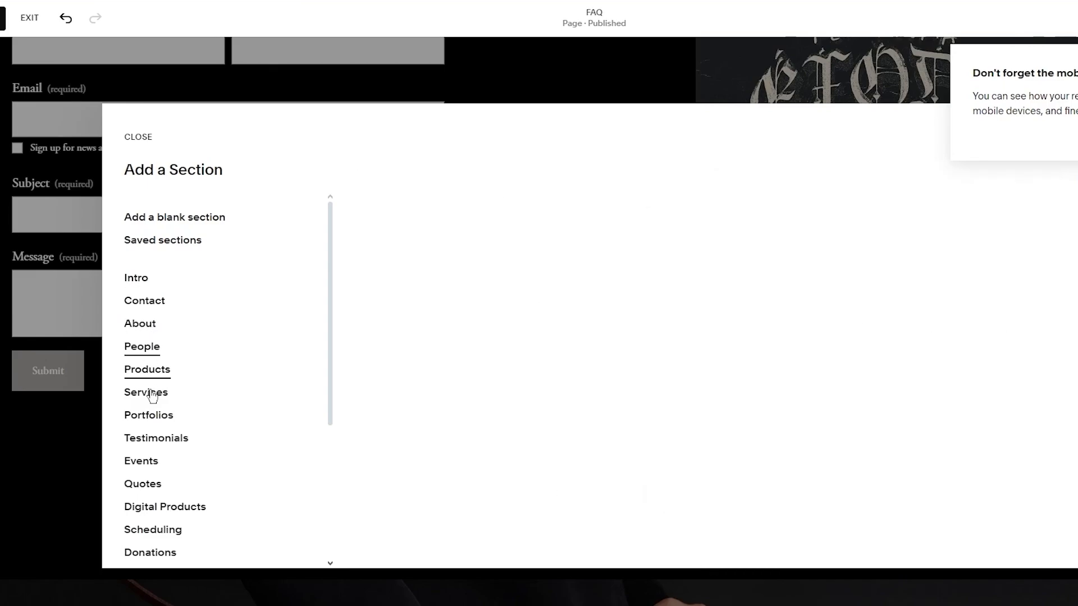
{"action": "left_click", "coordinate": [147, 393]}
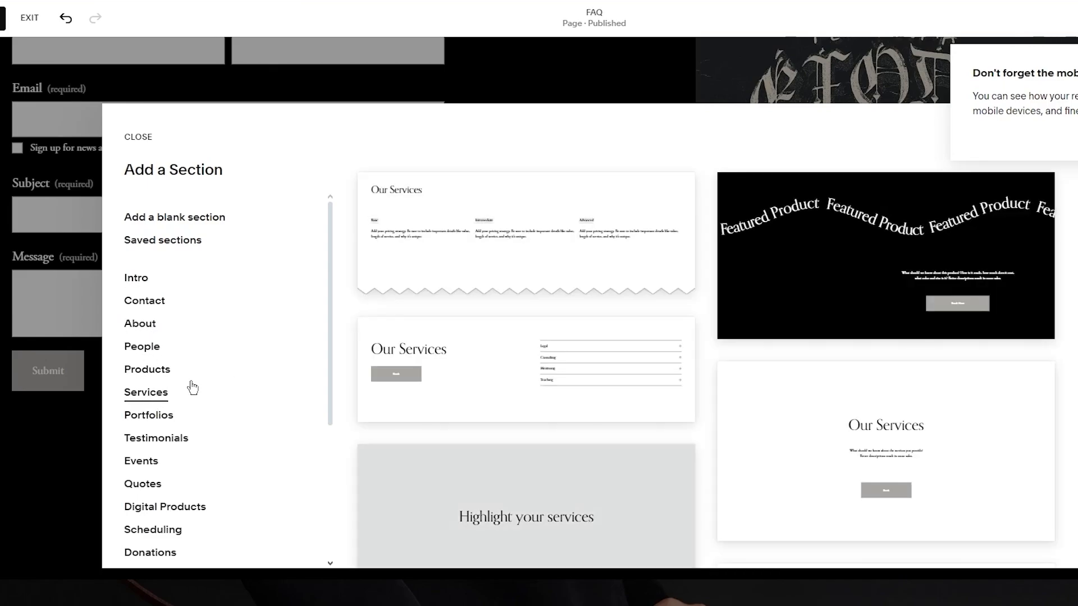
Insert the black Services layout with three rounded images above Basic, Intermediate and Advanced dropdown lists.
{"action": "scroll", "coordinate": [792, 264], "scroll_direction": "down", "scroll_amount": 2}
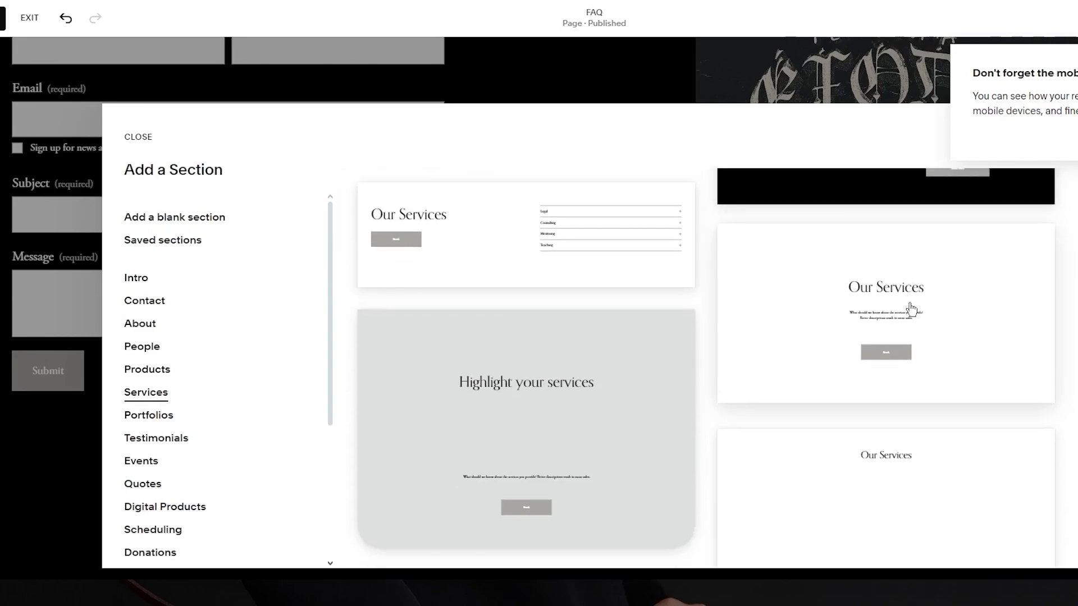
{"action": "scroll", "coordinate": [640, 313], "scroll_direction": "down", "scroll_amount": 5}
{"action": "scroll", "coordinate": [642, 316], "scroll_direction": "down", "scroll_amount": 4}
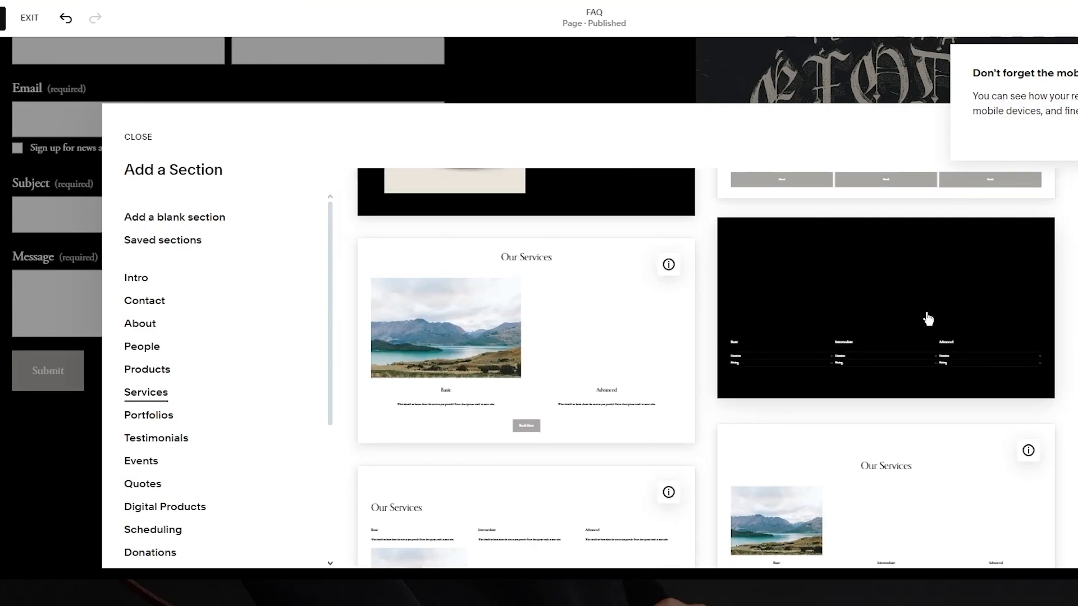
{"action": "scroll", "coordinate": [928, 317], "scroll_direction": "up", "scroll_amount": 4}
{"action": "scroll", "coordinate": [895, 320], "scroll_direction": "down", "scroll_amount": 2}
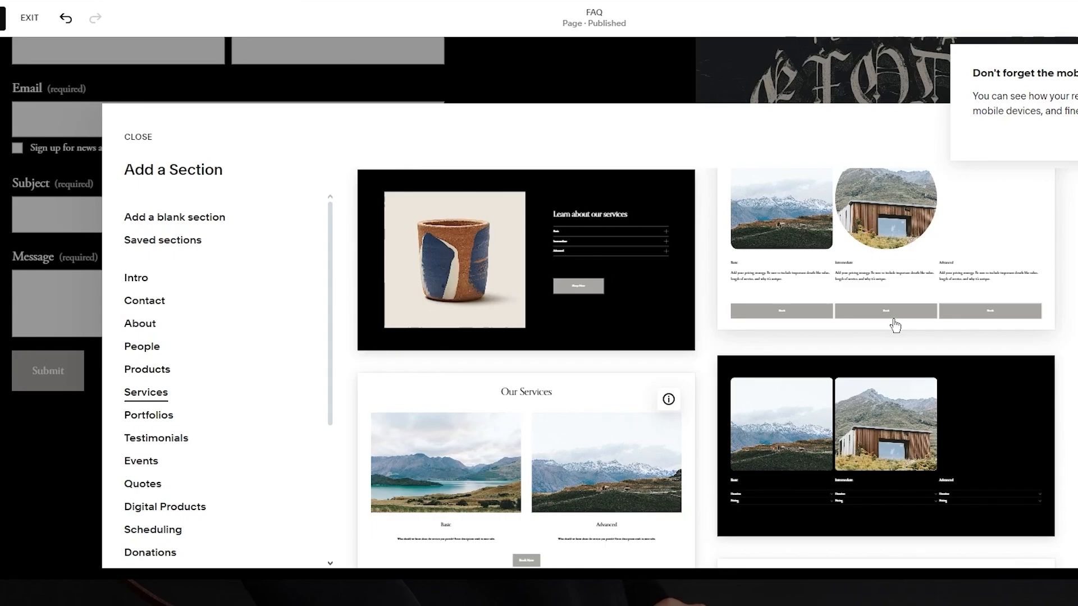
{"action": "left_click", "coordinate": [955, 421]}
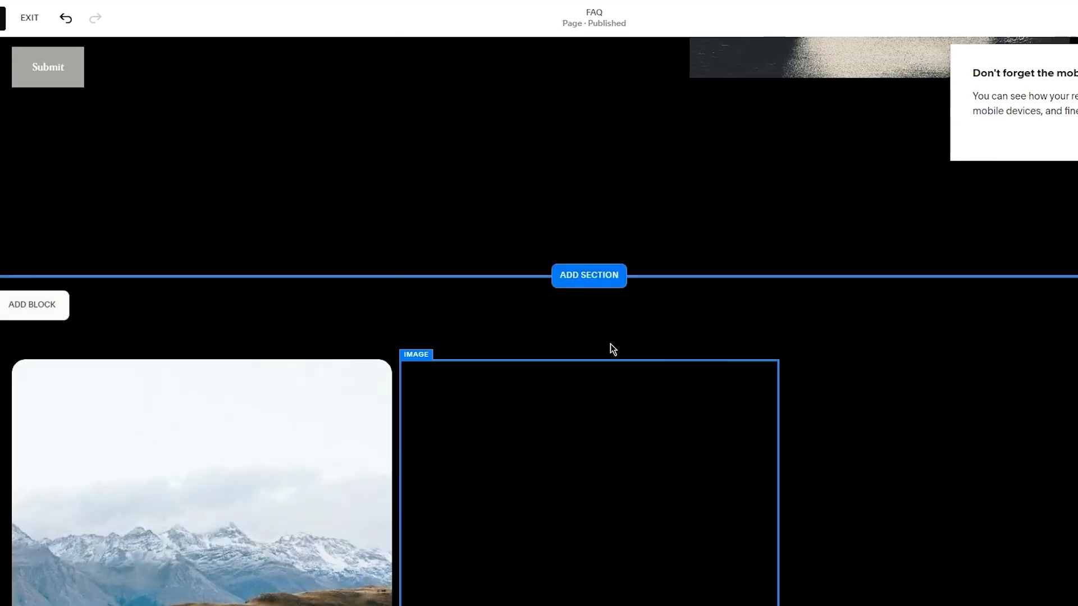
Review the FAQ page from the header through the new services section to the footer.
{"action": "scroll", "coordinate": [457, 283], "scroll_direction": "down", "scroll_amount": 5}
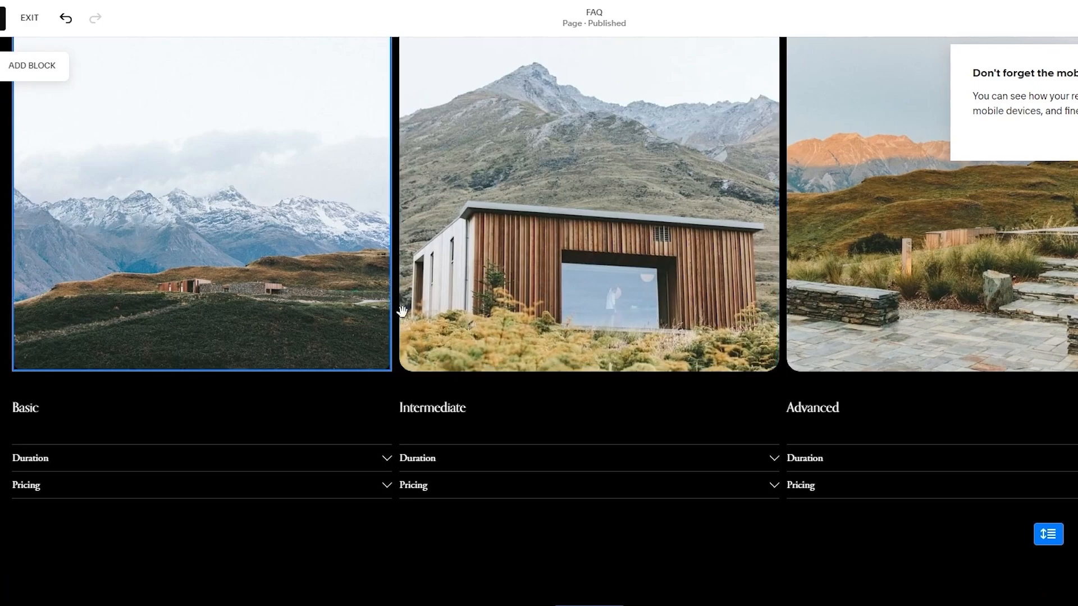
{"action": "scroll", "coordinate": [541, 357], "scroll_direction": "down", "scroll_amount": 10}
{"action": "scroll", "coordinate": [548, 361], "scroll_direction": "up", "scroll_amount": 14}
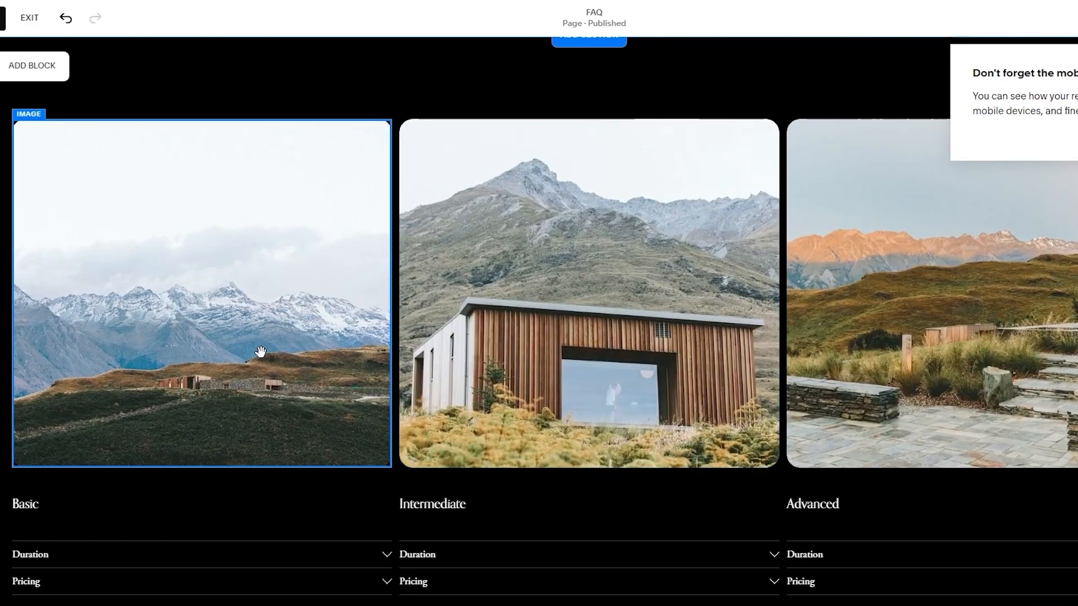
{"action": "left_click", "coordinate": [259, 354]}
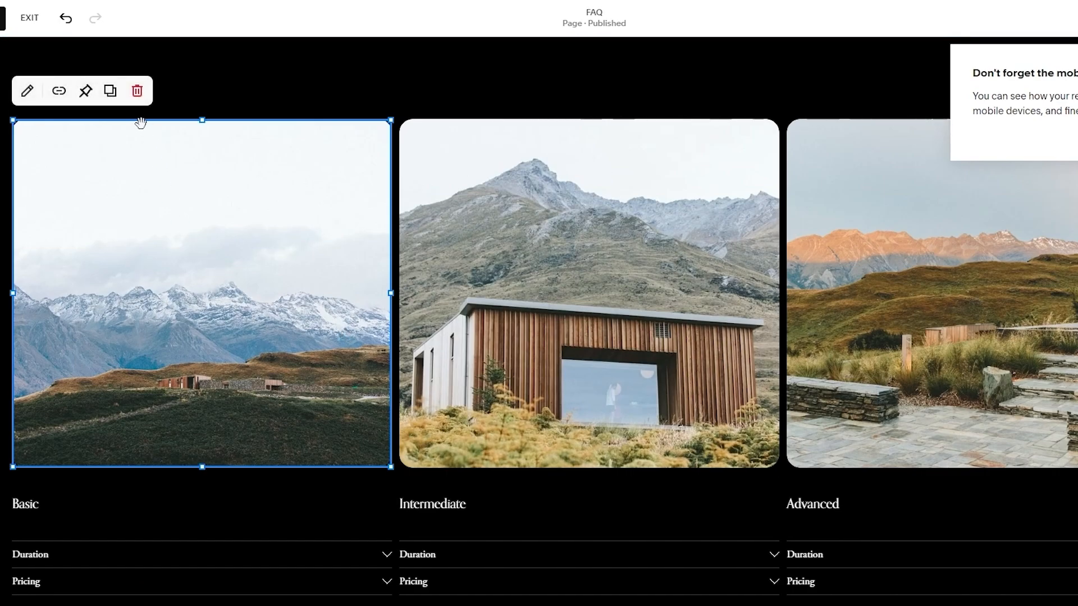
{"action": "scroll", "coordinate": [626, 177], "scroll_direction": "up", "scroll_amount": 15}
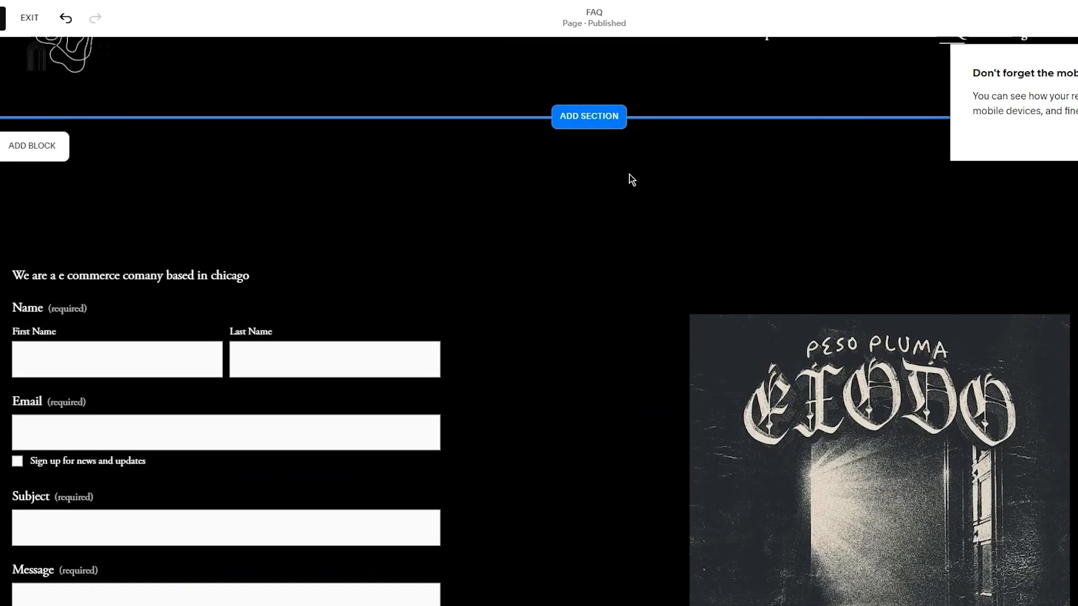
{"action": "scroll", "coordinate": [634, 184], "scroll_direction": "down", "scroll_amount": 15}
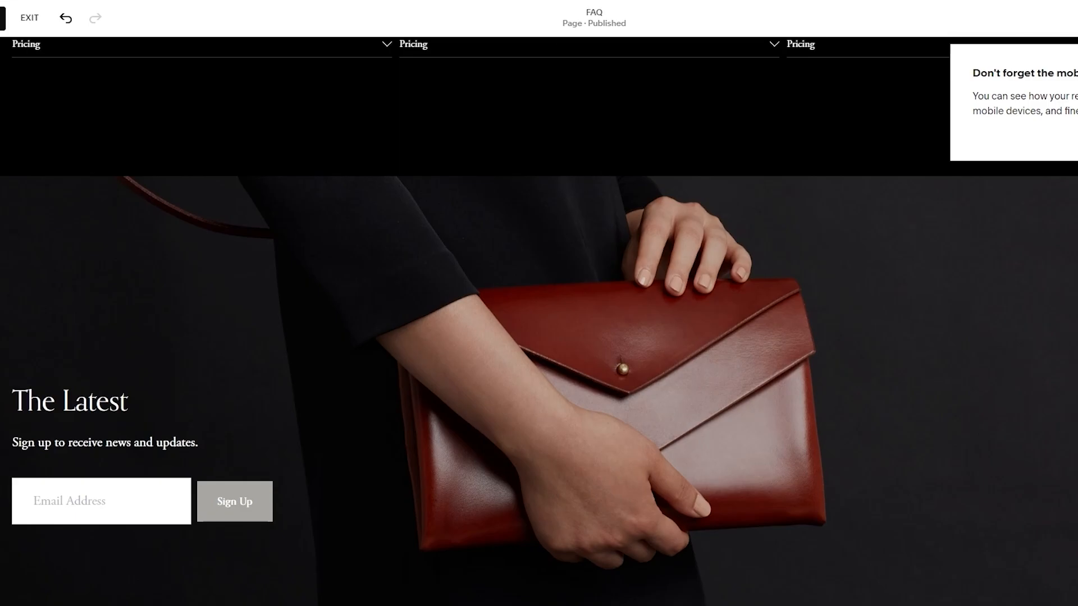
{"action": "scroll", "coordinate": [671, 230], "scroll_direction": "up", "scroll_amount": 10}
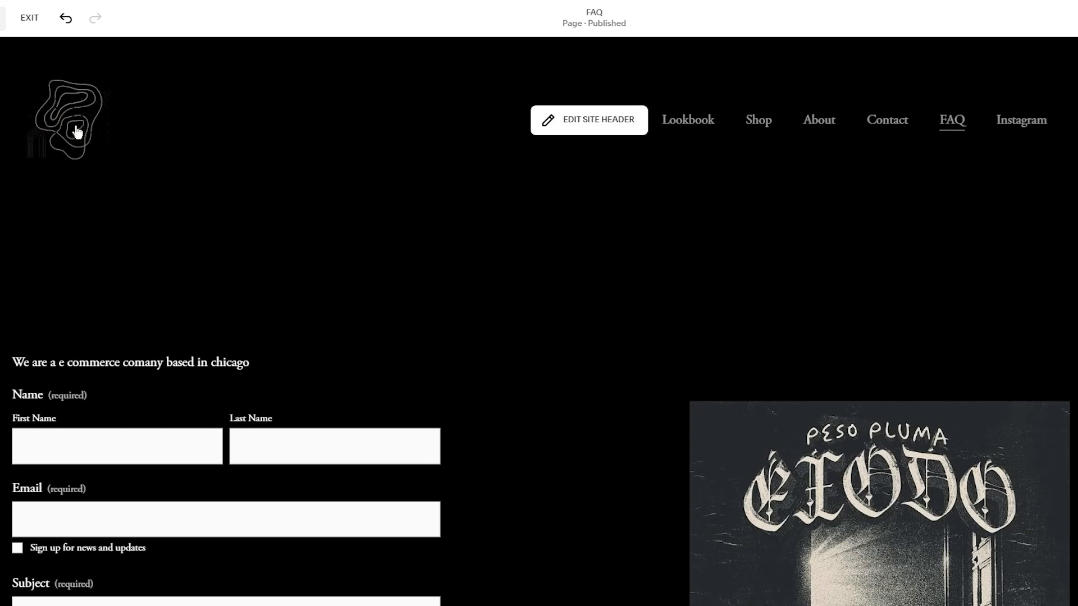
Exit the page editor and open the site styles to look at the font settings.
{"action": "left_click", "coordinate": [28, 18]}
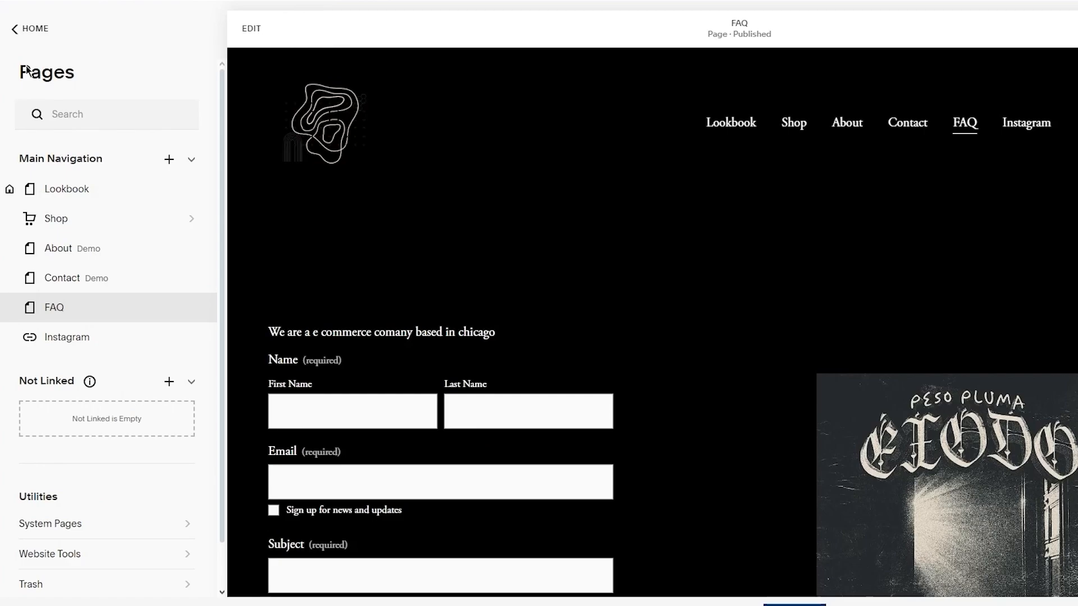
{"action": "left_click", "coordinate": [13, 28]}
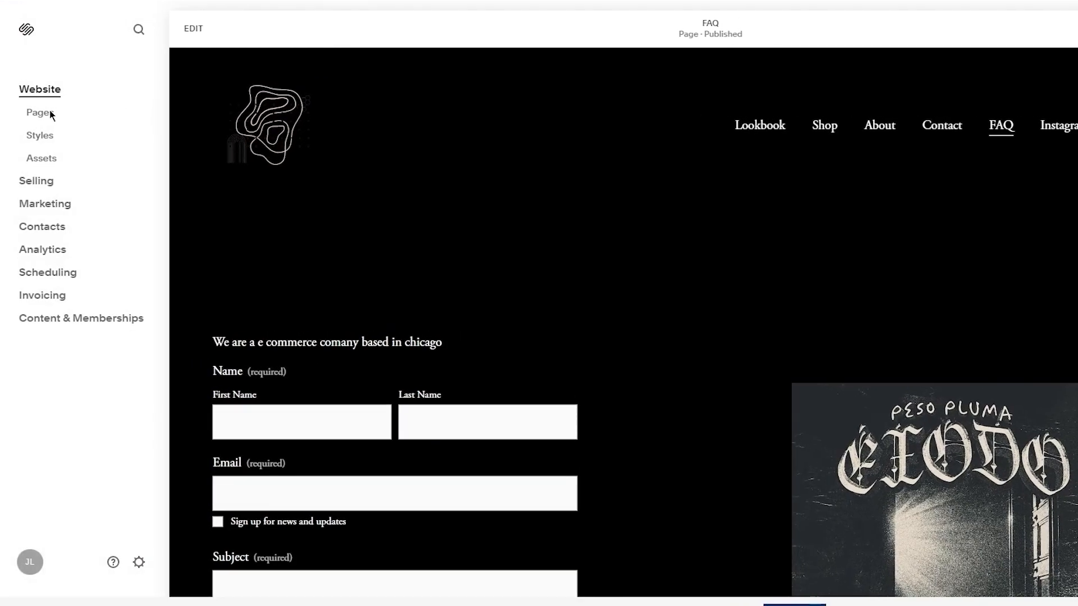
{"action": "left_click", "coordinate": [50, 140]}
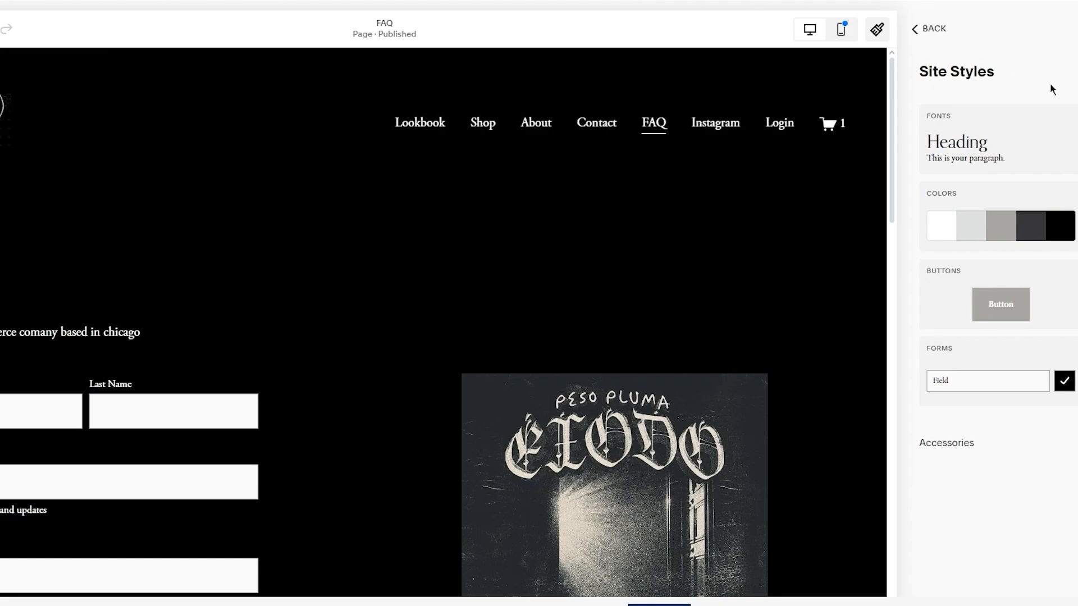
{"action": "left_click", "coordinate": [1056, 140]}
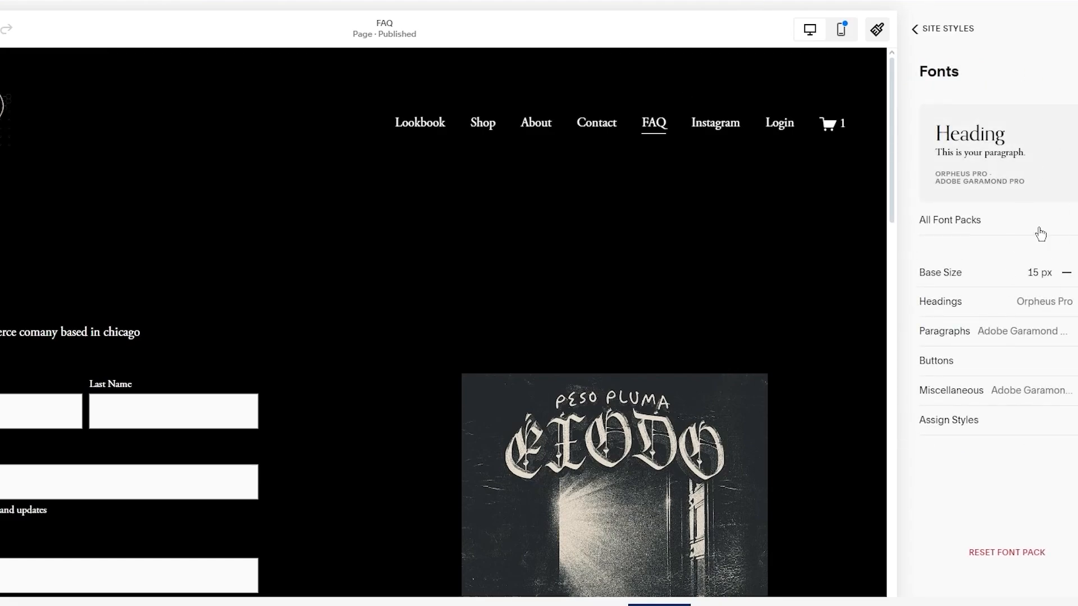
{"action": "left_click", "coordinate": [915, 33]}
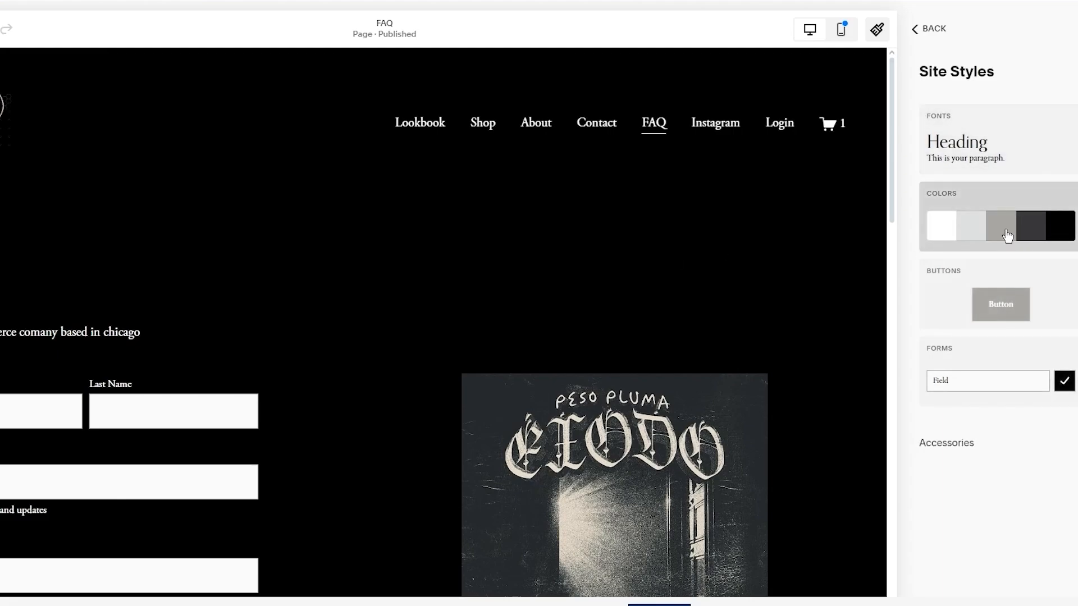
Change the site's primary button shape to the filled pill.
{"action": "left_click", "coordinate": [1047, 296]}
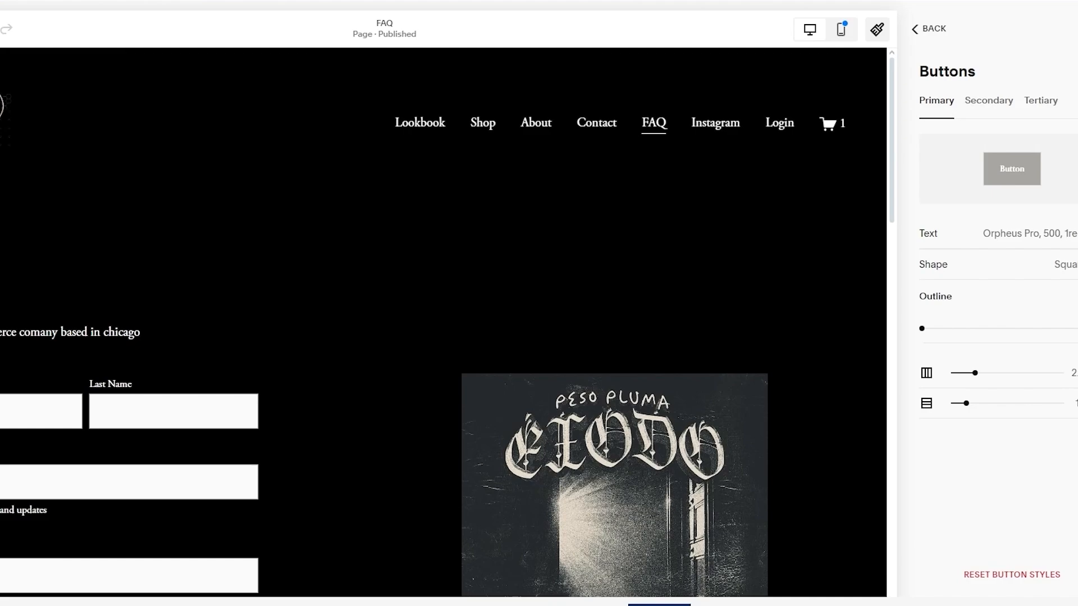
{"action": "left_click", "coordinate": [1055, 265]}
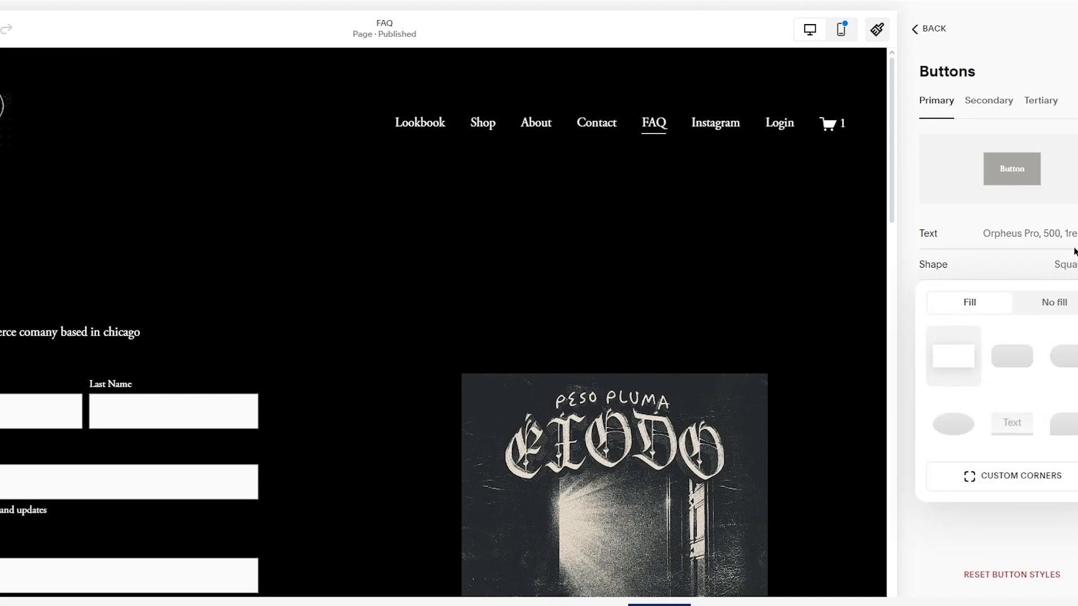
{"action": "left_click", "coordinate": [1070, 358]}
{"action": "left_click", "coordinate": [1056, 229]}
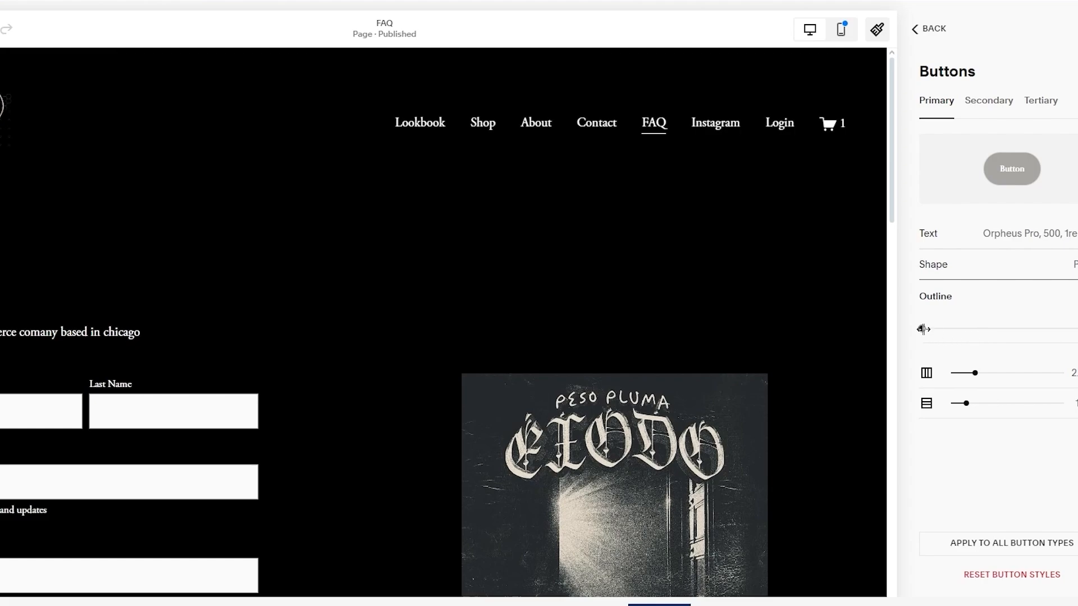
Thicken the primary button's outline, apply the style to all button types and leave the site styles.
{"action": "left_click_drag", "start_coordinate": [921, 329], "coordinate": [1030, 329]}
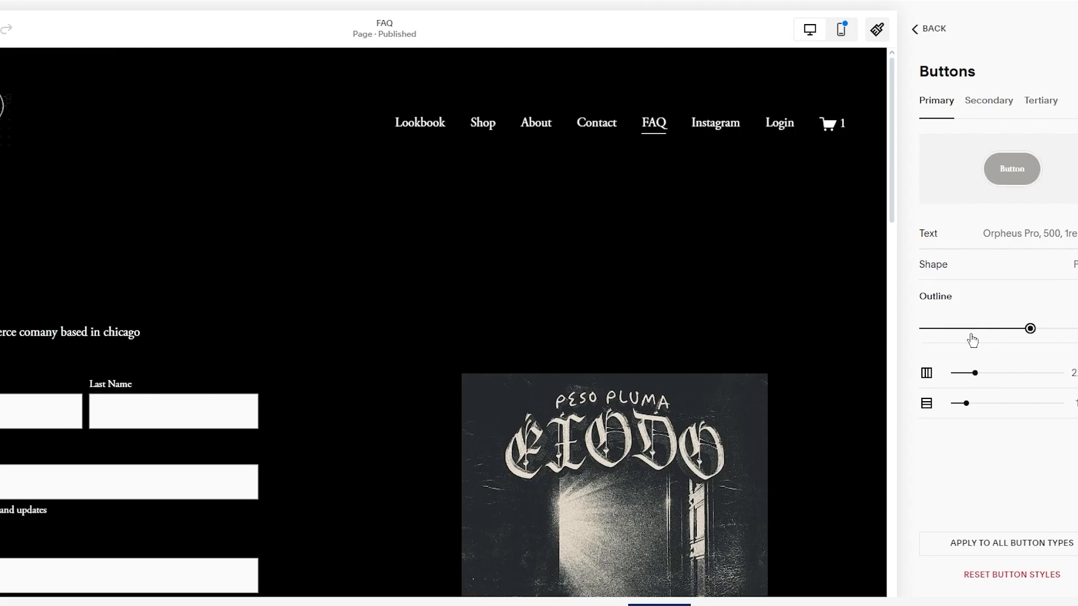
{"action": "left_click", "coordinate": [991, 545]}
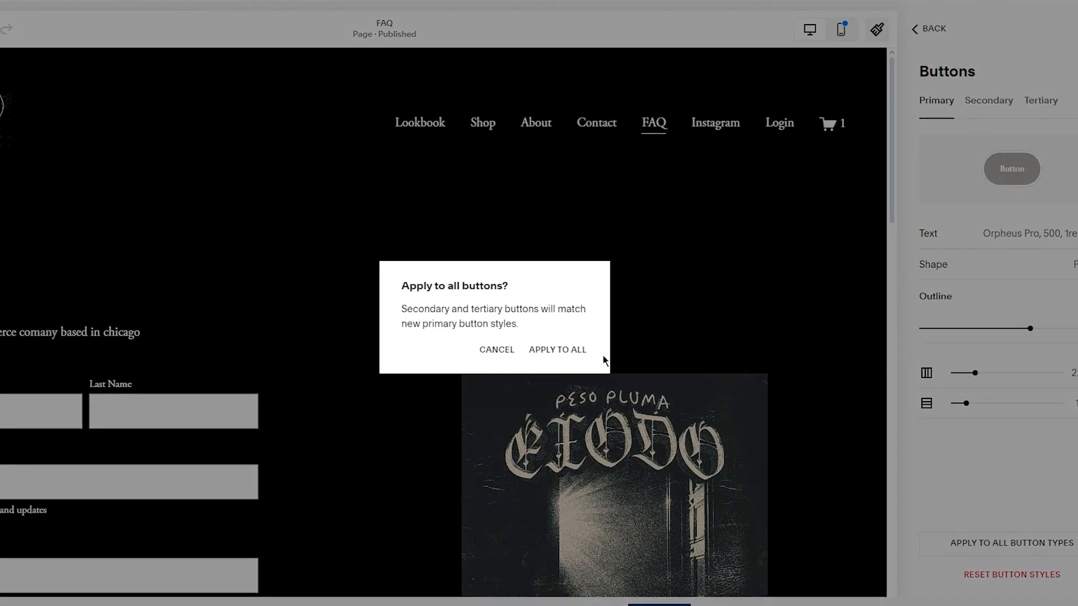
{"action": "left_click", "coordinate": [568, 351]}
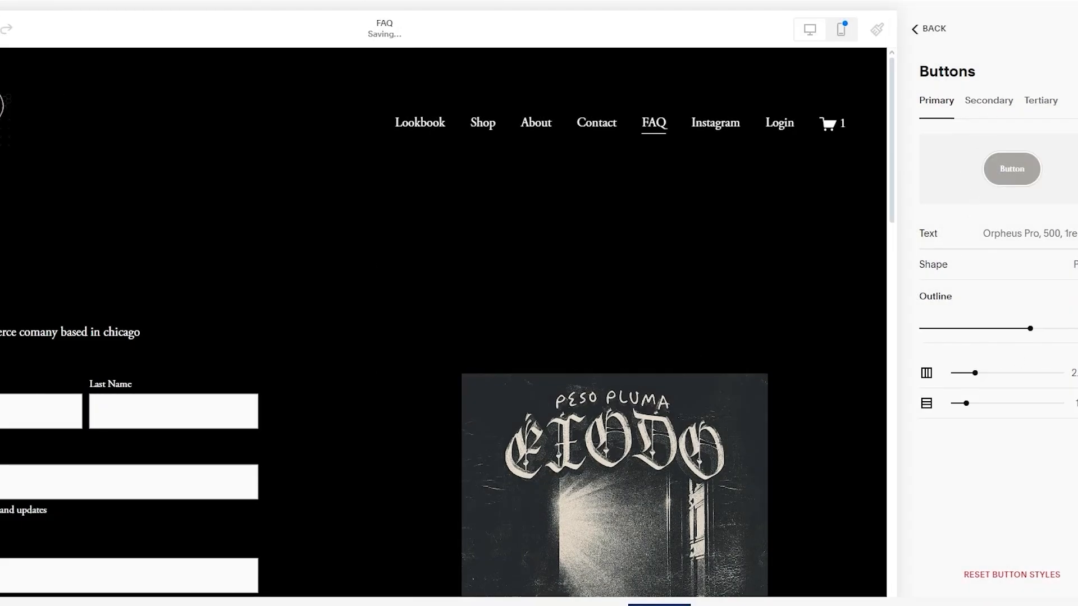
{"action": "left_click", "coordinate": [929, 28]}
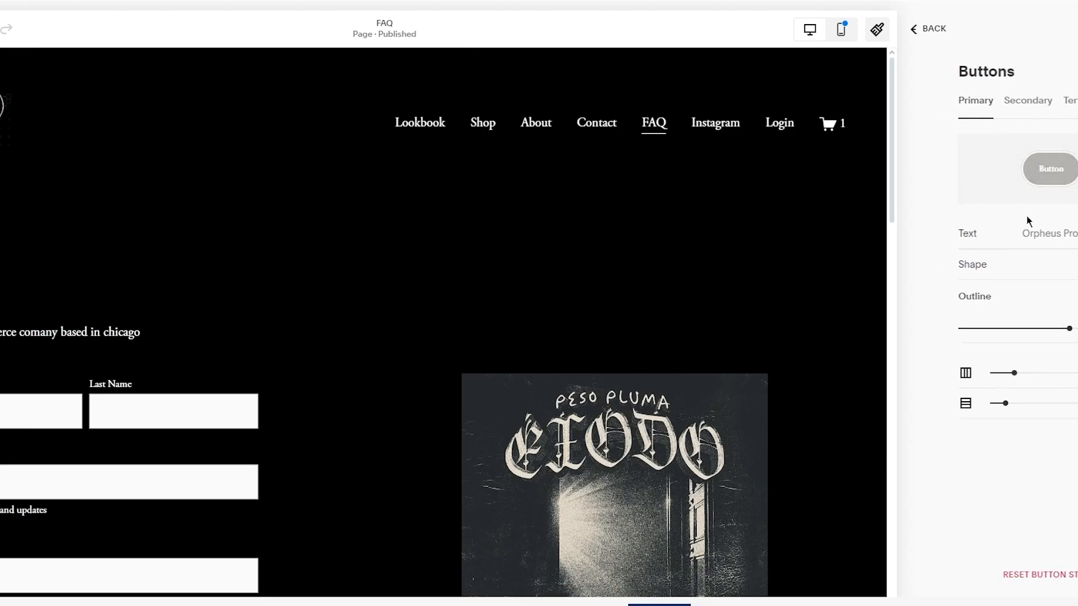
{"action": "key", "text": "Escape"}
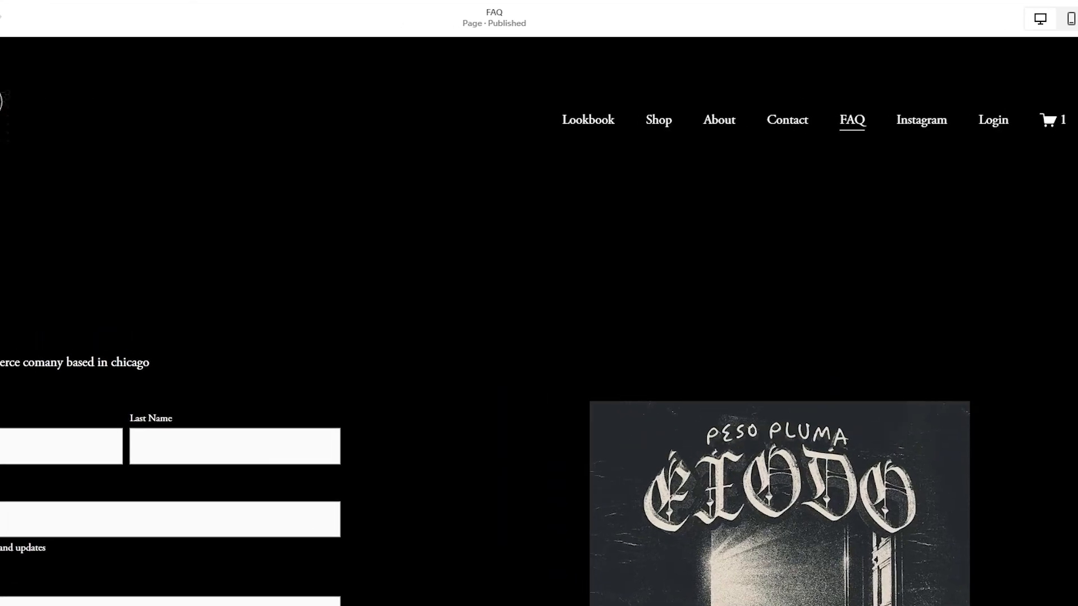
{"action": "key", "text": "Escape"}
Look through the Asset Library, the Selling setup checklist and the Orders page.
{"action": "left_click", "coordinate": [207, 119]}
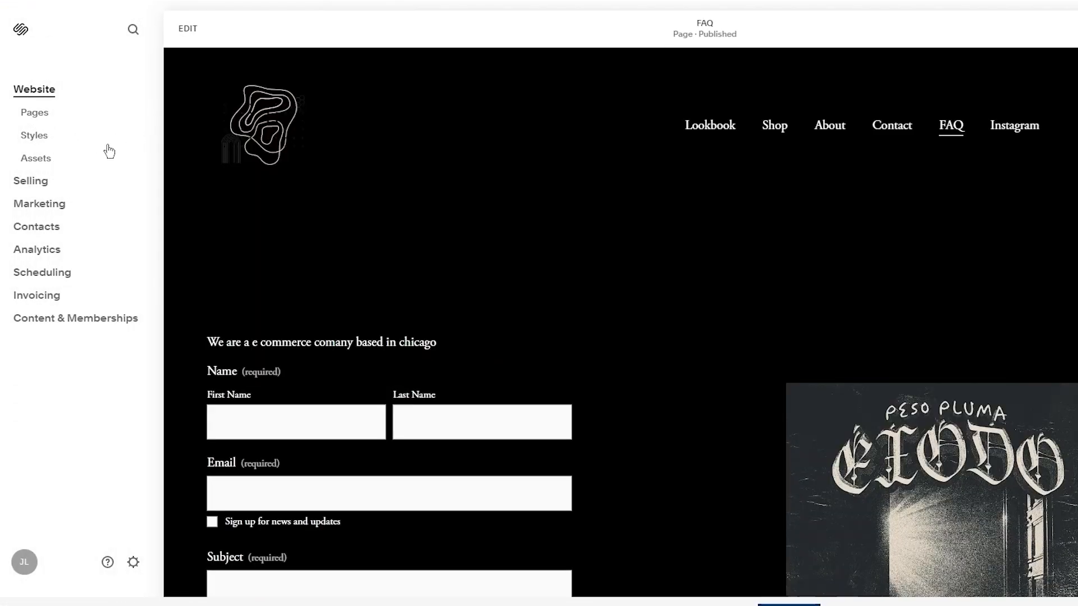
{"action": "left_click", "coordinate": [121, 148]}
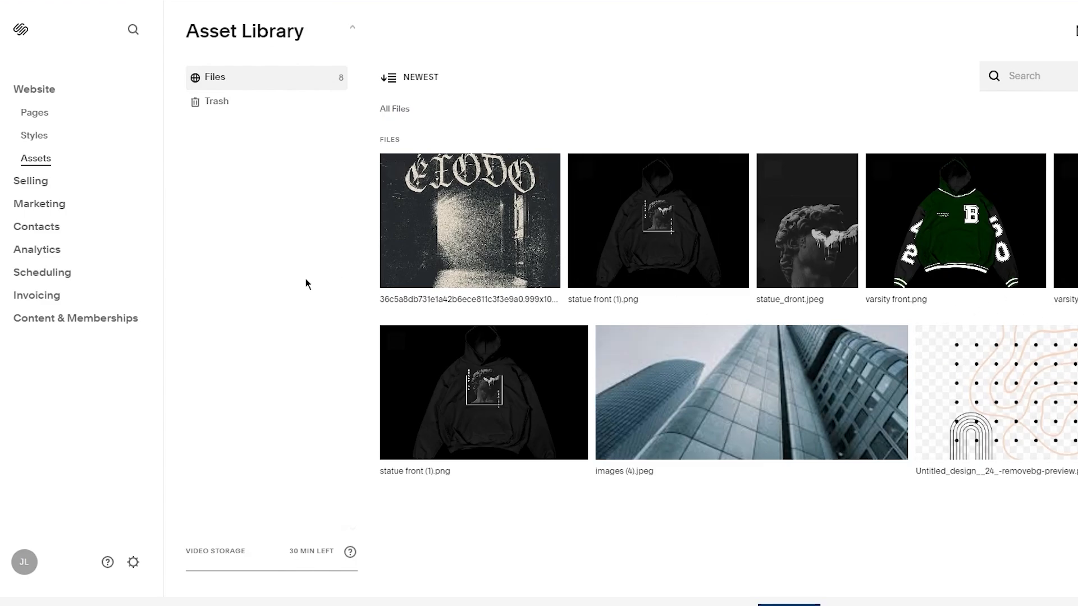
{"action": "left_click", "coordinate": [39, 182]}
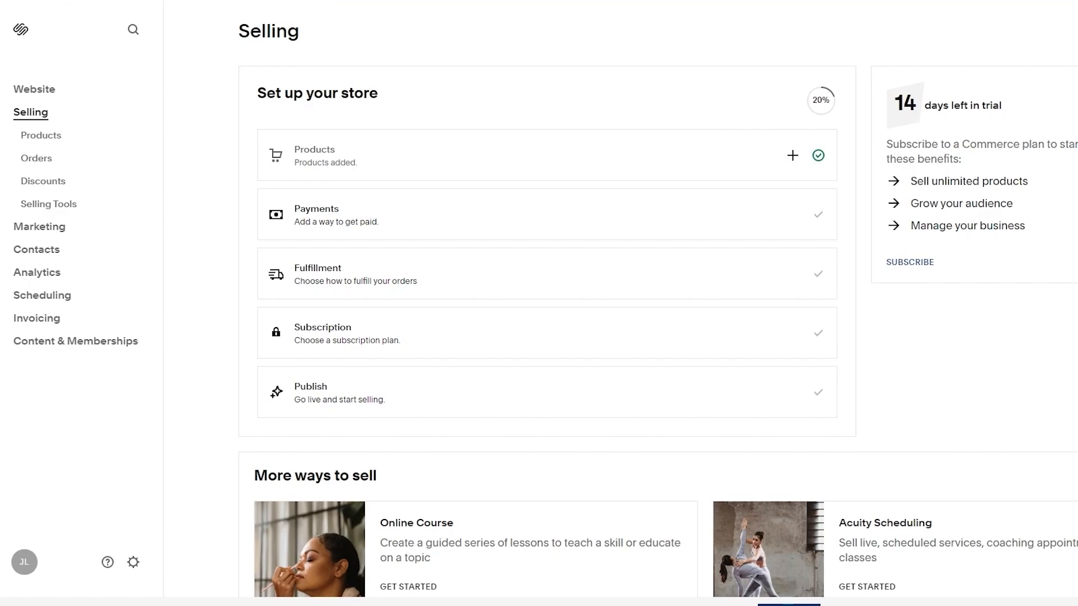
{"action": "left_click", "coordinate": [37, 160]}
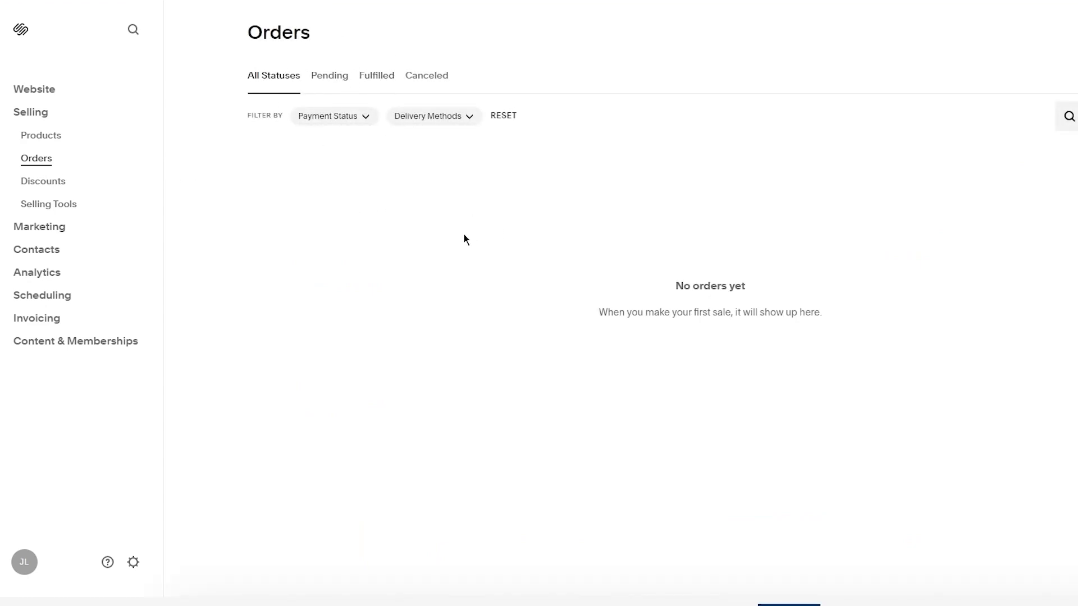
Look through the Discounts page, the Selling Tools and the Products list.
{"action": "left_click", "coordinate": [37, 181]}
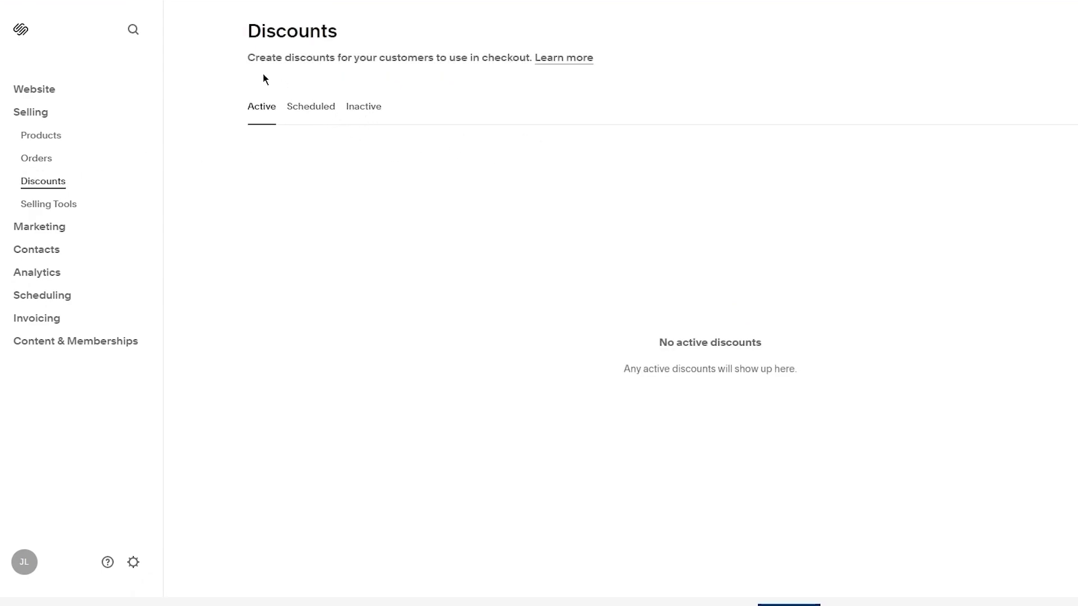
{"action": "left_click_drag", "start_coordinate": [247, 58], "coordinate": [514, 116]}
{"action": "left_click", "coordinate": [694, 113]}
{"action": "left_click", "coordinate": [51, 205]}
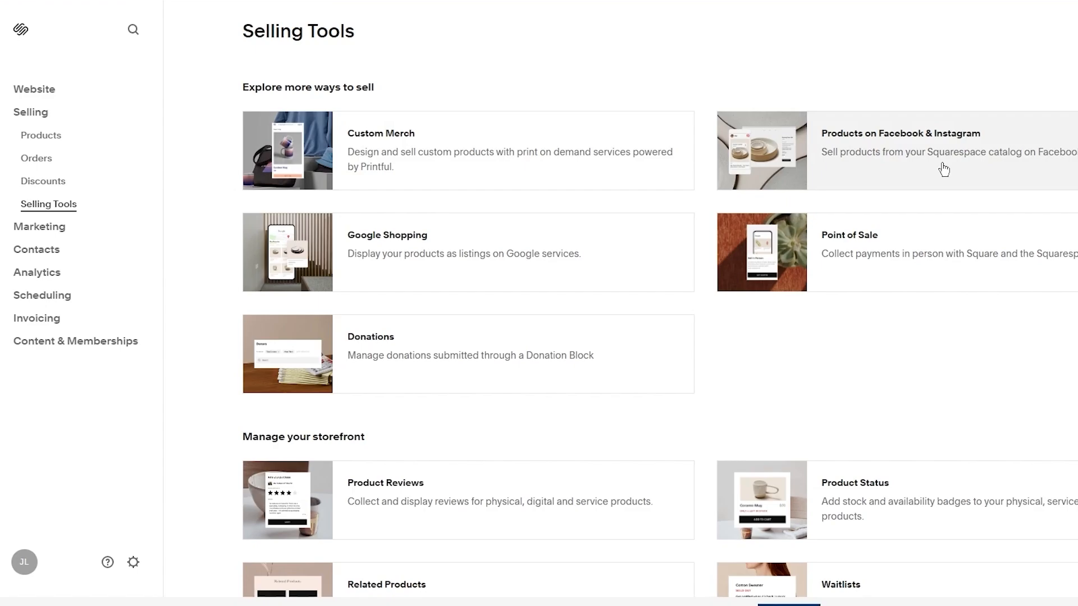
{"action": "scroll", "coordinate": [777, 388], "scroll_direction": "down", "scroll_amount": 9}
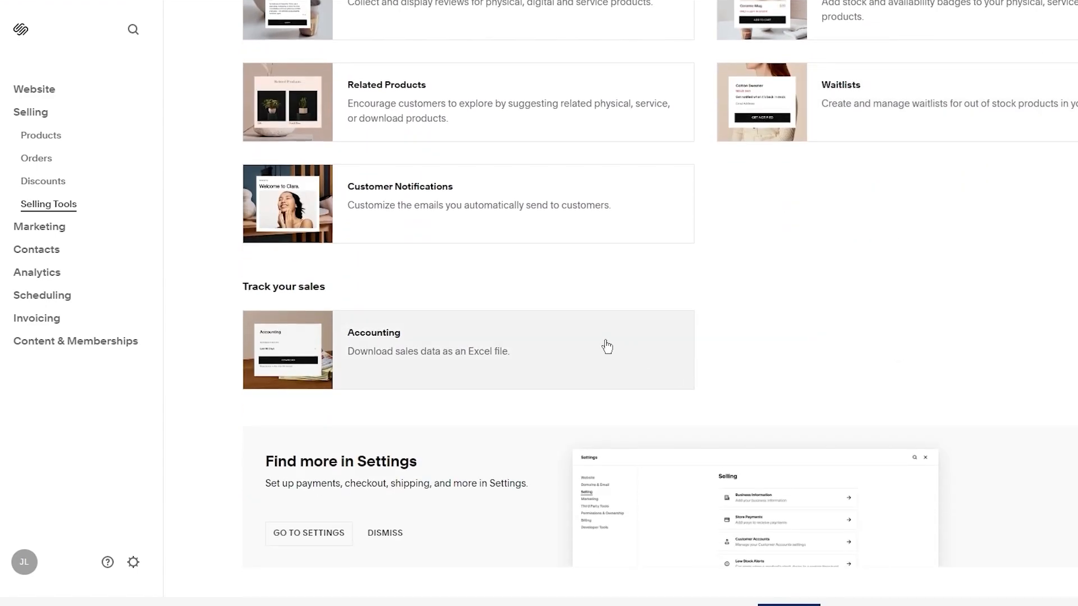
{"action": "scroll", "coordinate": [436, 219], "scroll_direction": "up", "scroll_amount": 9}
{"action": "left_click", "coordinate": [32, 136]}
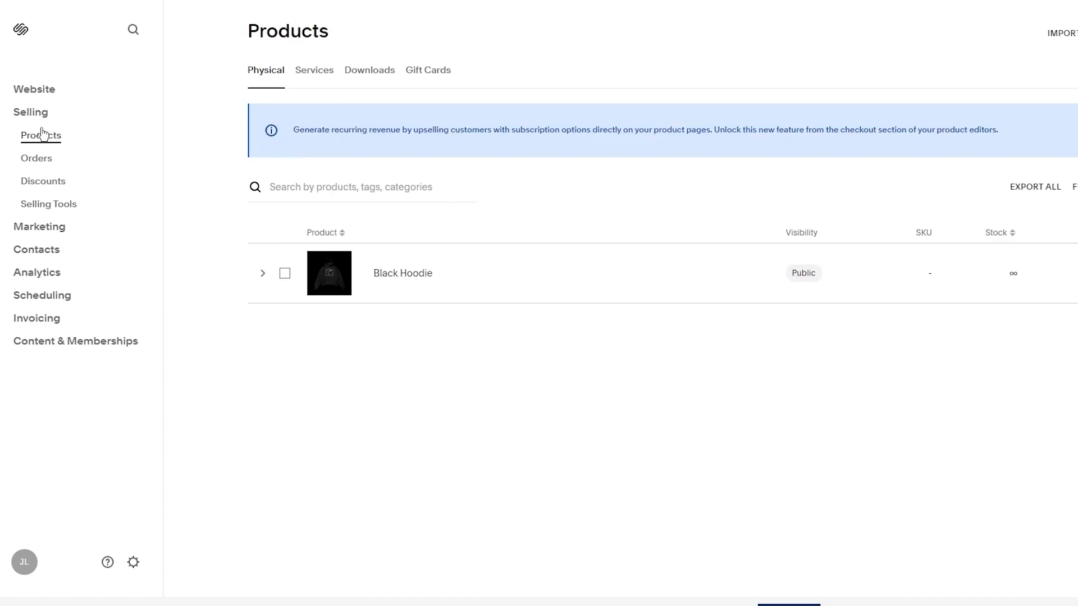
Examine the payment processors and store currency in the store's payment settings, then close the settings.
{"action": "left_click", "coordinate": [31, 113]}
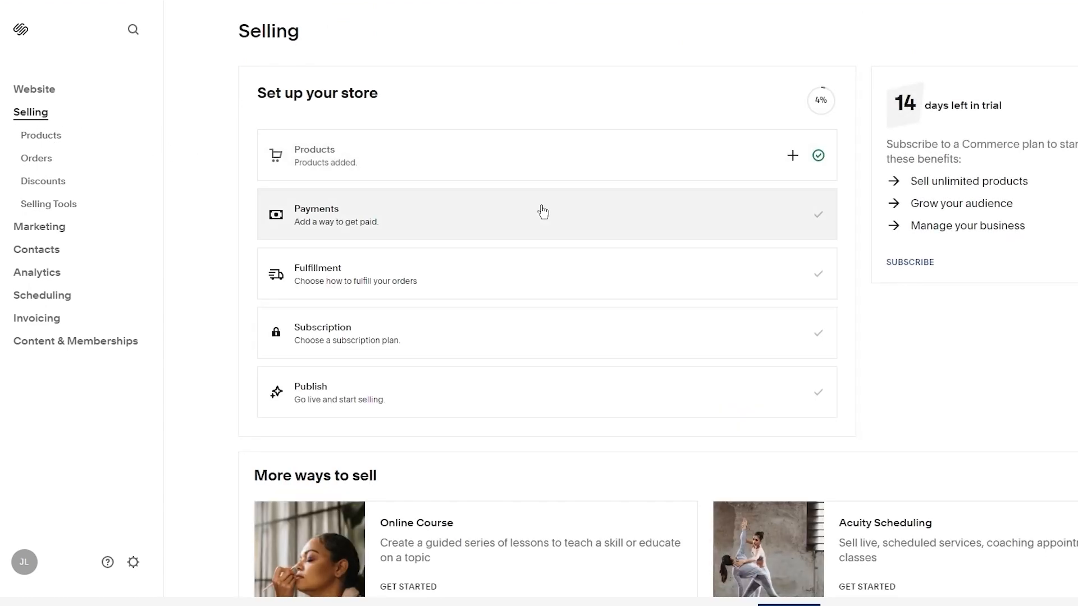
{"action": "left_click", "coordinate": [542, 207]}
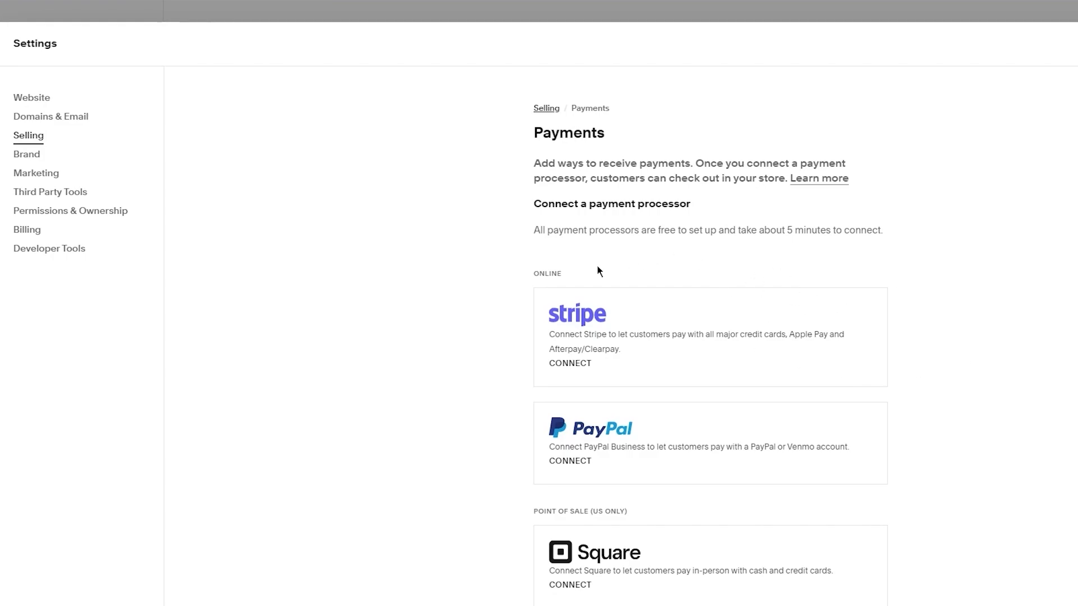
{"action": "scroll", "coordinate": [572, 266], "scroll_direction": "down", "scroll_amount": 1}
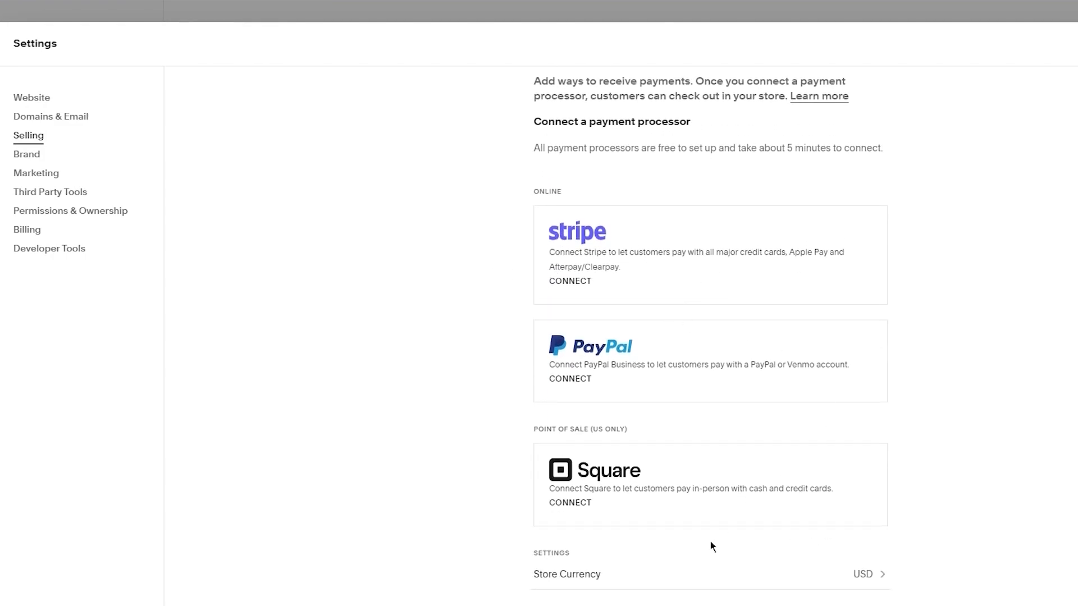
{"action": "scroll", "coordinate": [385, 269], "scroll_direction": "up", "scroll_amount": 1}
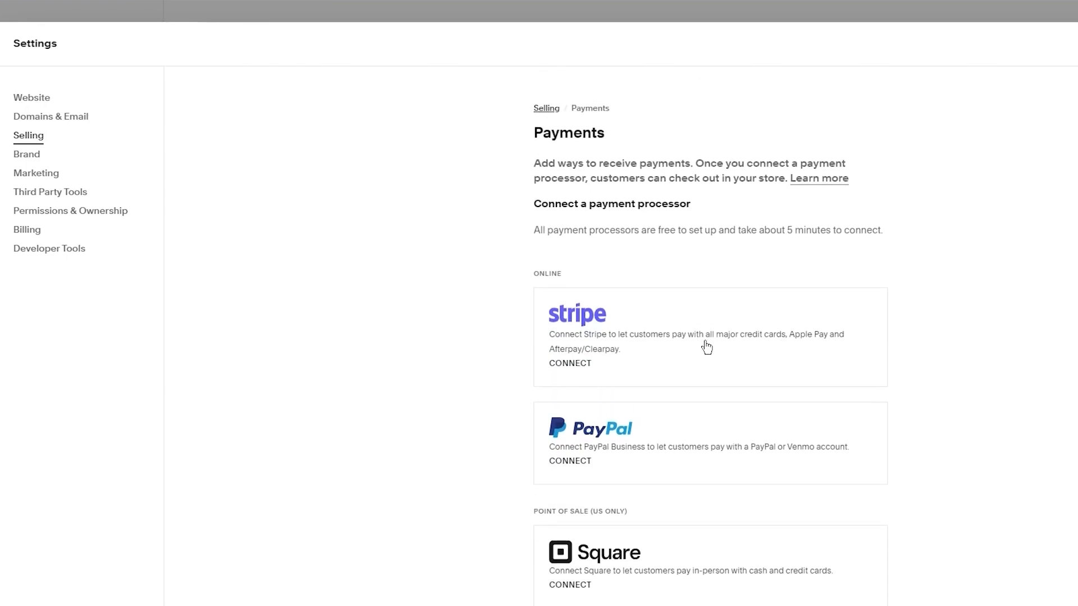
{"action": "scroll", "coordinate": [609, 330], "scroll_direction": "down", "scroll_amount": 1}
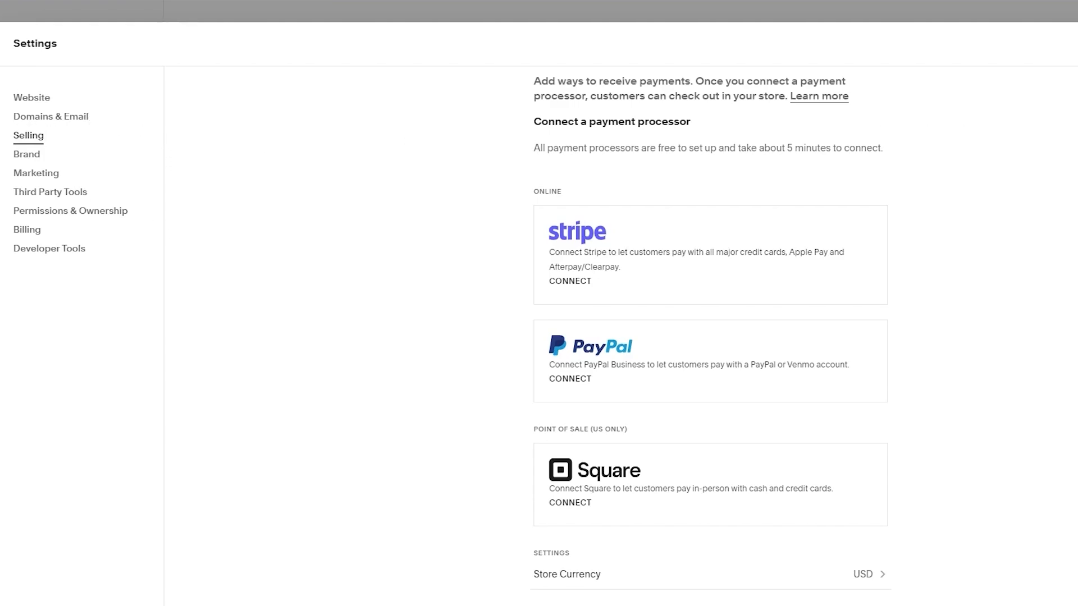
{"action": "left_click", "coordinate": [1075, 43]}
Look through the Marketing overview, the Email Campaigns page and the available Marketing Tools.
{"action": "left_click", "coordinate": [54, 229]}
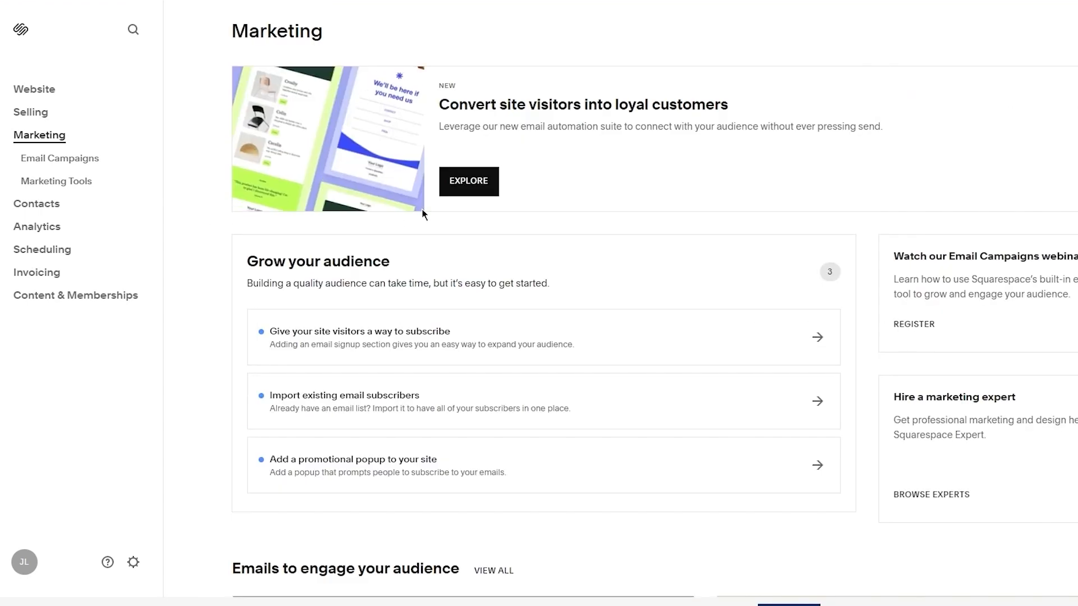
{"action": "scroll", "coordinate": [346, 197], "scroll_direction": "down", "scroll_amount": 5}
{"action": "scroll", "coordinate": [346, 198], "scroll_direction": "down", "scroll_amount": 9}
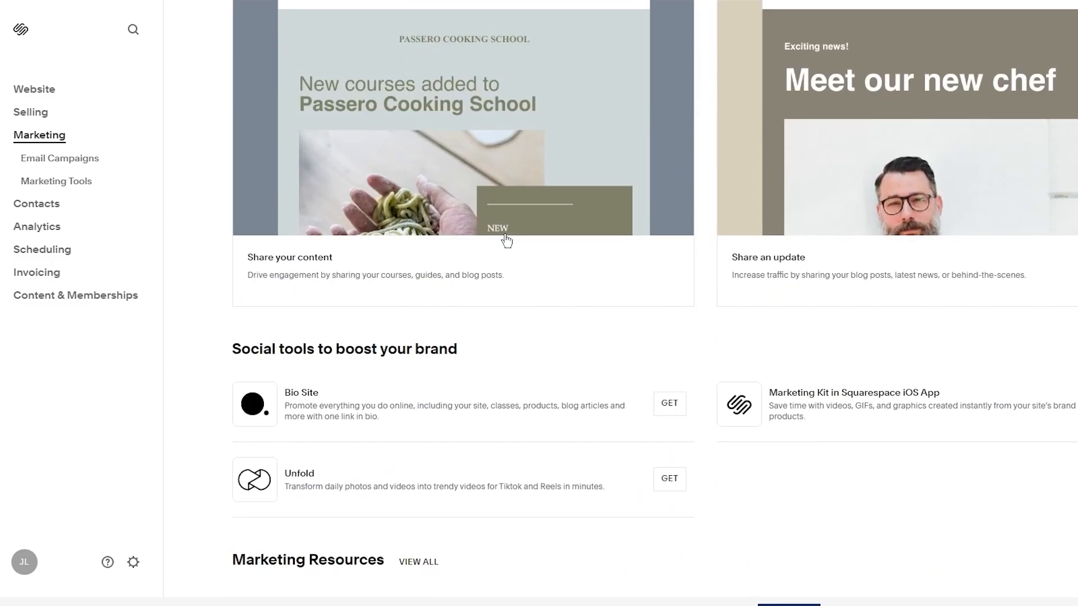
{"action": "scroll", "coordinate": [705, 279], "scroll_direction": "up", "scroll_amount": 13}
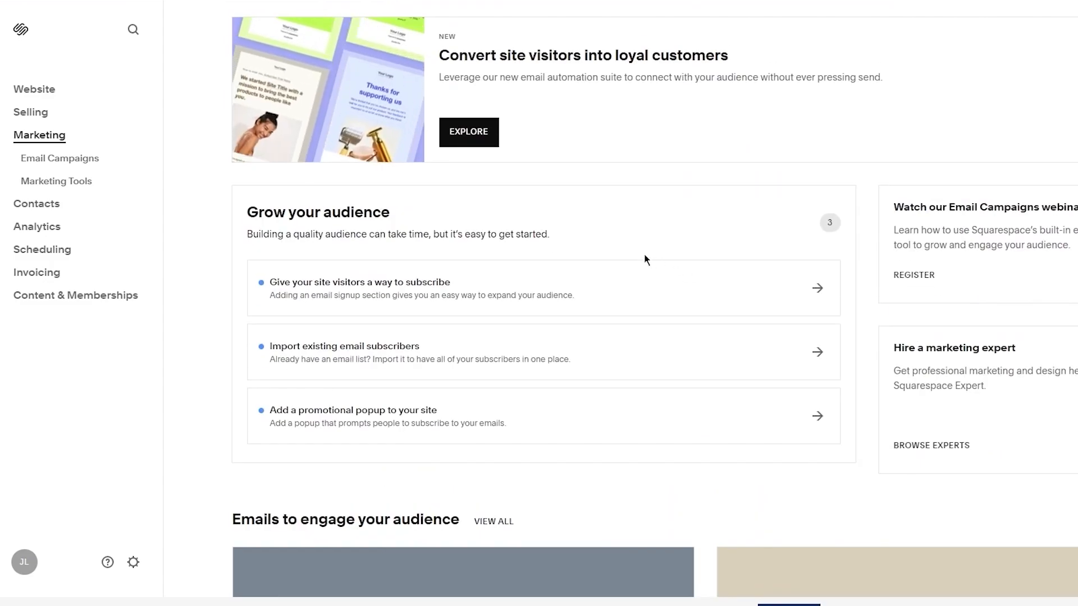
{"action": "left_click", "coordinate": [92, 163]}
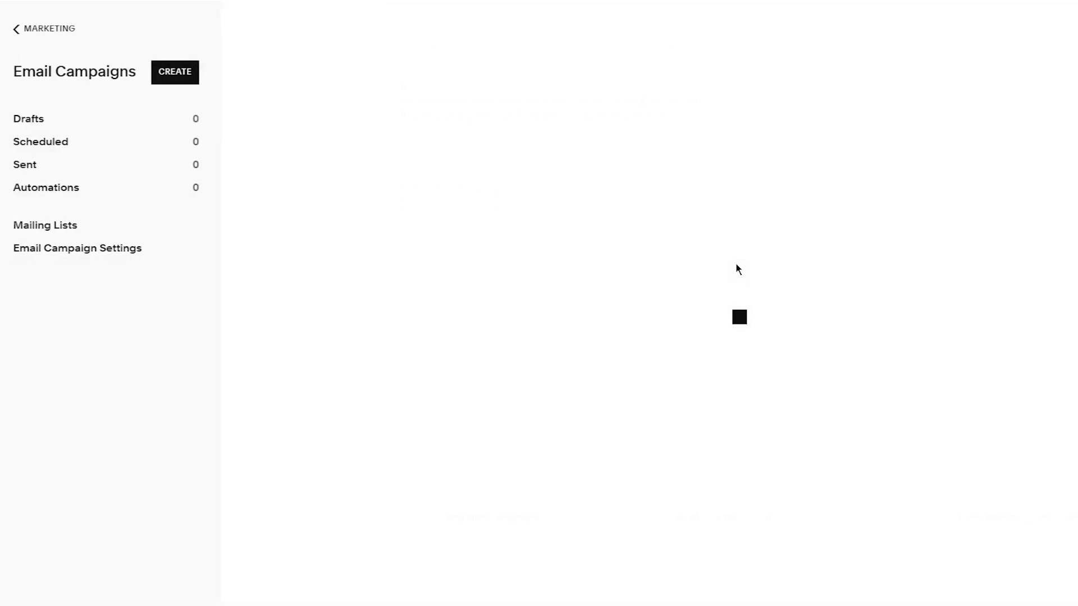
{"action": "scroll", "coordinate": [307, 269], "scroll_direction": "down", "scroll_amount": 3}
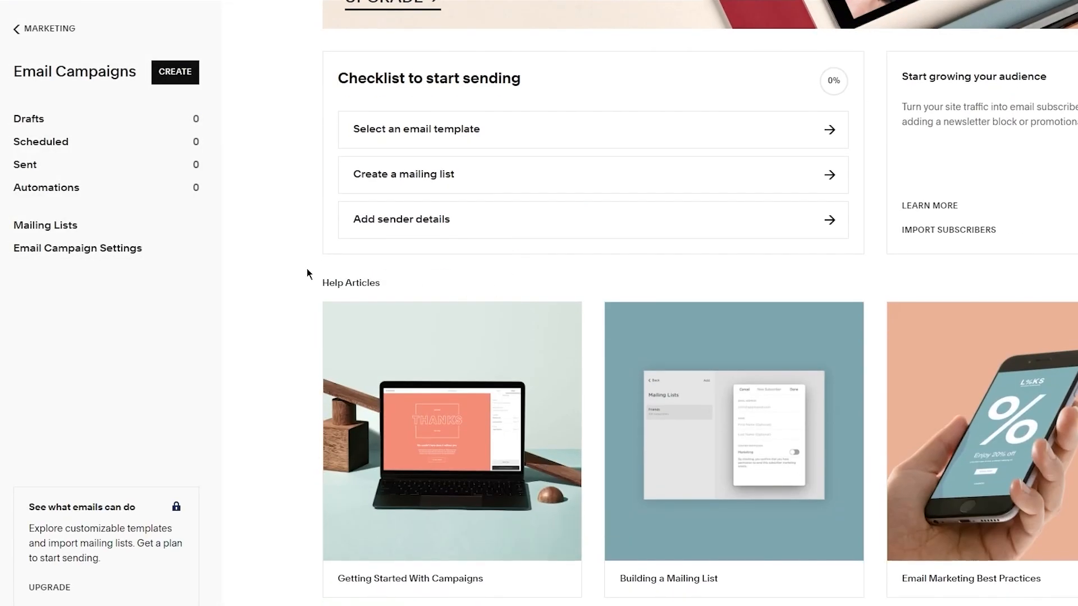
{"action": "scroll", "coordinate": [337, 287], "scroll_direction": "up", "scroll_amount": 3}
{"action": "scroll", "coordinate": [365, 320], "scroll_direction": "down", "scroll_amount": 2}
{"action": "scroll", "coordinate": [364, 340], "scroll_direction": "down", "scroll_amount": 2}
{"action": "left_click", "coordinate": [22, 31]}
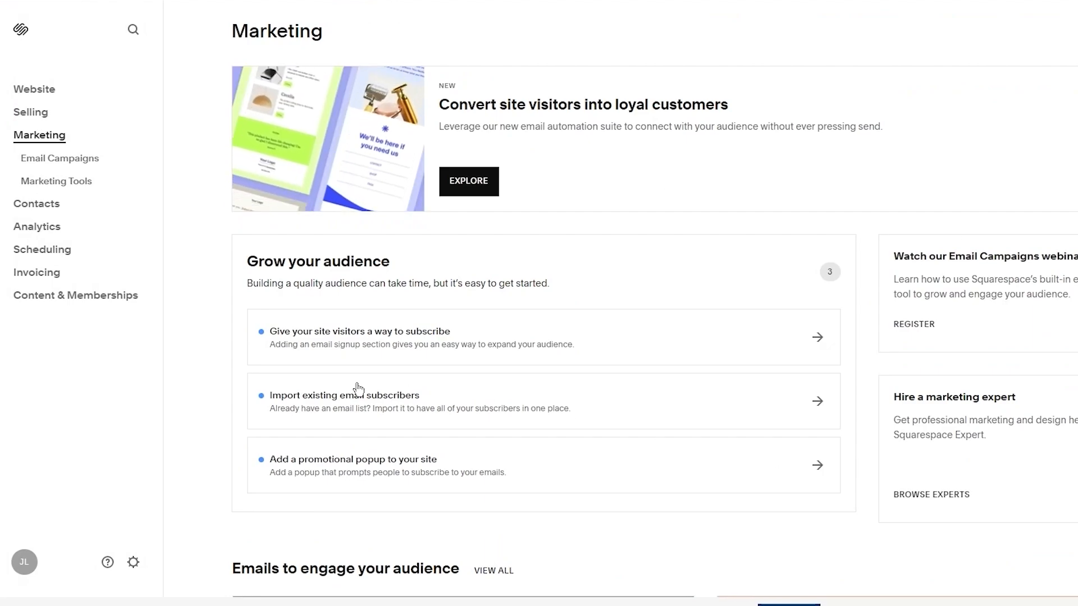
{"action": "left_click", "coordinate": [78, 182]}
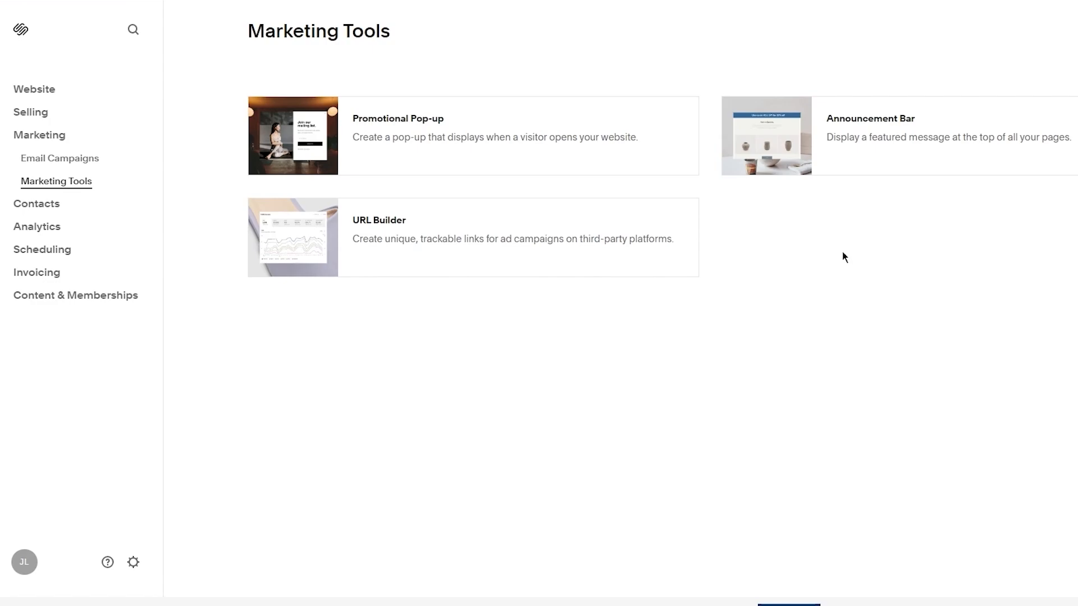
Browse the Share Your Content email templates and start a campaign from the Grow Well template.
{"action": "left_click", "coordinate": [32, 205]}
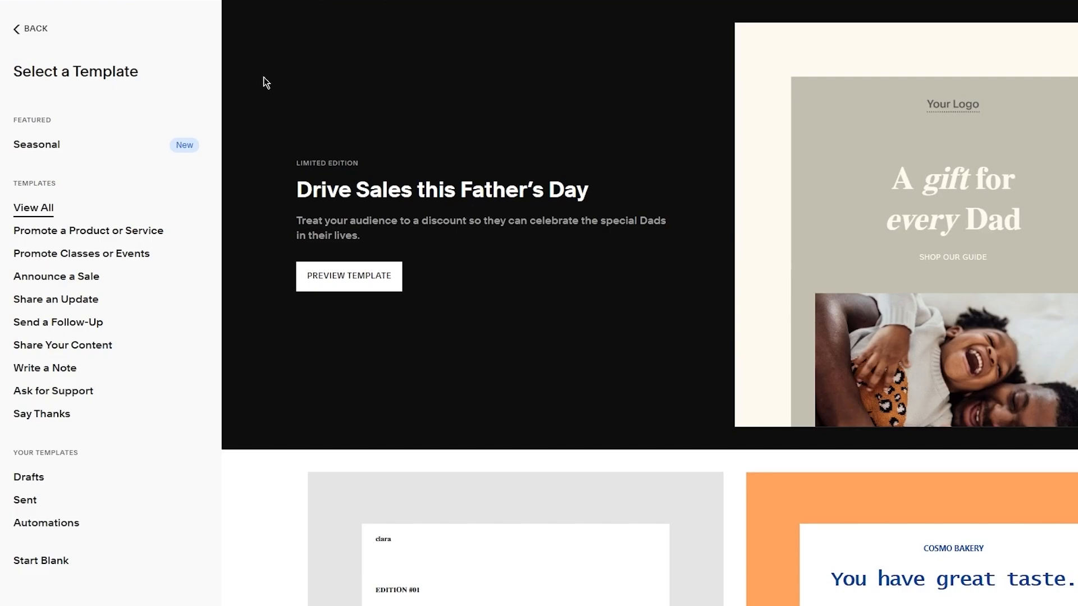
{"action": "scroll", "coordinate": [264, 76], "scroll_direction": "down", "scroll_amount": 5}
{"action": "scroll", "coordinate": [228, 201], "scroll_direction": "up", "scroll_amount": 5}
{"action": "left_click", "coordinate": [72, 345]}
{"action": "scroll", "coordinate": [693, 303], "scroll_direction": "down", "scroll_amount": 8}
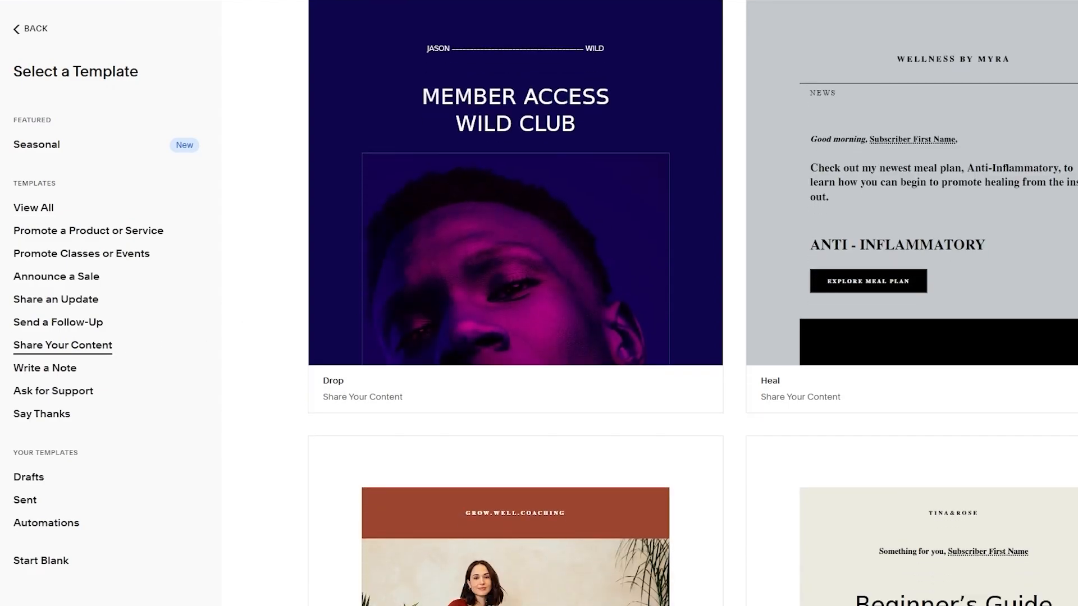
{"action": "scroll", "coordinate": [603, 312], "scroll_direction": "up", "scroll_amount": 2}
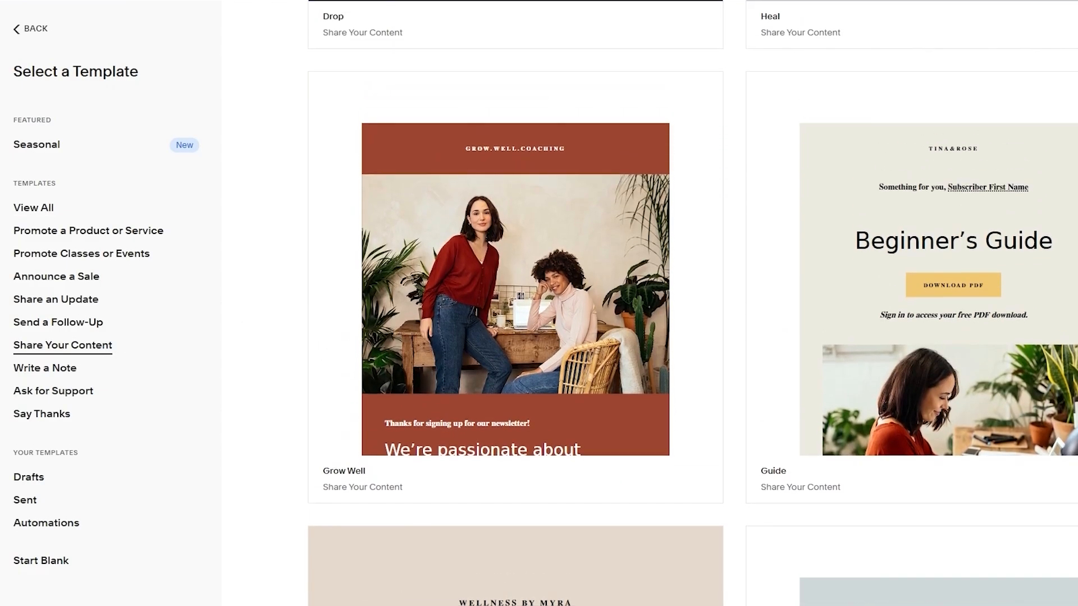
{"action": "scroll", "coordinate": [604, 312], "scroll_direction": "down", "scroll_amount": 6}
{"action": "scroll", "coordinate": [607, 298], "scroll_direction": "down", "scroll_amount": 12}
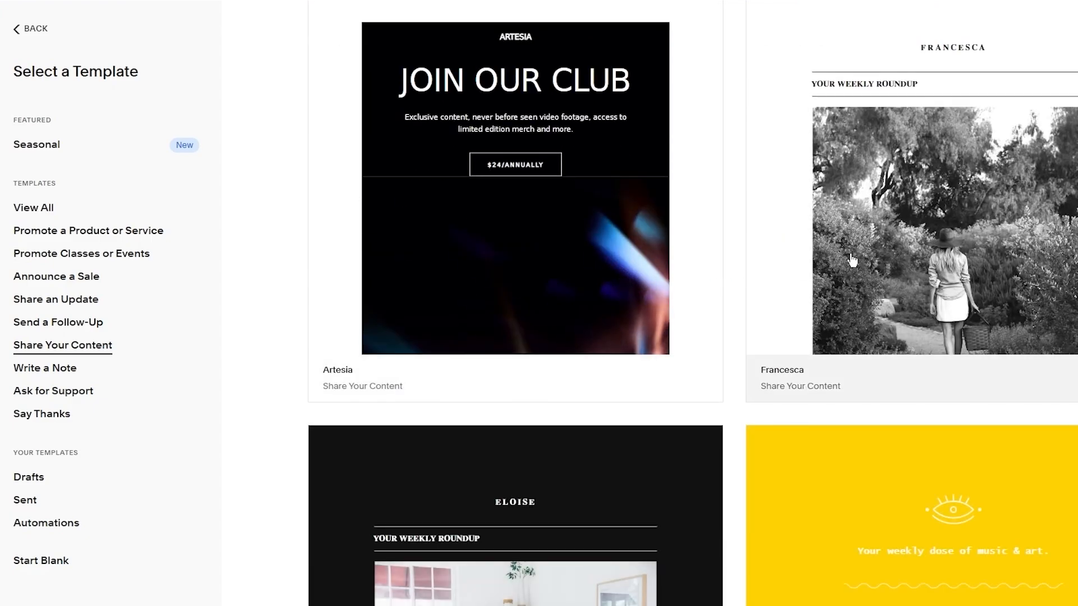
{"action": "scroll", "coordinate": [533, 180], "scroll_direction": "up", "scroll_amount": 14}
{"action": "left_click", "coordinate": [536, 186]}
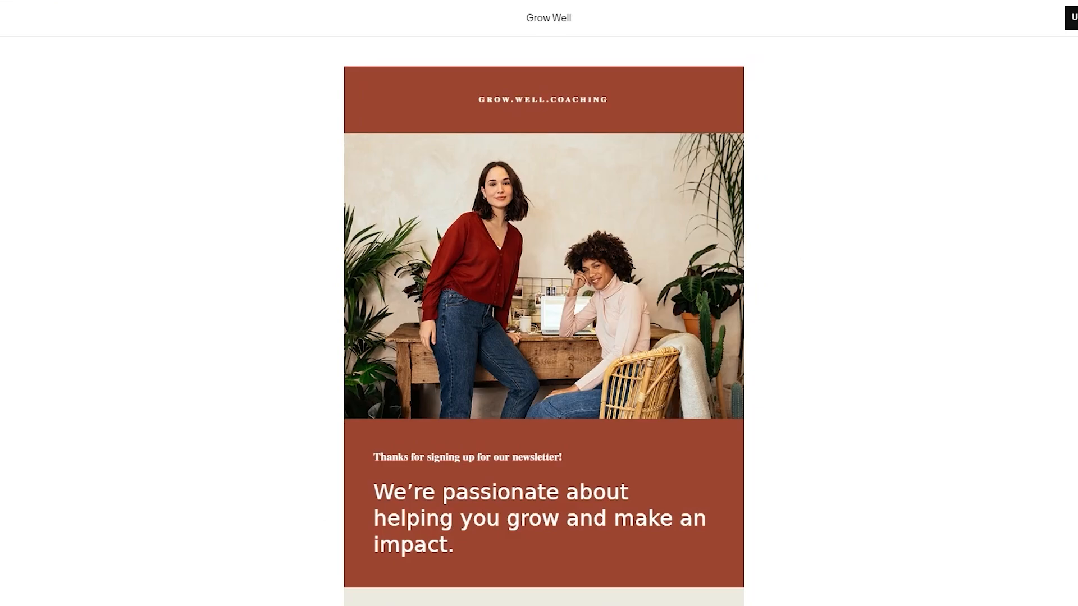
{"action": "left_click", "coordinate": [1024, 14]}
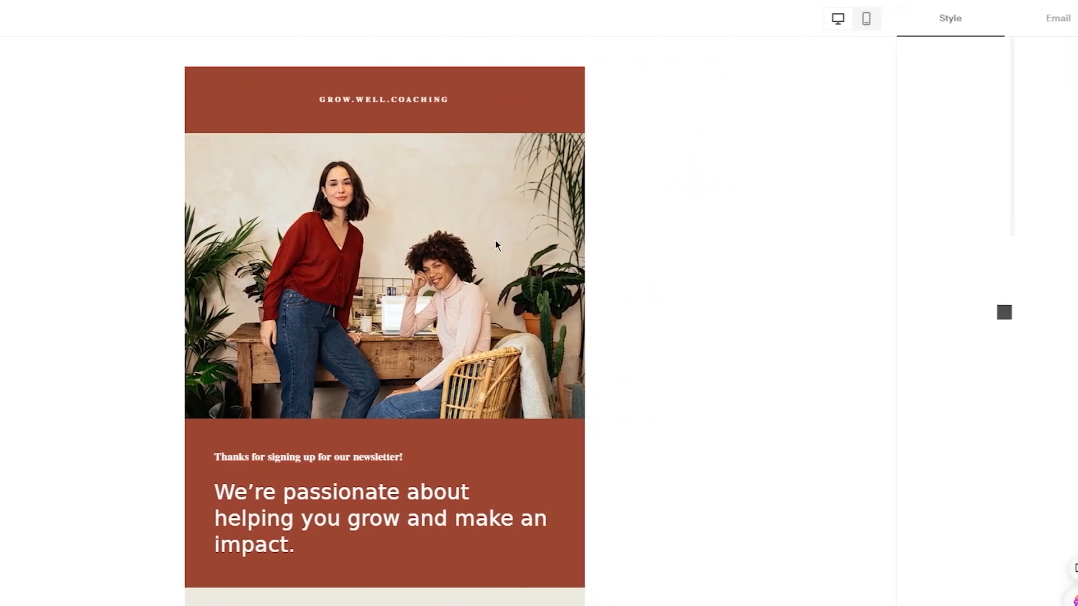
Replace the email's banner photo with varsity front.png from the image library.
{"action": "left_click", "coordinate": [387, 249]}
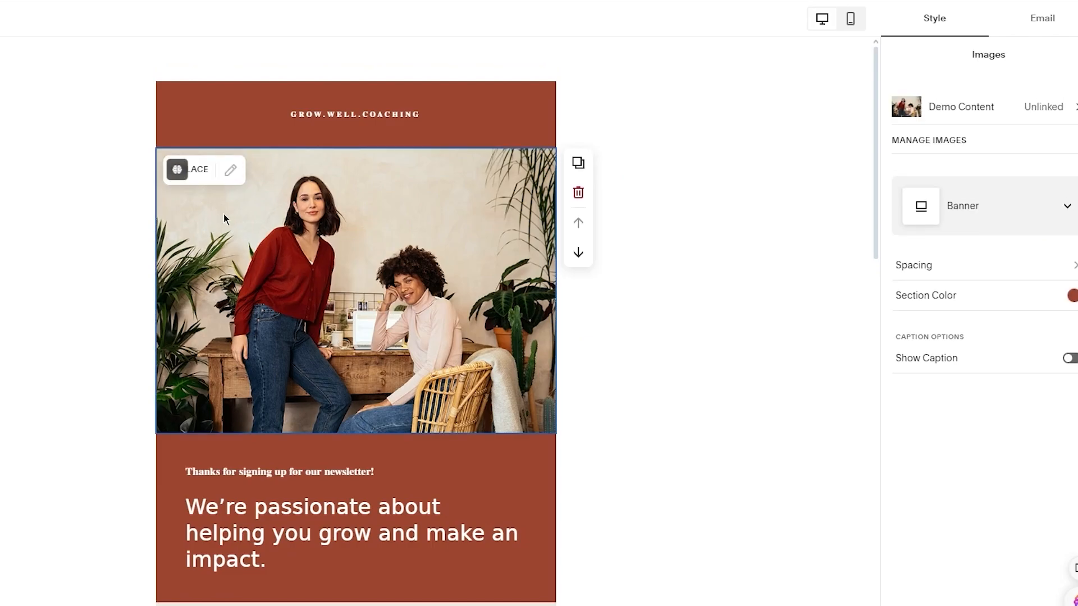
{"action": "left_click", "coordinate": [196, 170]}
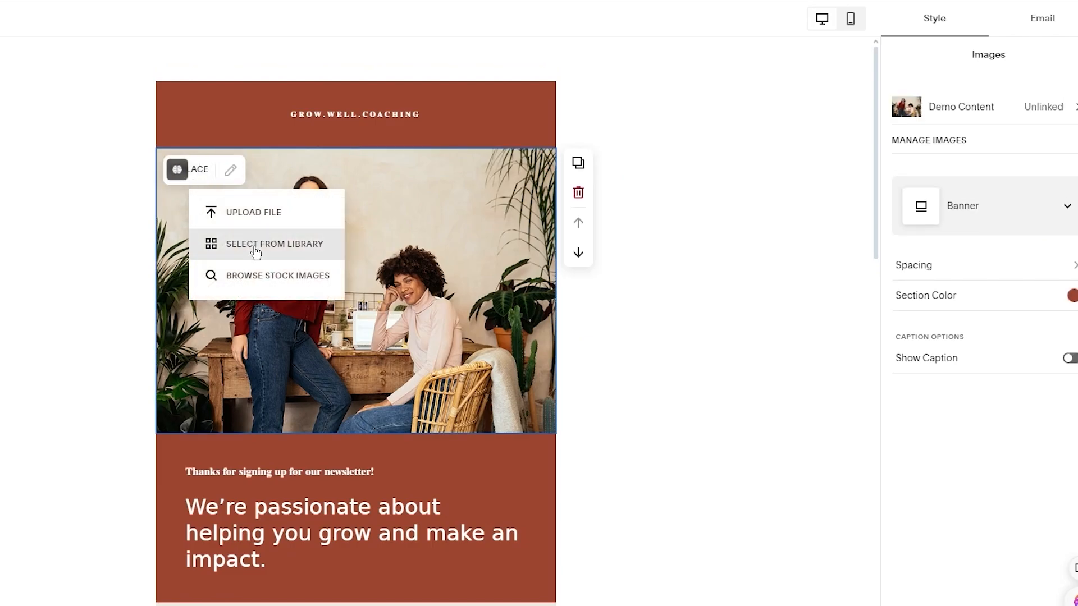
{"action": "left_click", "coordinate": [256, 252]}
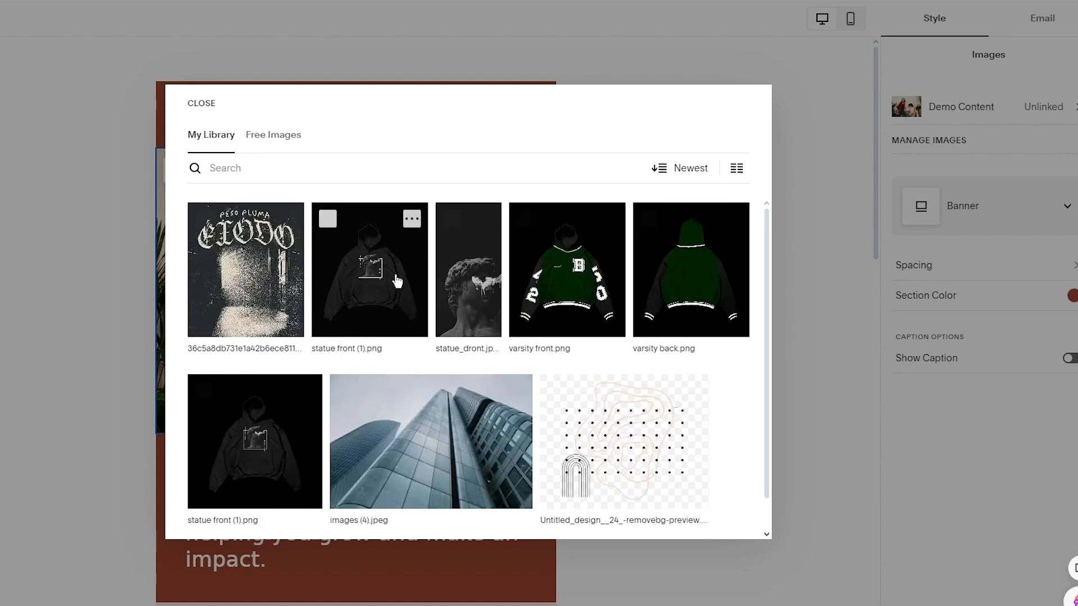
{"action": "left_click", "coordinate": [572, 278]}
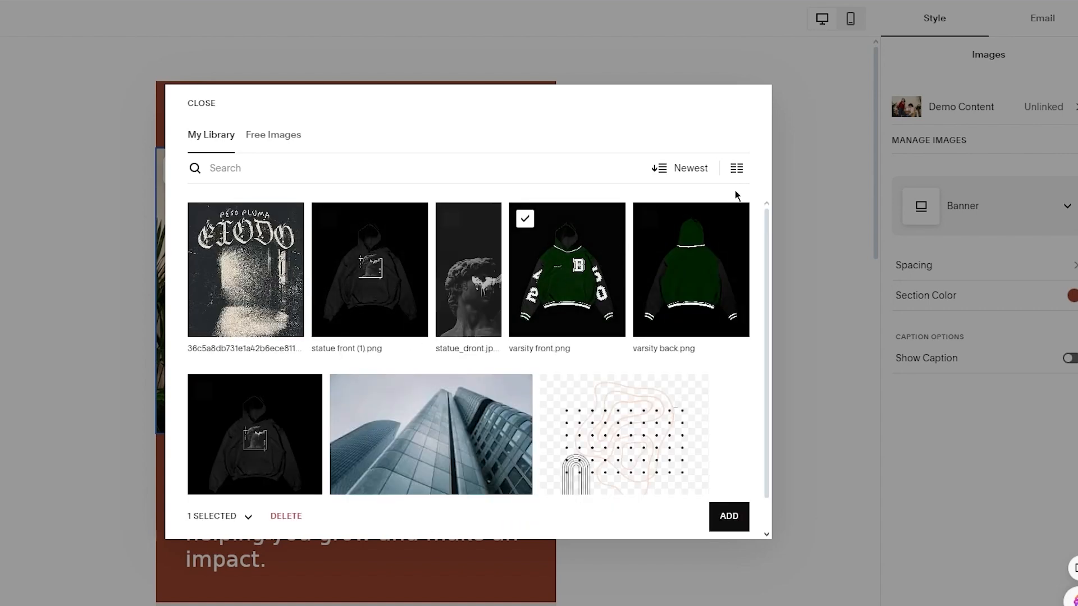
{"action": "left_click", "coordinate": [727, 513]}
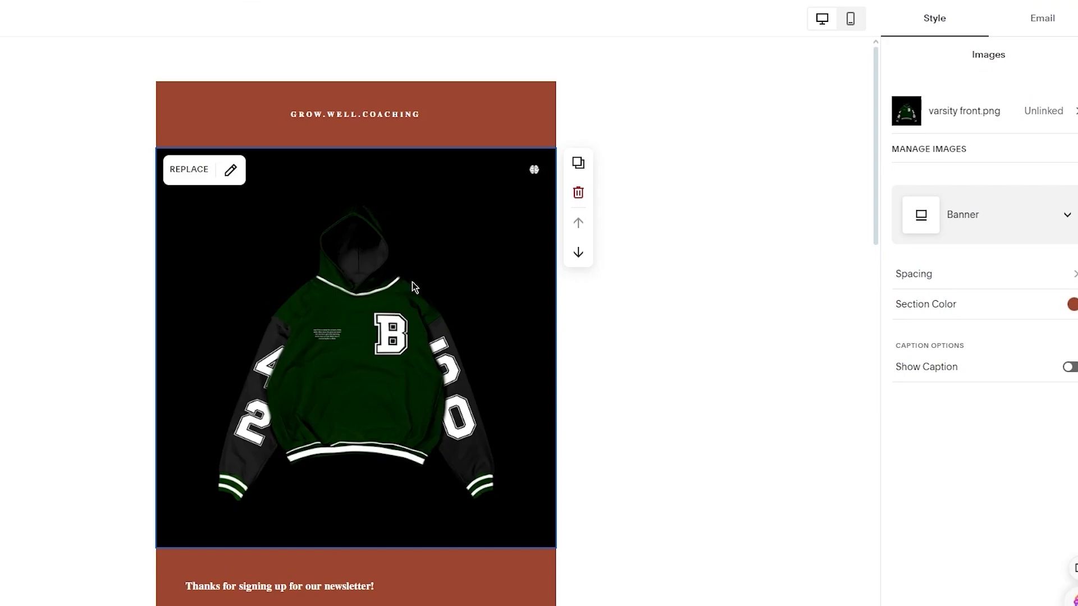
Set the campaign's subject line to "xxgf" and its email preview text to "fjhfjhf".
{"action": "left_click", "coordinate": [1060, 29]}
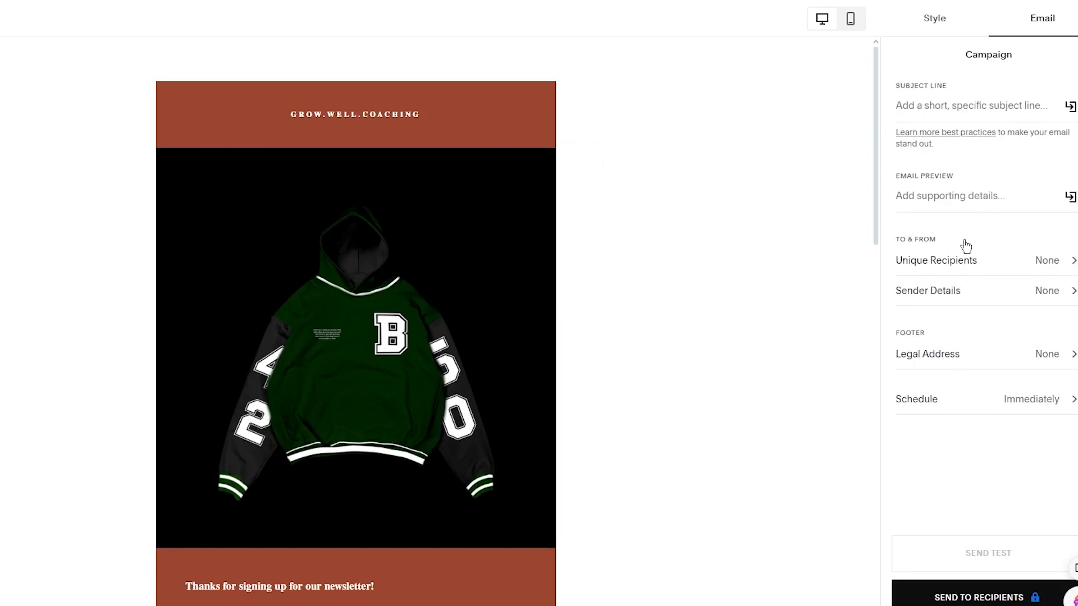
{"action": "left_click", "coordinate": [969, 191]}
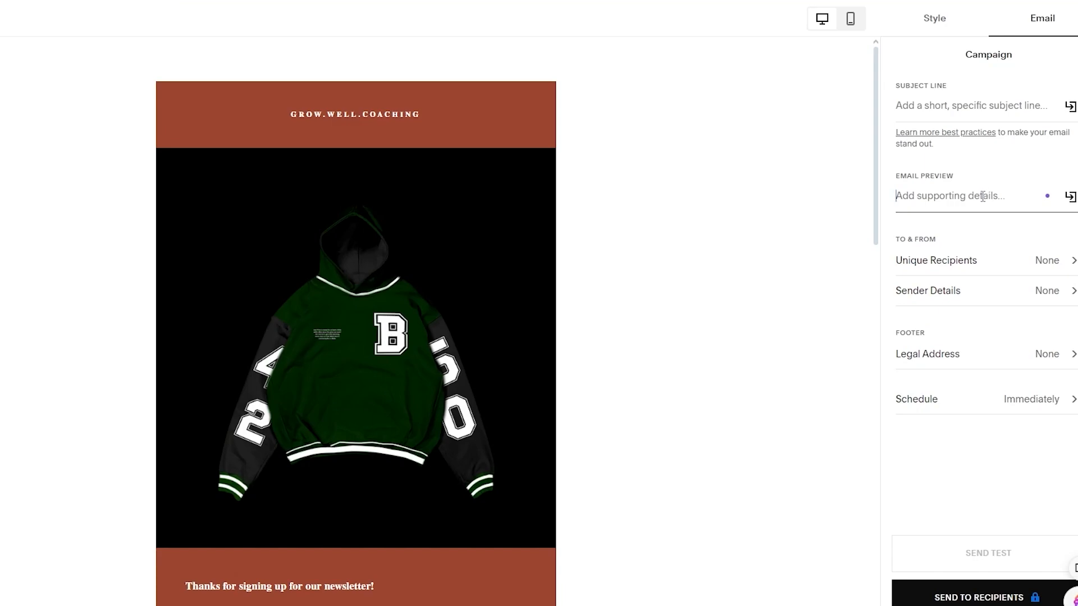
{"action": "left_click", "coordinate": [969, 117]}
{"action": "type", "text": "xxgf"}
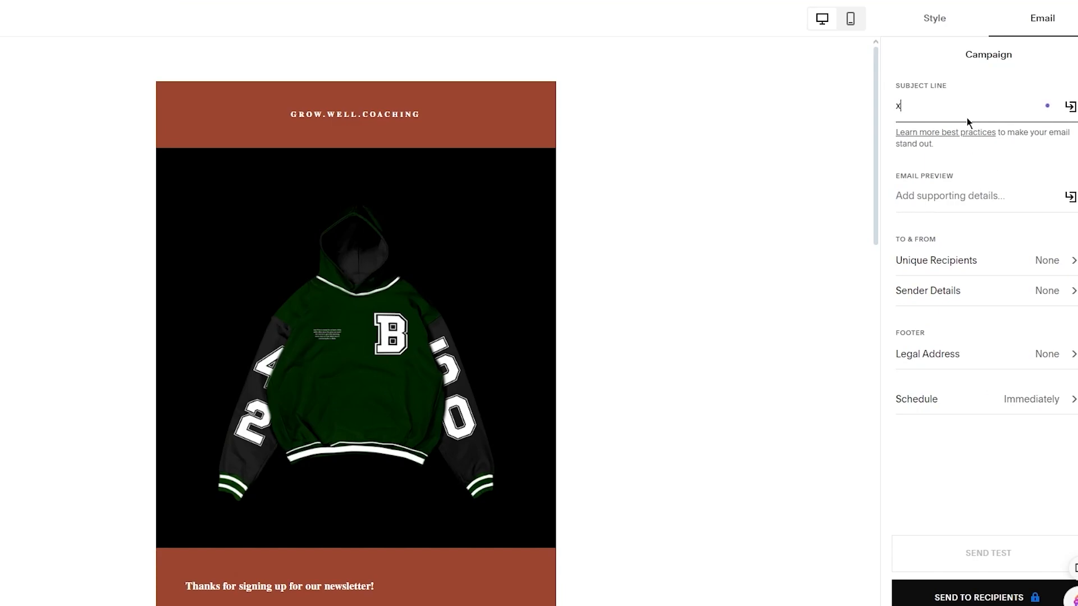
{"action": "left_click", "coordinate": [926, 191]}
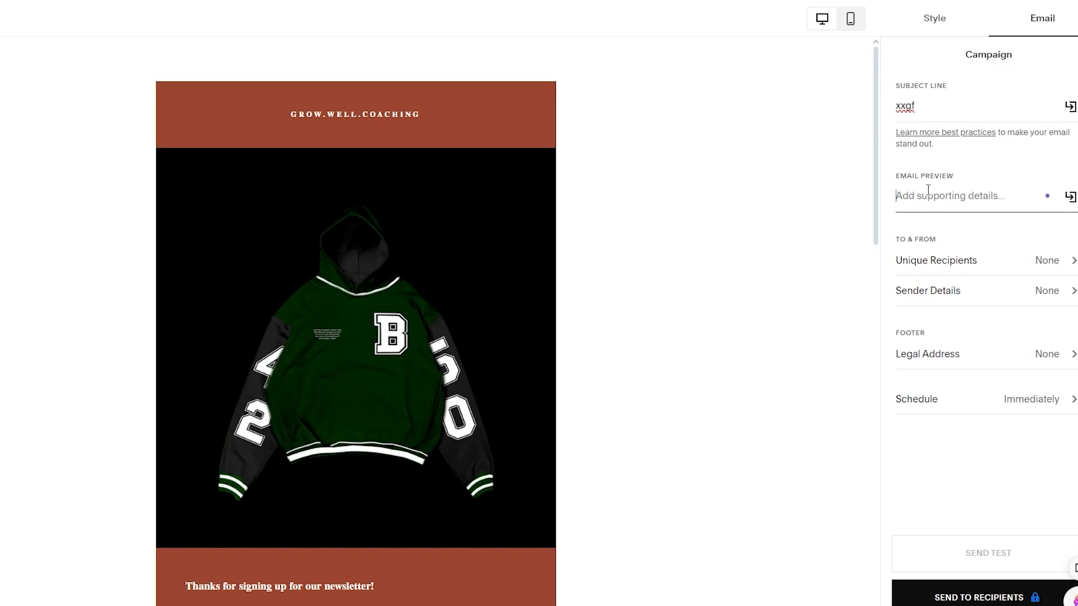
{"action": "type", "text": "fjhfjhf"}
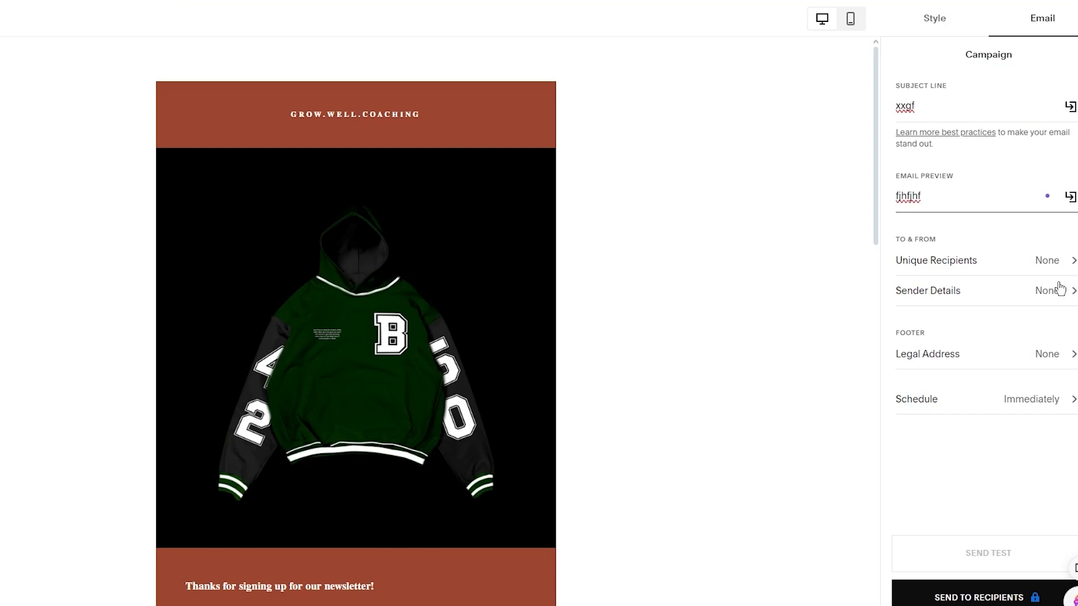
Examine the campaign's recipient lists, briefly selecting and clearing Potential Customers, and return to the campaign settings.
{"action": "left_click", "coordinate": [1053, 260]}
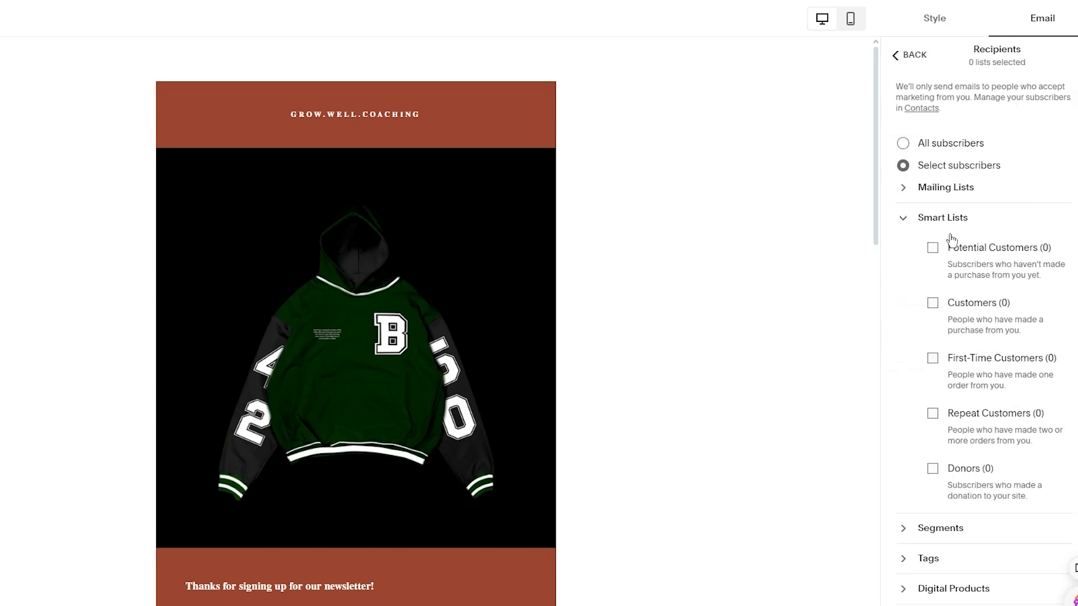
{"action": "left_click", "coordinate": [933, 248]}
{"action": "left_click", "coordinate": [933, 248]}
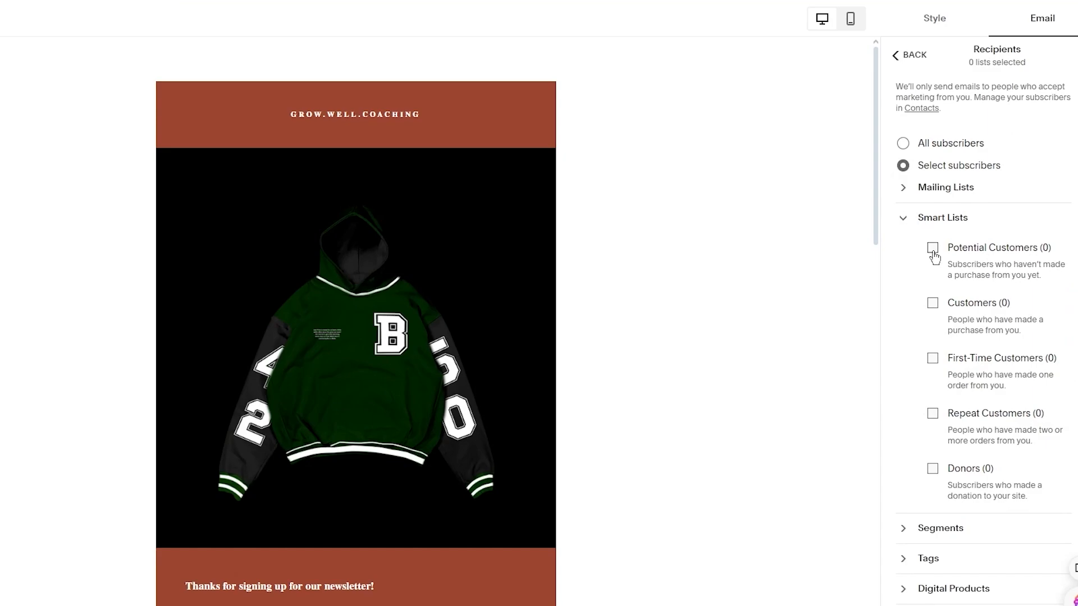
{"action": "left_click", "coordinate": [908, 55]}
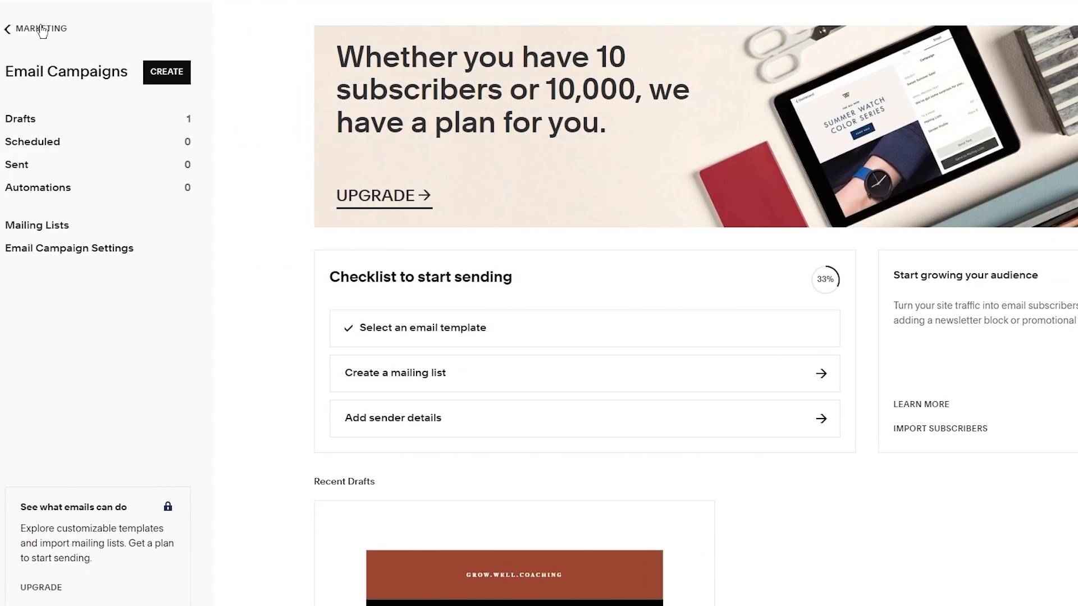
Leave the Email Campaigns area and search the web for Squarespace pricing to examine the annual website plans.
{"action": "left_click", "coordinate": [41, 28]}
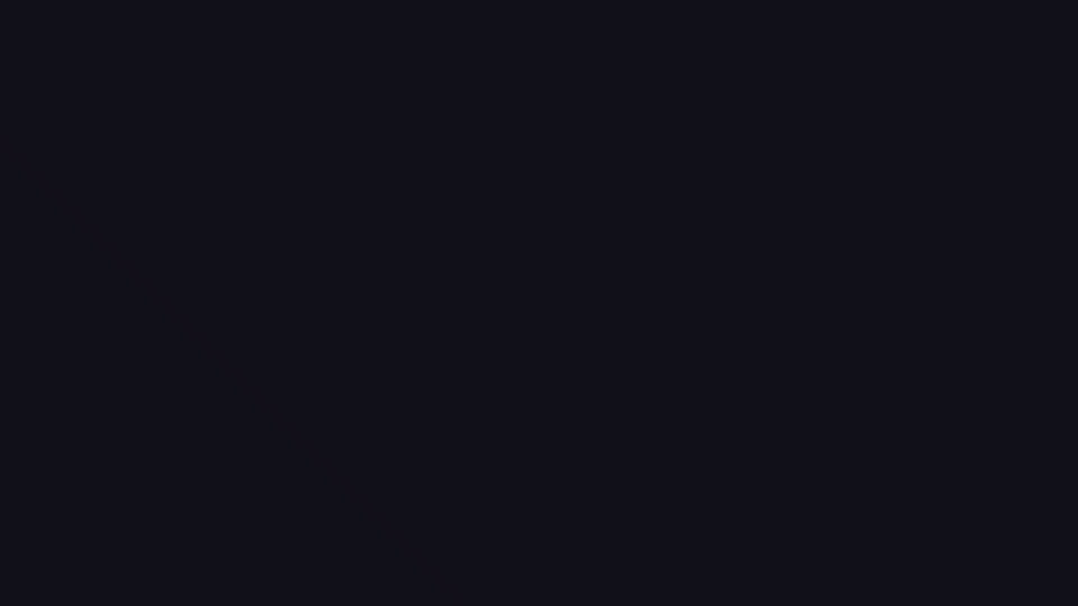
{"action": "type", "text": "squareaace"}
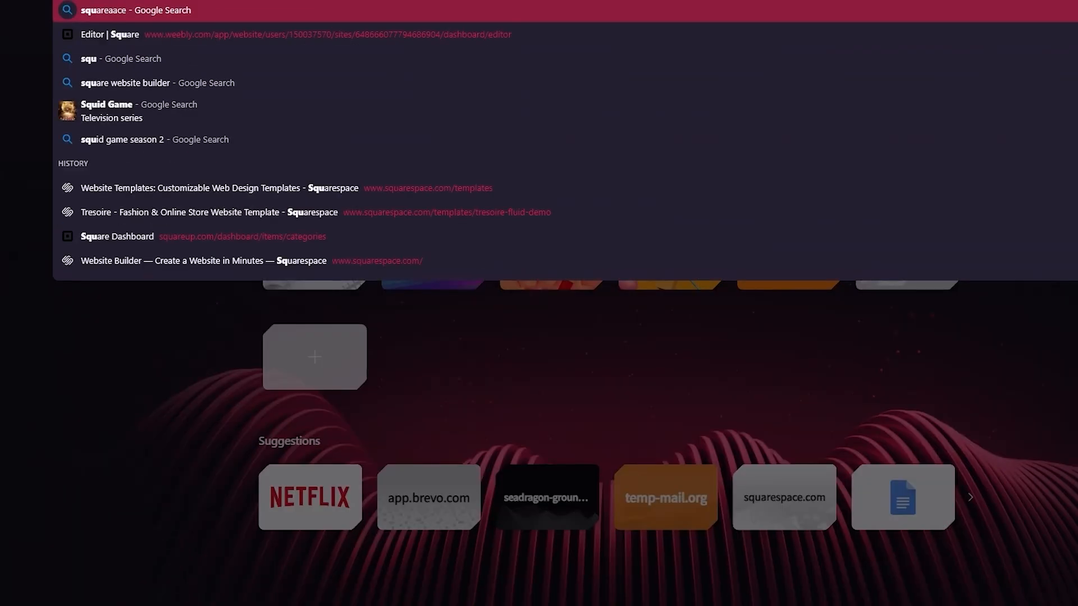
{"action": "key", "text": "BackSpace"}
{"action": "key", "text": "BackSpace"}
{"action": "key", "text": "BackSpace"}
{"action": "key", "text": "BackSpace"}
{"action": "type", "text": "sa"}
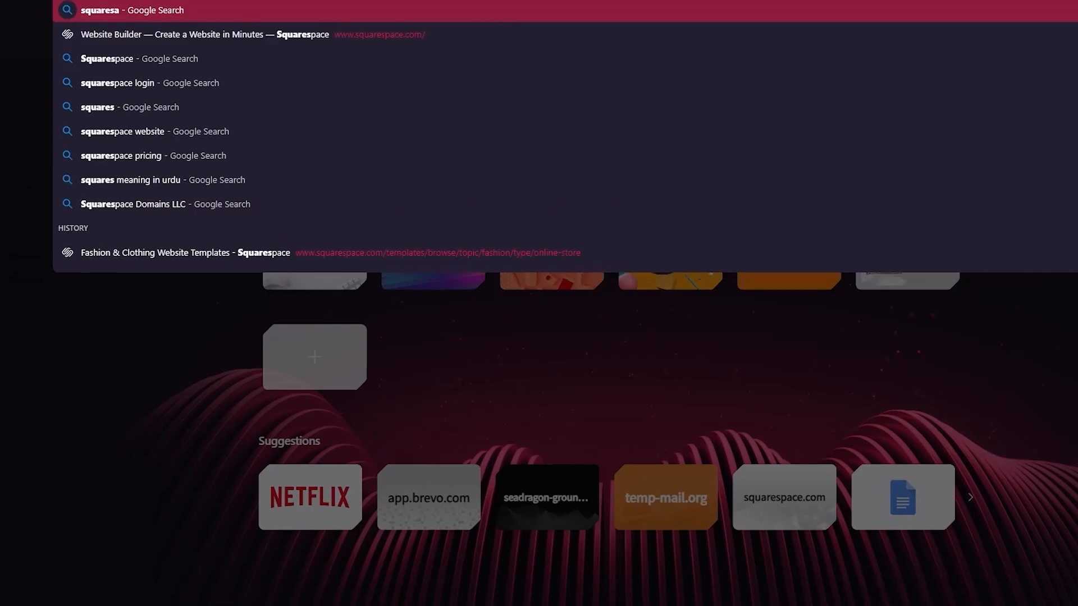
{"action": "type", "text": "ce r"}
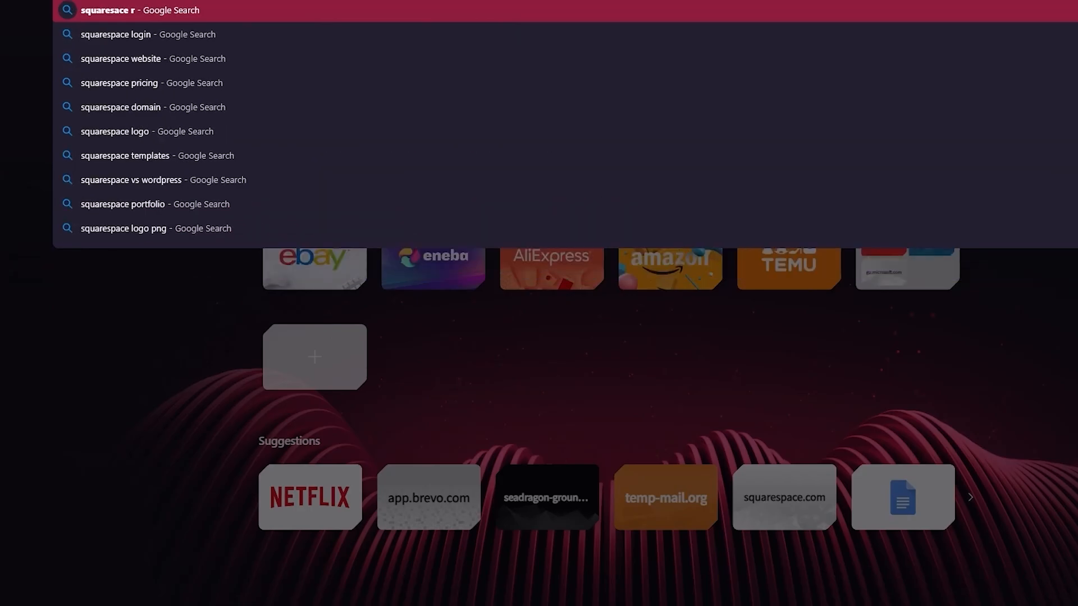
{"action": "type", "text": "icings"}
{"action": "key", "text": "Return"}
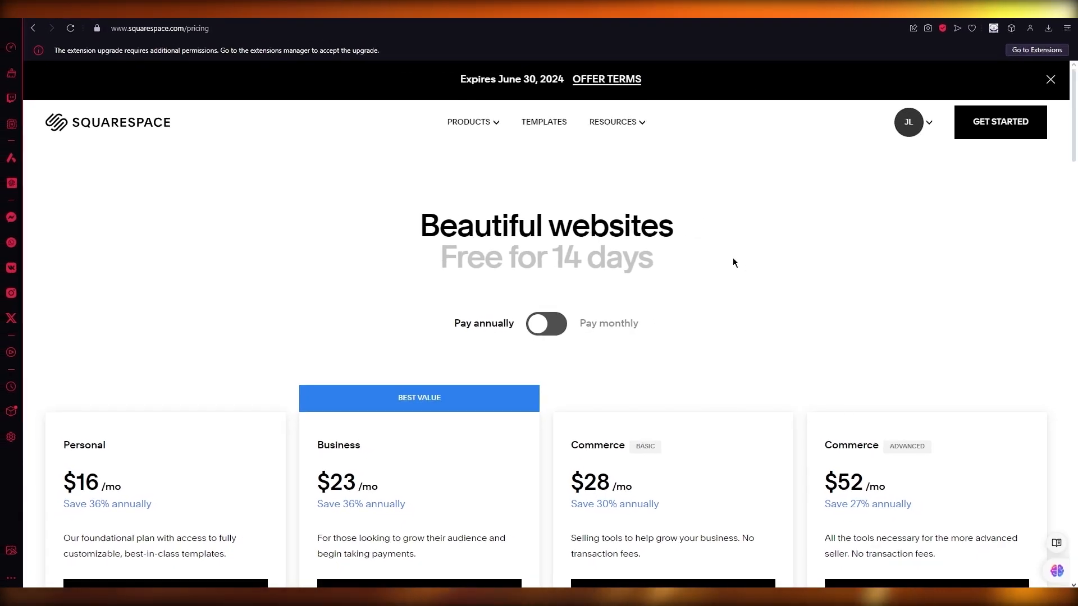
{"action": "scroll", "coordinate": [81, 352], "scroll_direction": "down", "scroll_amount": 3}
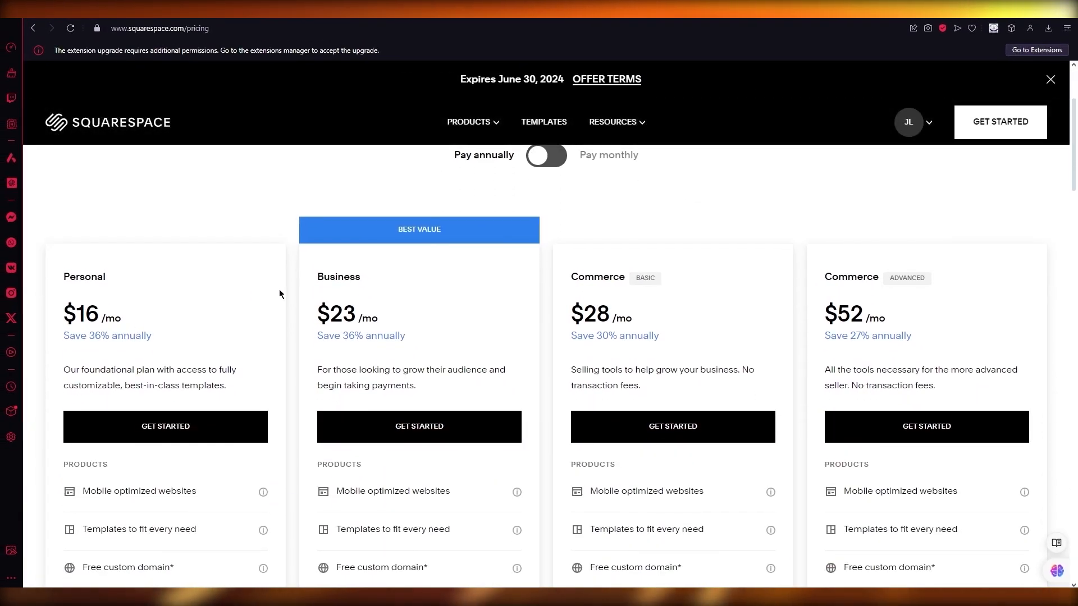